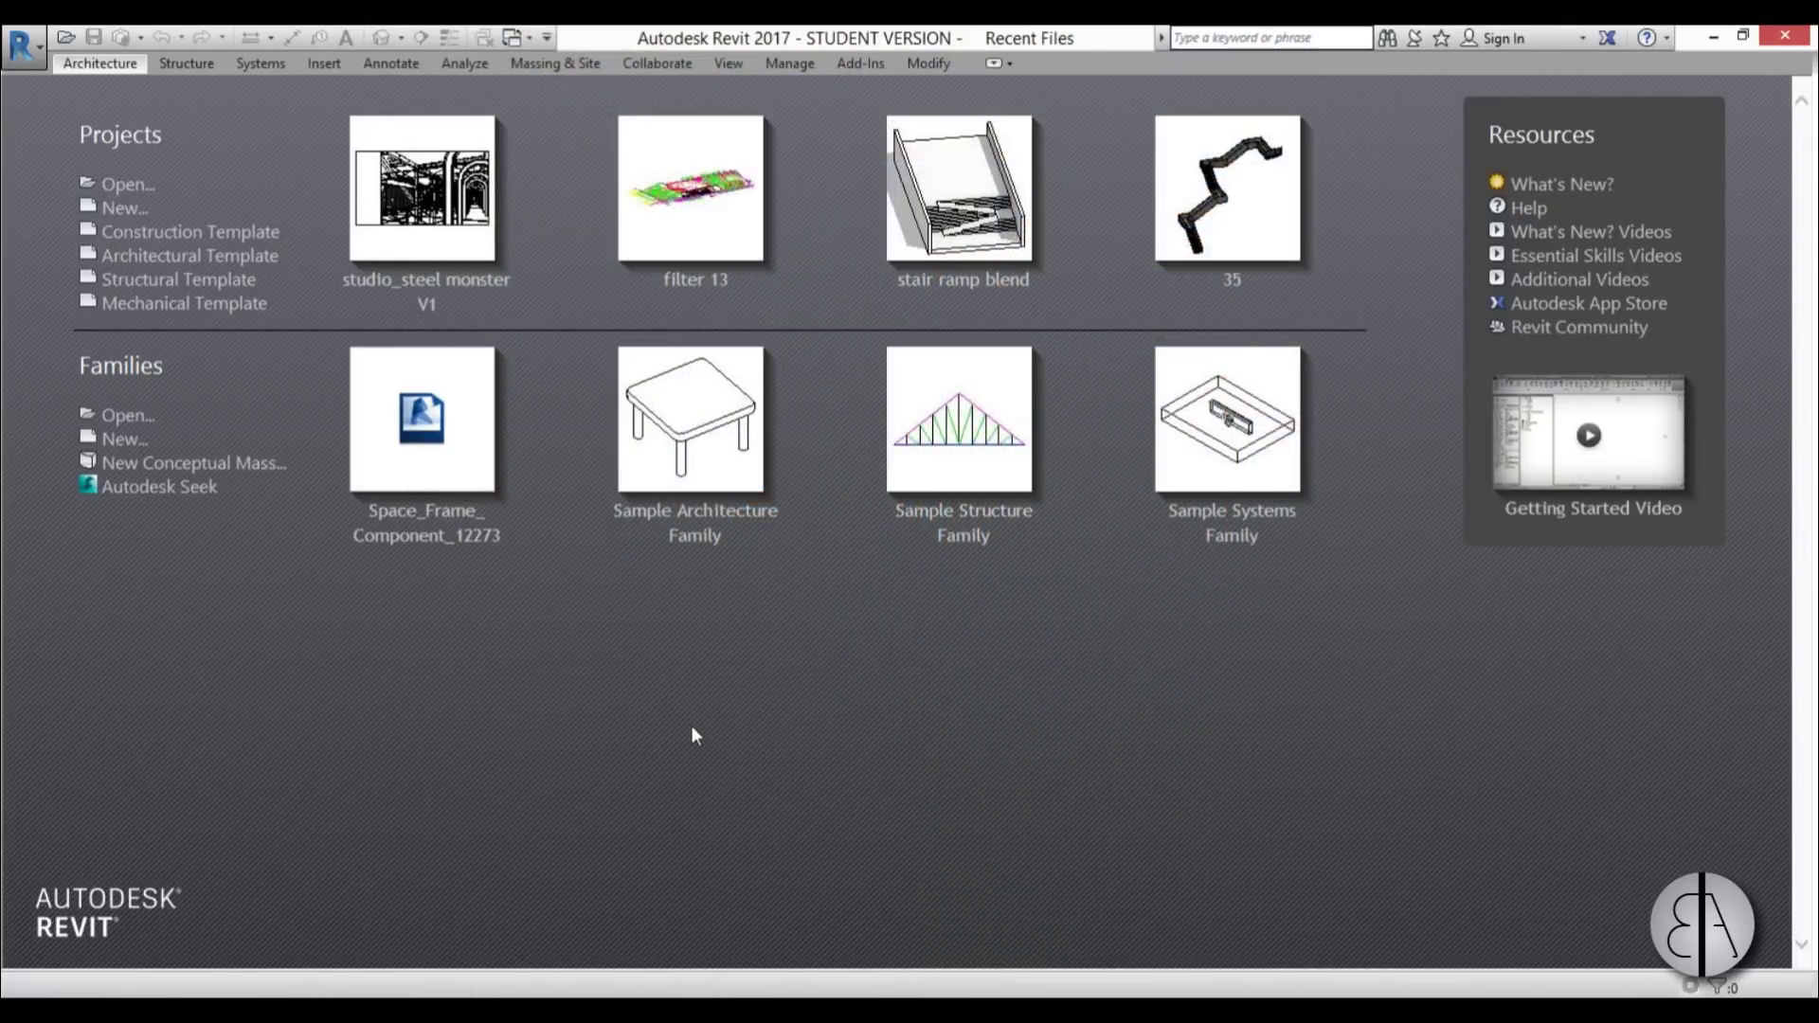
Step: Create a project from the Architectural Template and set its length units to centimeters
click(209, 272)
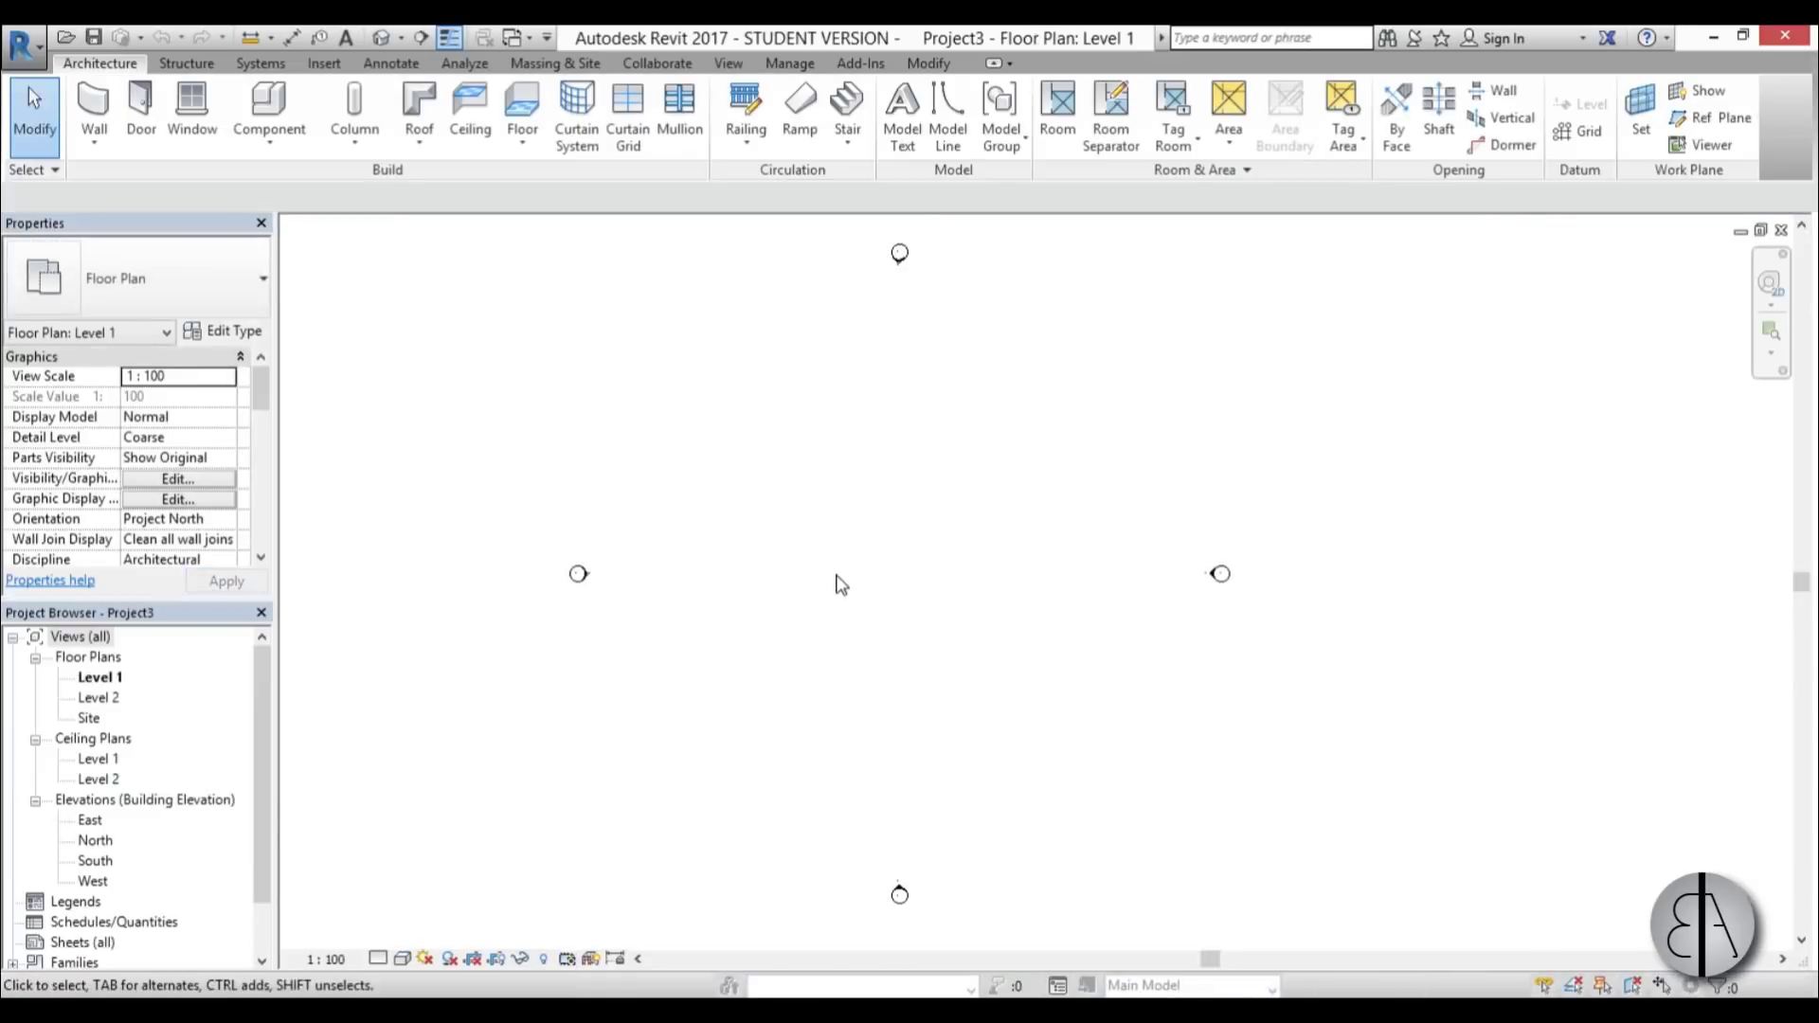
mouse_move(841, 585)
middle_down()
mouse_move(865, 573)
mouse_move(850, 569)
middle_up()
key(u)
key(n)
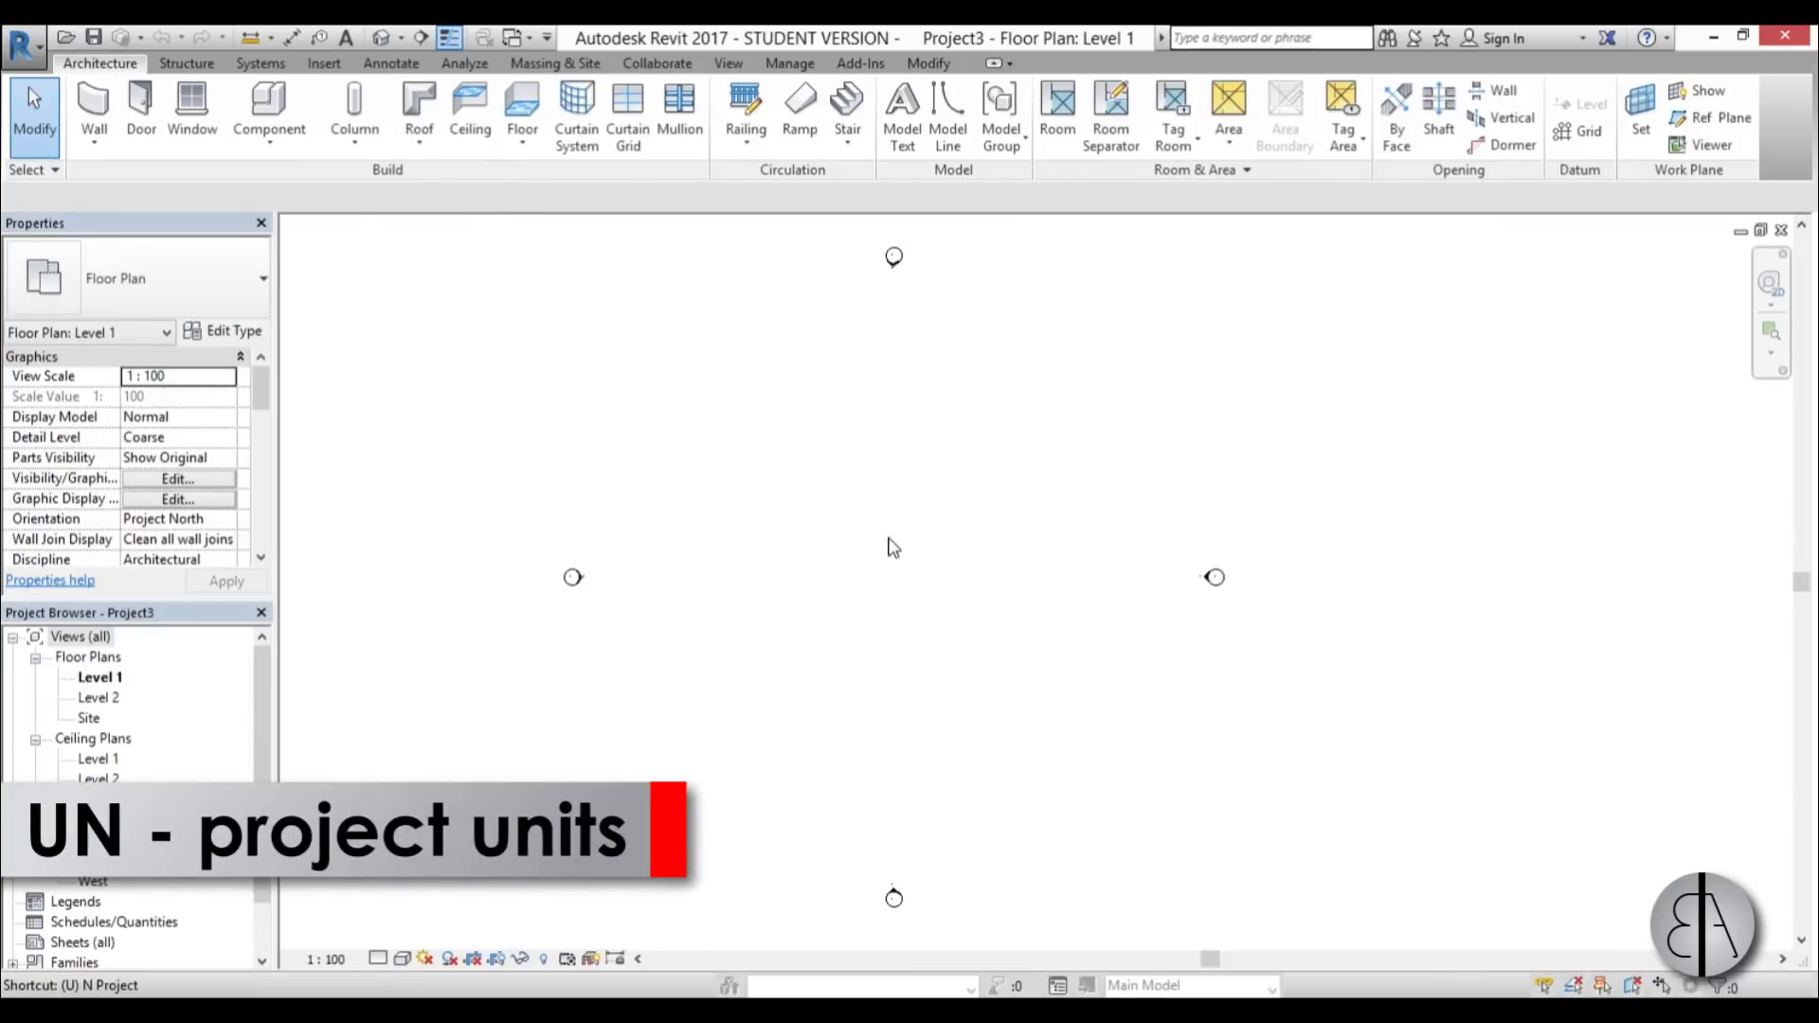
click(852, 347)
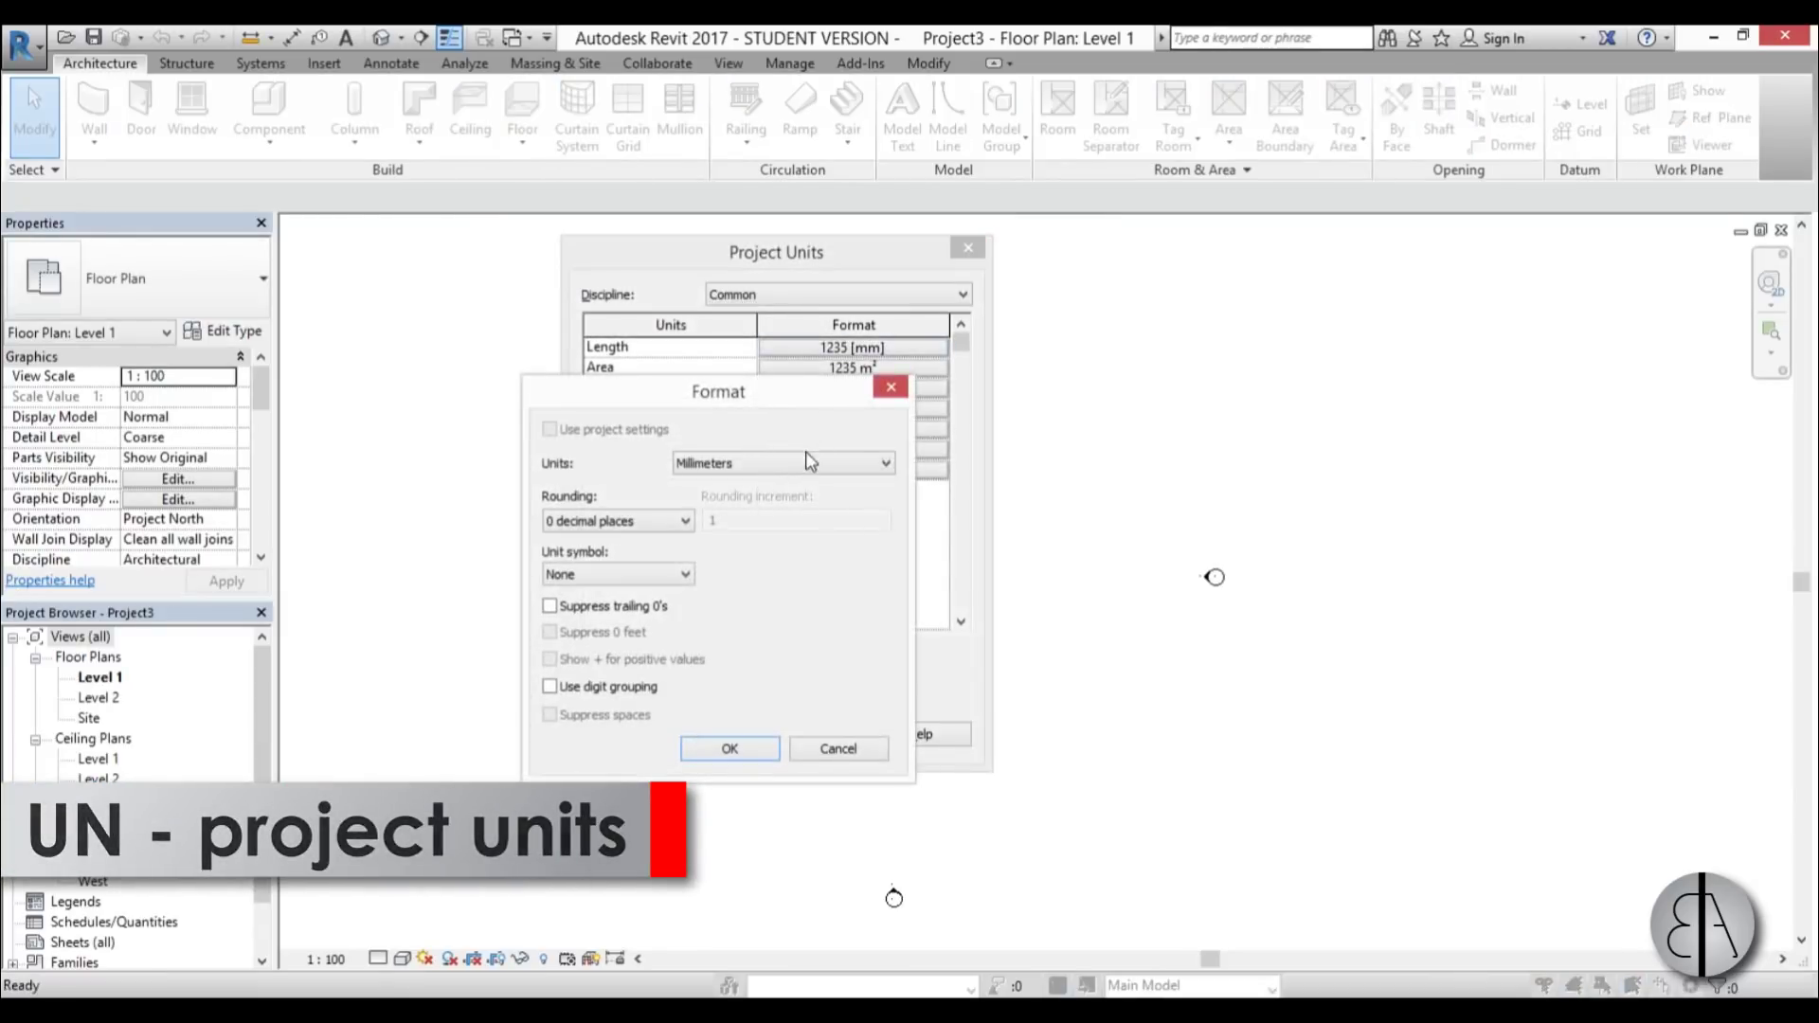
click(799, 463)
click(726, 572)
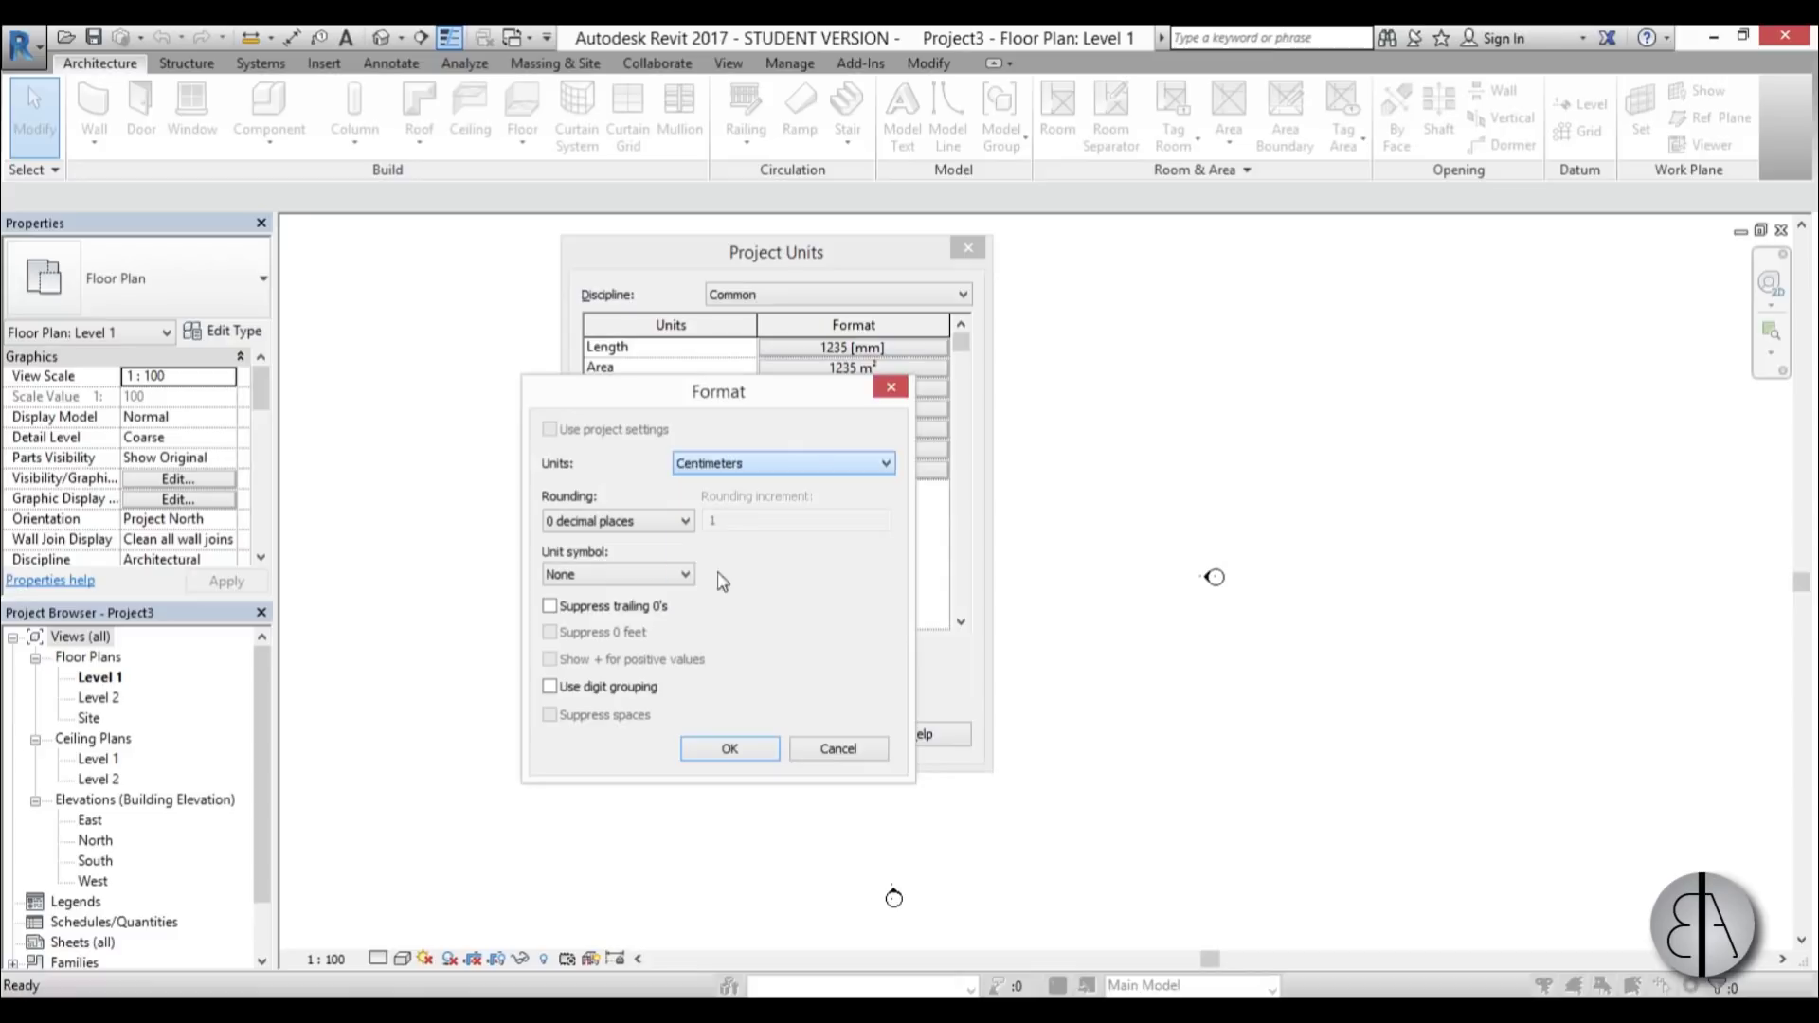
click(766, 754)
click(704, 736)
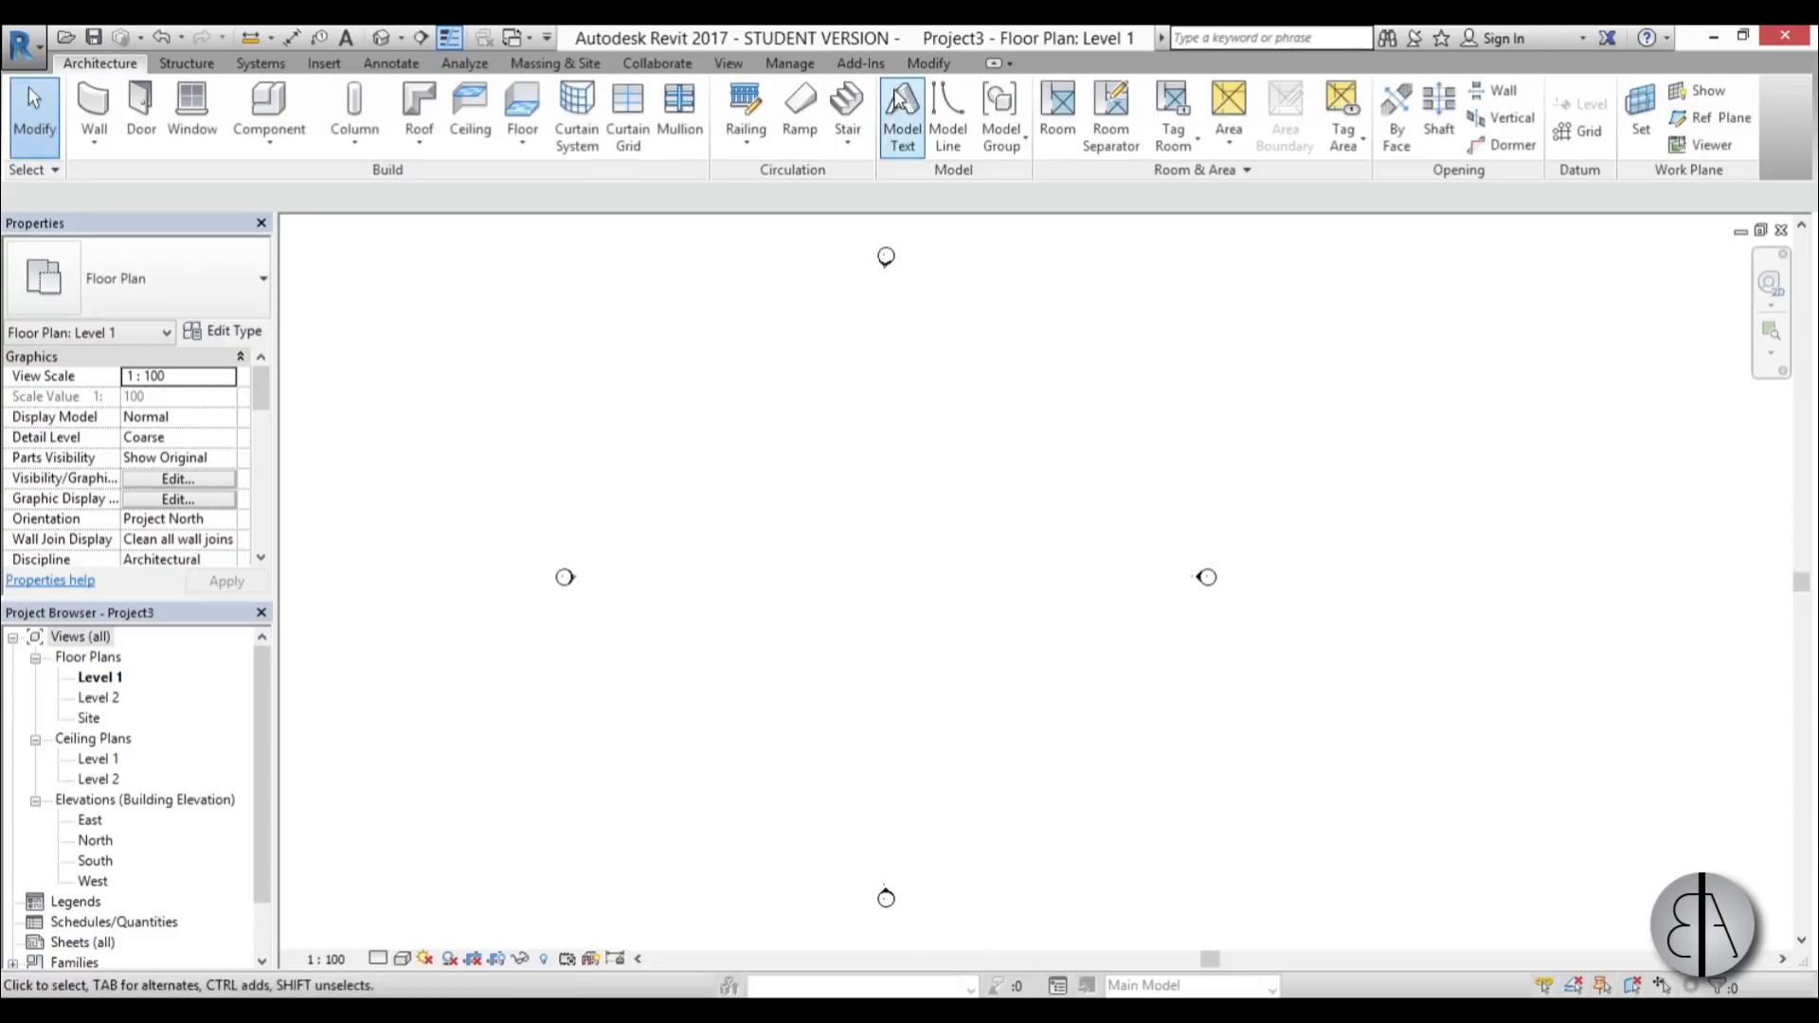
Step: Start a stair of type Cast-In-Place Monolithic Stair with 22 desired risers and a 30 cm actual tread depth
click(847, 104)
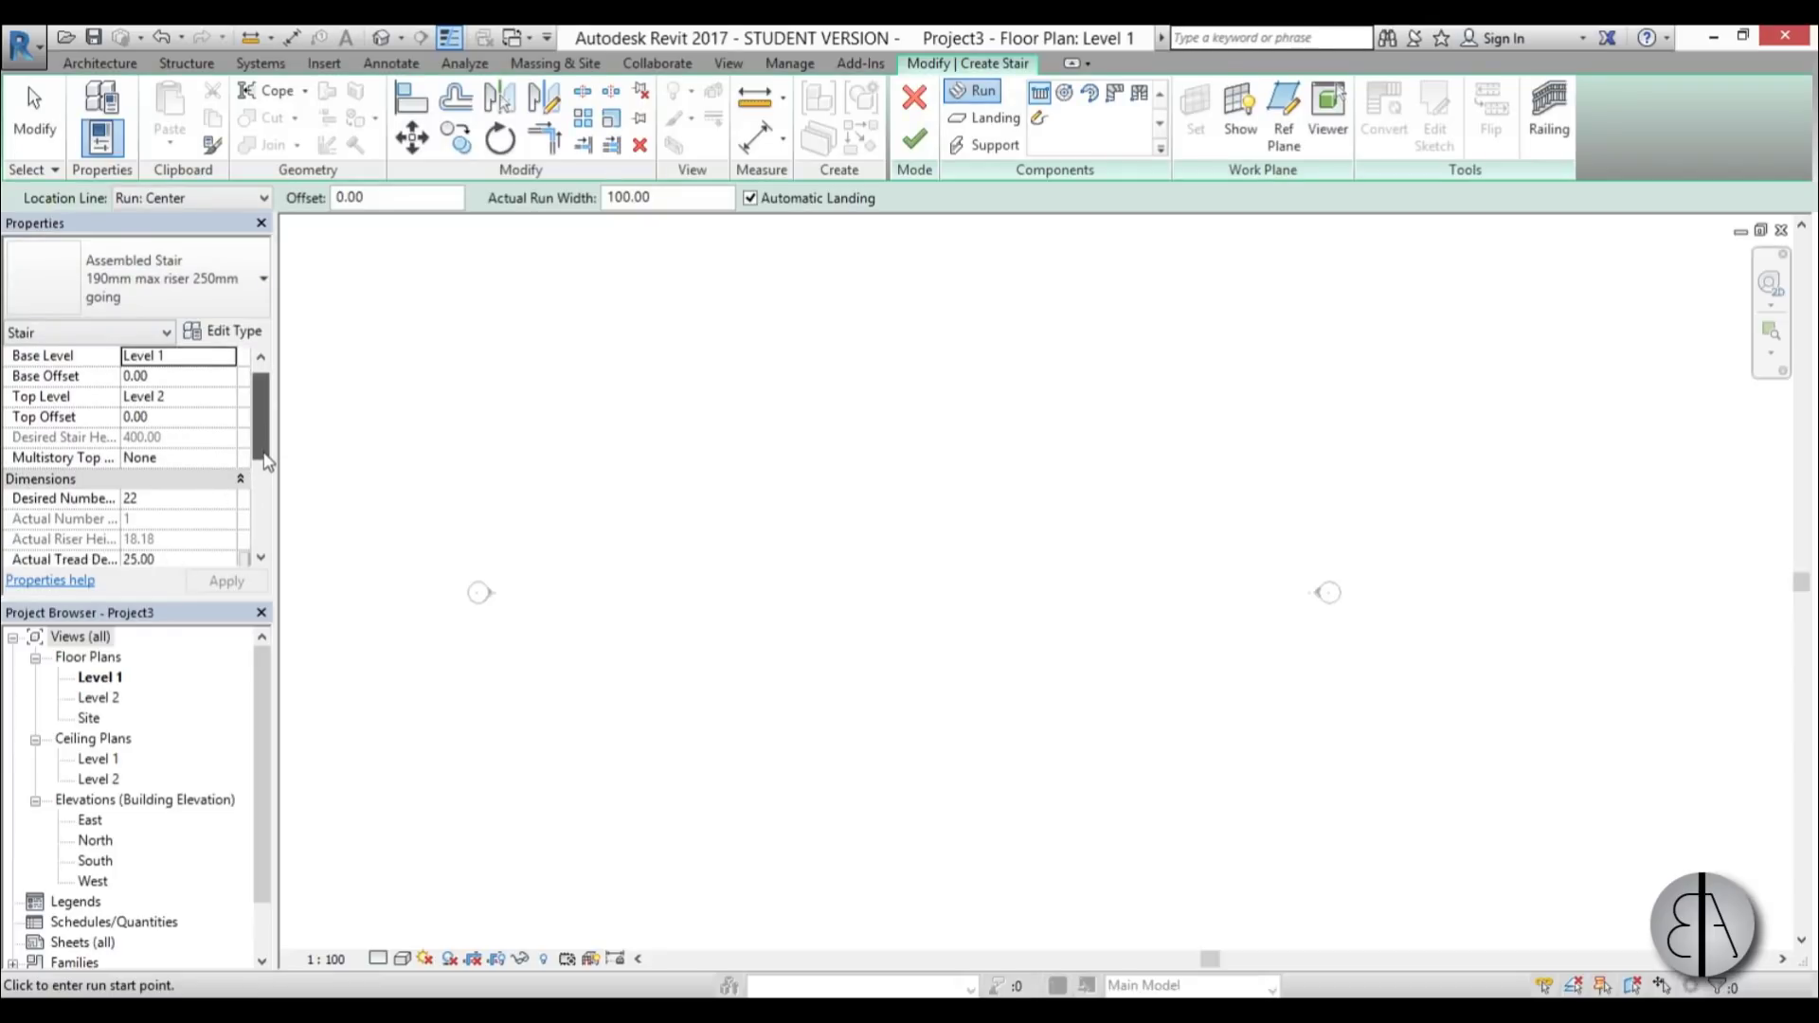
click(202, 275)
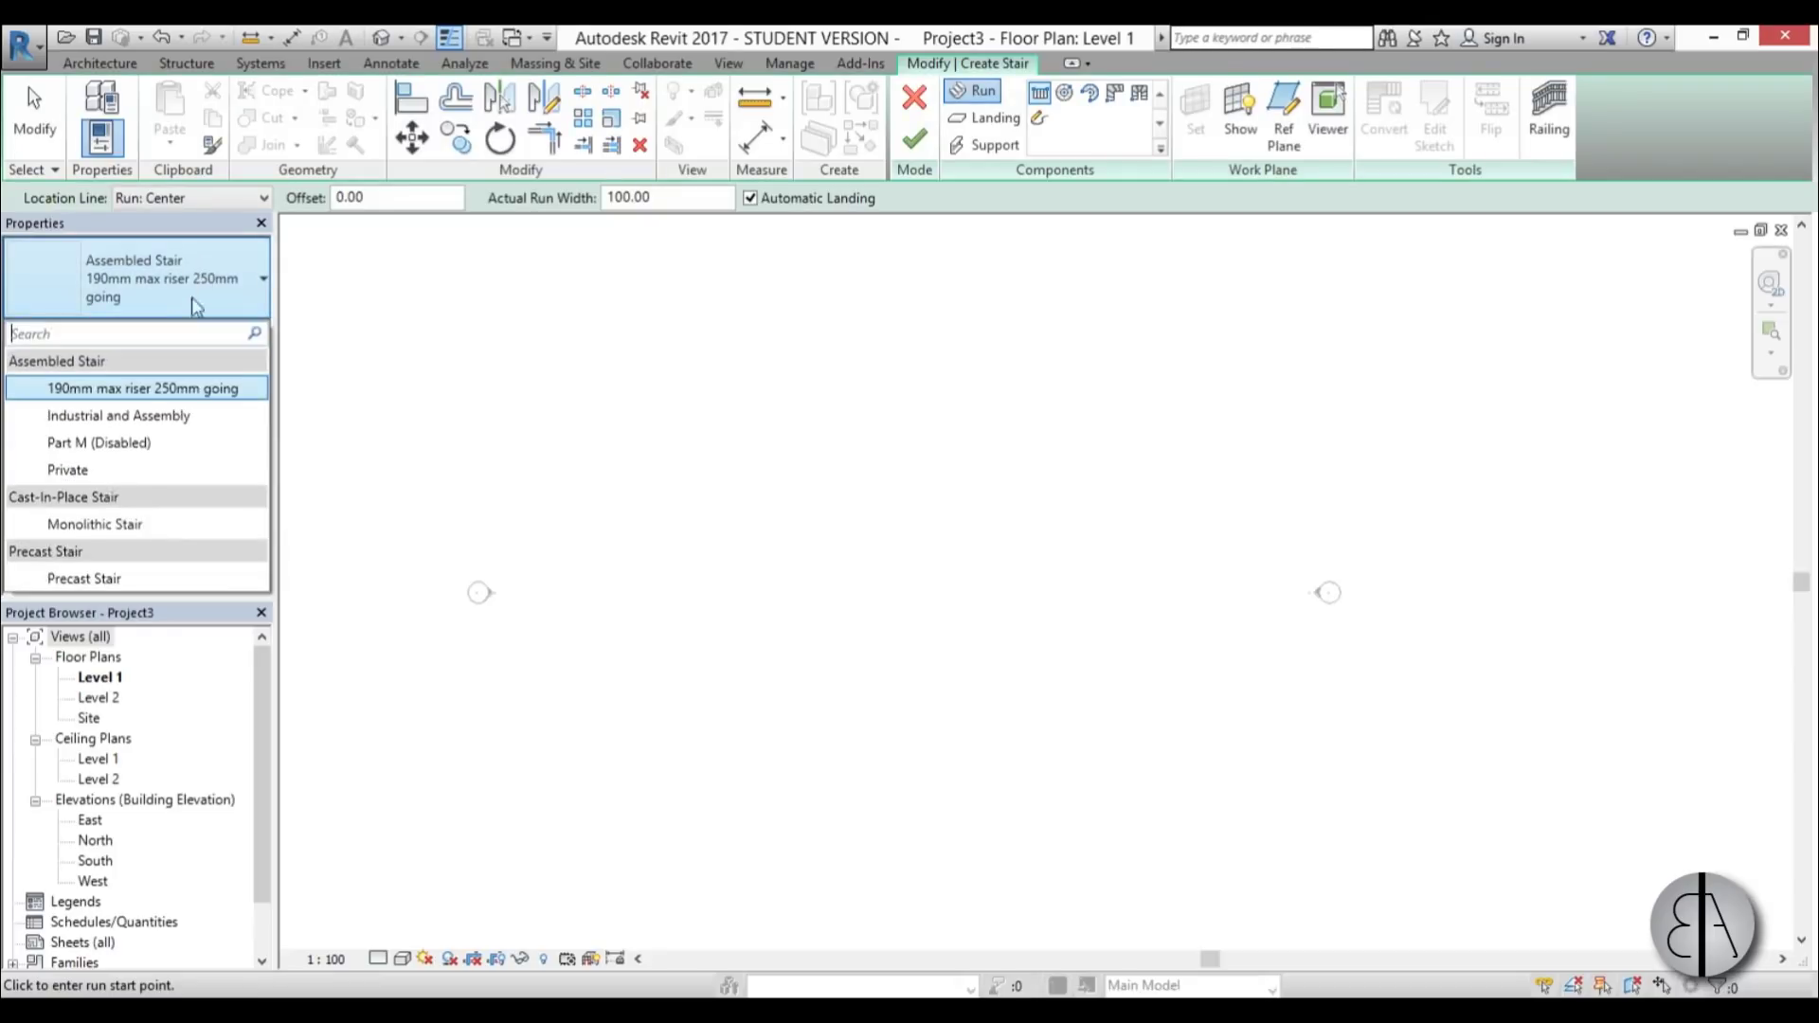
click(127, 522)
drag(260, 396, 259, 435)
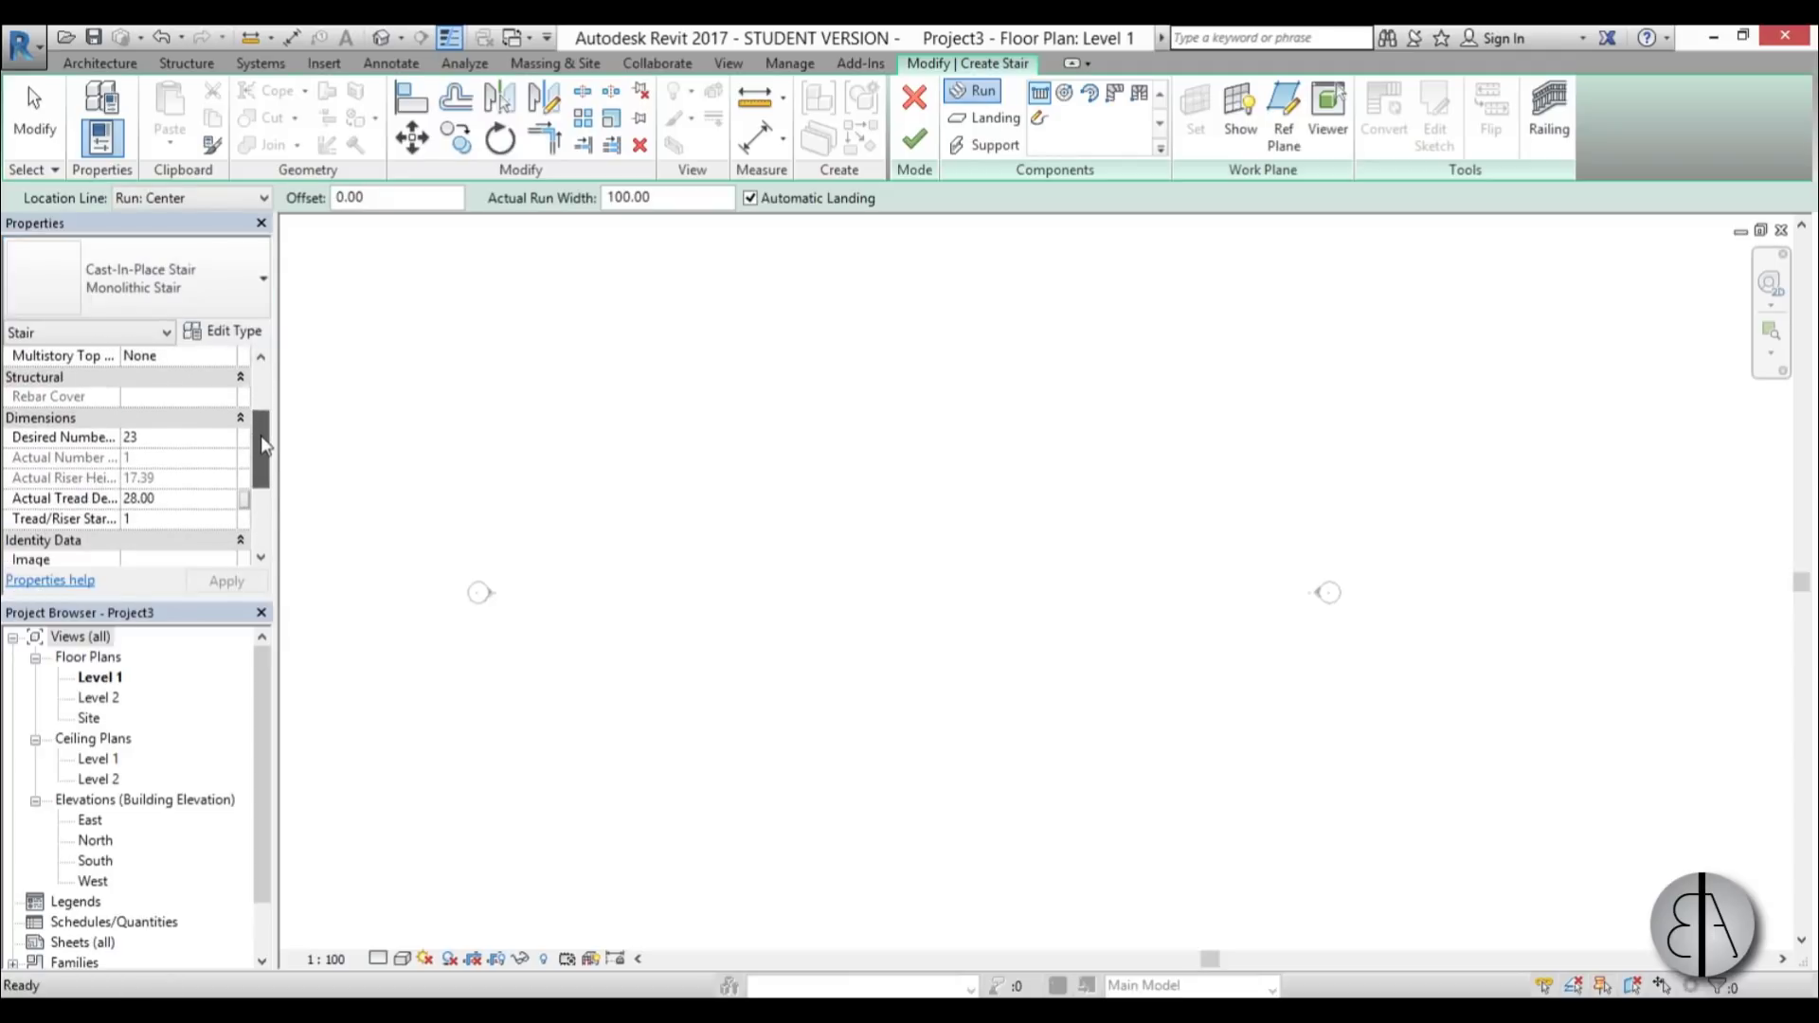
click(174, 439)
text(22)
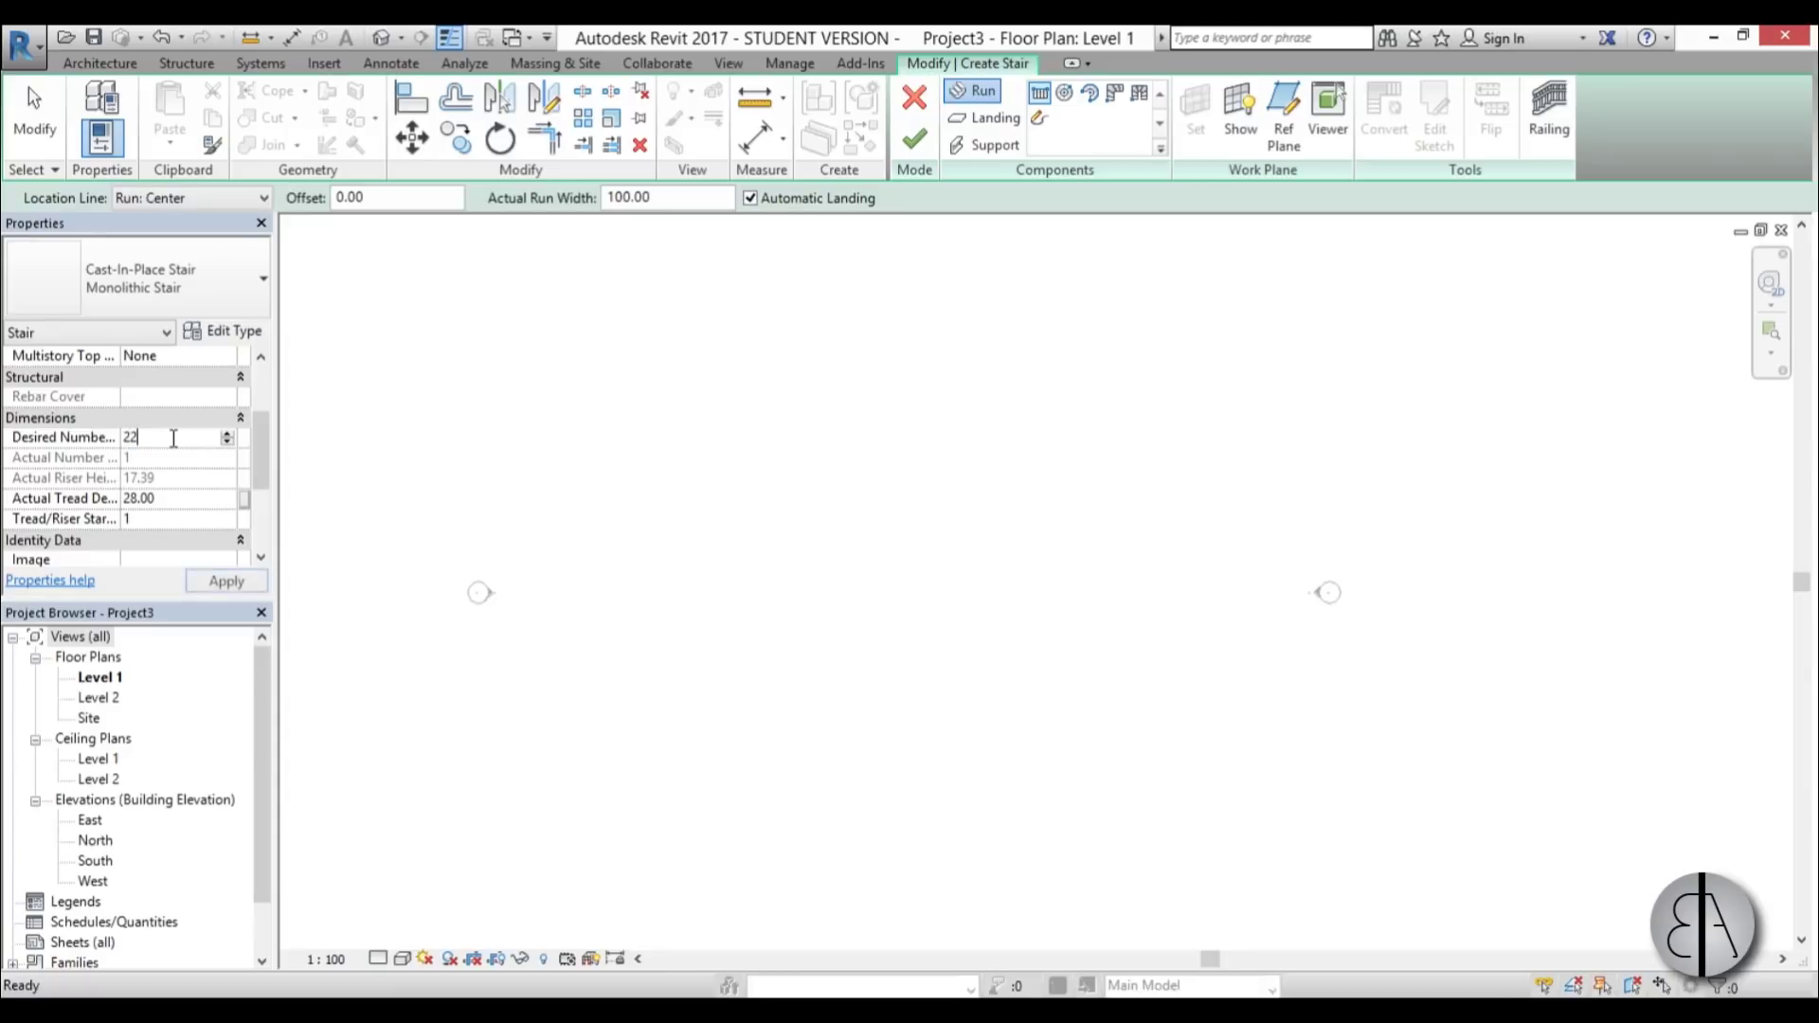
click(179, 499)
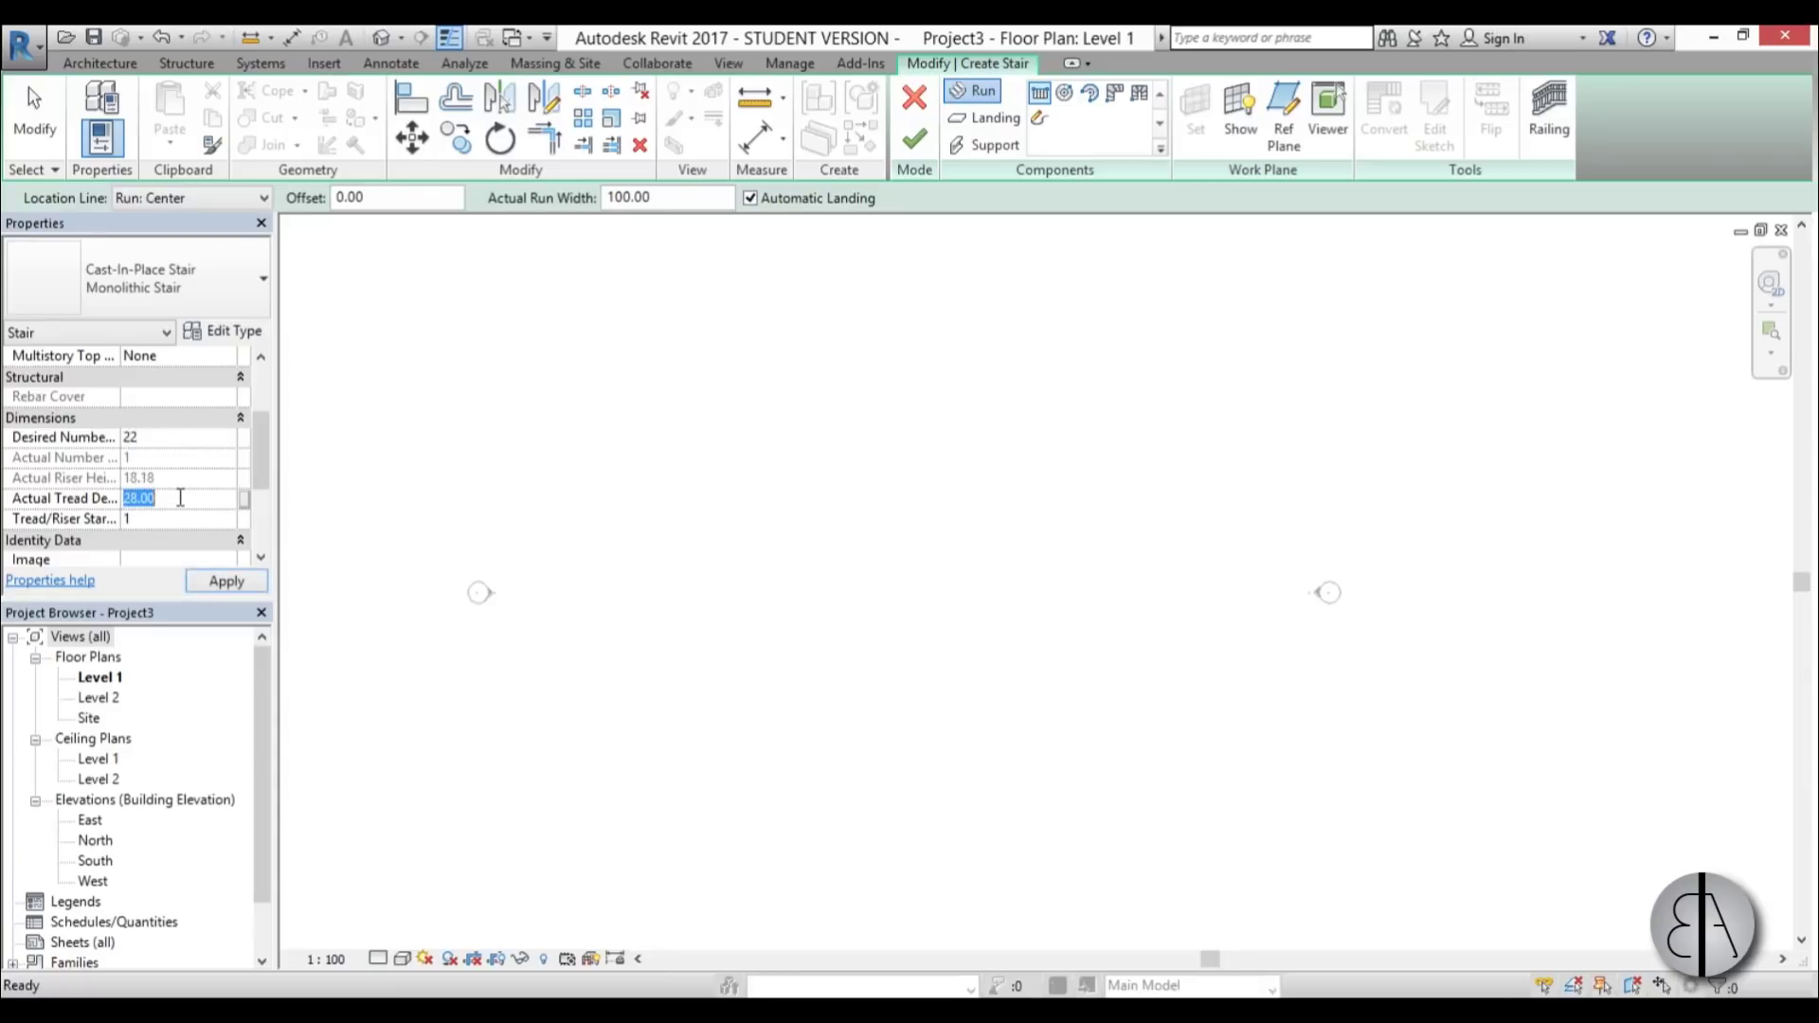
text(30)
click(226, 582)
click(990, 598)
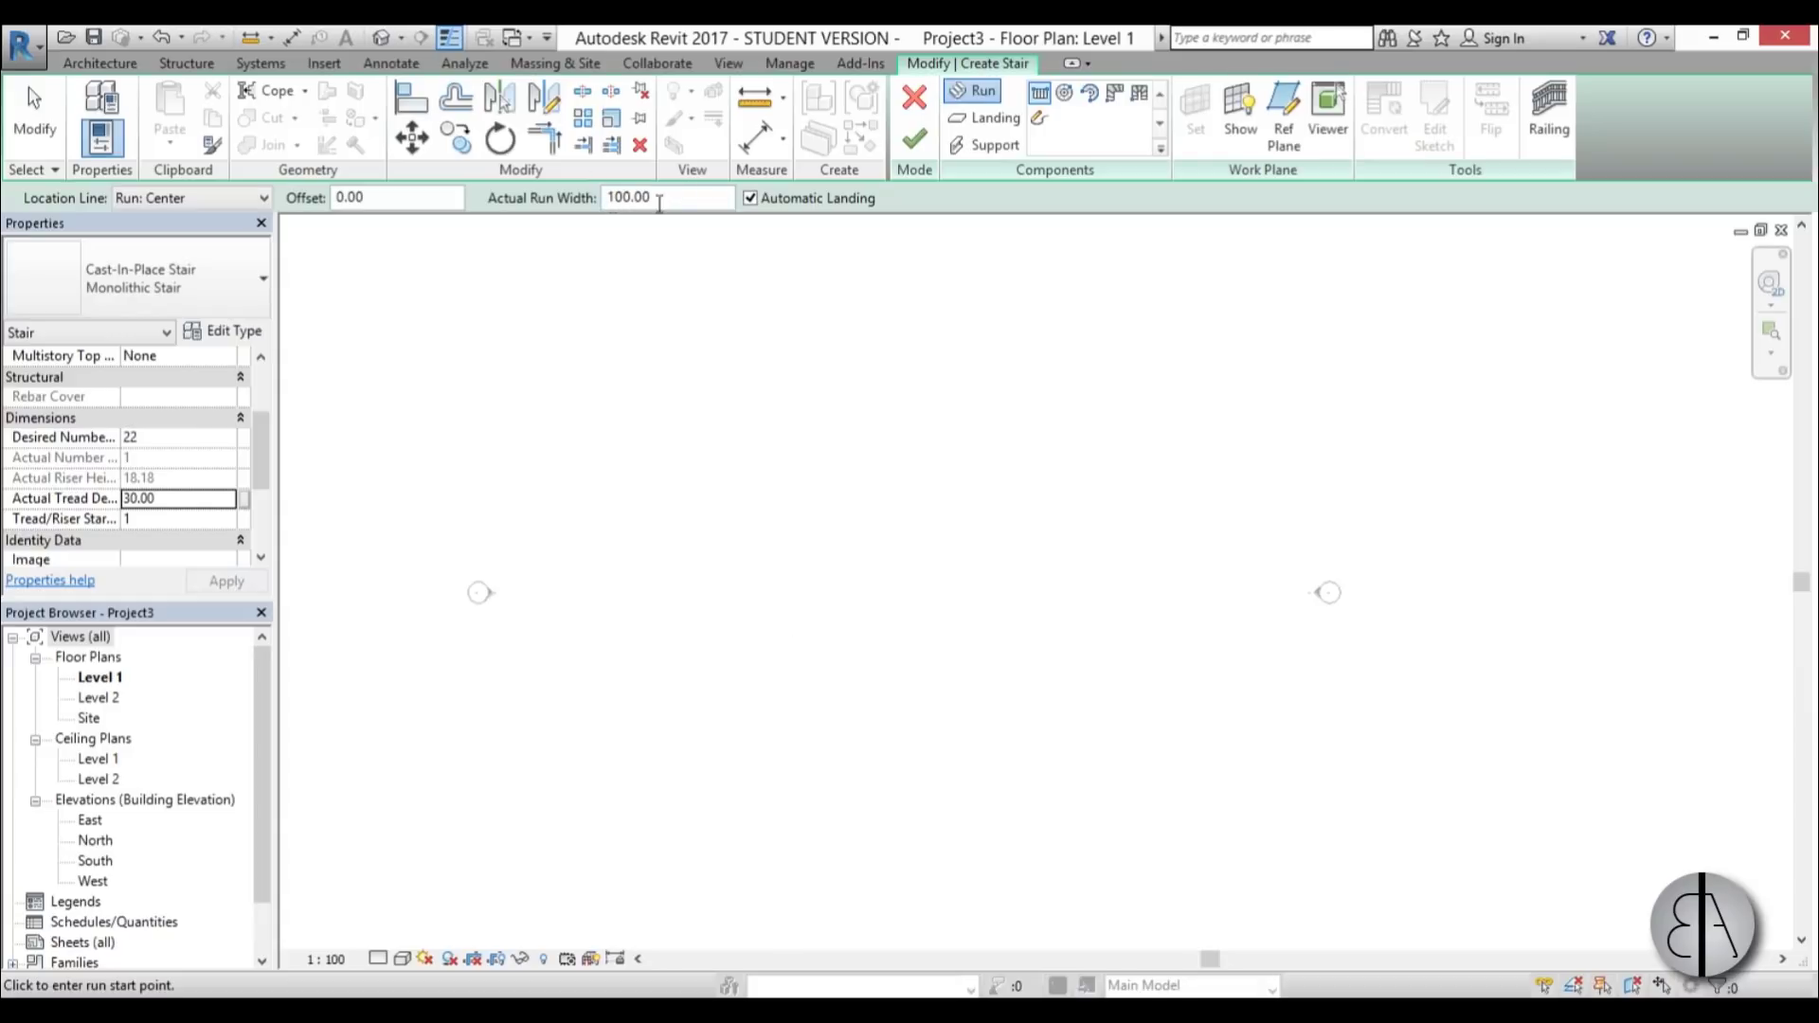
Step: Draw two parallel 11-riser runs, each 300 cm long and 100 cm wide, joined by a landing to form a U-shaped stair
click(796, 649)
scroll(796, 641, up, 2)
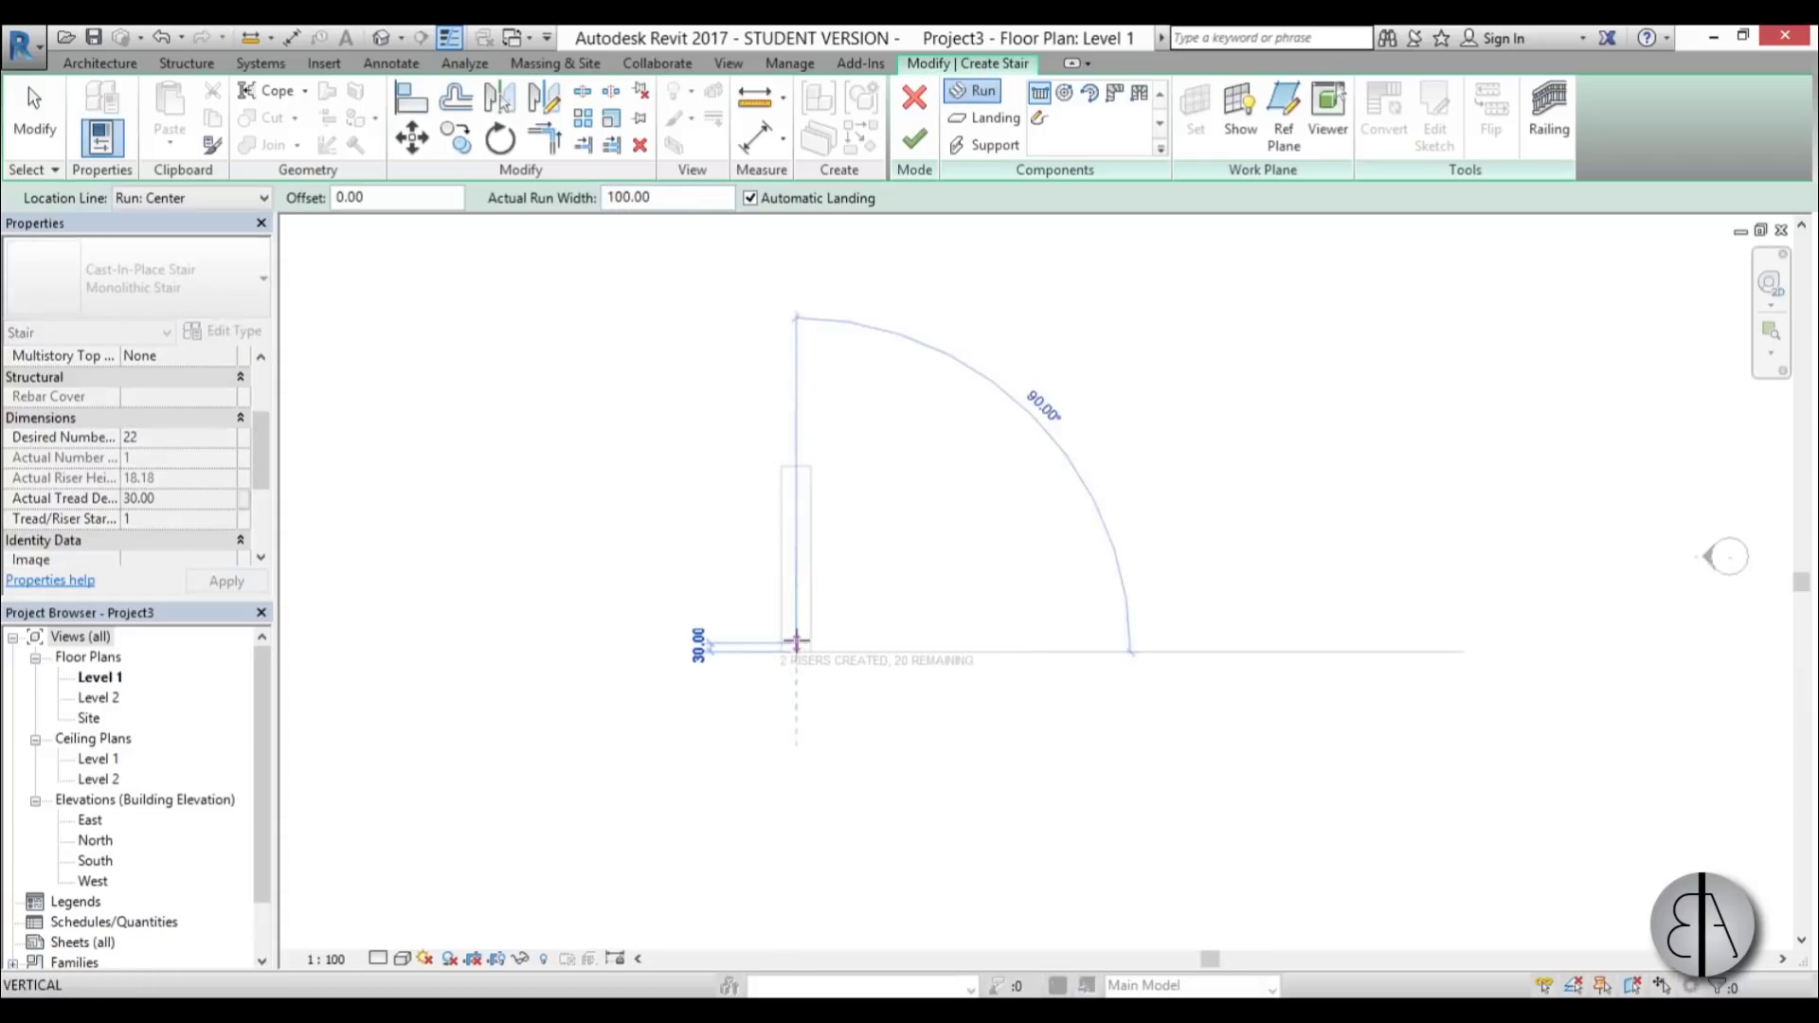
scroll(794, 630, up, 3)
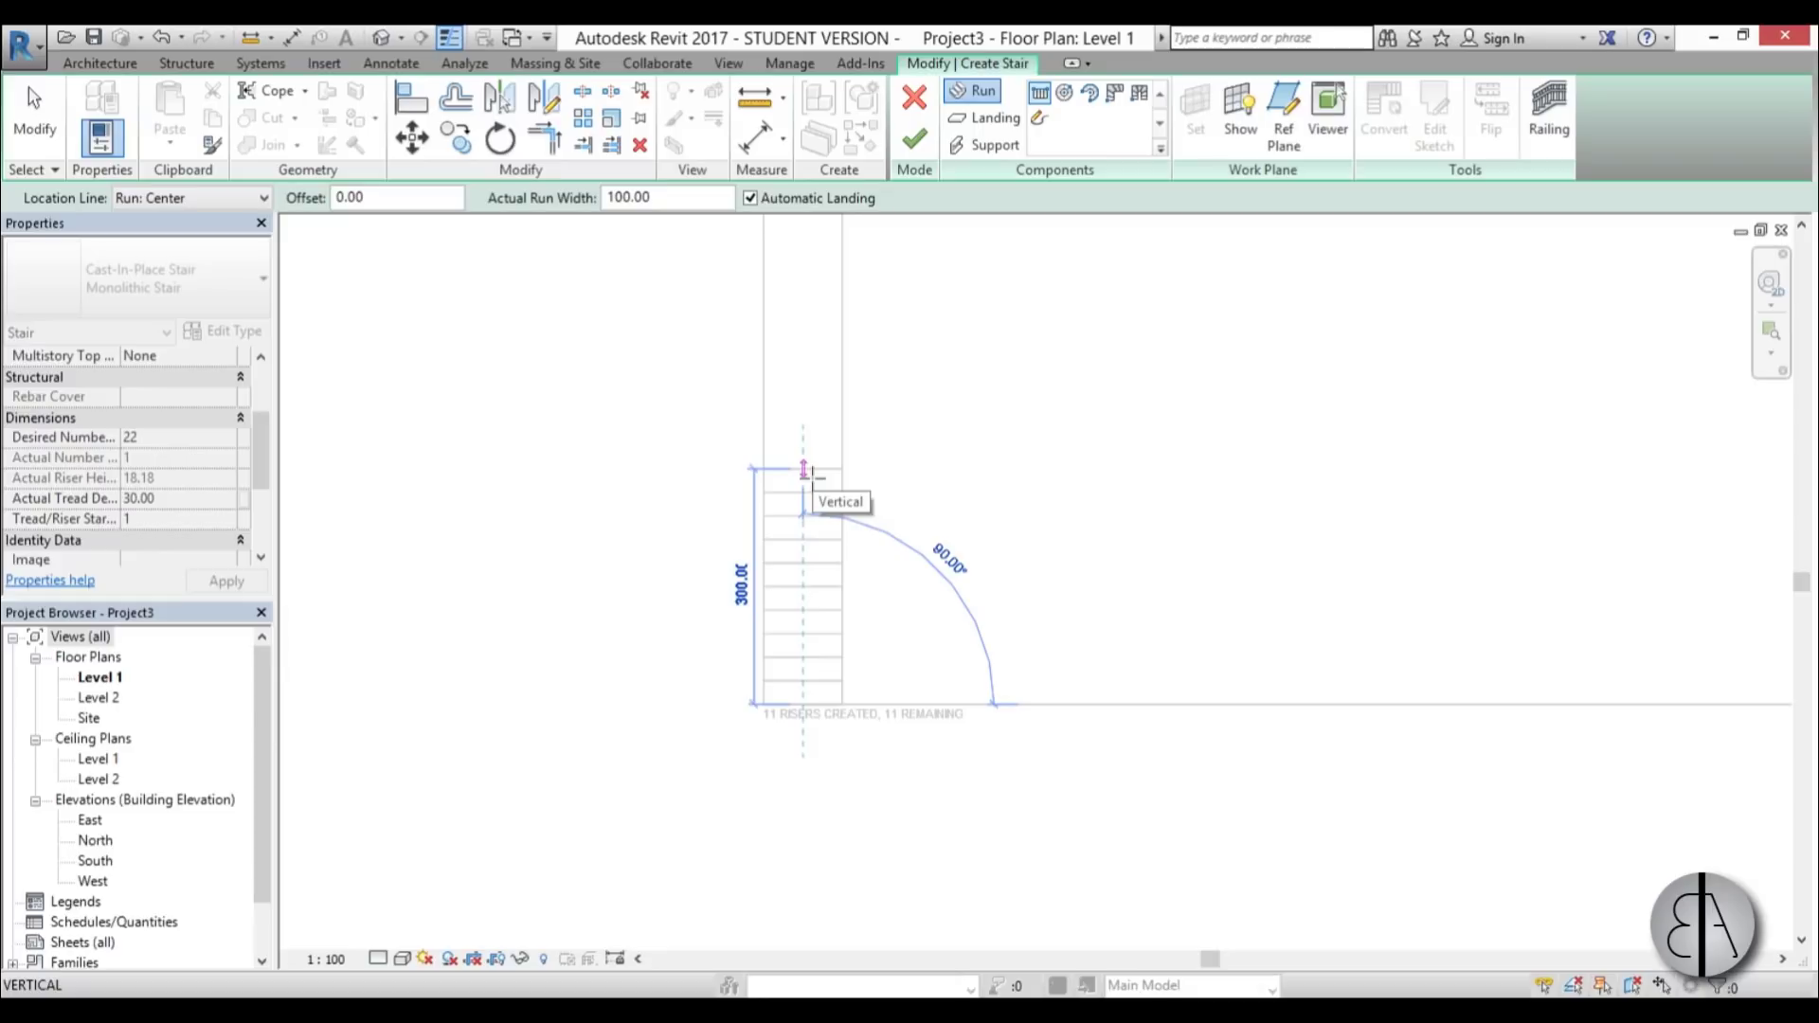
click(805, 469)
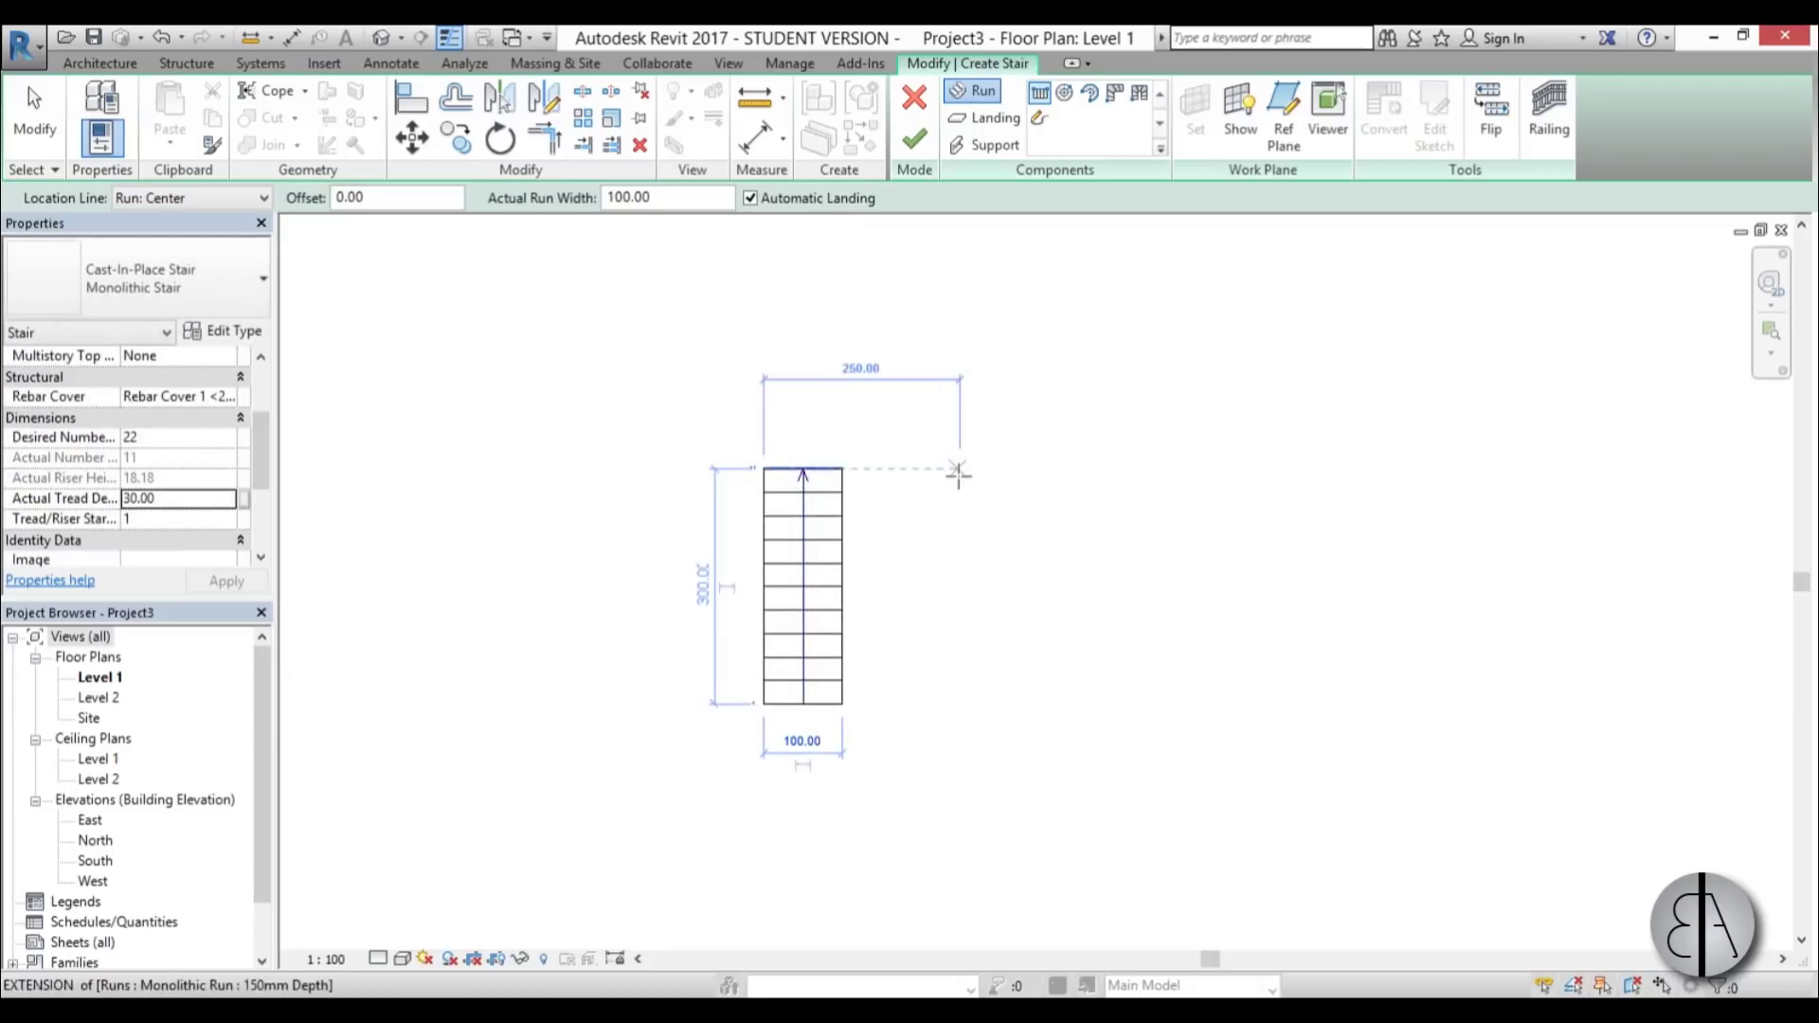
click(981, 469)
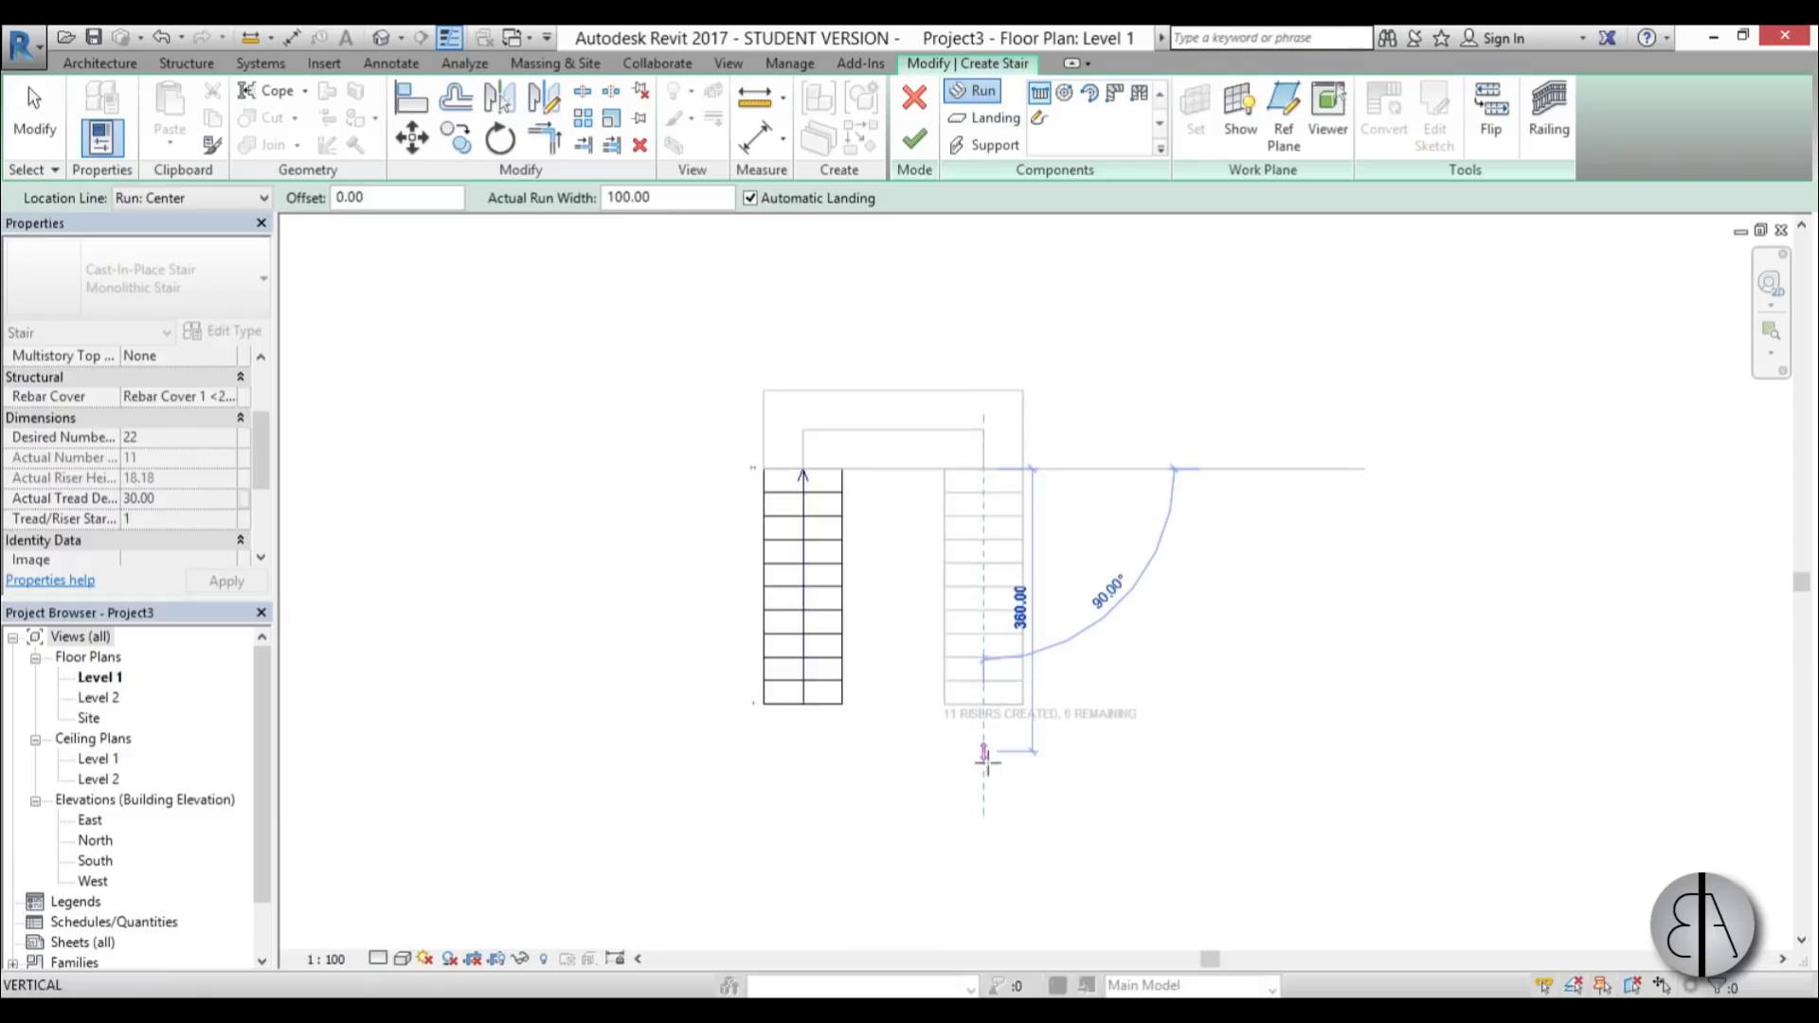
click(976, 723)
Step: Move the second stair run closer to the first run and finish the stair
scroll(976, 723, up, 2)
click(952, 652)
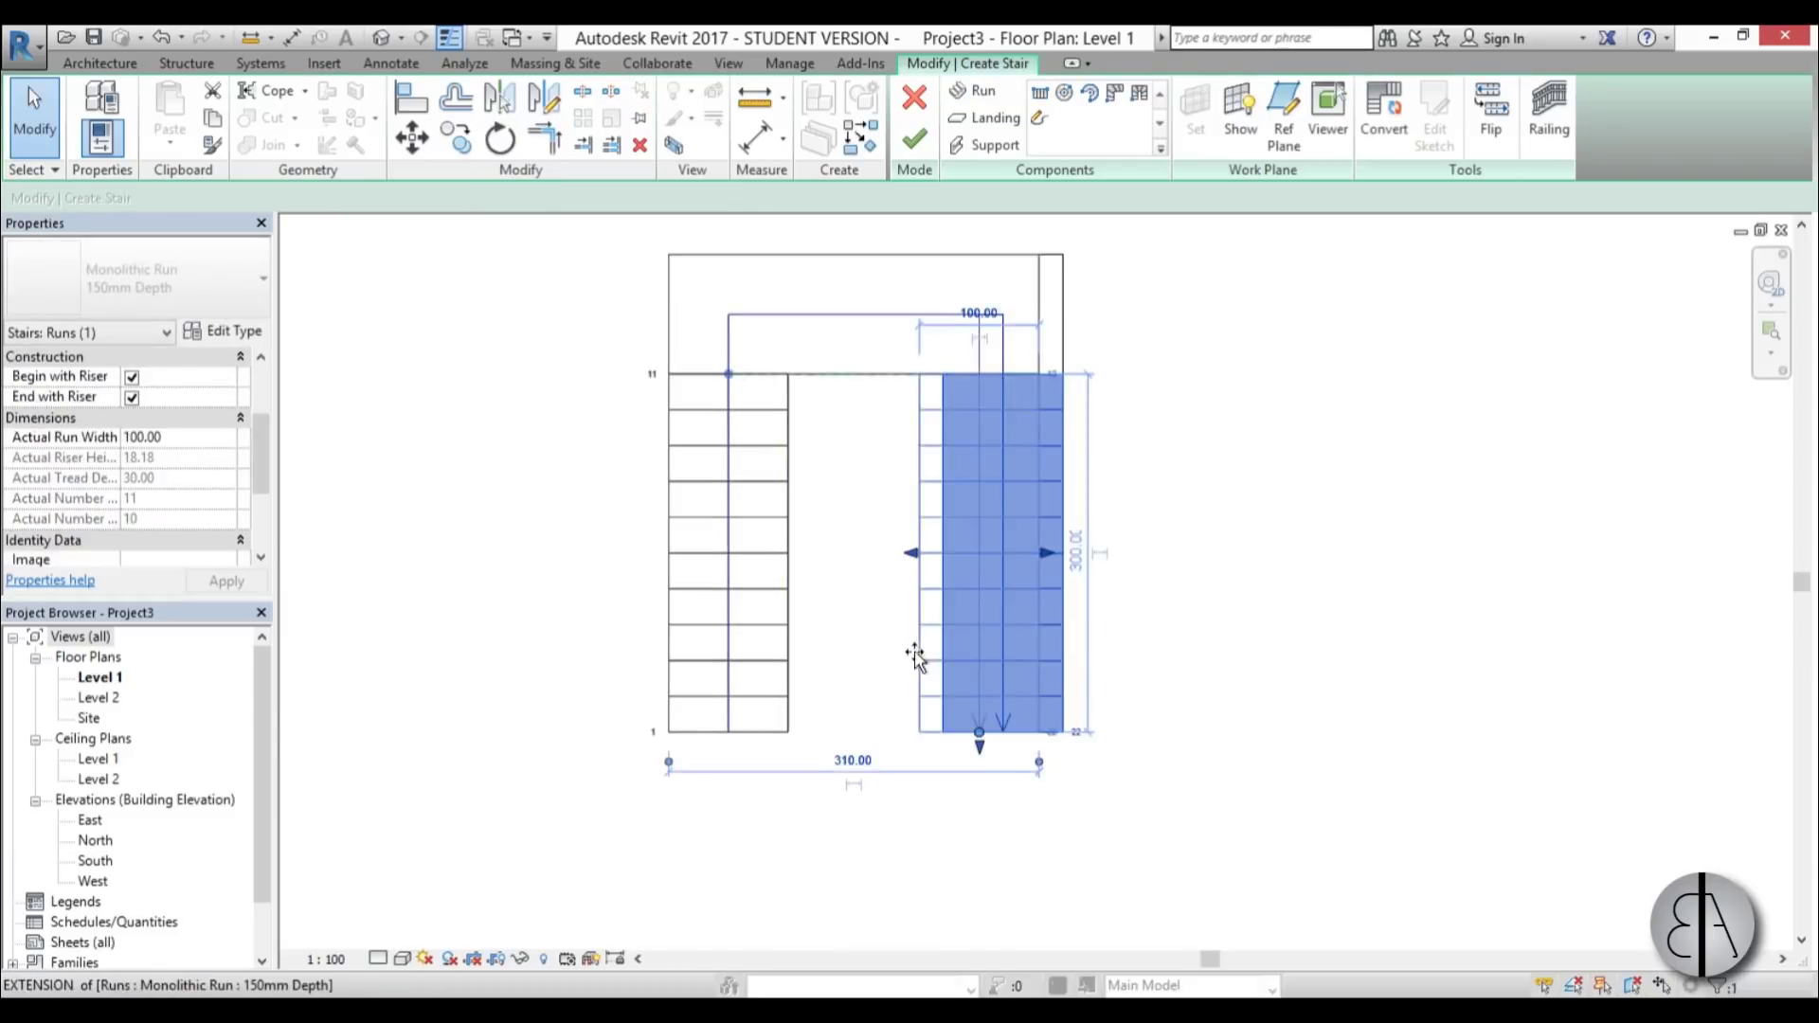
drag(911, 654, 899, 654)
click(909, 834)
scroll(854, 713, down, 3)
scroll(853, 506, up, 3)
middle_drag(851, 629, 845, 668)
click(916, 142)
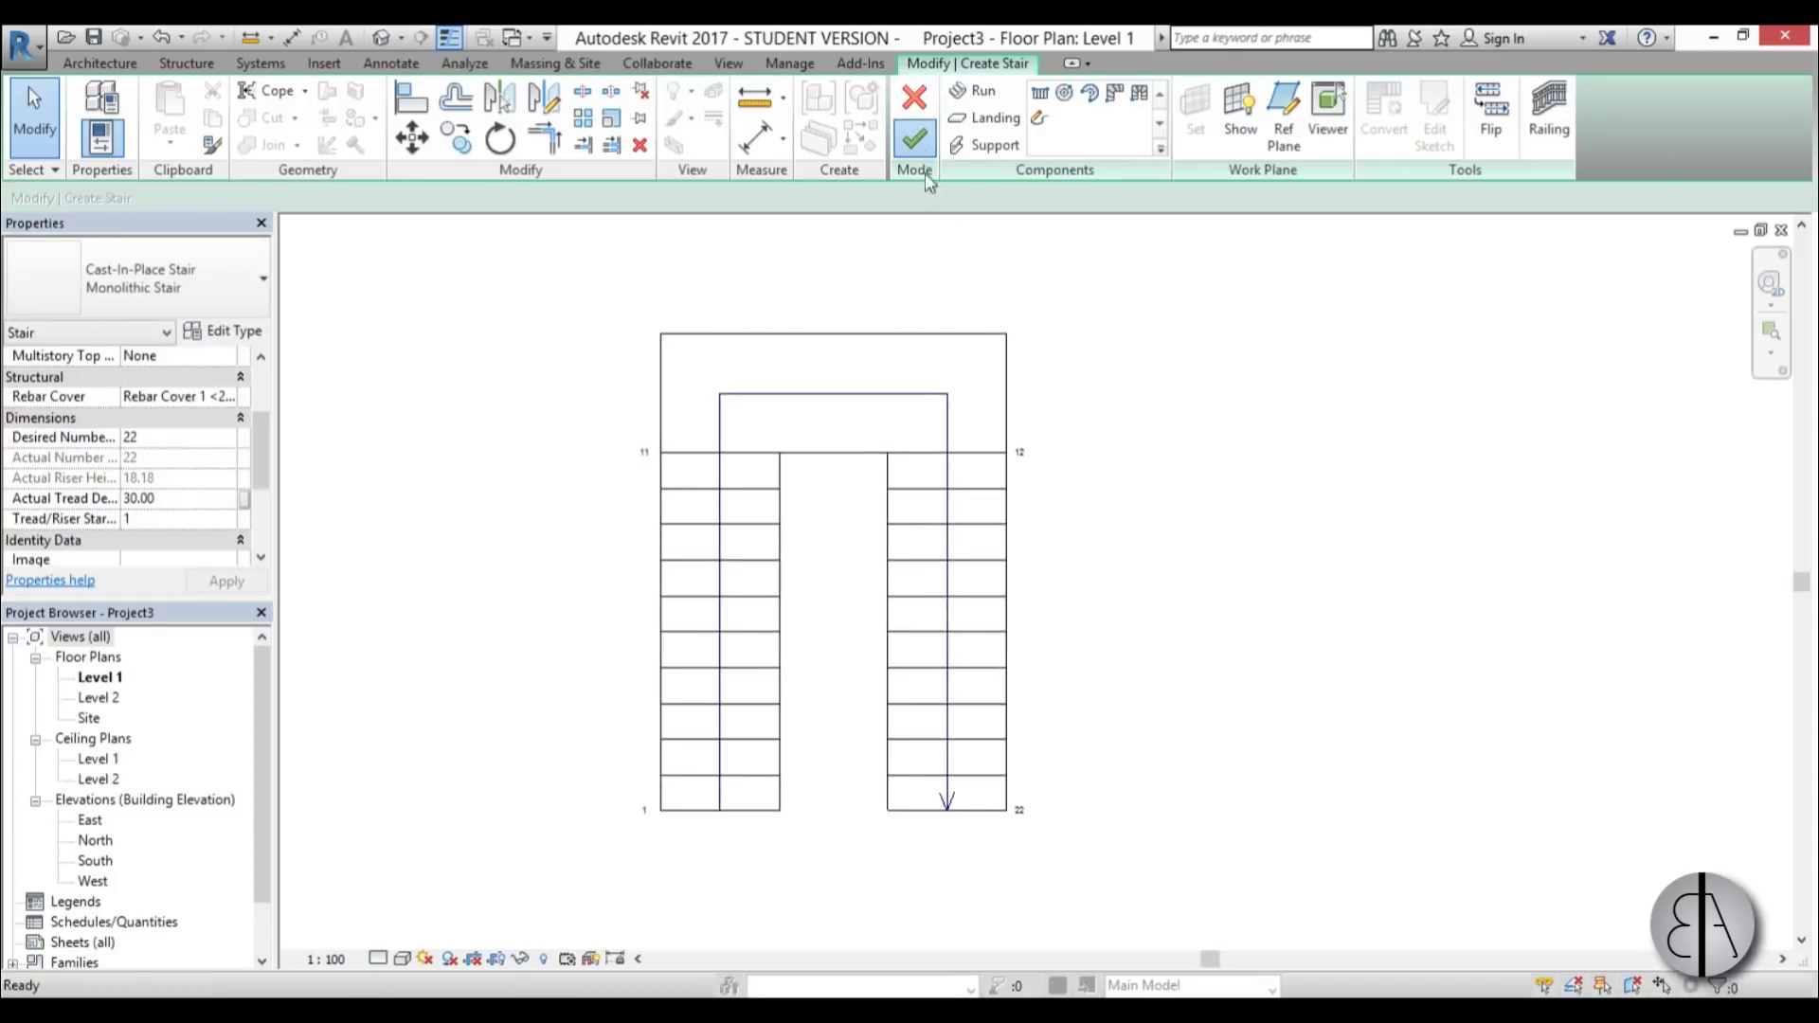
Step: Delete the stair's inner and outer railings and its UP direction annotation
middle_drag(1184, 559, 1173, 558)
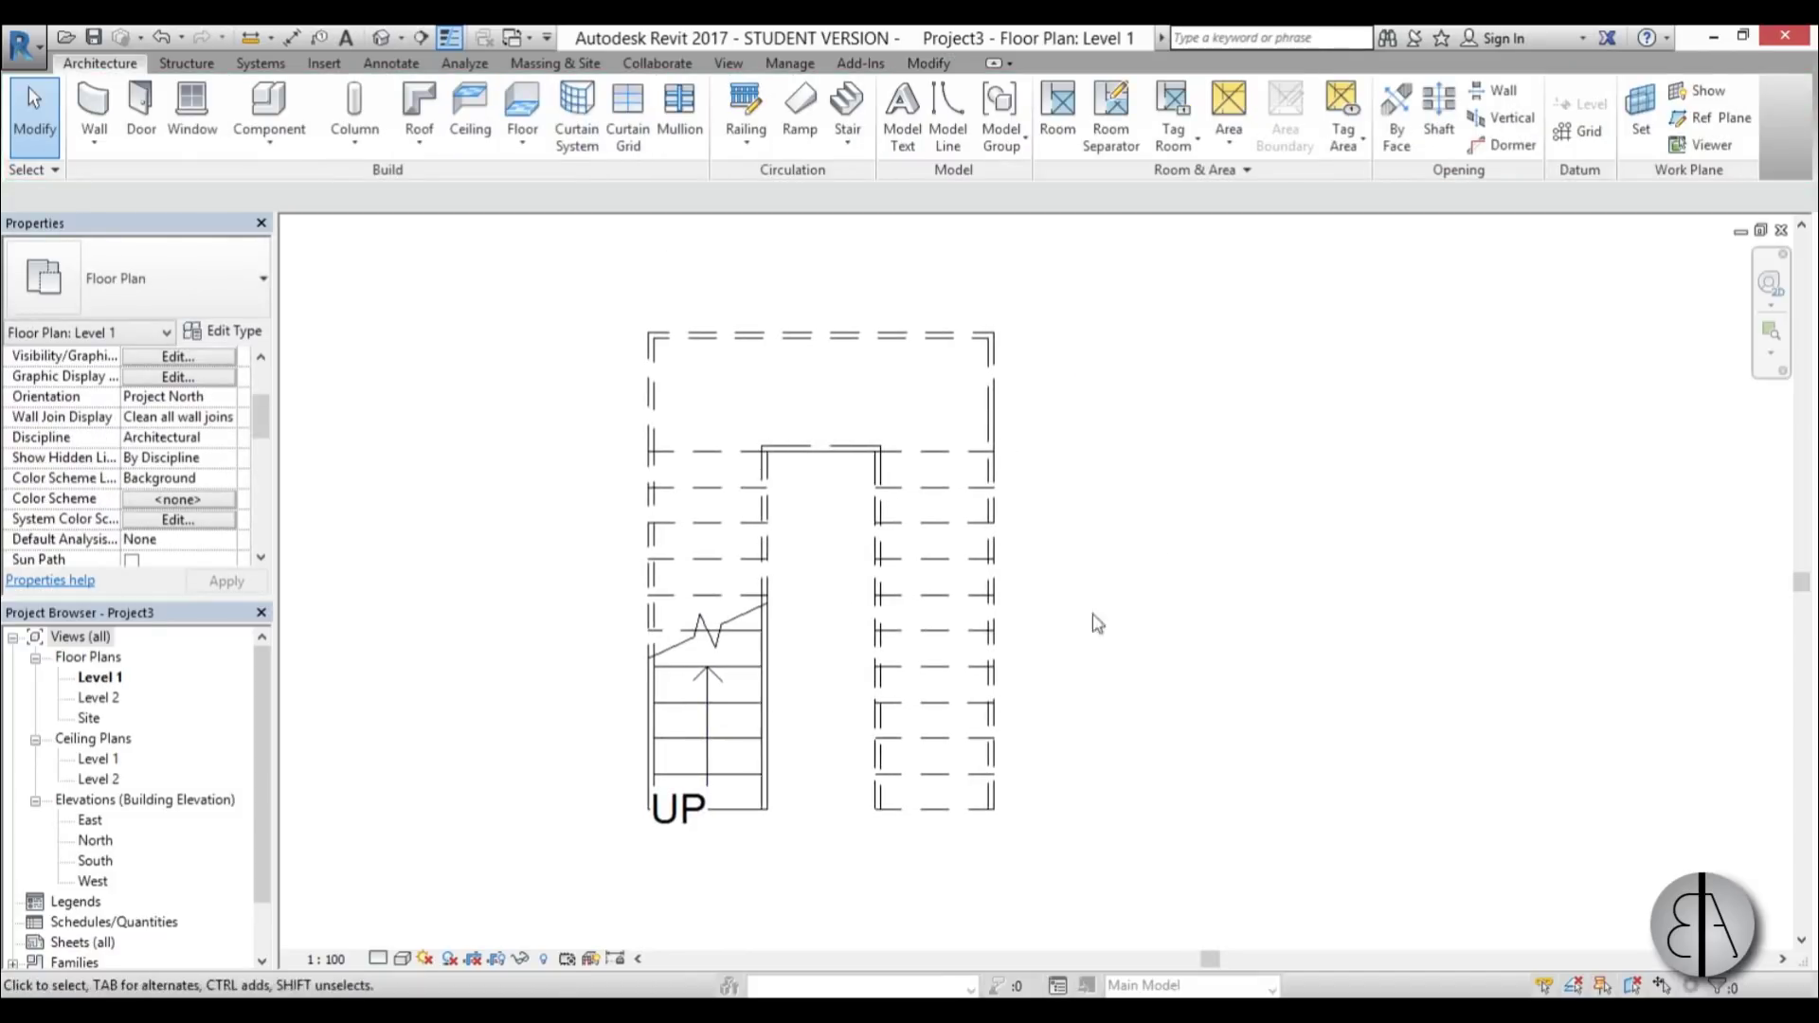
click(756, 811)
key(Escape)
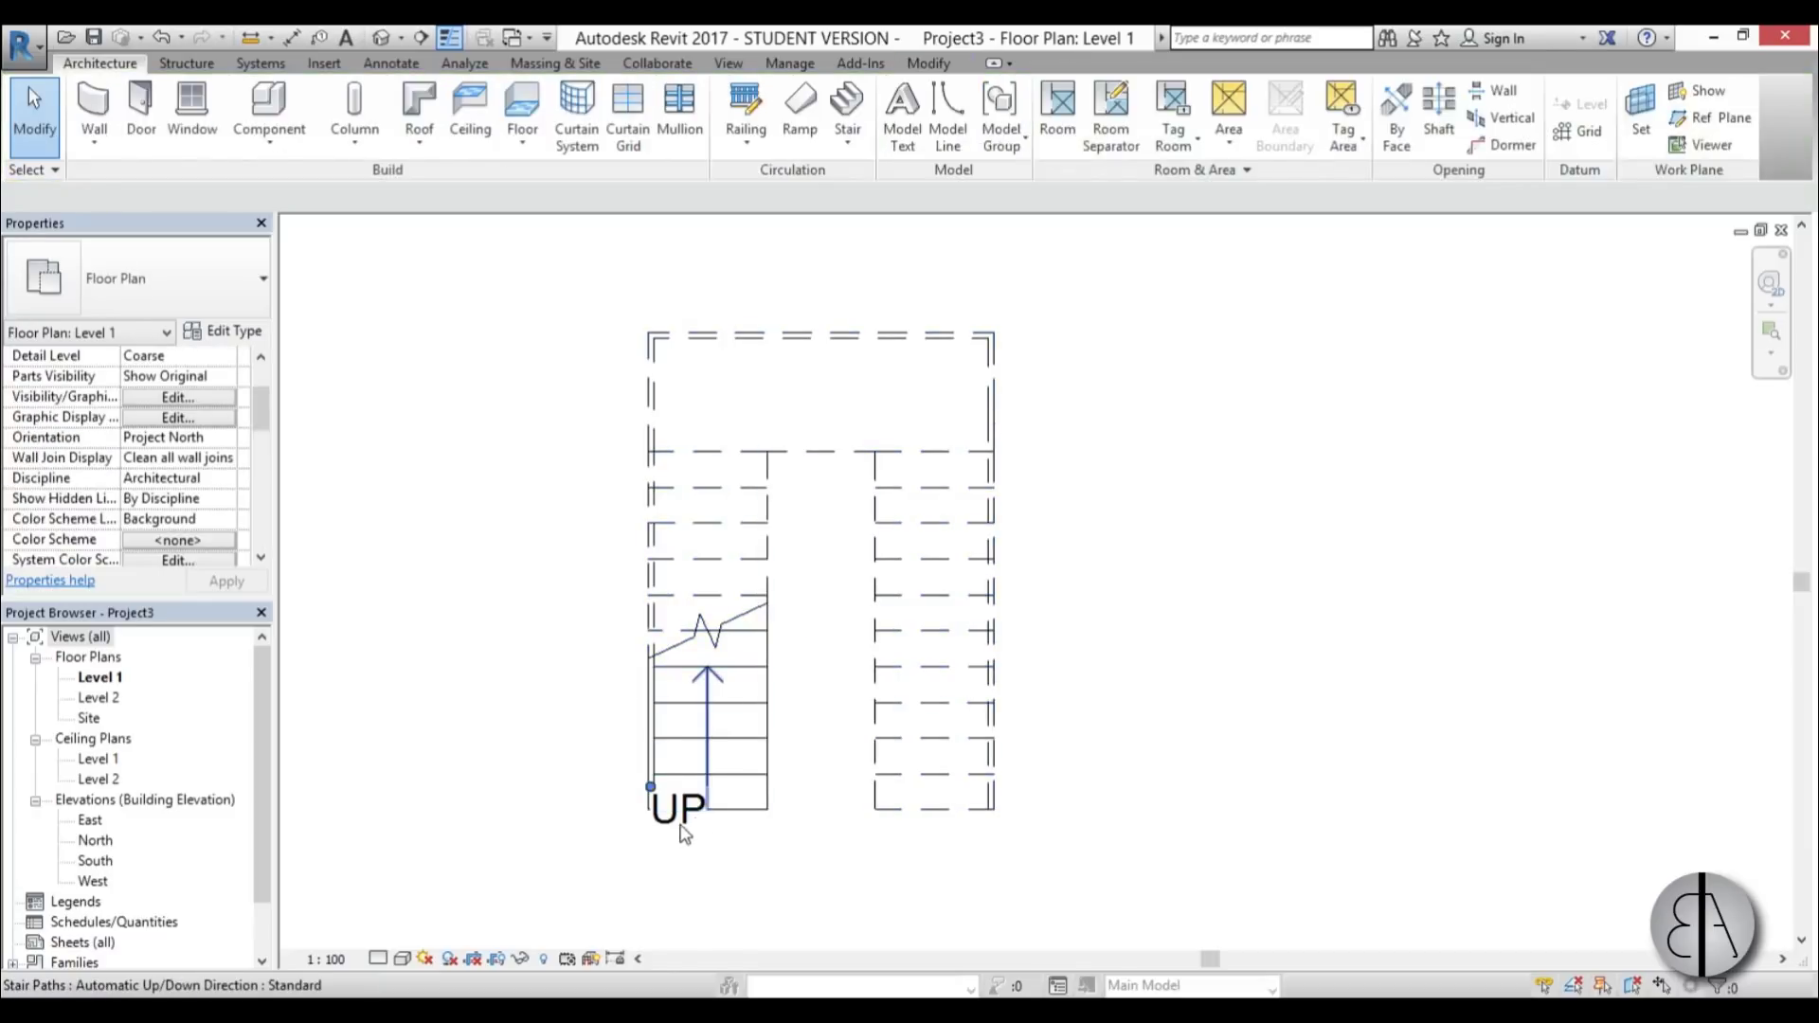
click(660, 807)
key(Delete)
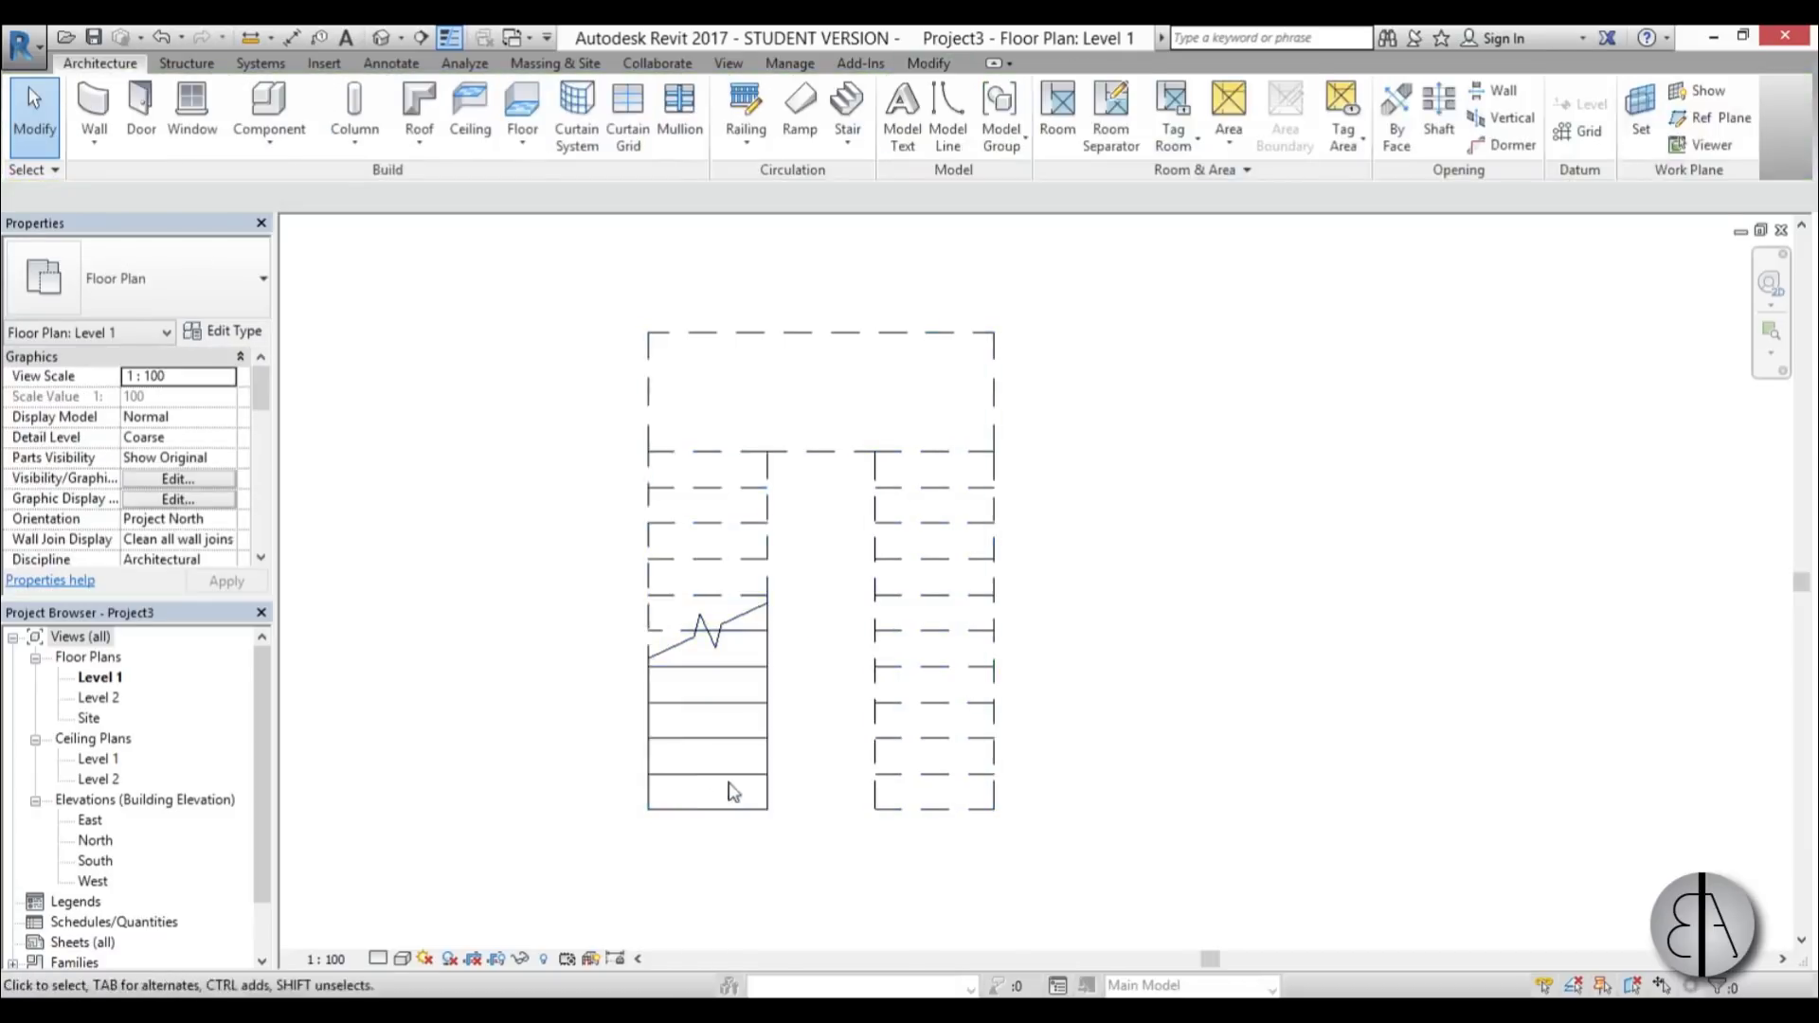
Step: Draw Generic - 300mm walls around the landing end and both sides of the stair, with side walls about 470 cm long
scroll(841, 719, down, 1)
click(95, 104)
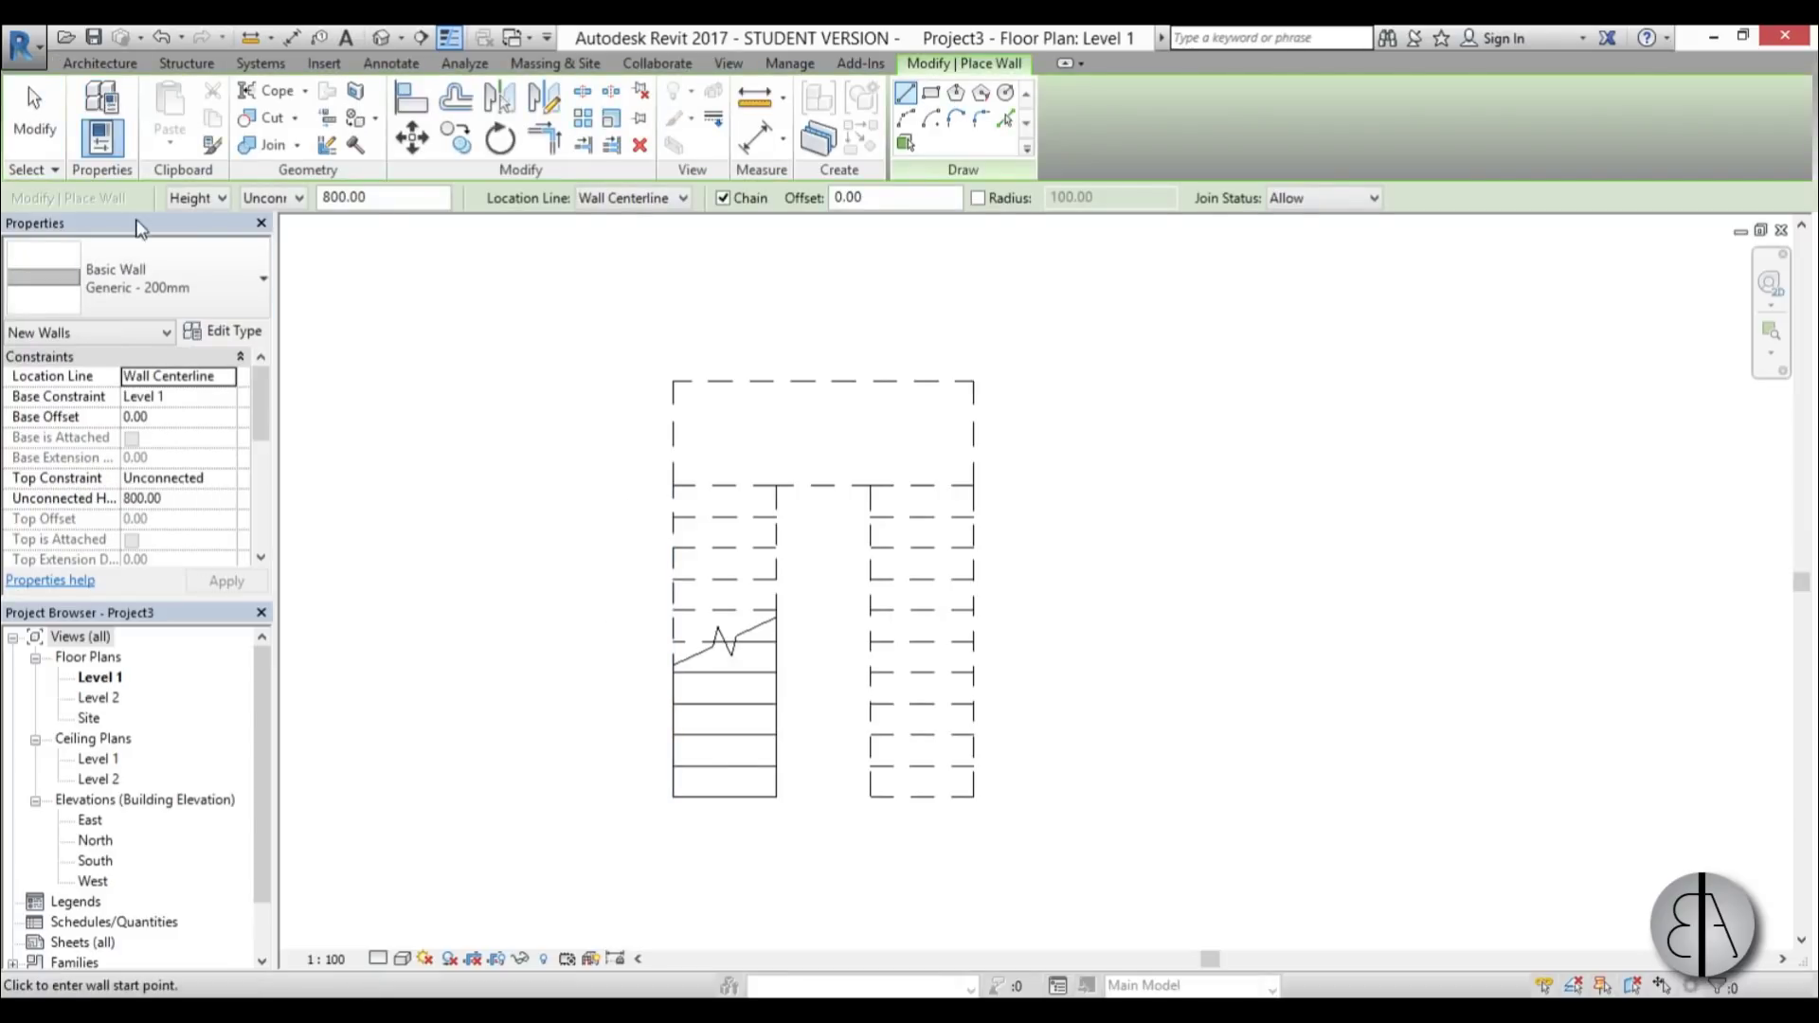
click(161, 278)
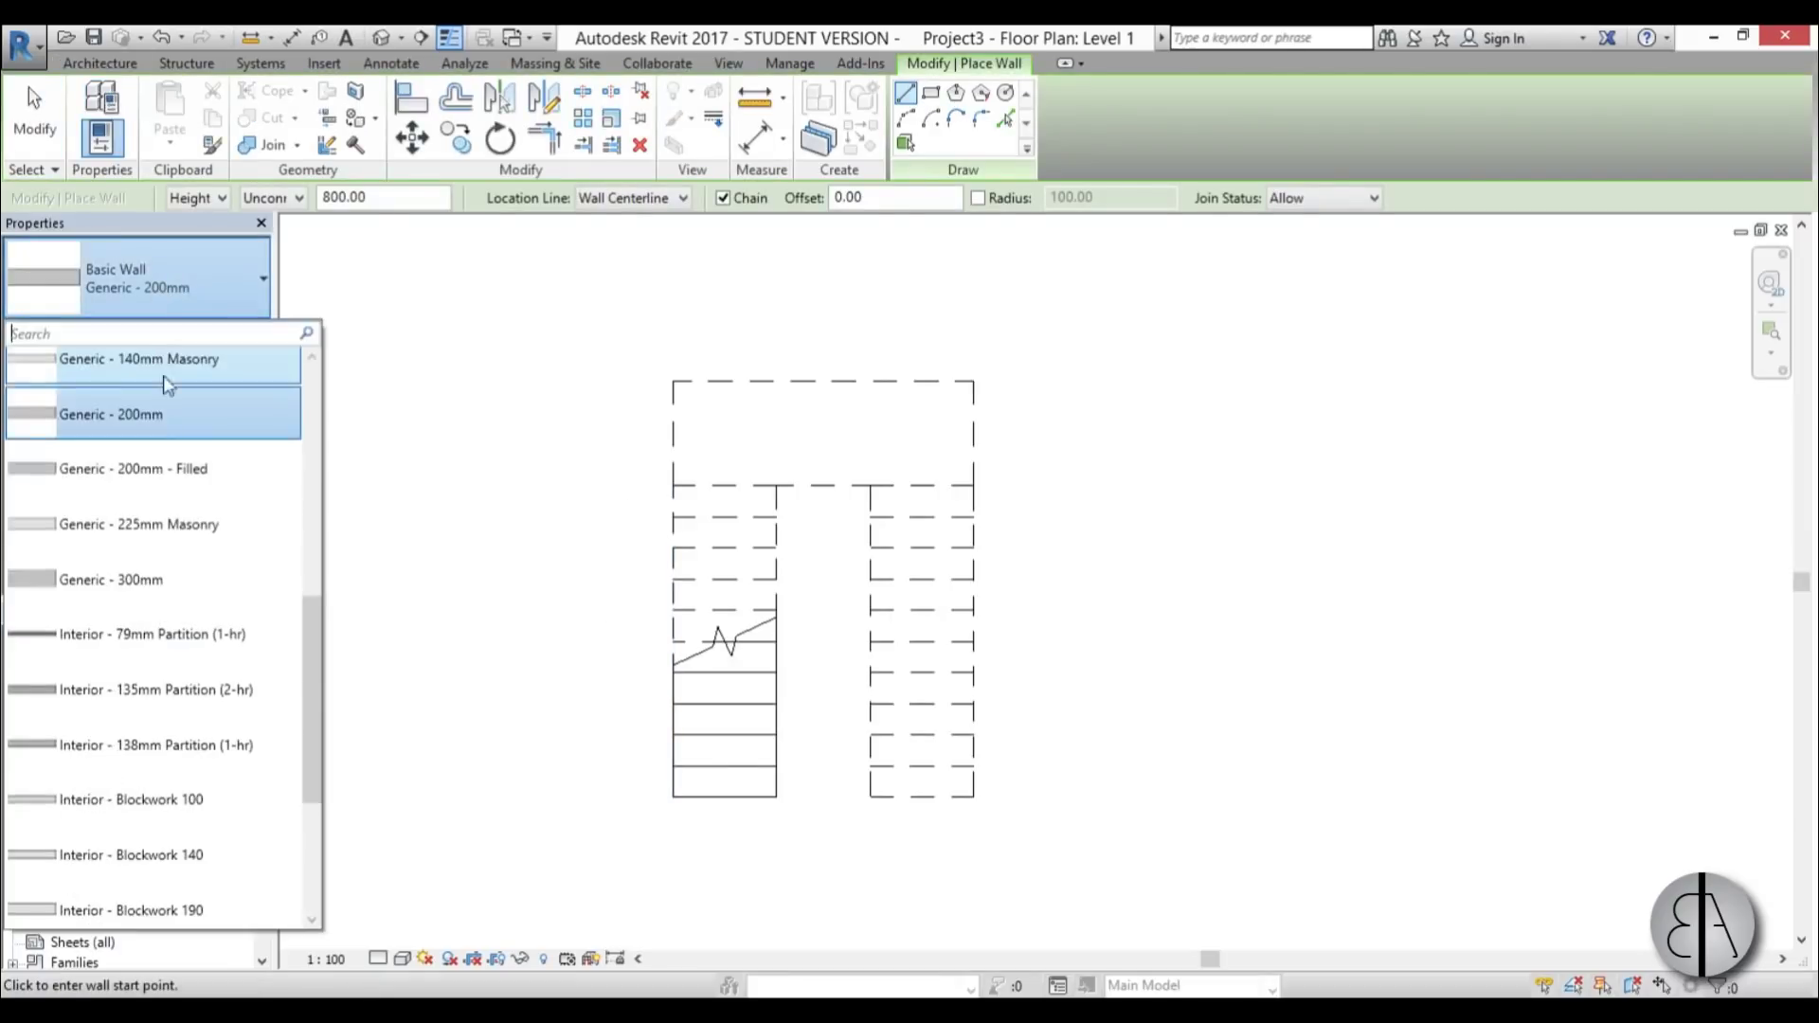
click(176, 587)
click(640, 823)
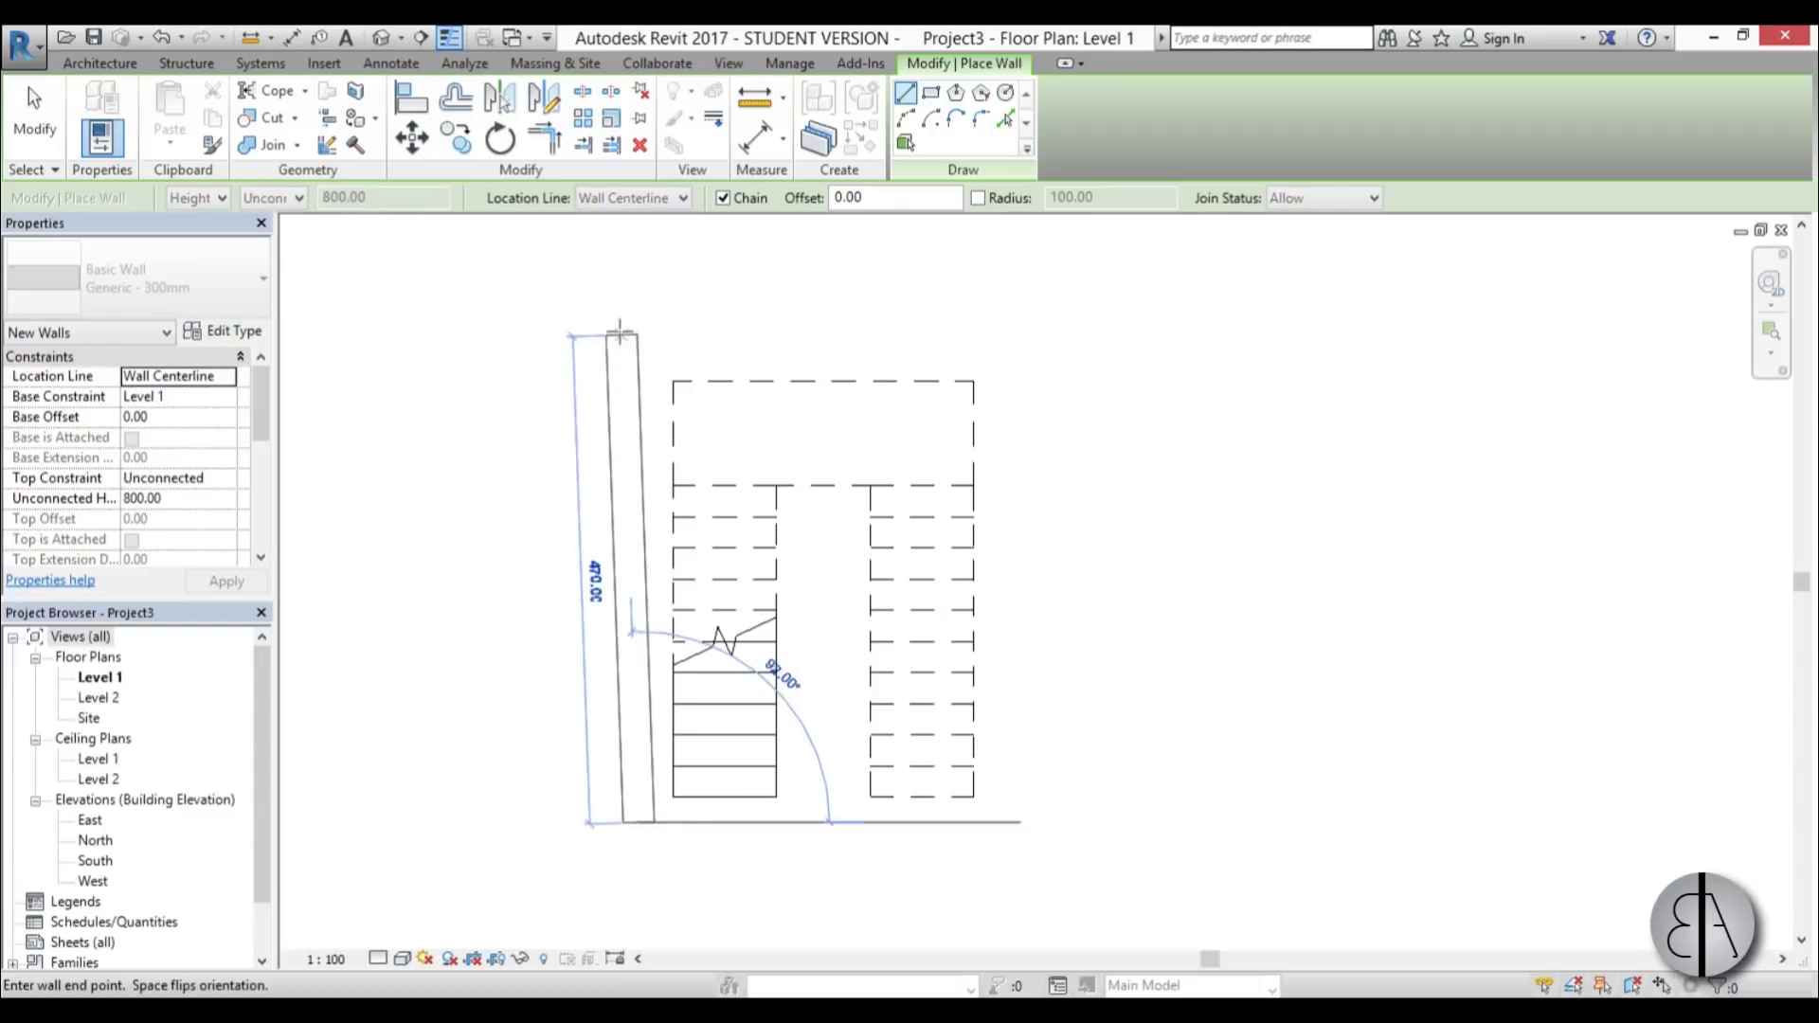
click(638, 335)
click(1013, 334)
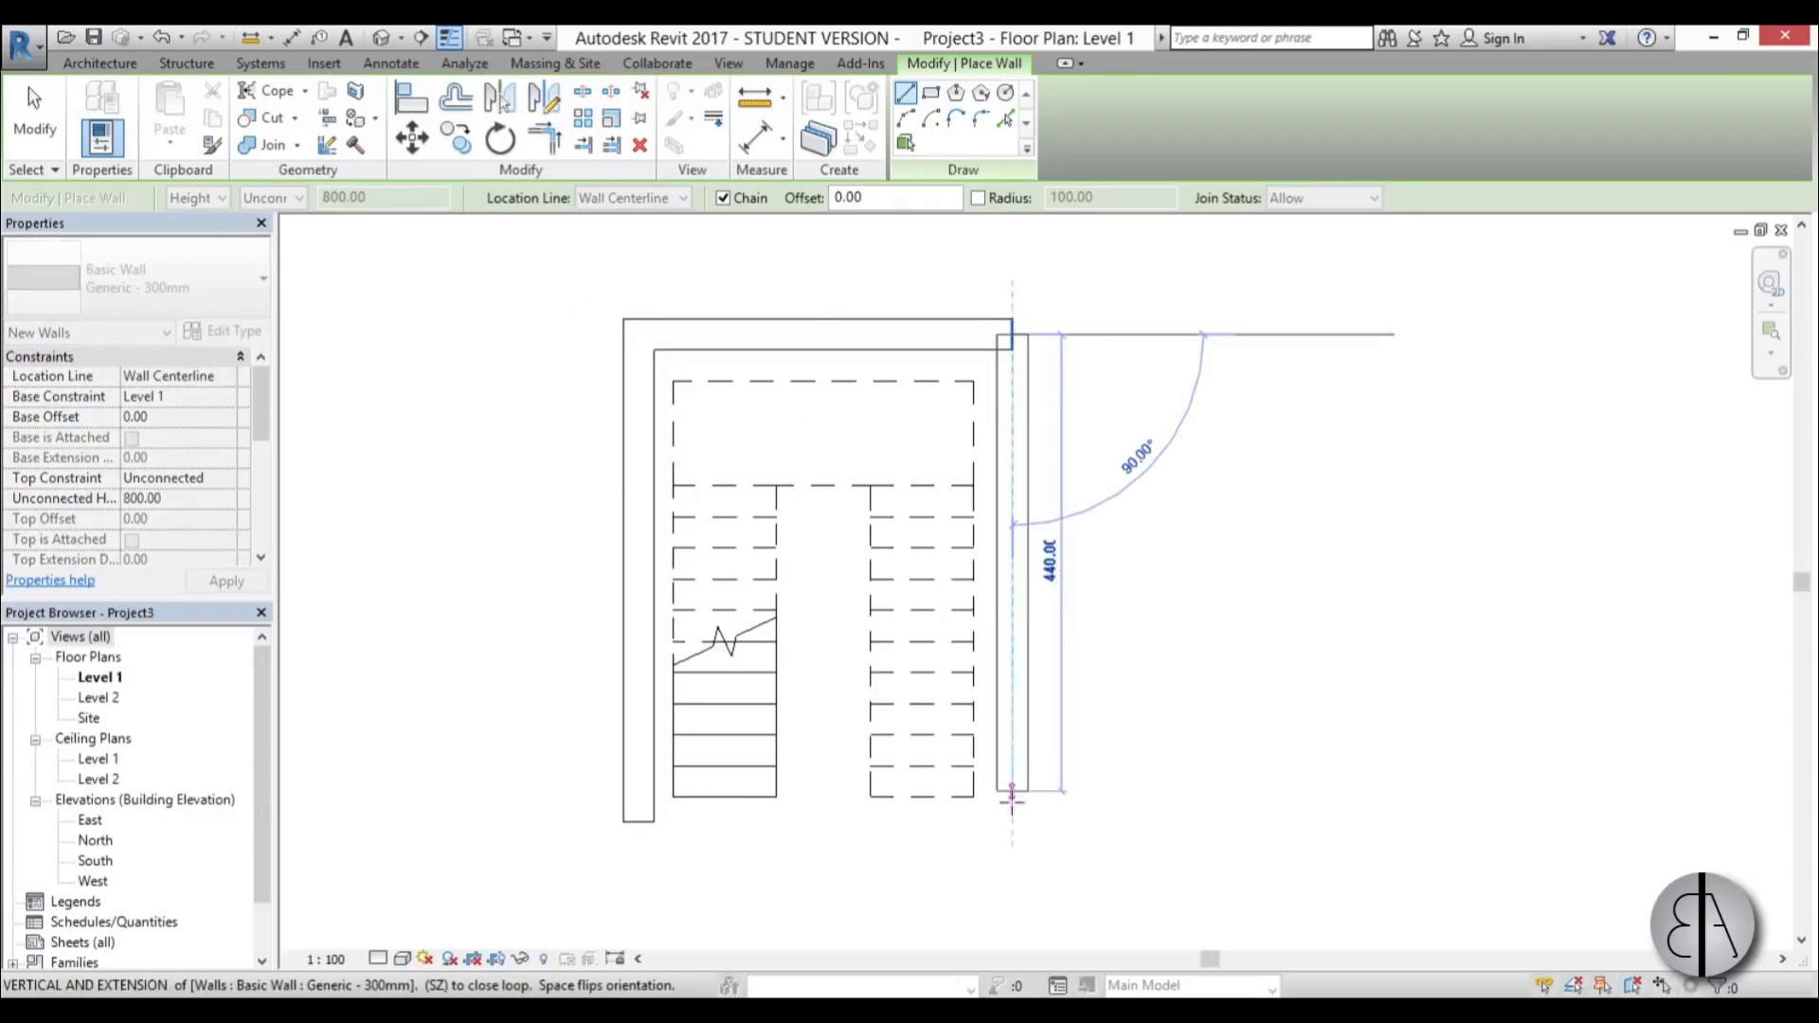
click(1013, 823)
key(Escape)
key(Escape)
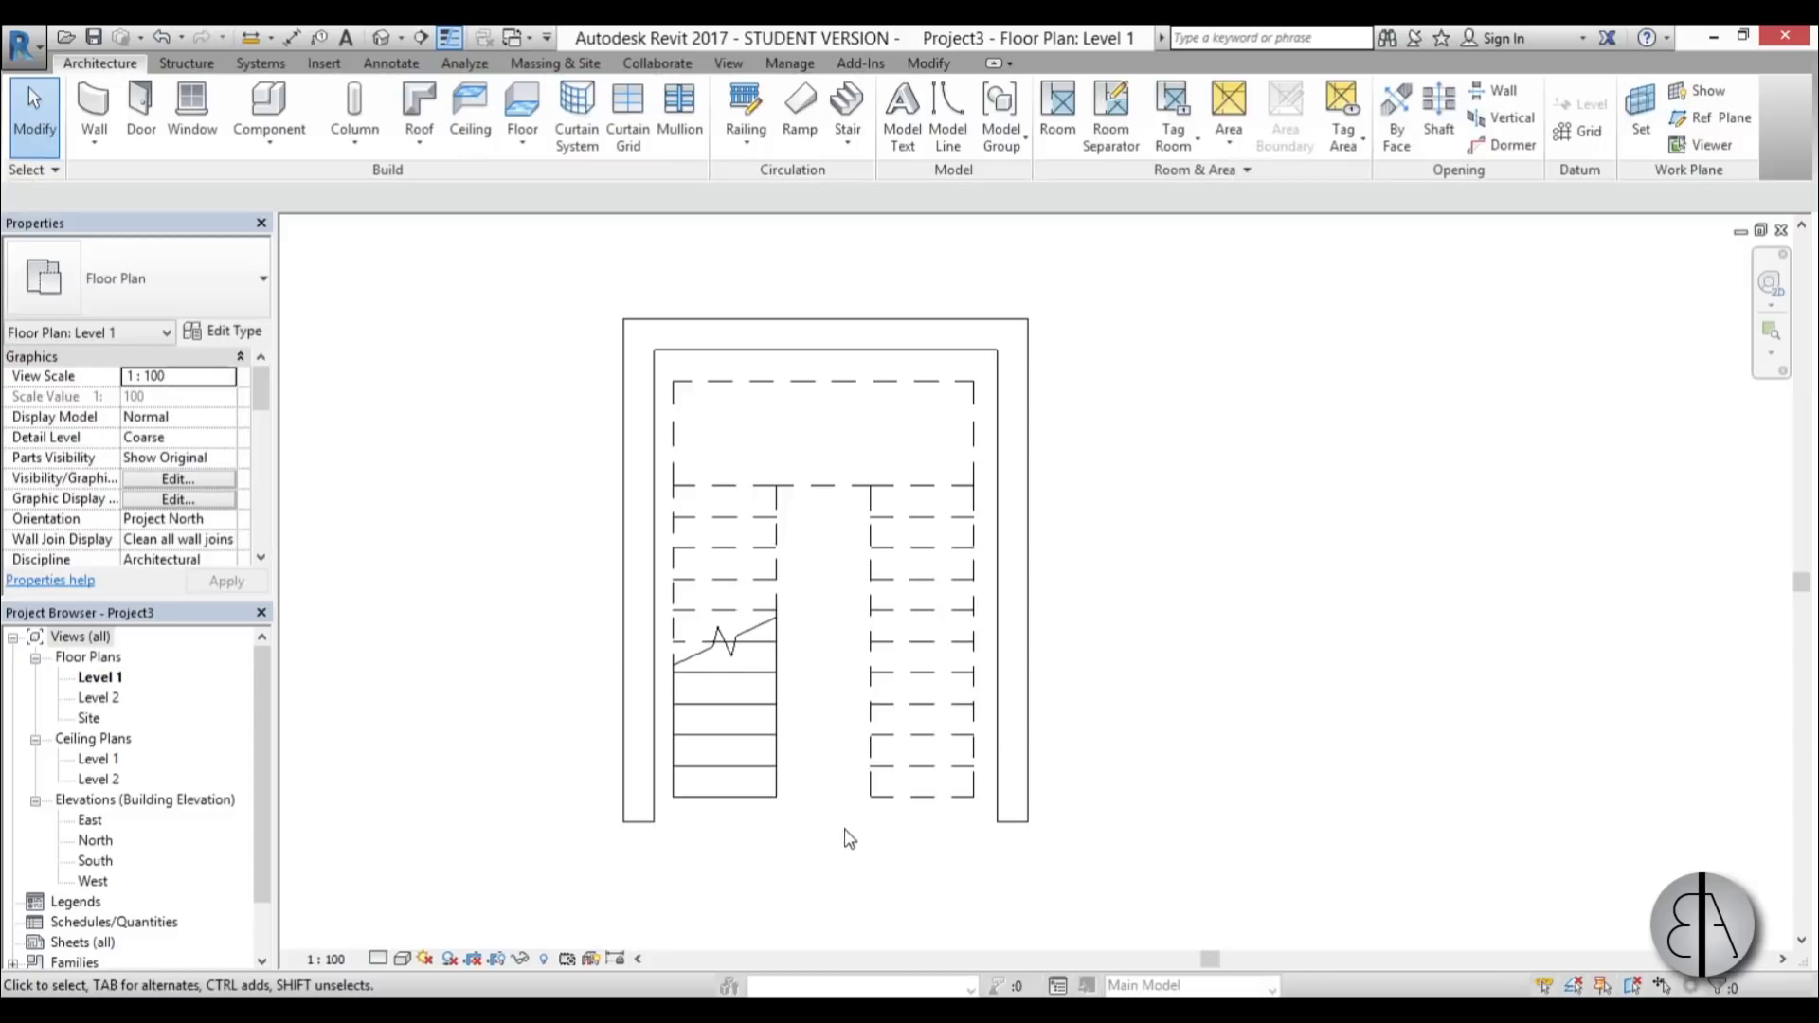
Step: Align the open ends of both side walls with the outer edges of the stair's first and last steps
key(a)
key(l)
click(740, 799)
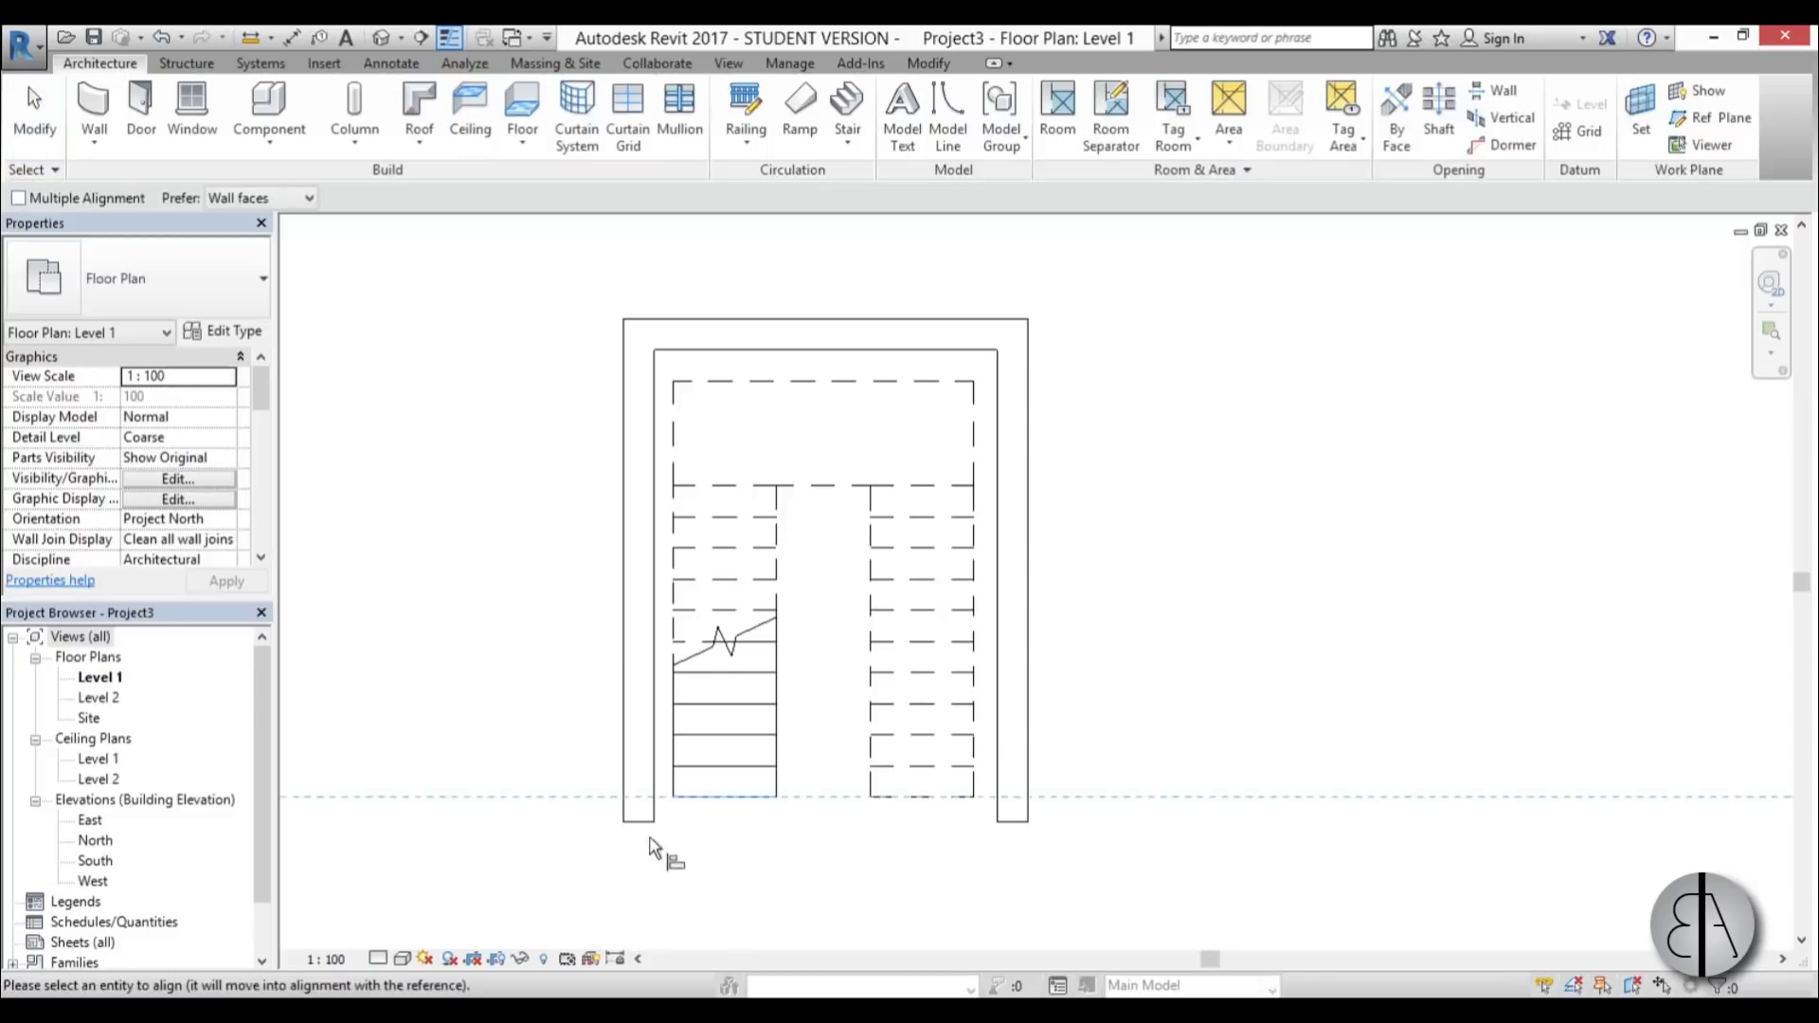
click(641, 823)
click(950, 798)
click(1012, 822)
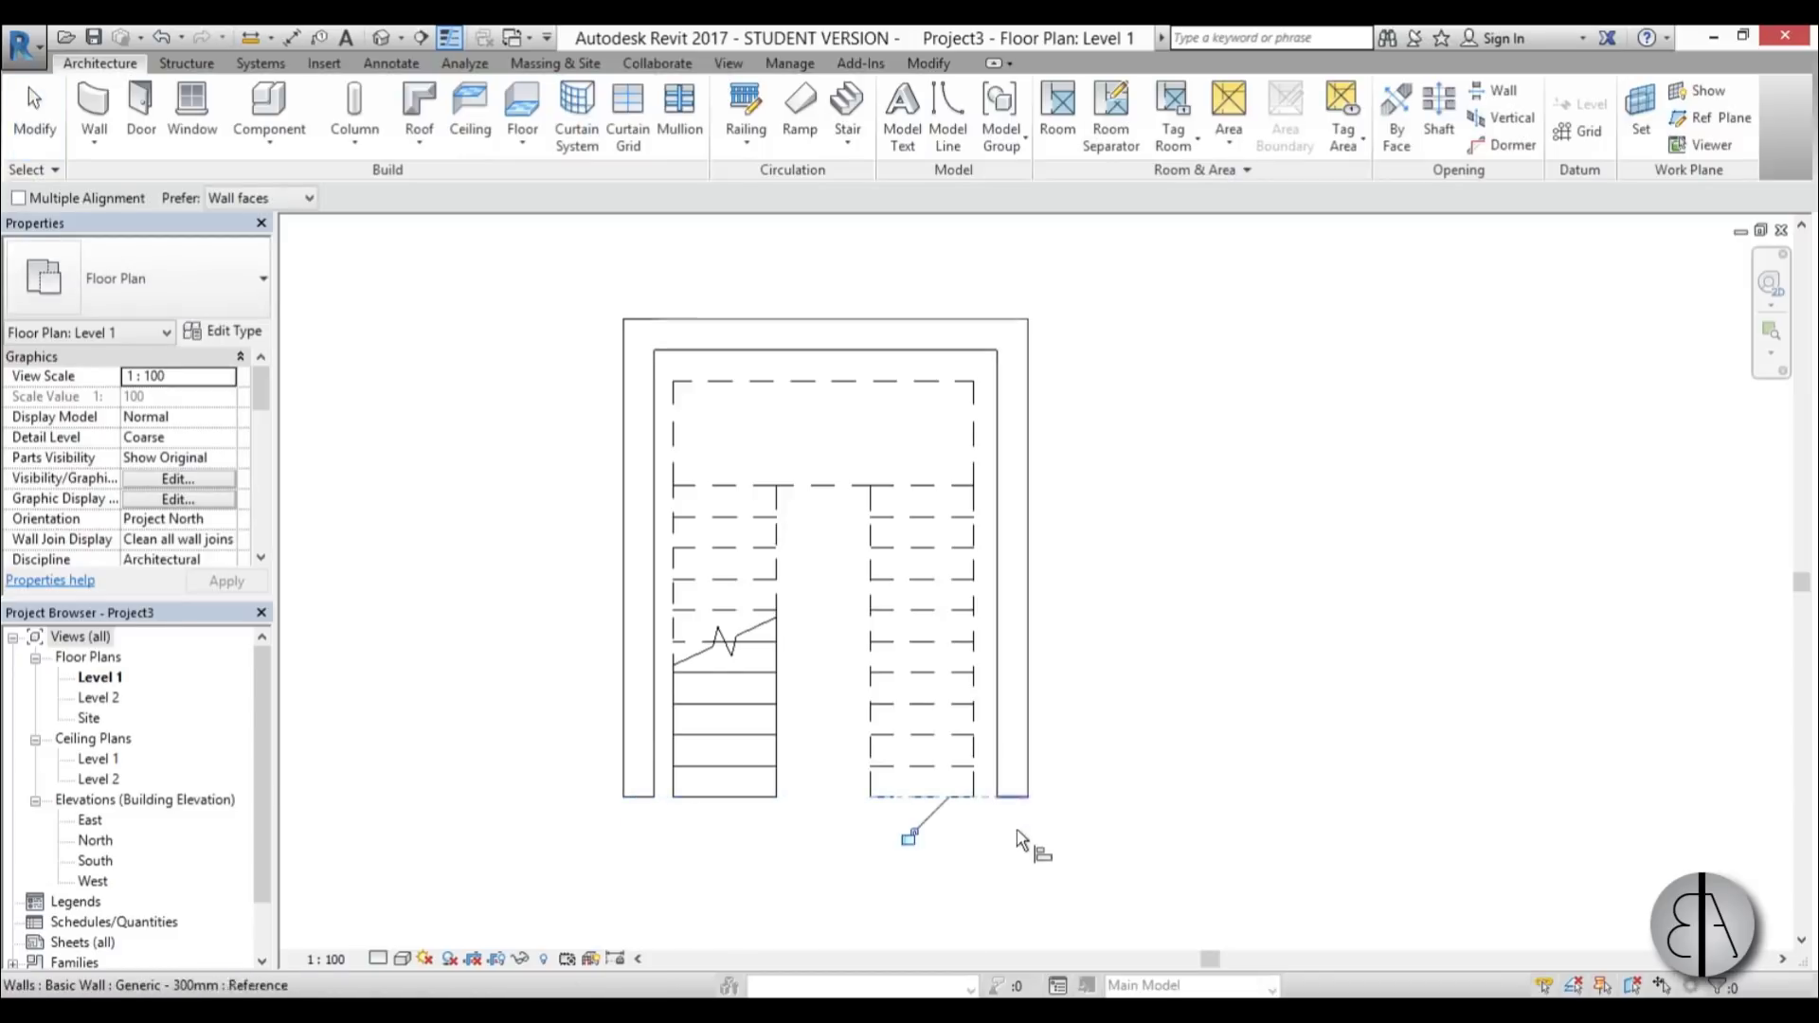
Step: Align the inner faces of the three walls flush with the outer edges of the stair and landing
click(978, 787)
click(998, 785)
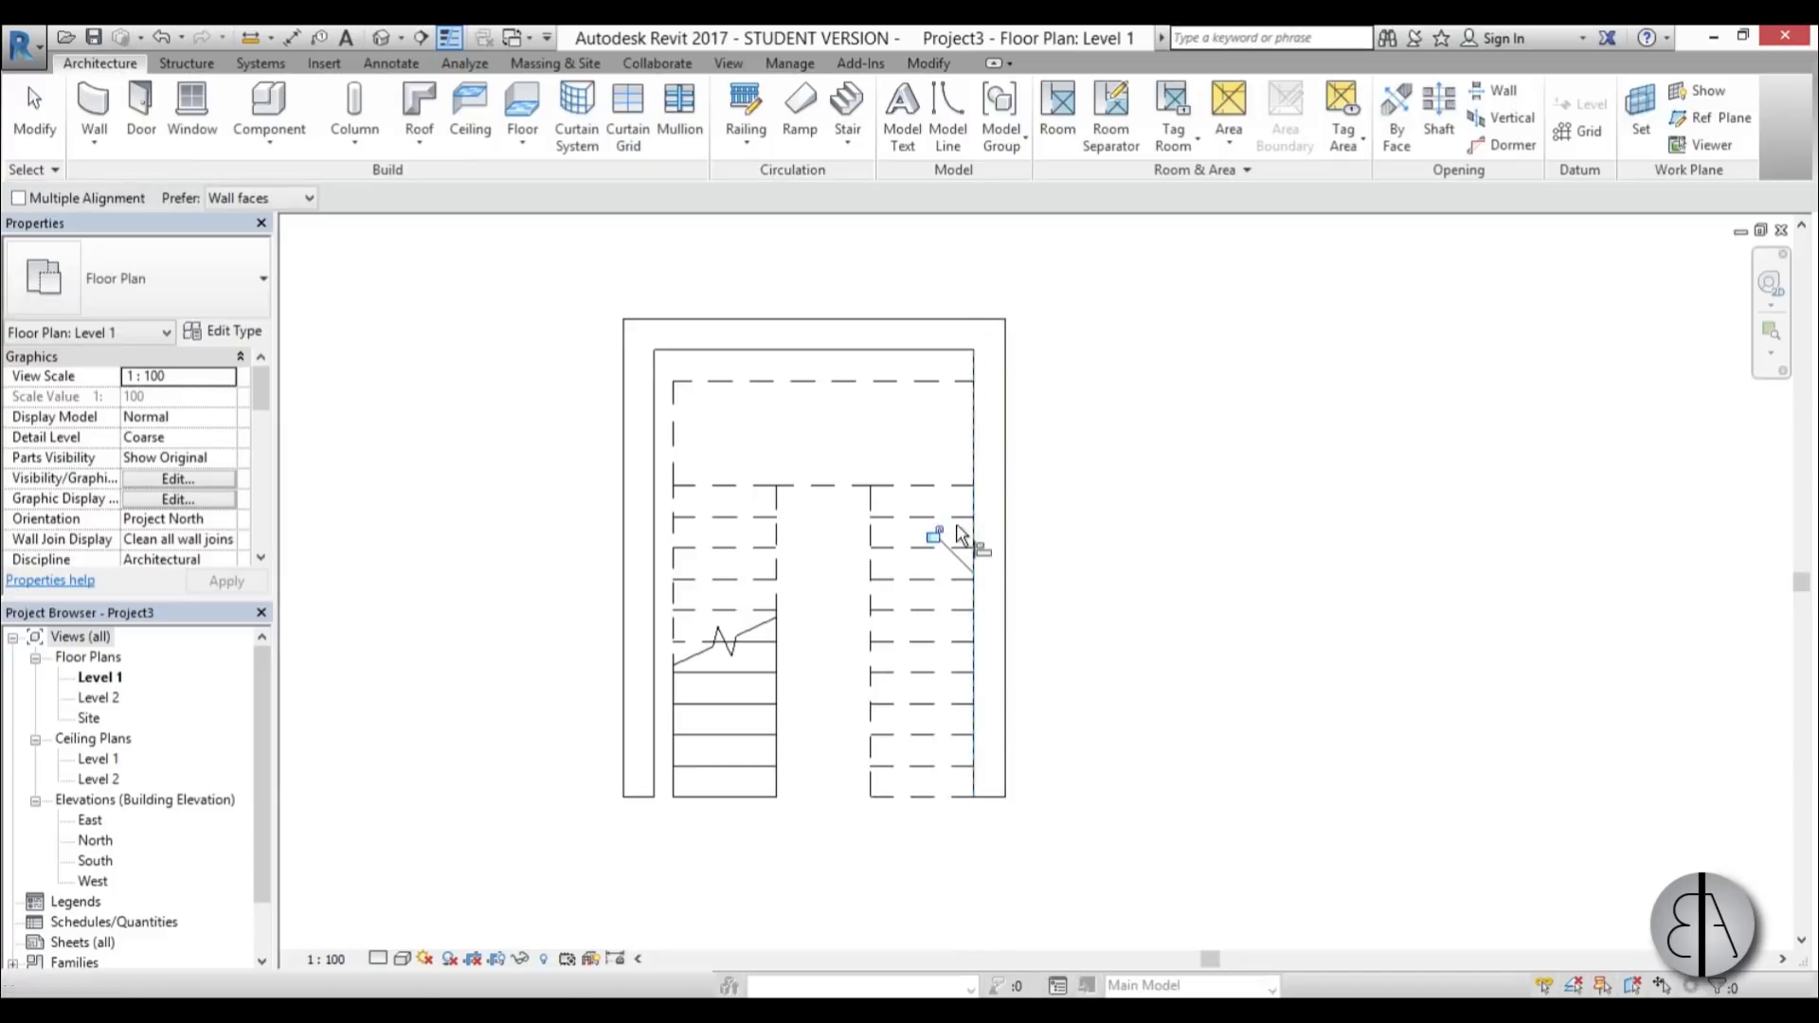
click(914, 382)
click(863, 352)
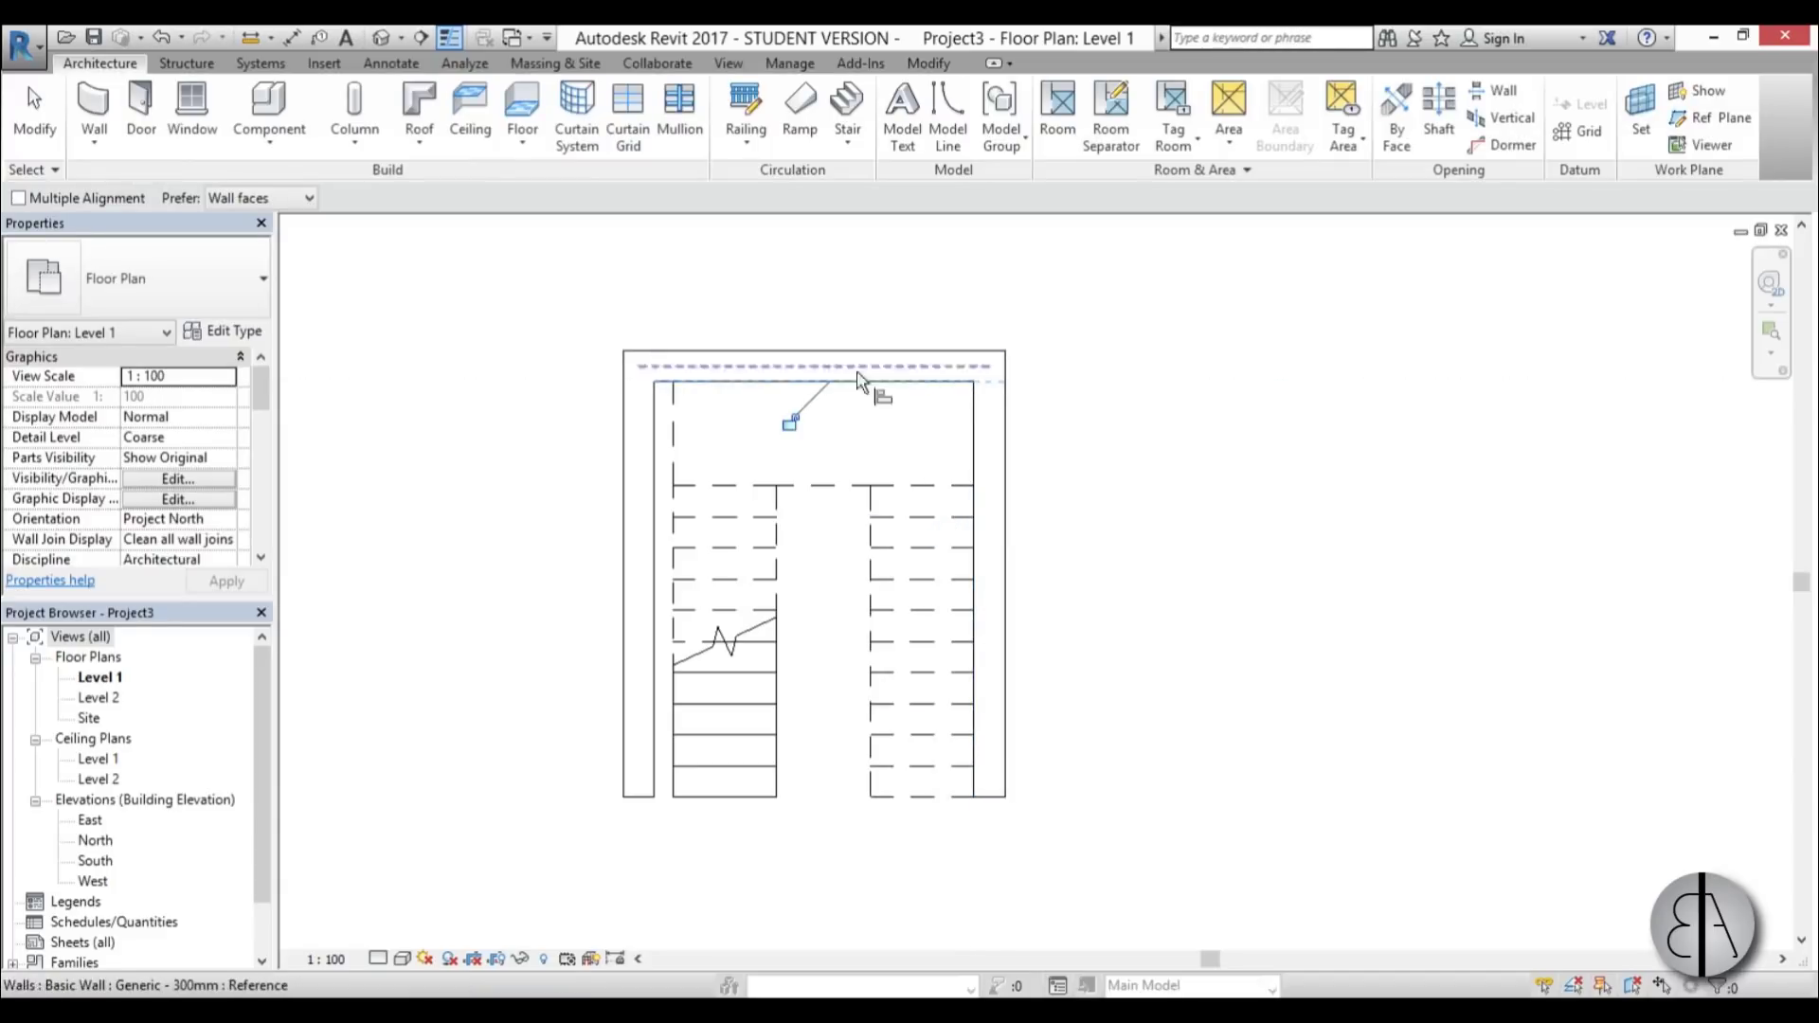
click(666, 512)
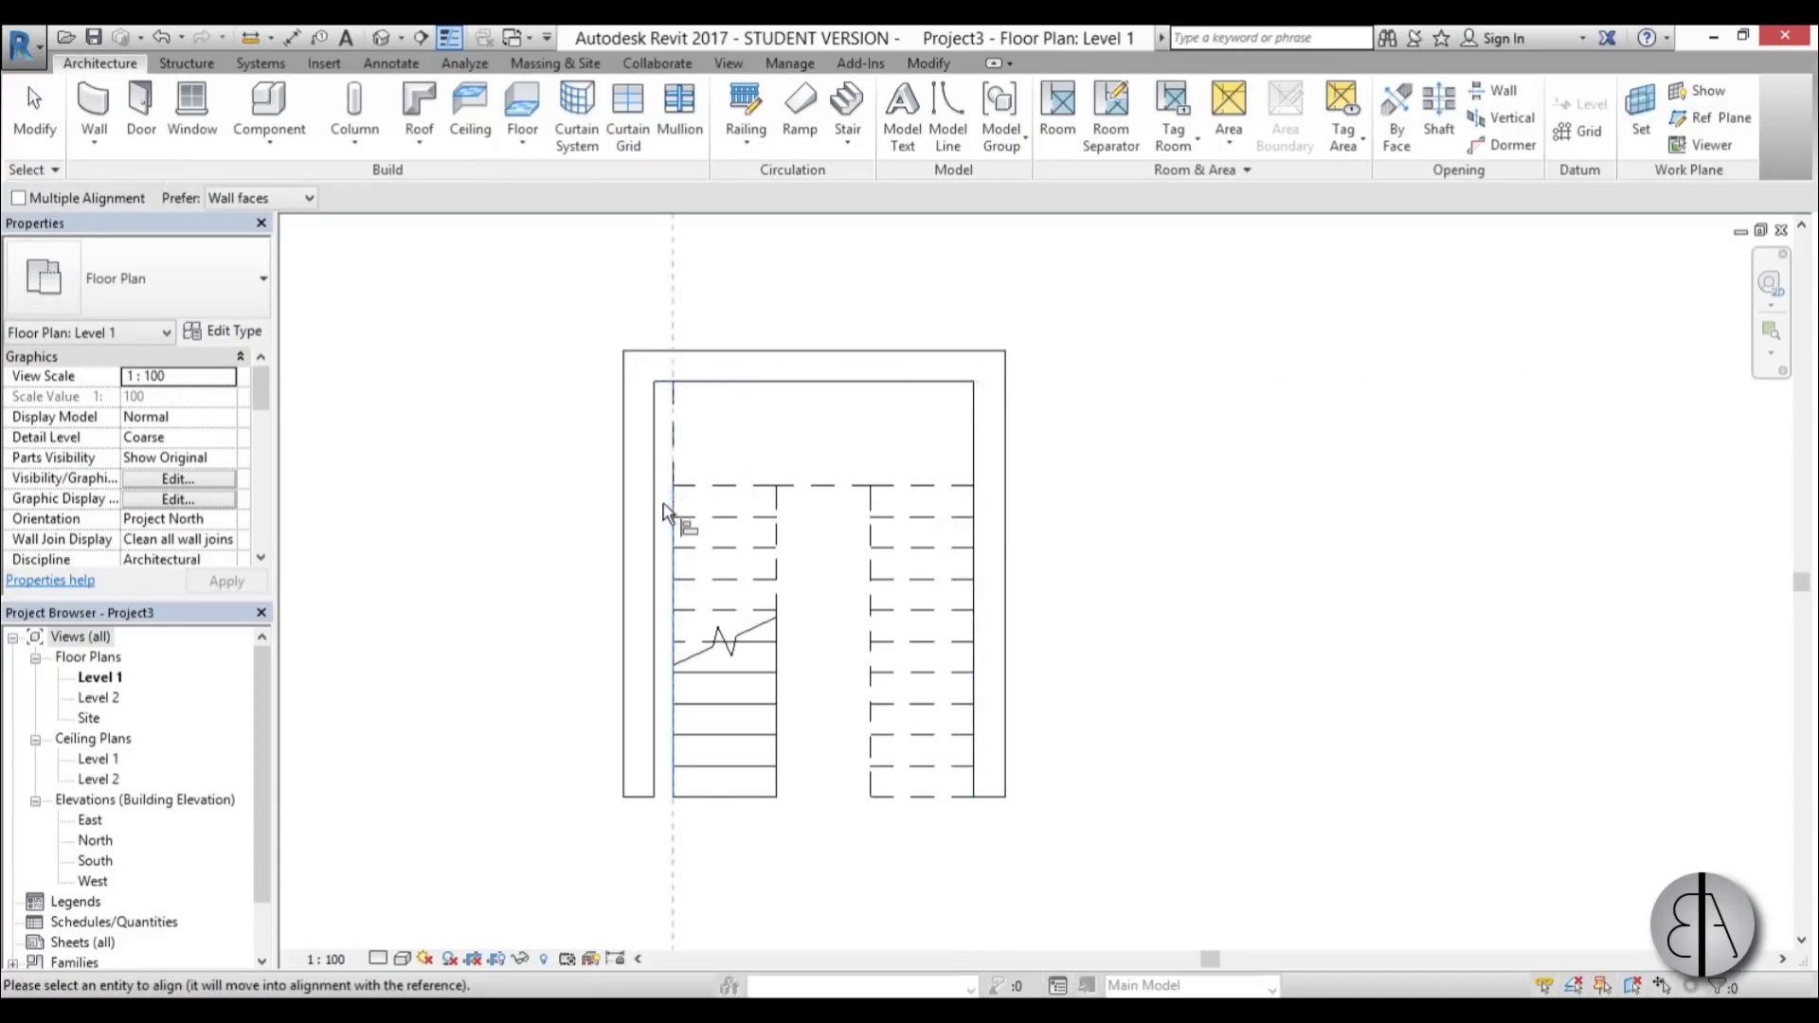
click(656, 514)
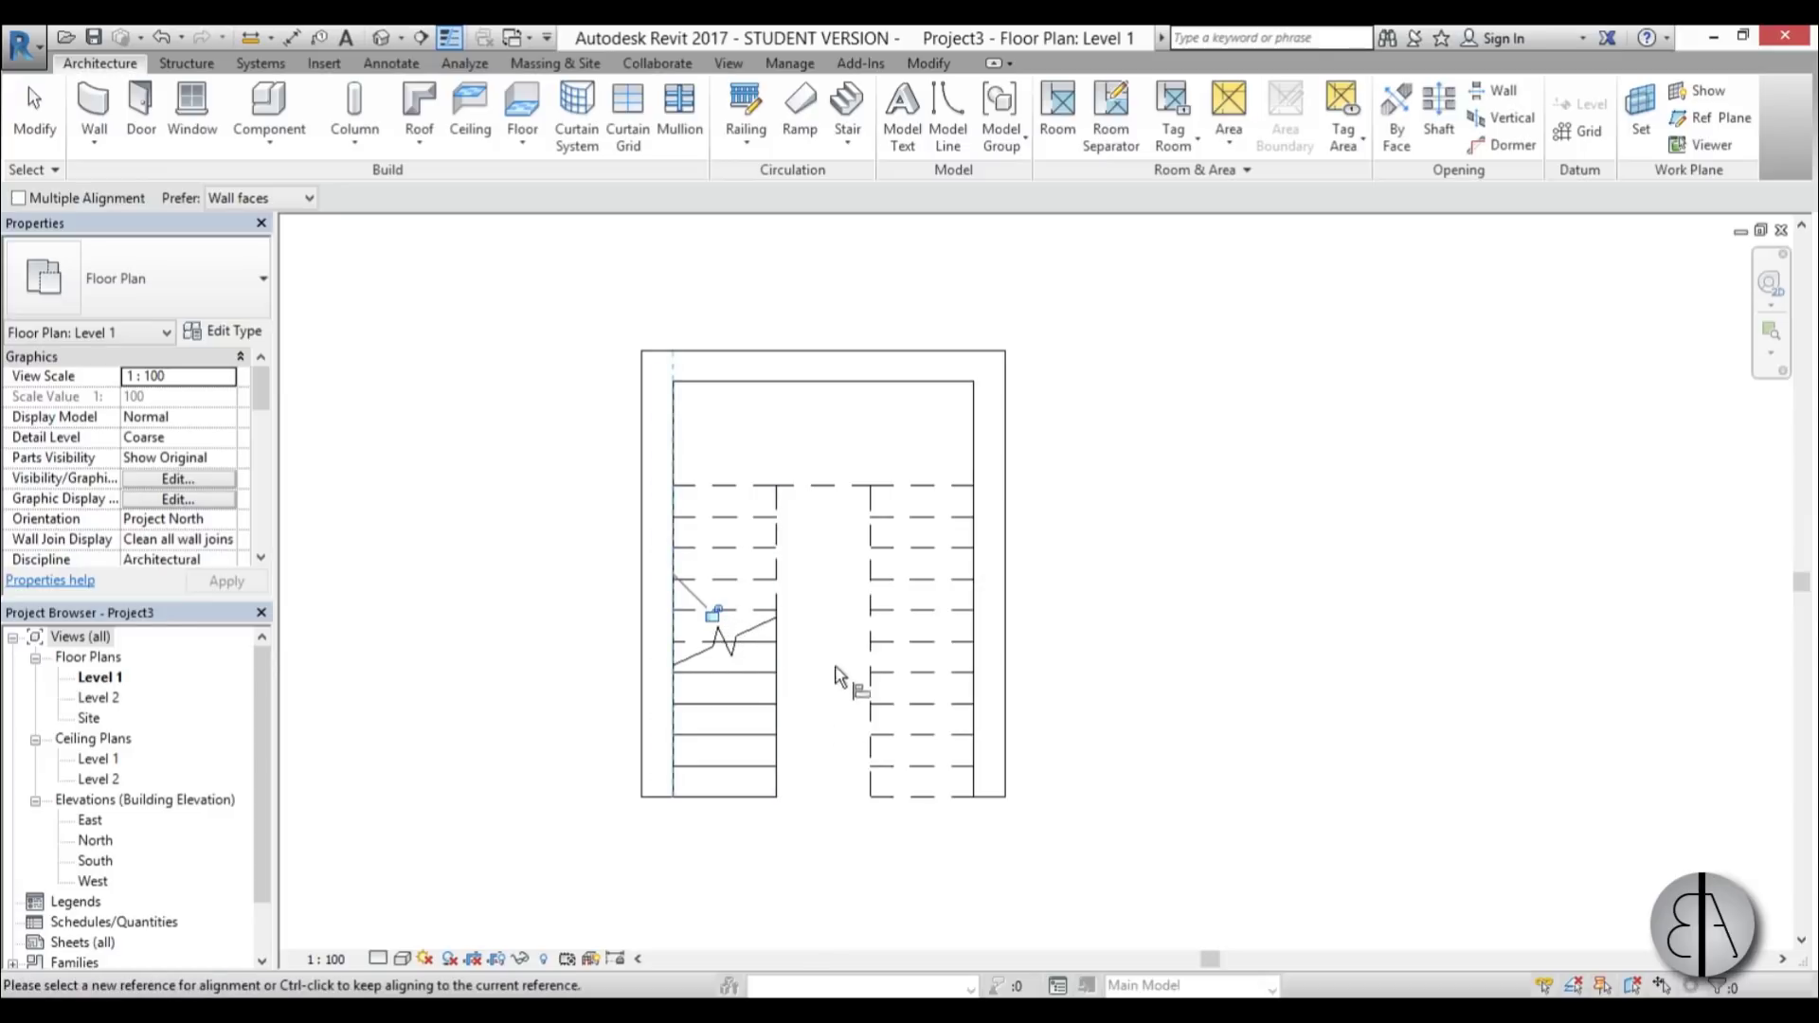
key(Escape)
key(Escape)
Step: Open the South elevation view and frame the stair between Level 1 and Level 2
scroll(834, 737, down, 1)
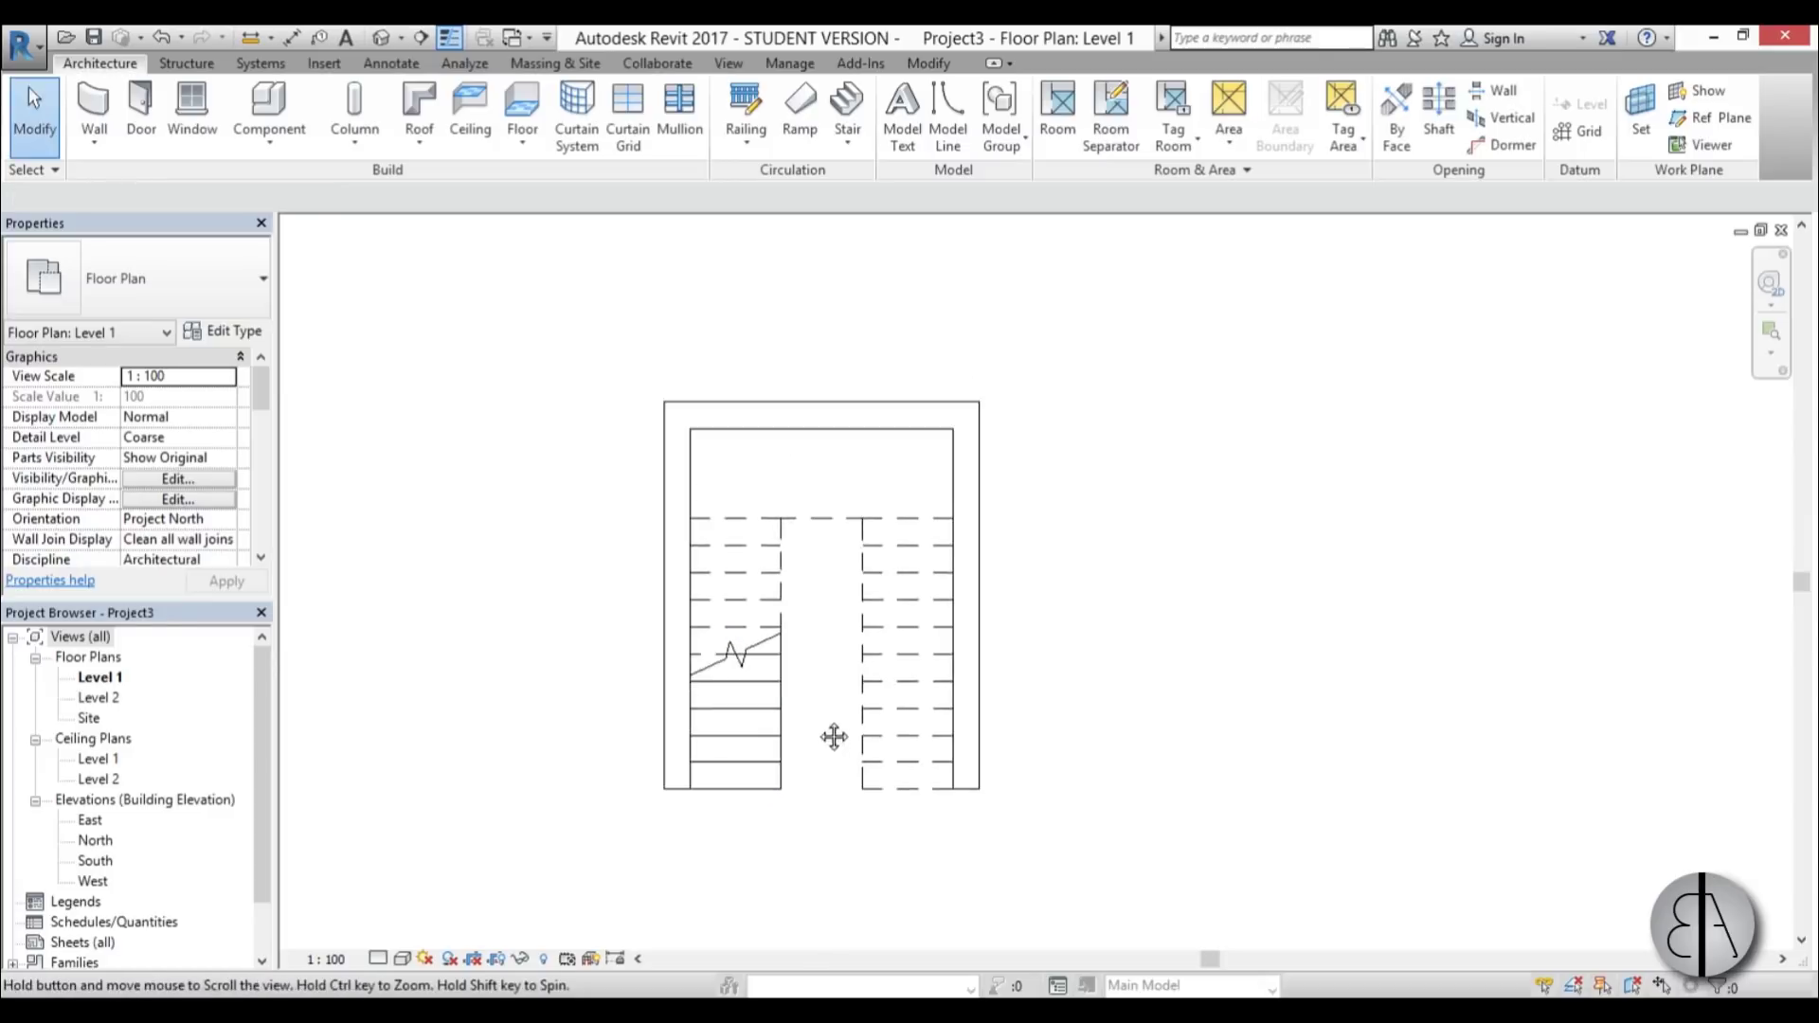
middle_drag(834, 737, 846, 595)
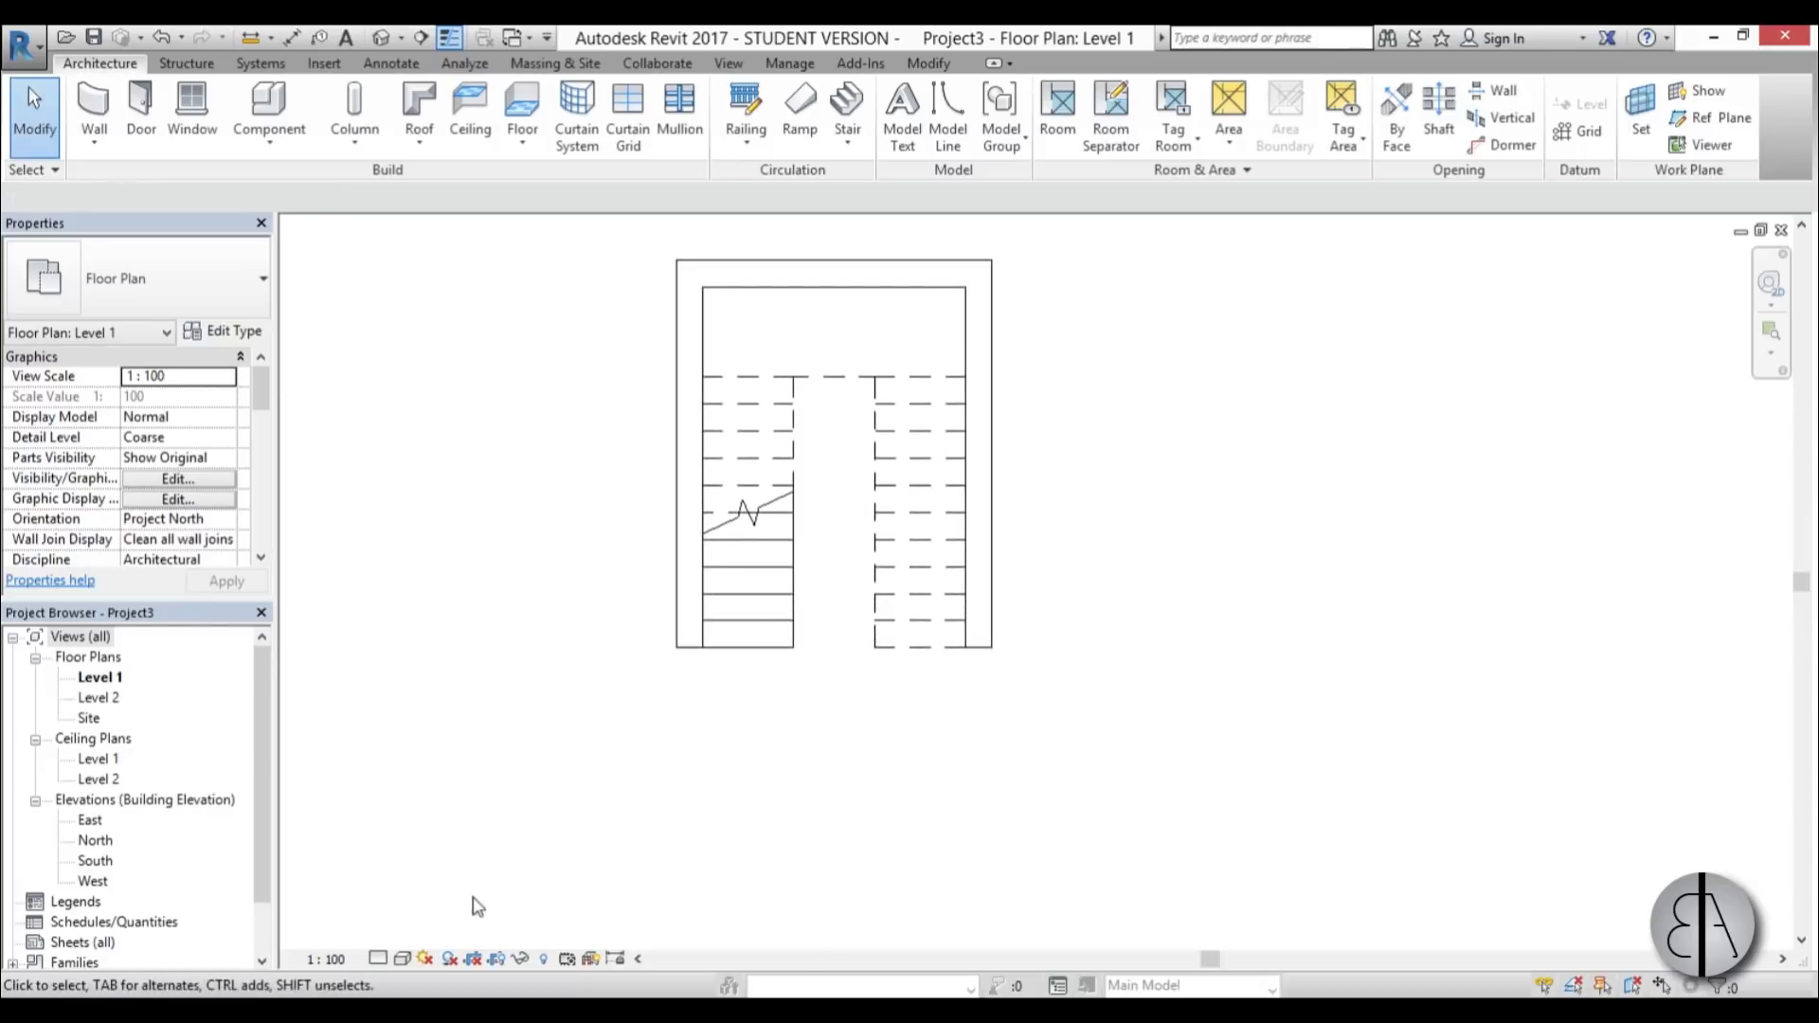
double_click(94, 862)
scroll(723, 723, up, 4)
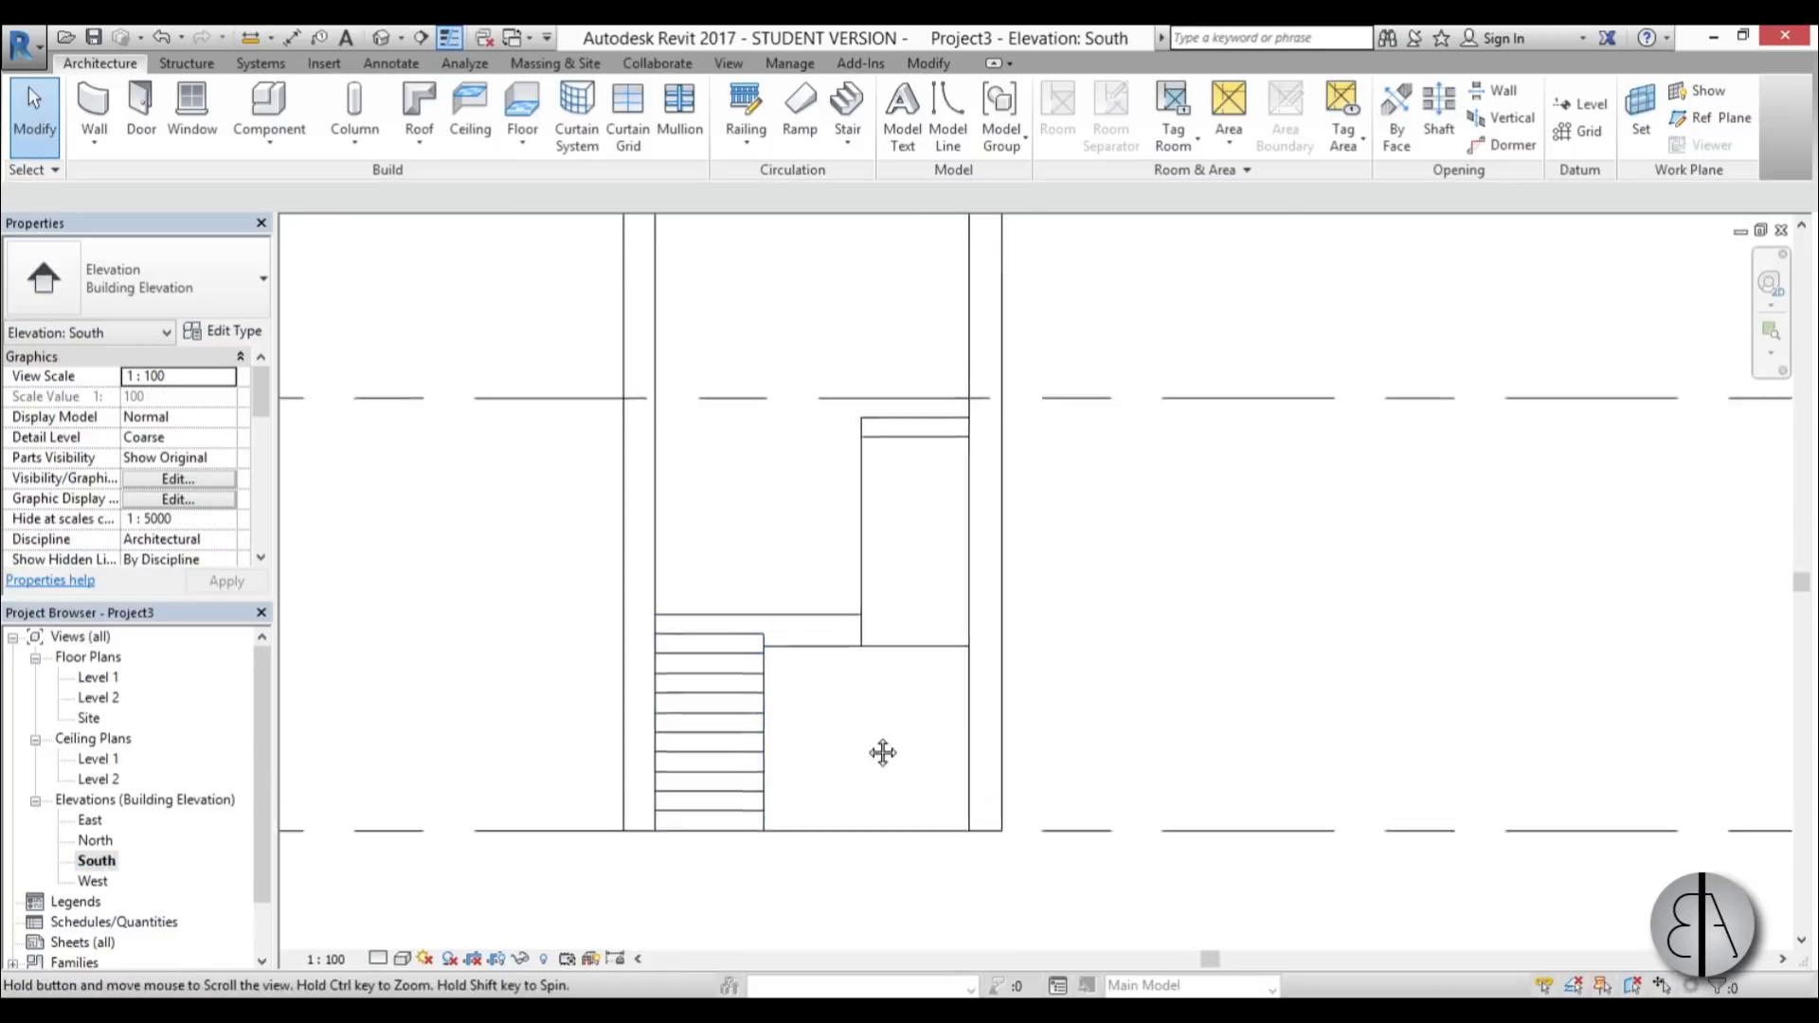
scroll(882, 753, up, 2)
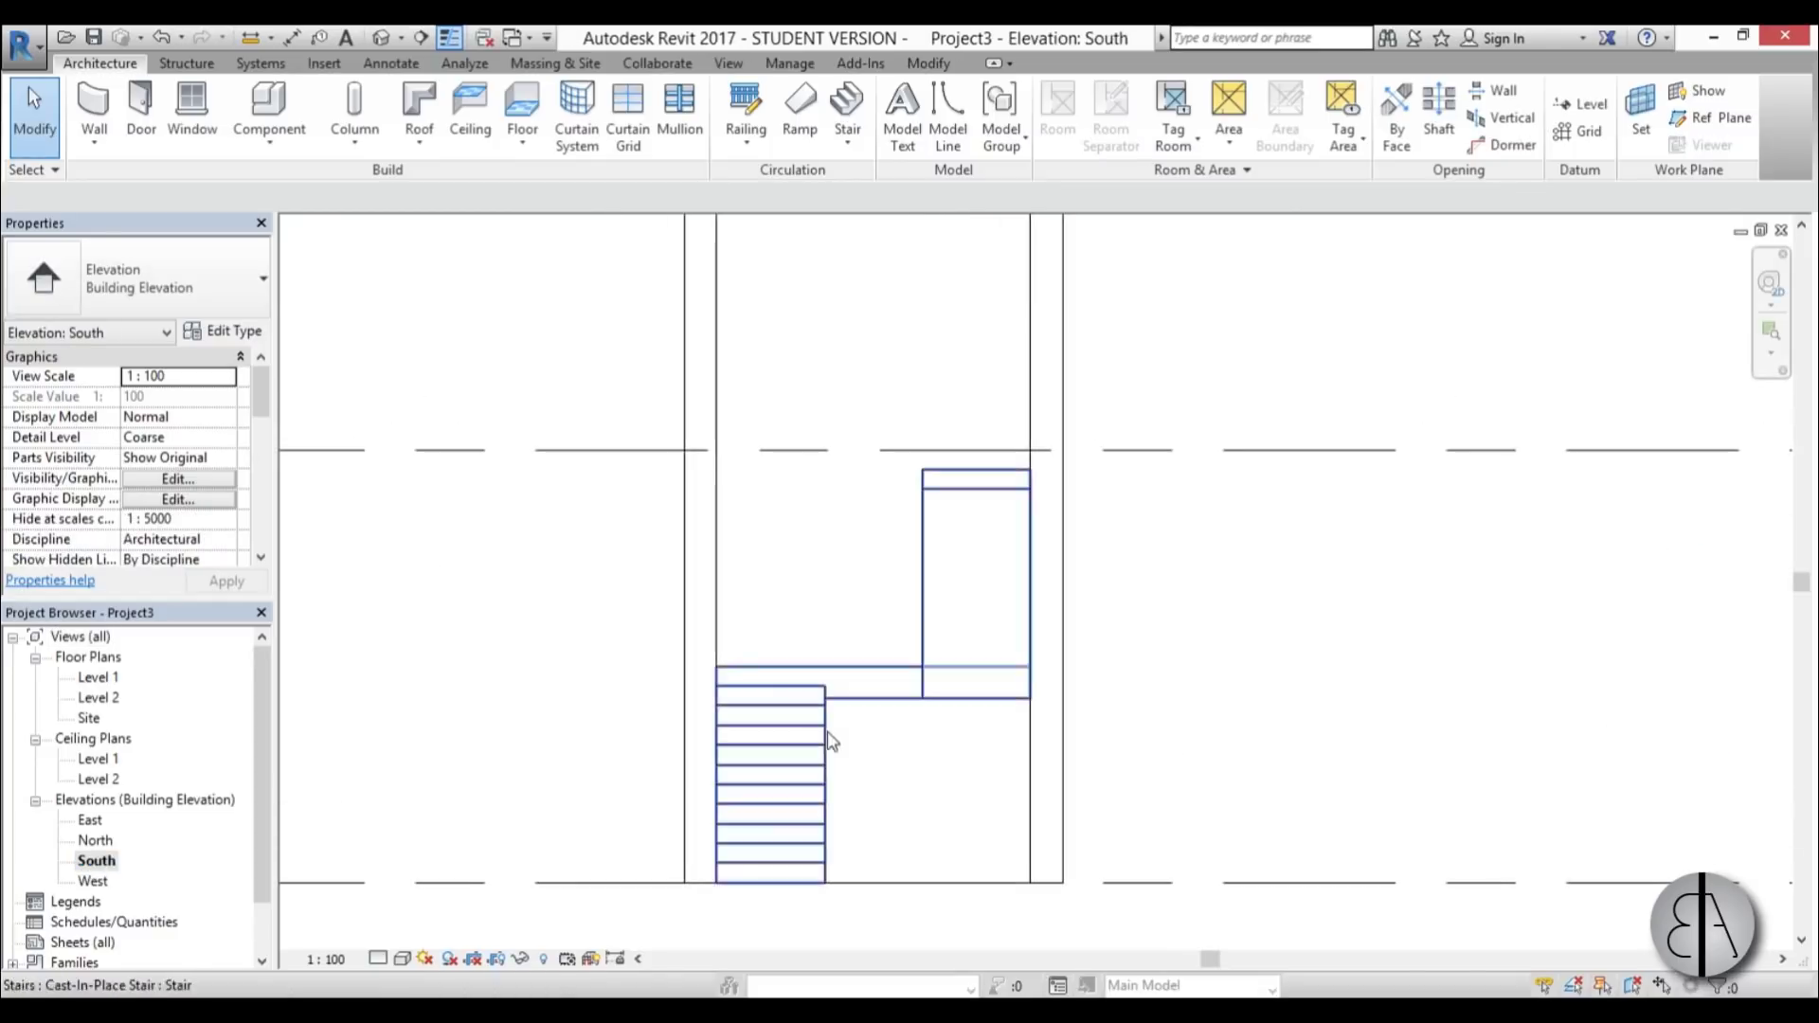
Step: Set the South elevation's detail level to Fine and its model display transparency to 50
click(383, 958)
click(408, 935)
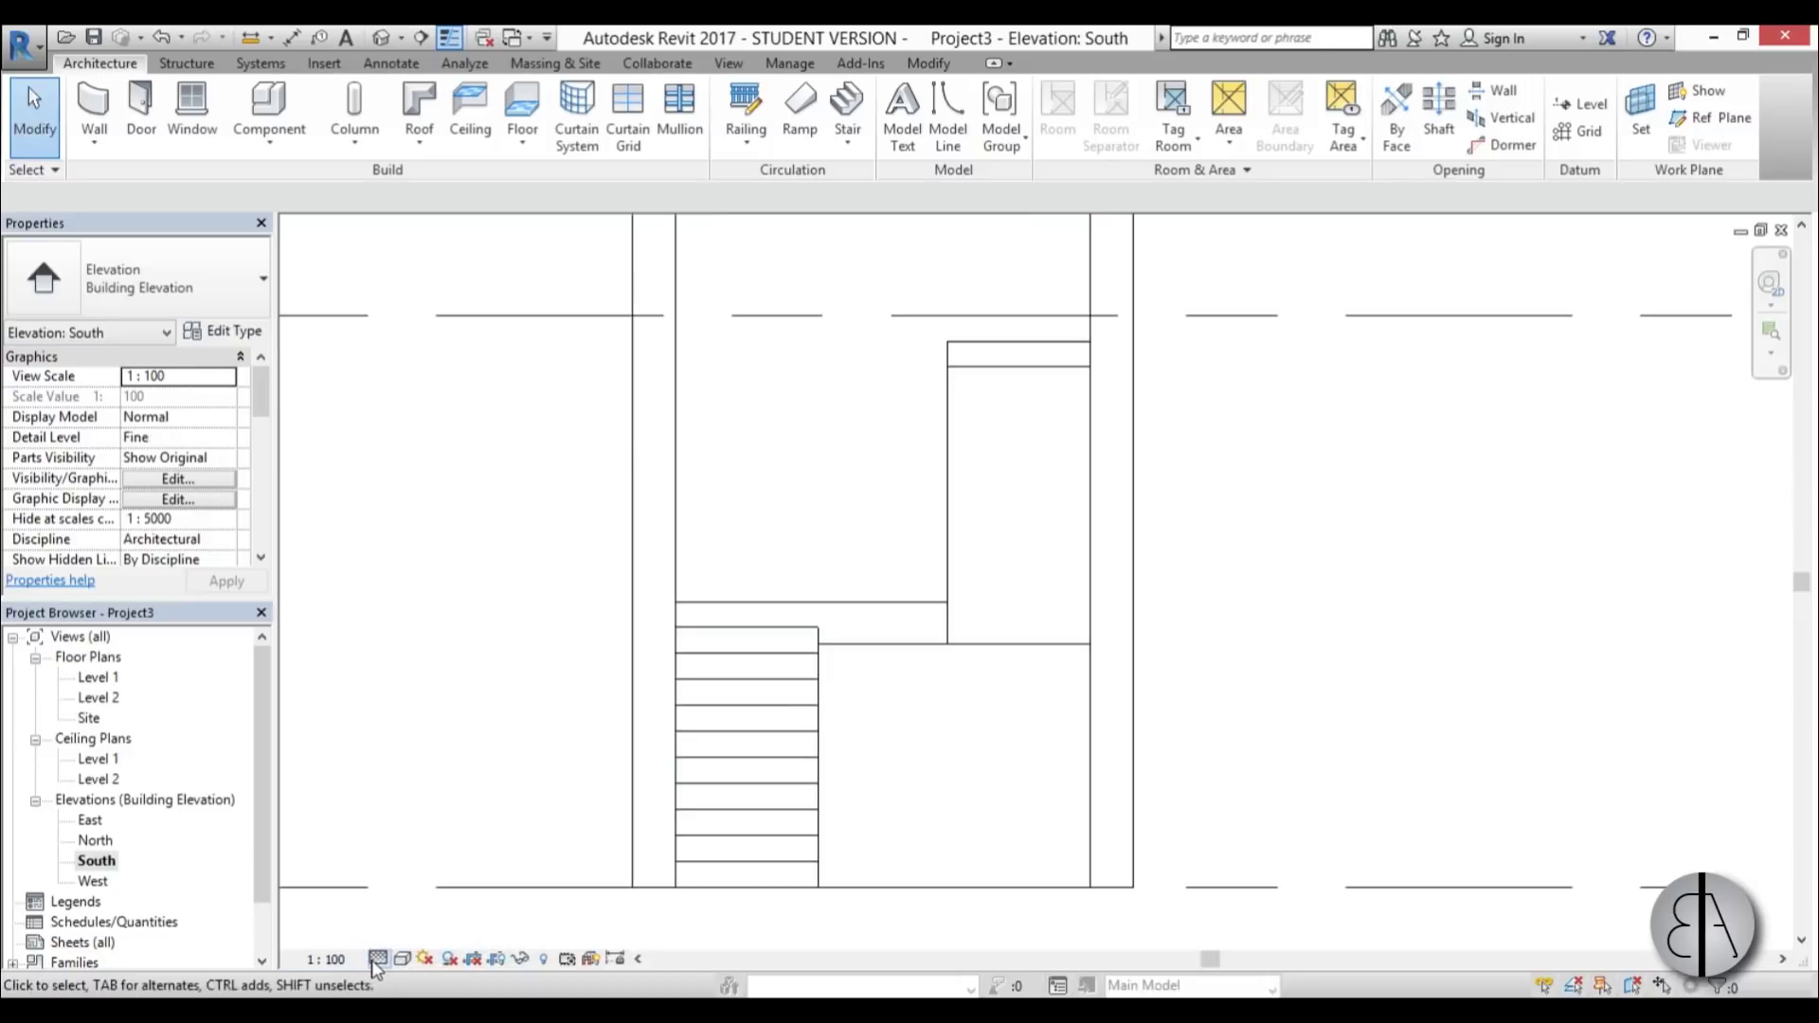
click(404, 960)
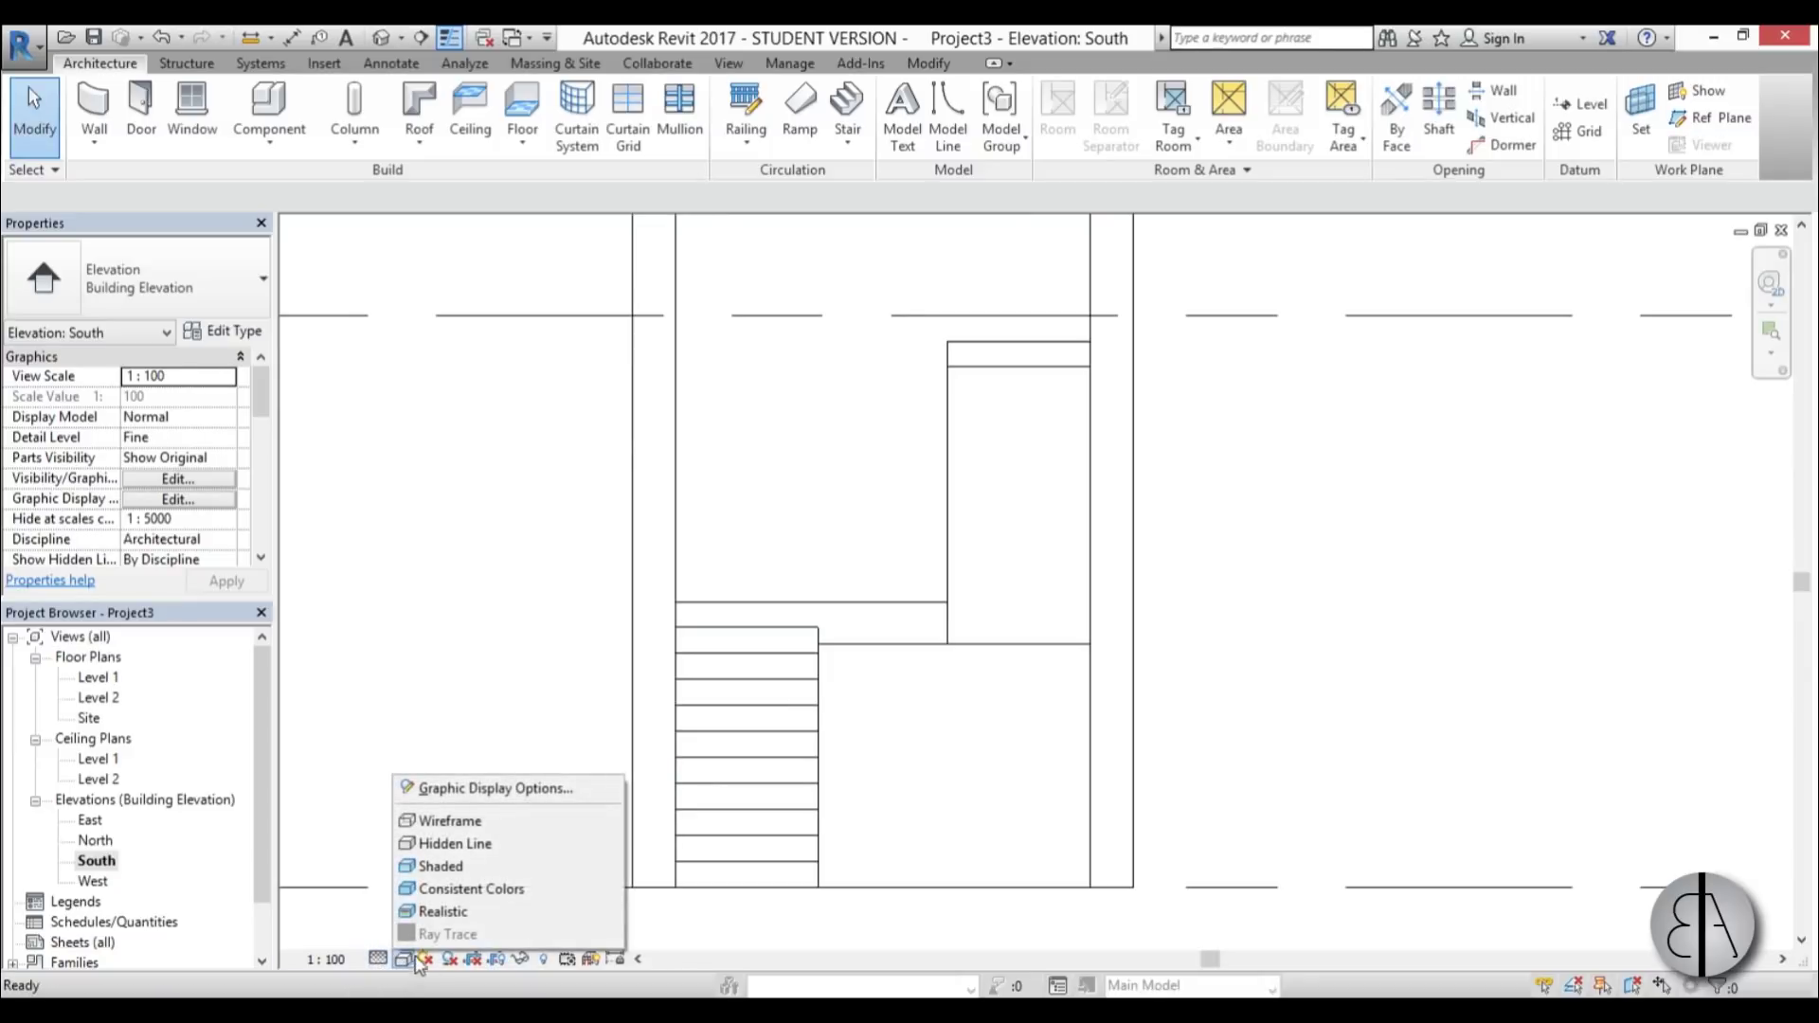
click(459, 788)
drag(1031, 133, 886, 369)
drag(797, 518, 882, 516)
double_click(1011, 514)
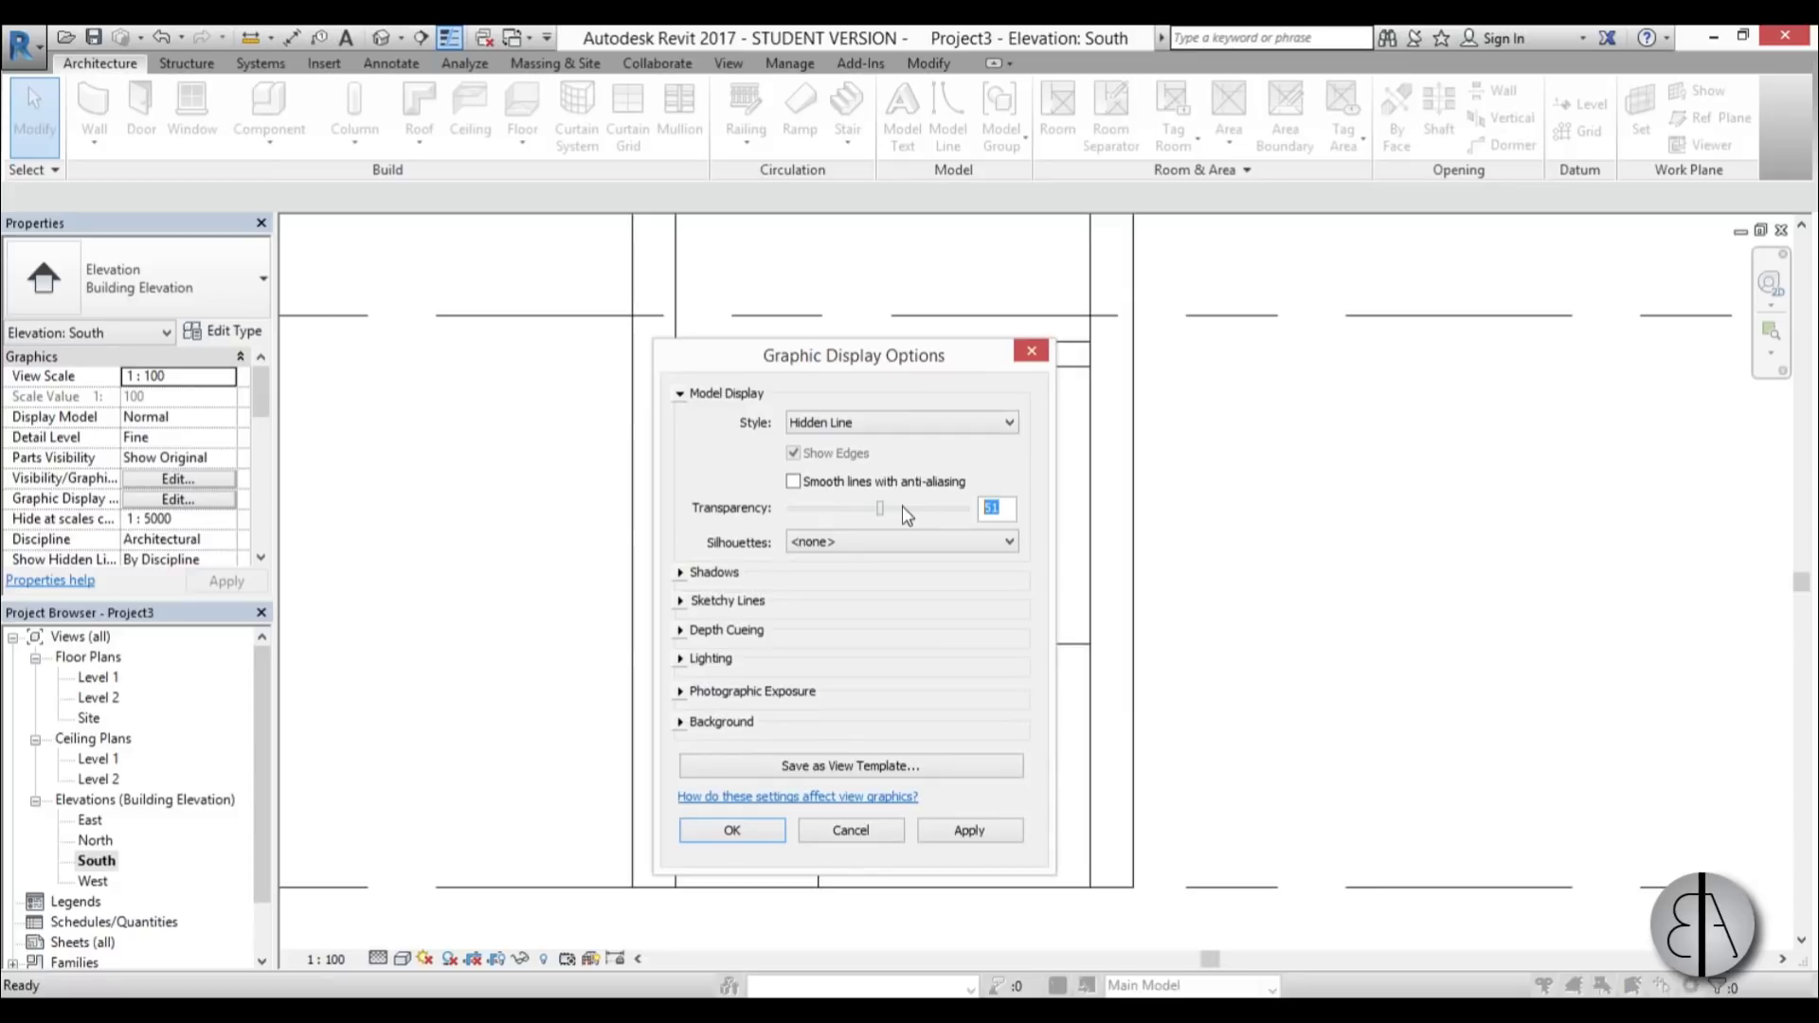
click(970, 830)
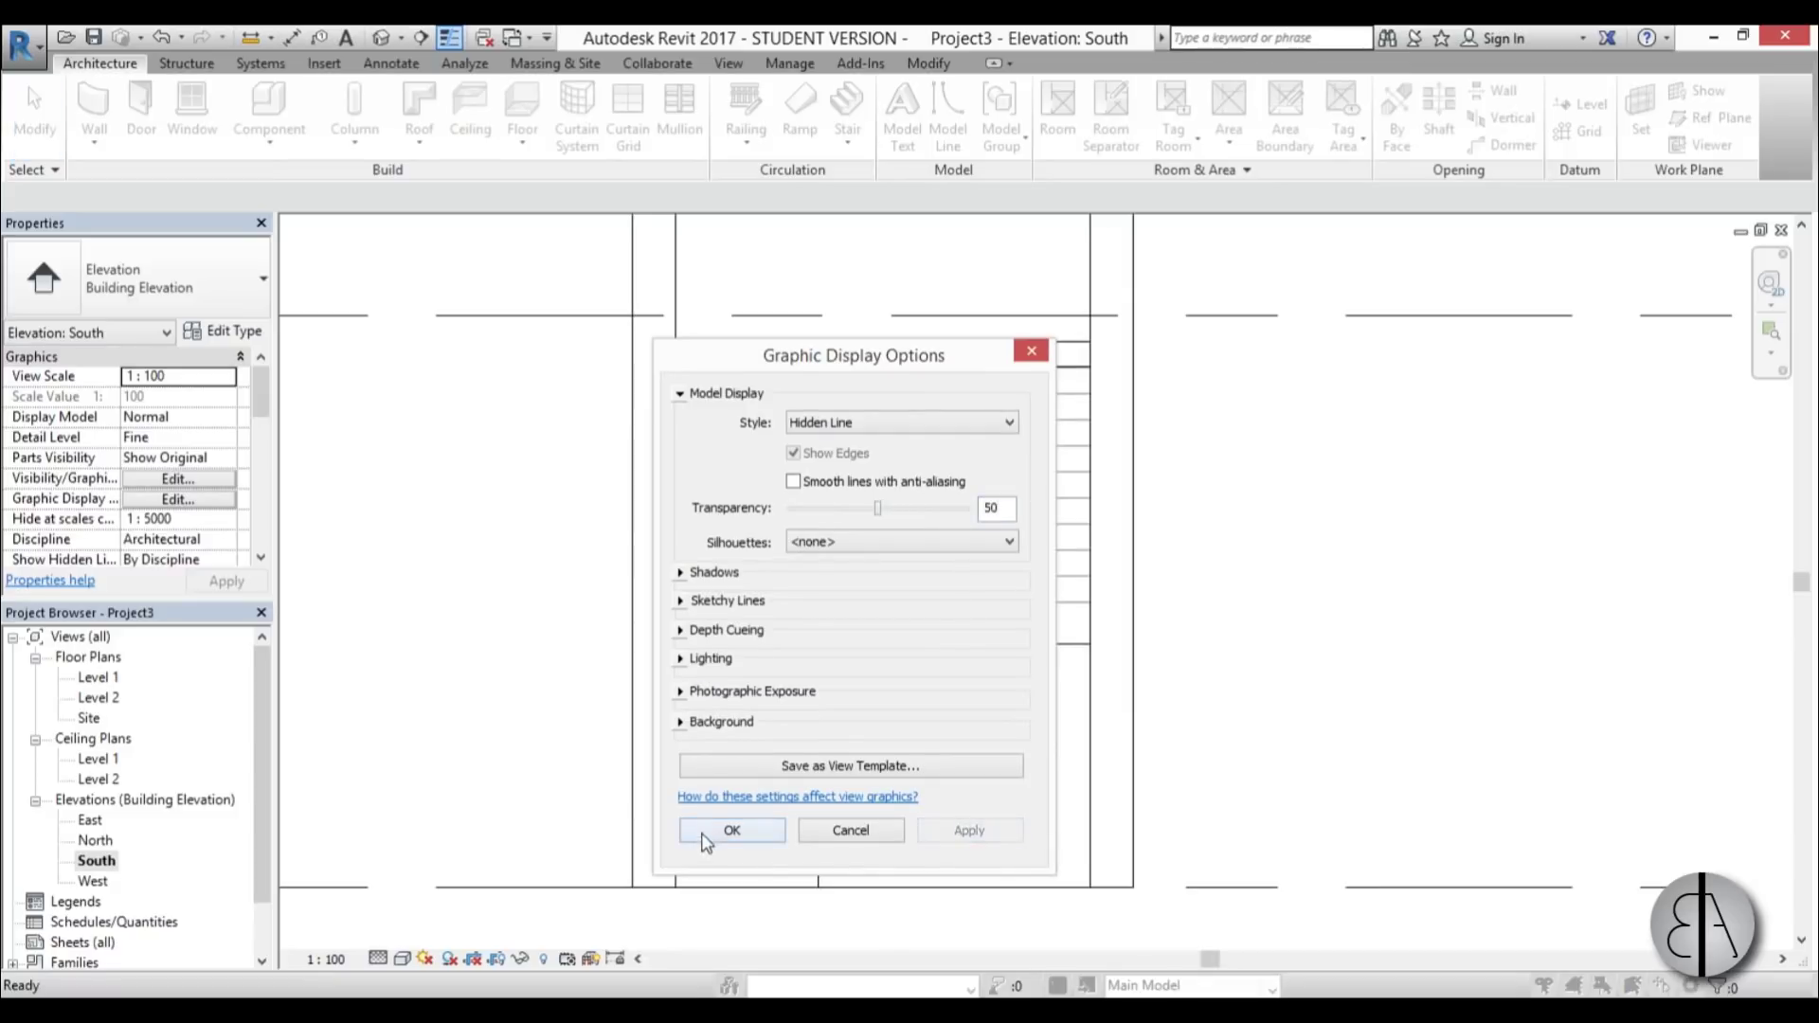
click(733, 830)
Step: Examine the risers of both stair flights and the landing between Level 1 and Level 2
scroll(1042, 606, up, 3)
scroll(1037, 601, up, 1)
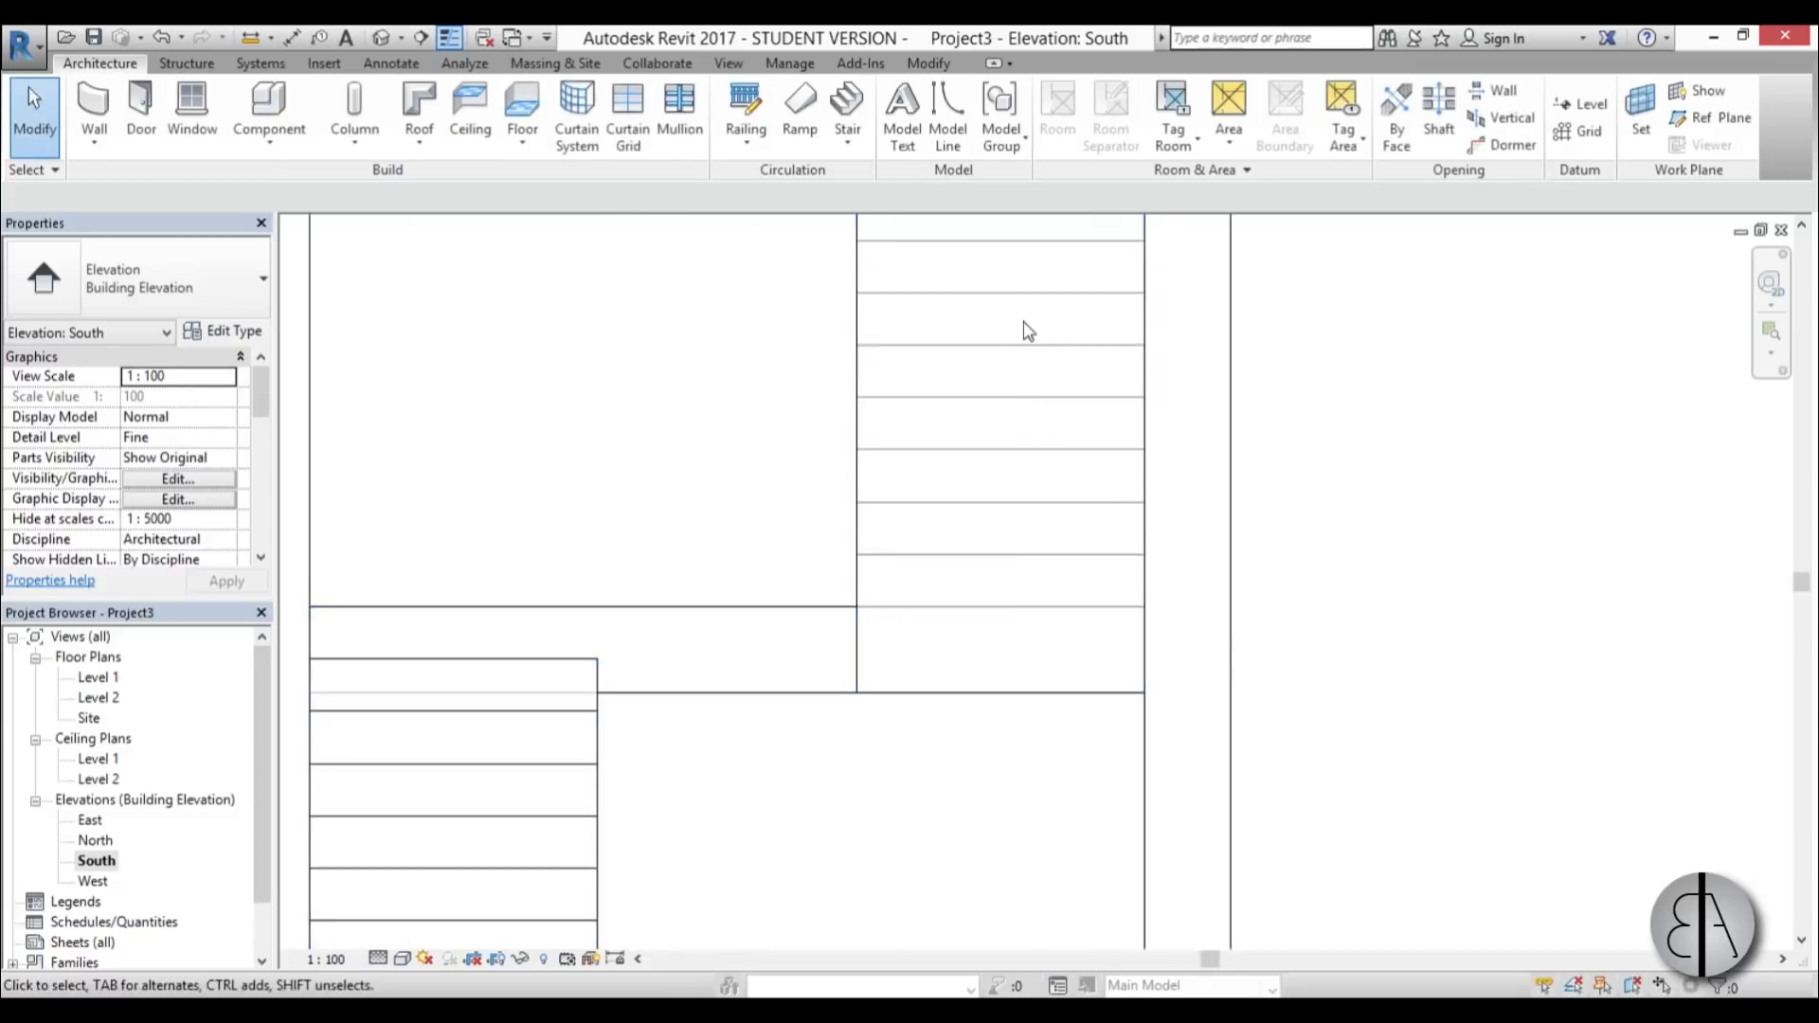
middle_drag(1034, 353, 991, 688)
scroll(959, 488, up, 5)
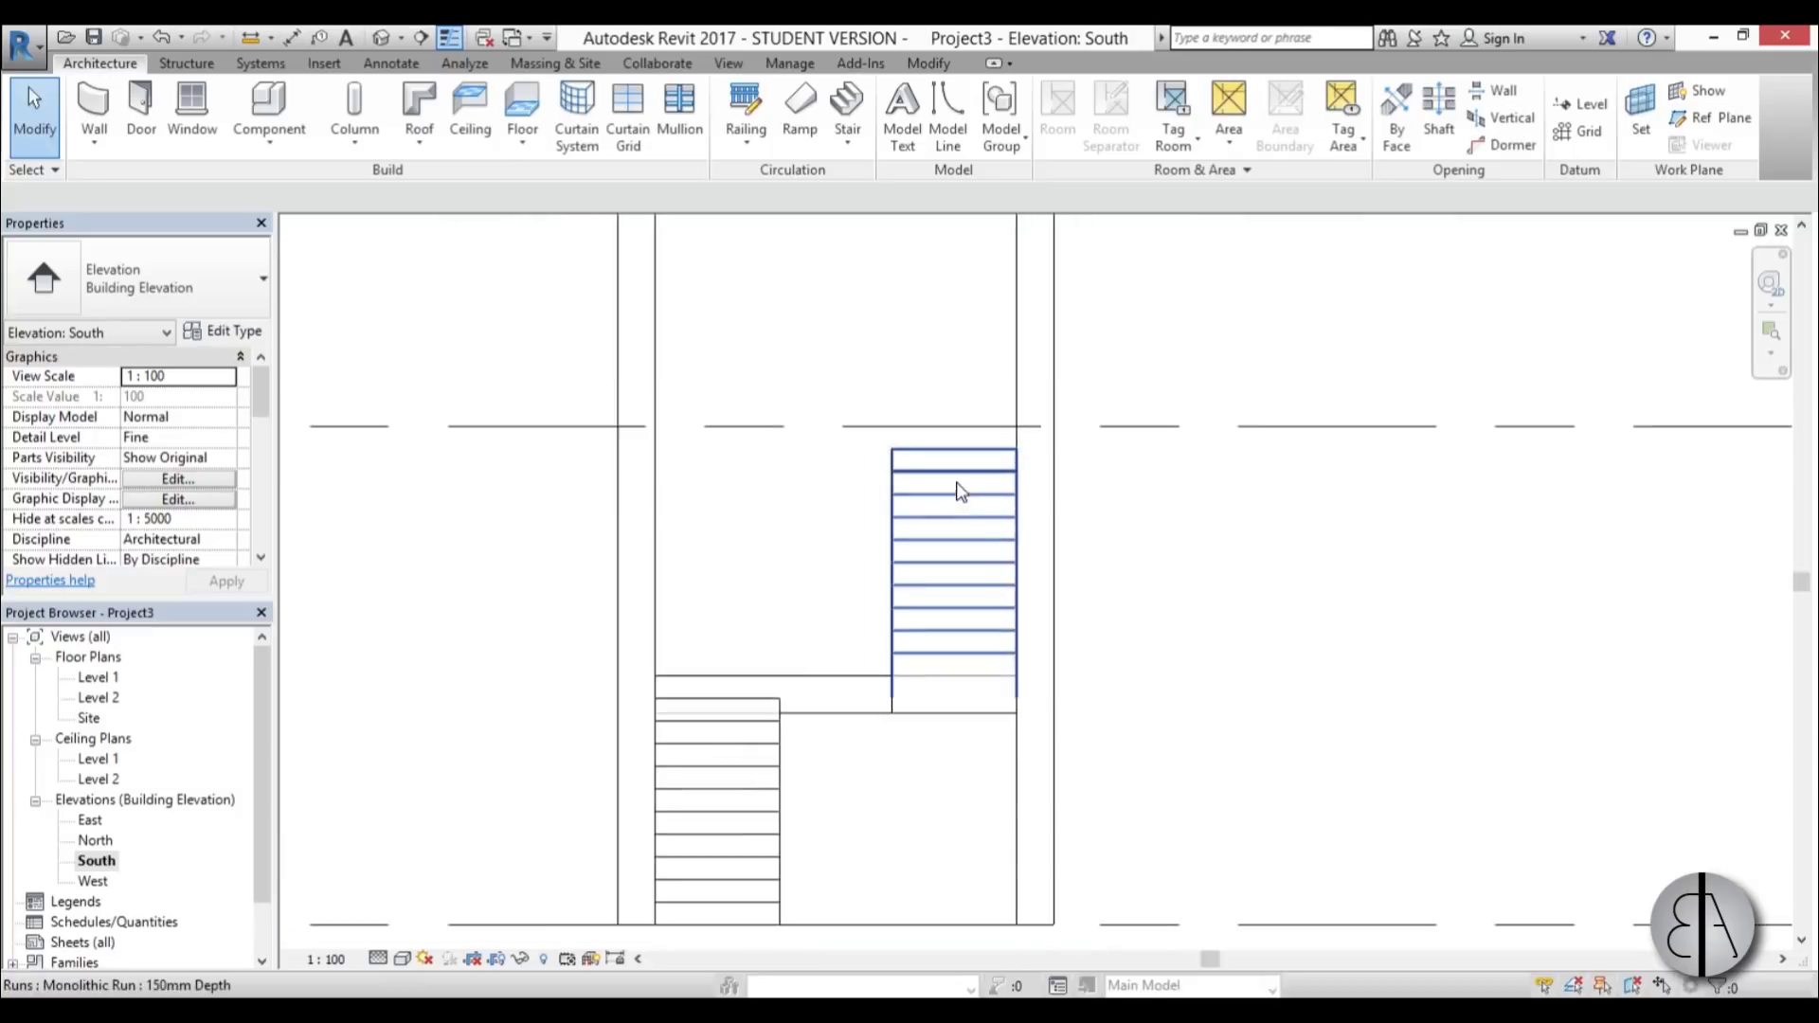
scroll(938, 654, down, 5)
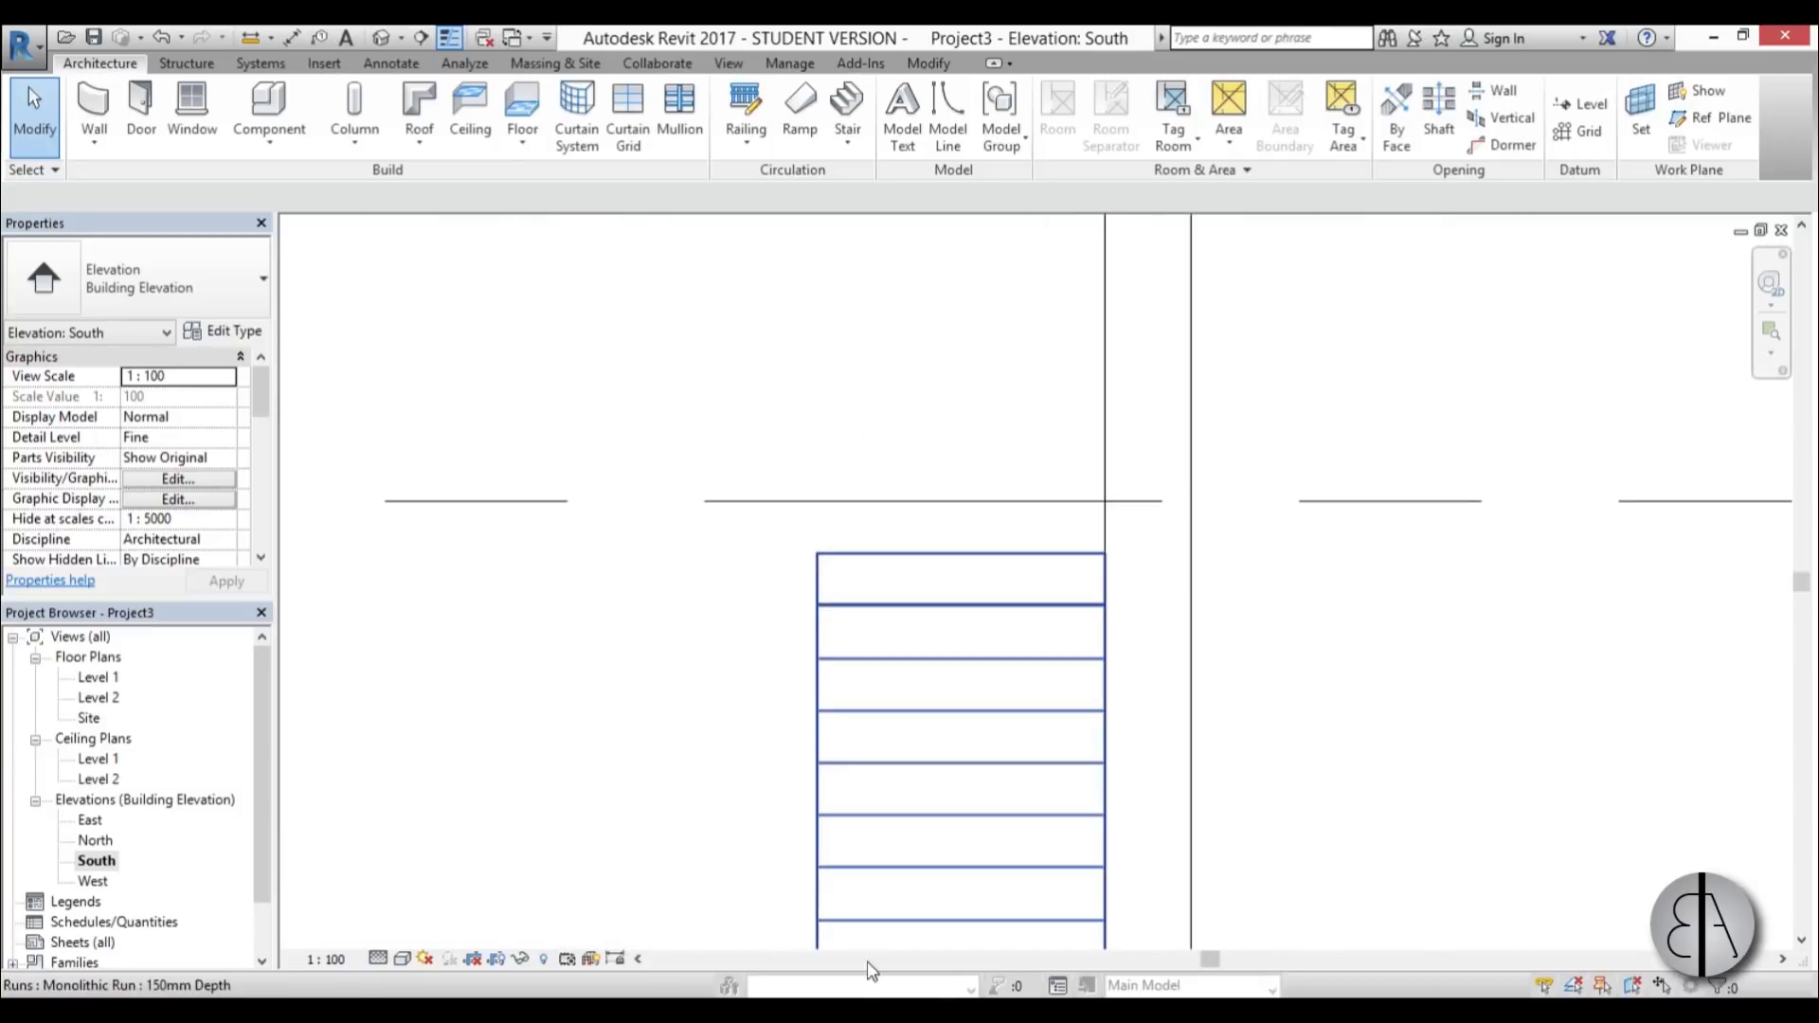
scroll(922, 731, down, 1)
middle_drag(922, 732, 1019, 456)
scroll(1022, 465, down, 3)
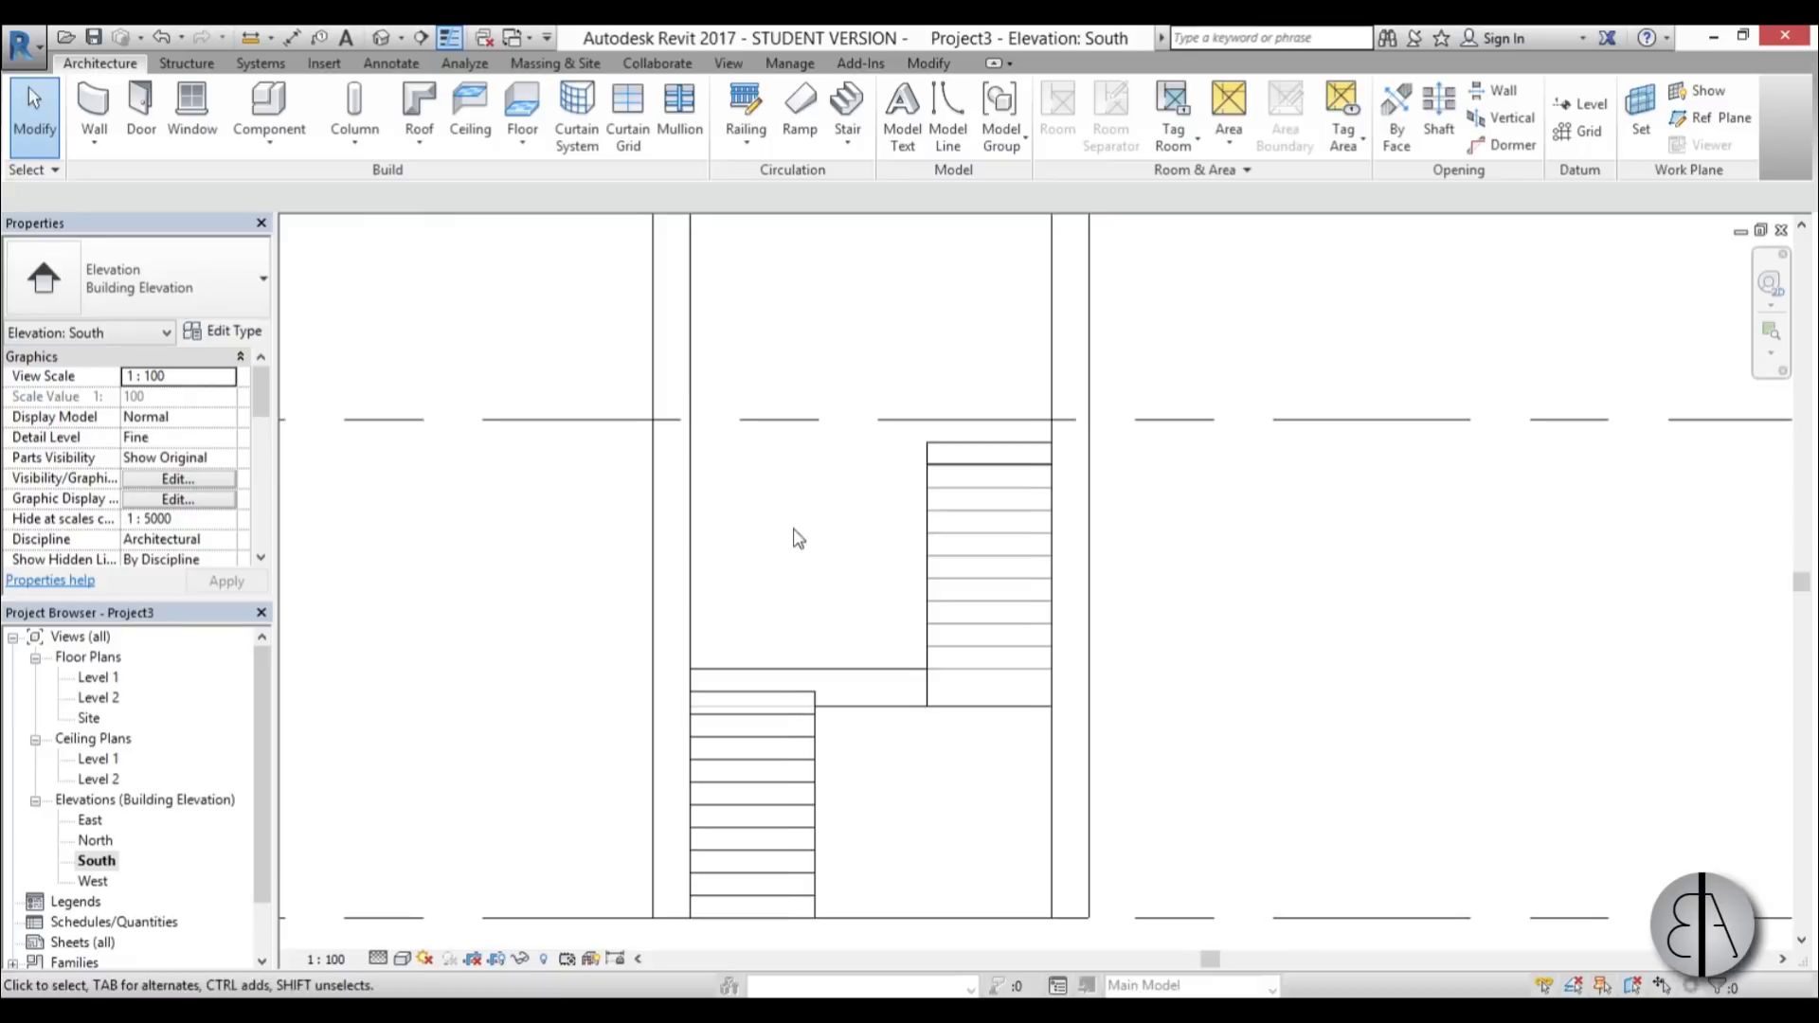
middle_drag(798, 538, 802, 527)
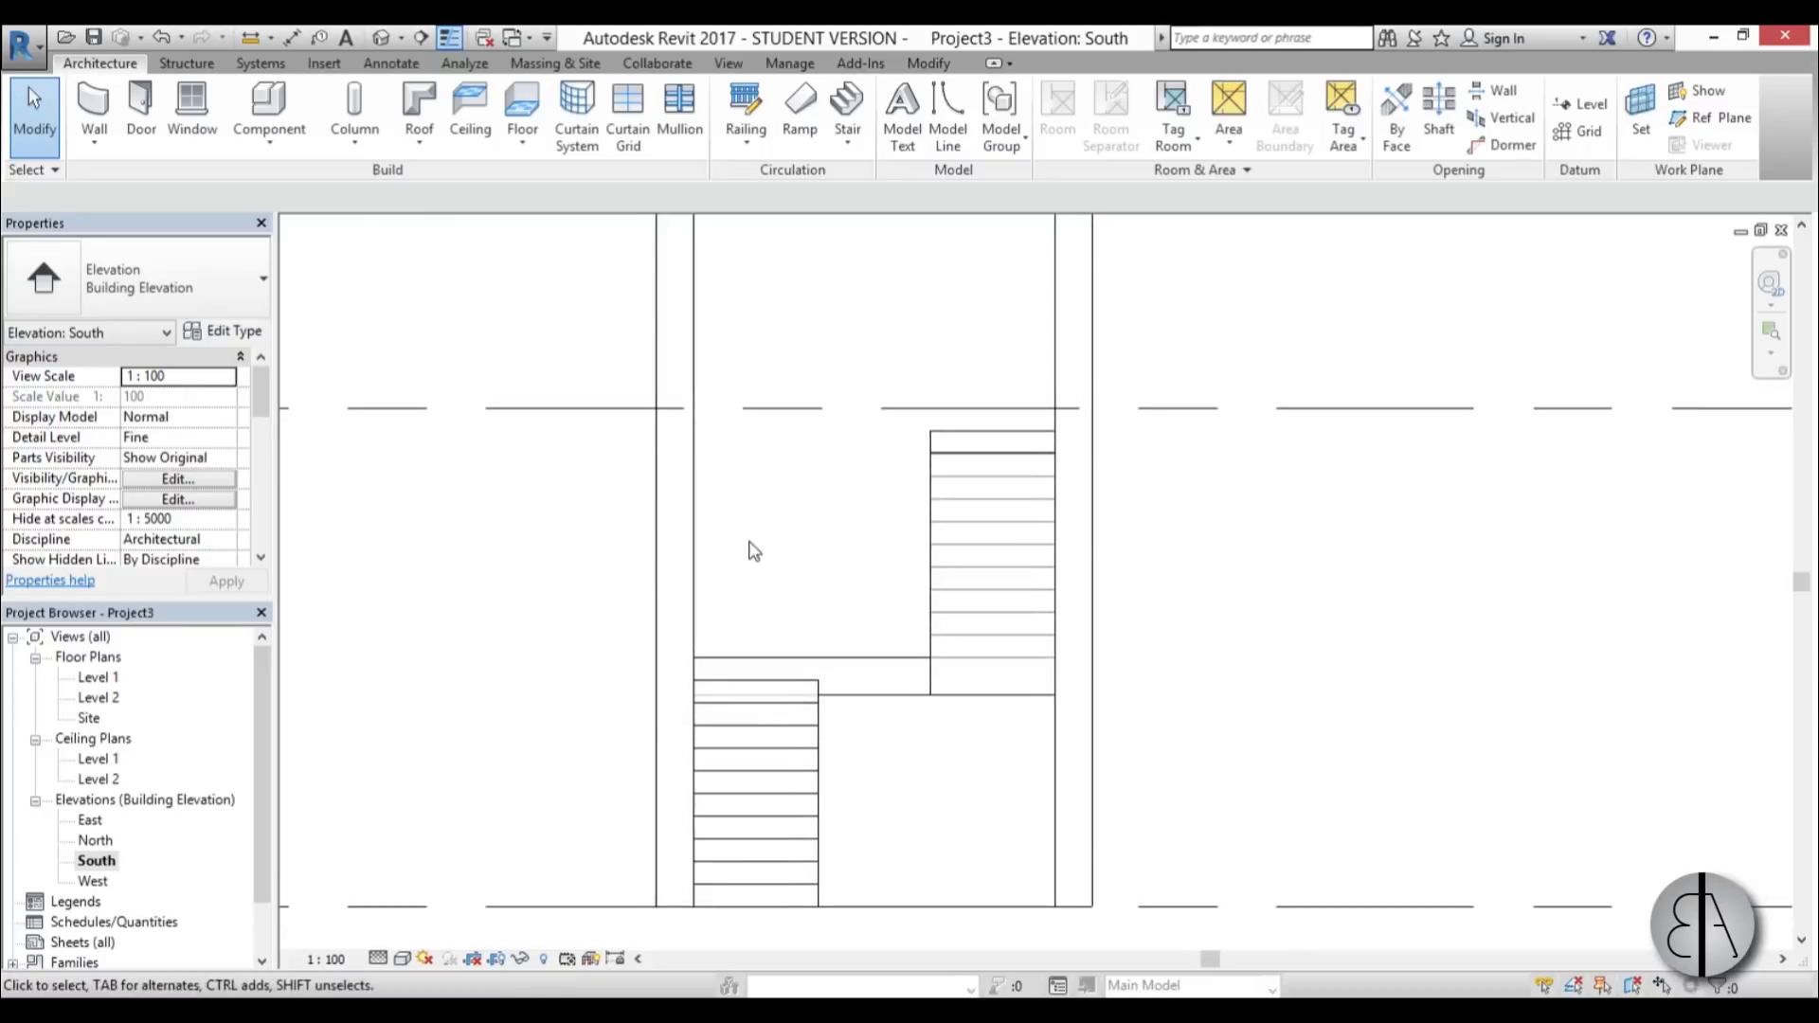
Step: Start a roof by extrusion on the first riser's face, referenced to Level 1, and open its type properties
click(427, 154)
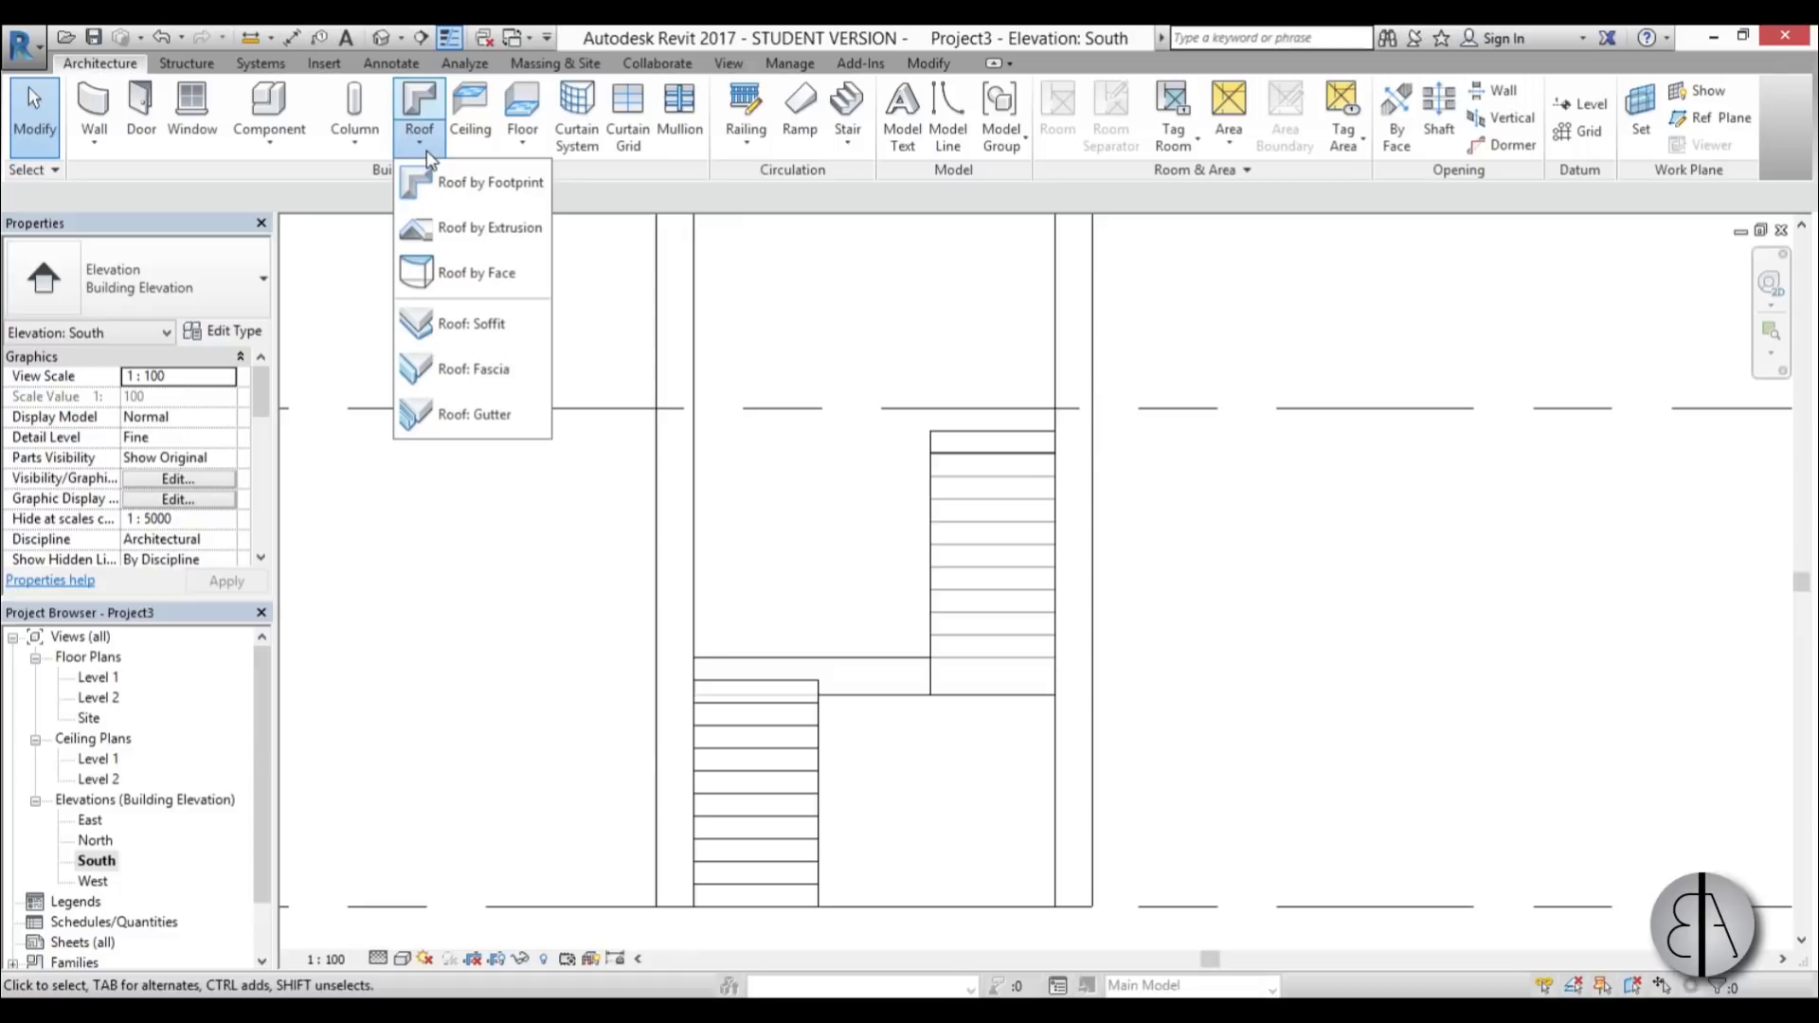
click(464, 229)
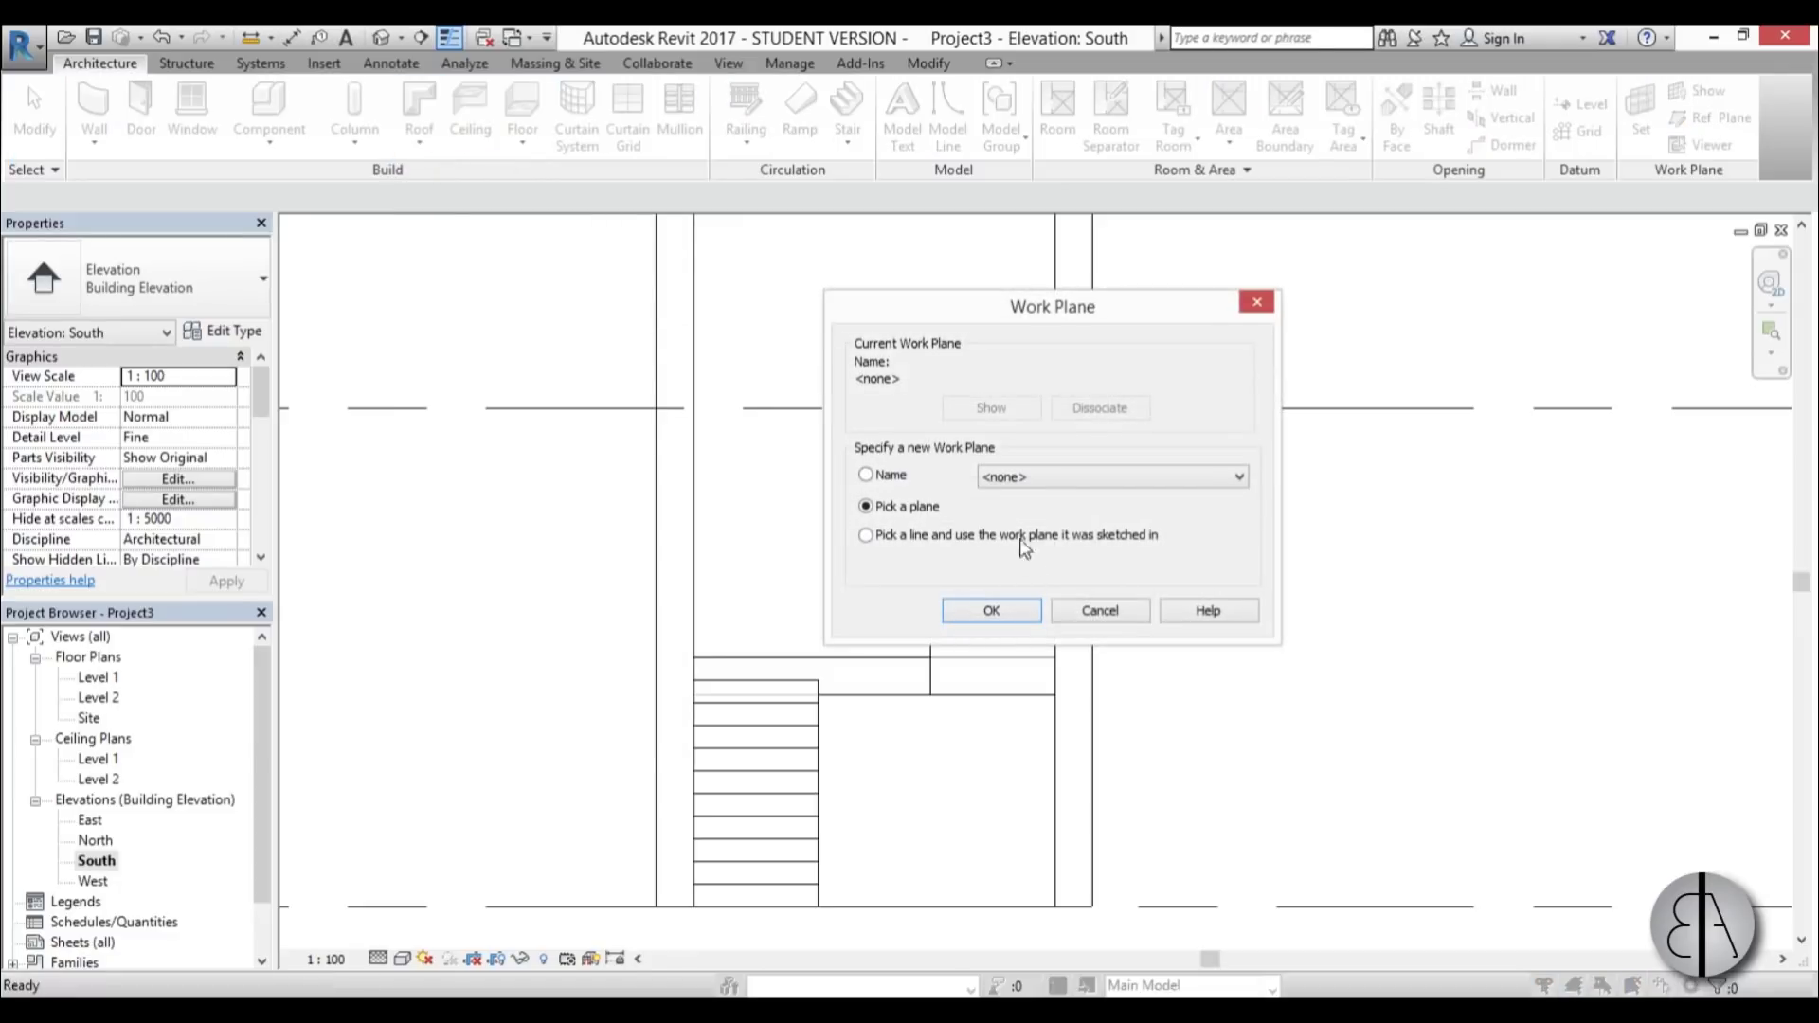
click(983, 611)
scroll(752, 890, up, 4)
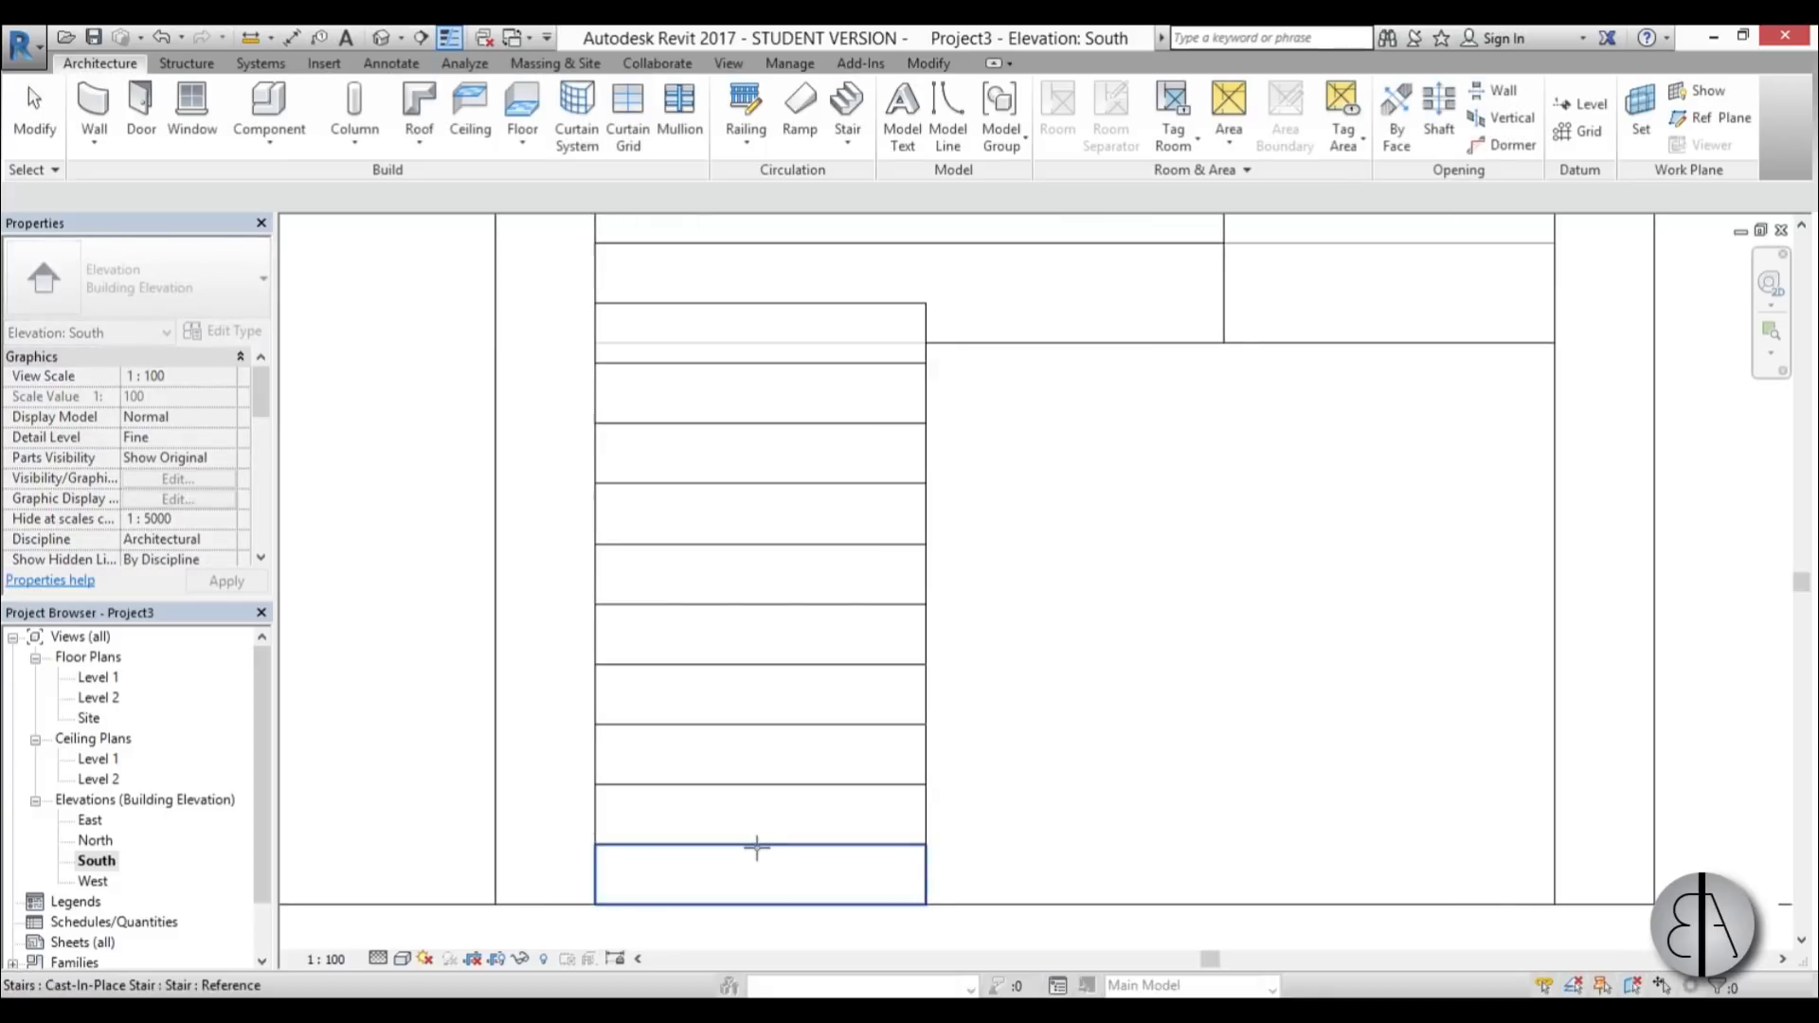
click(756, 860)
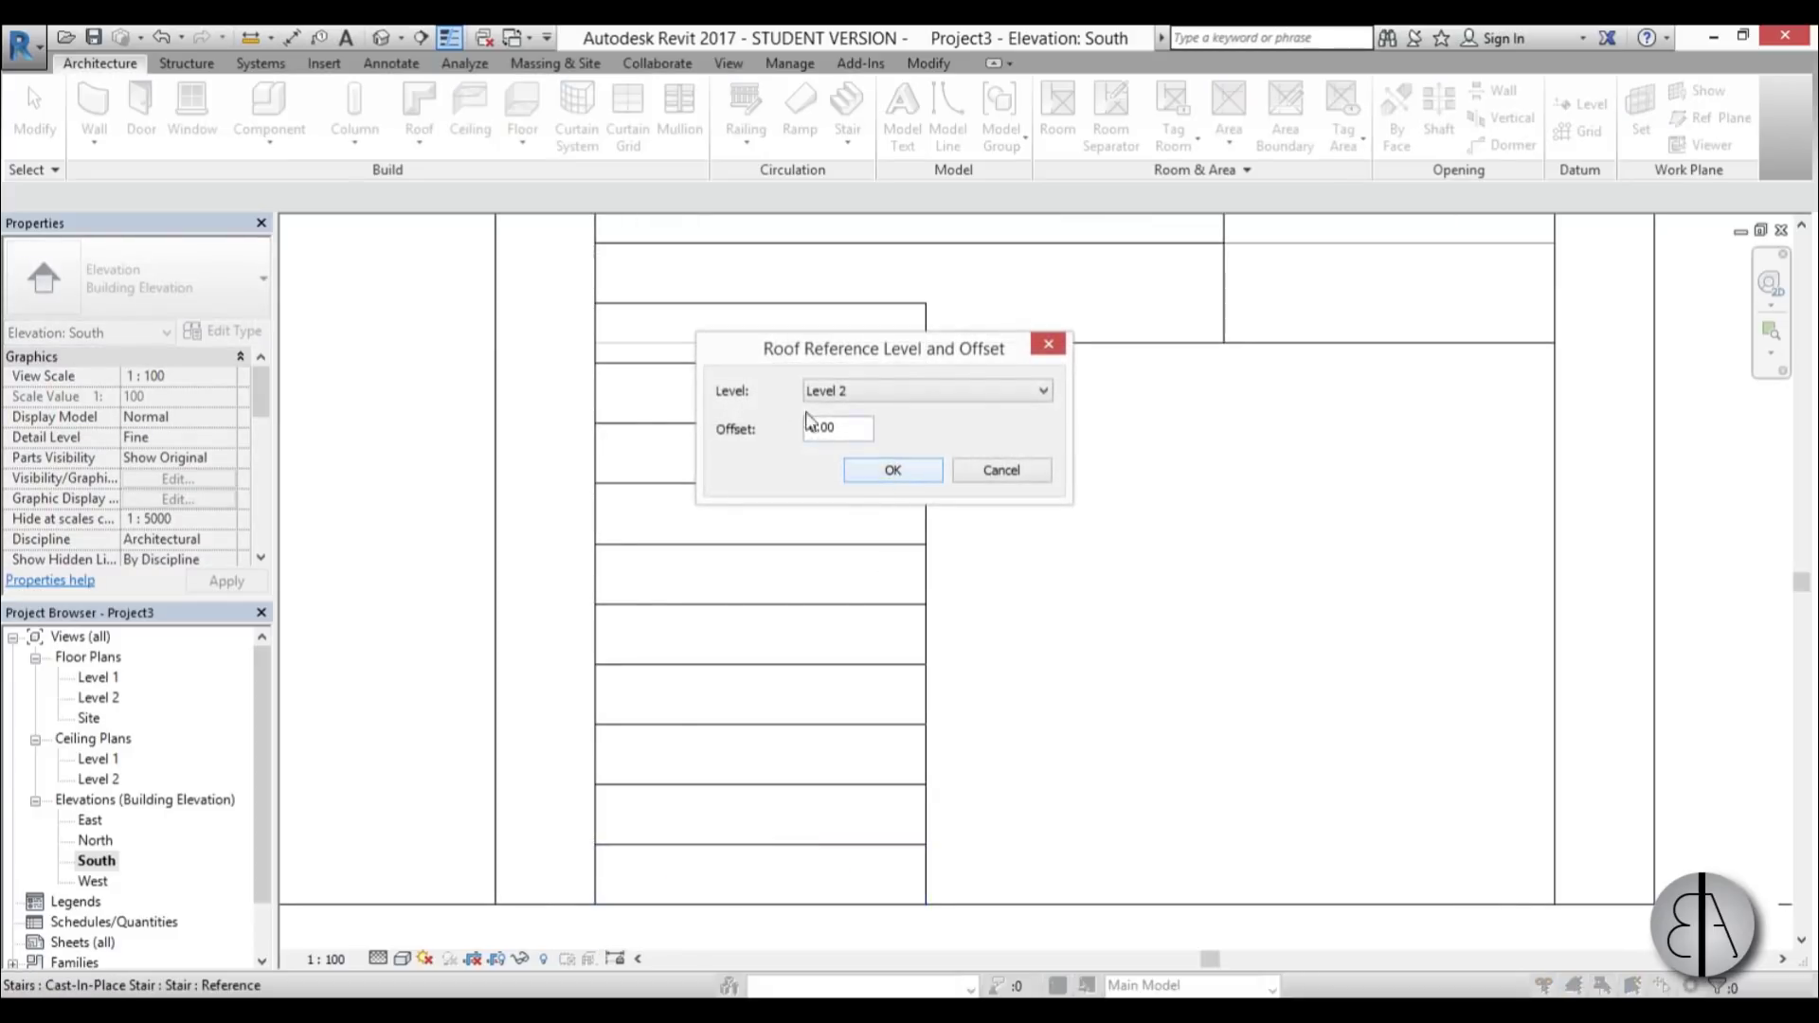
click(855, 393)
click(856, 412)
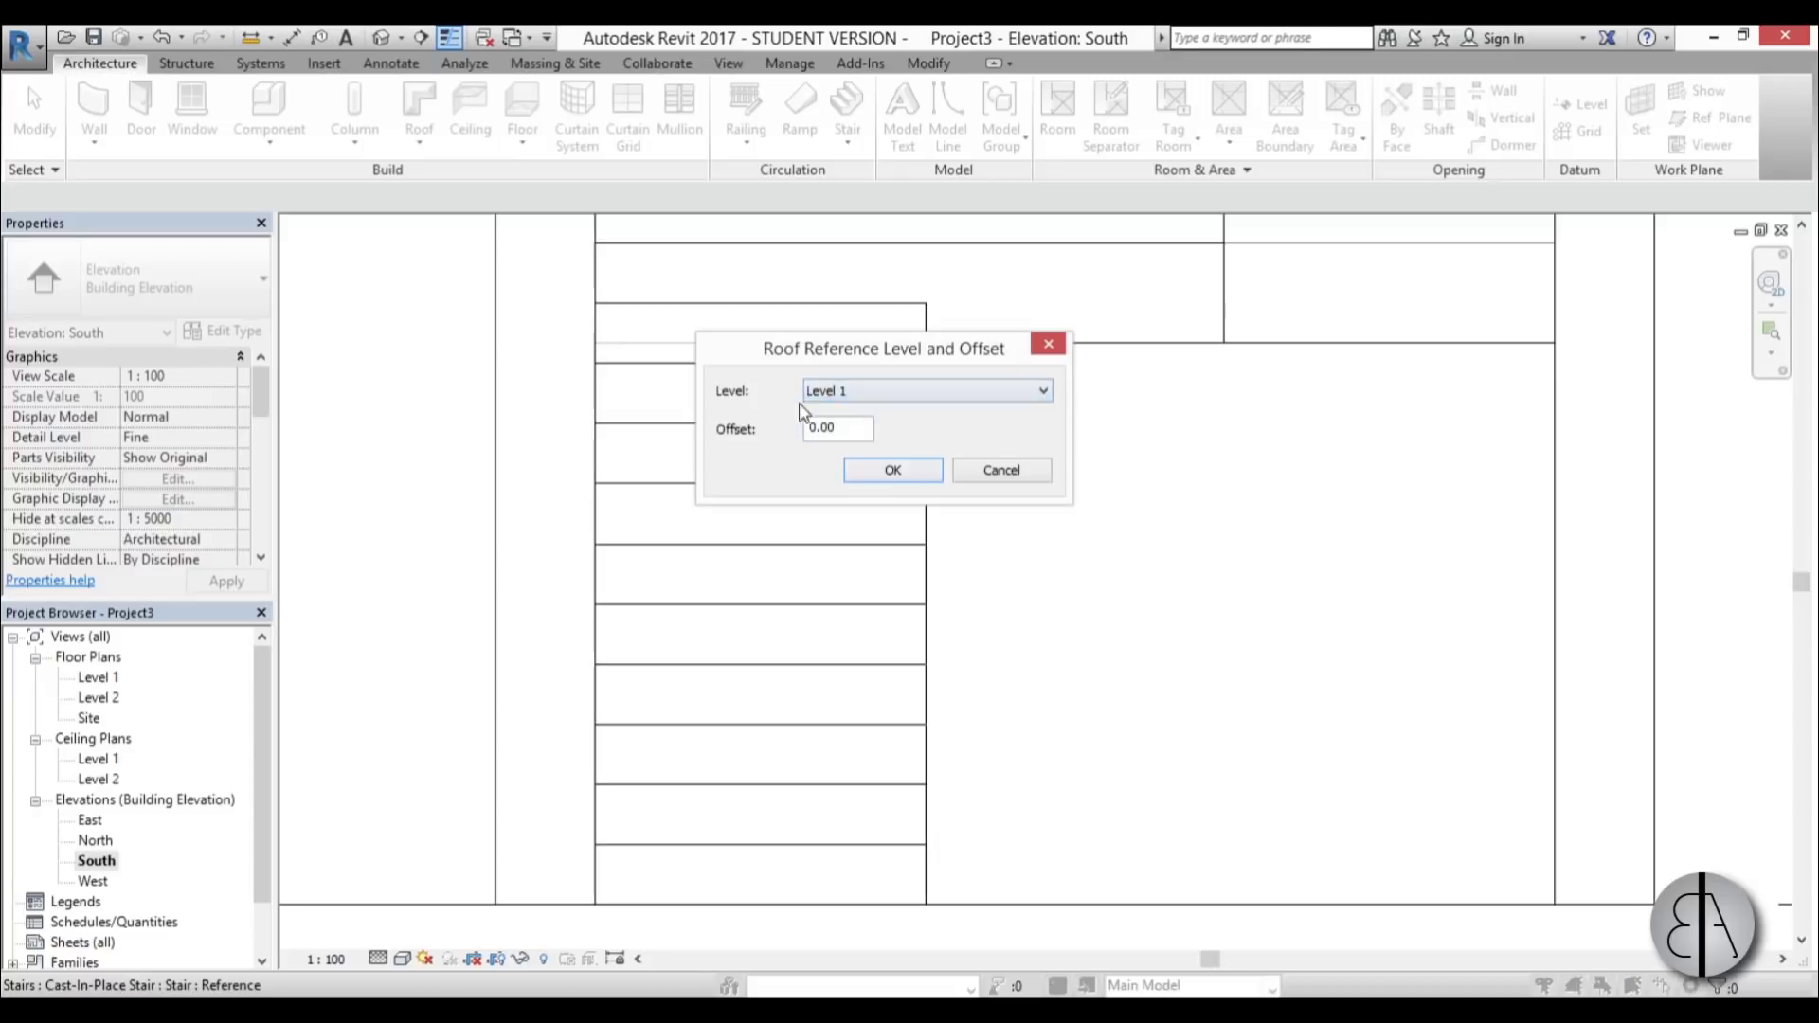
click(889, 470)
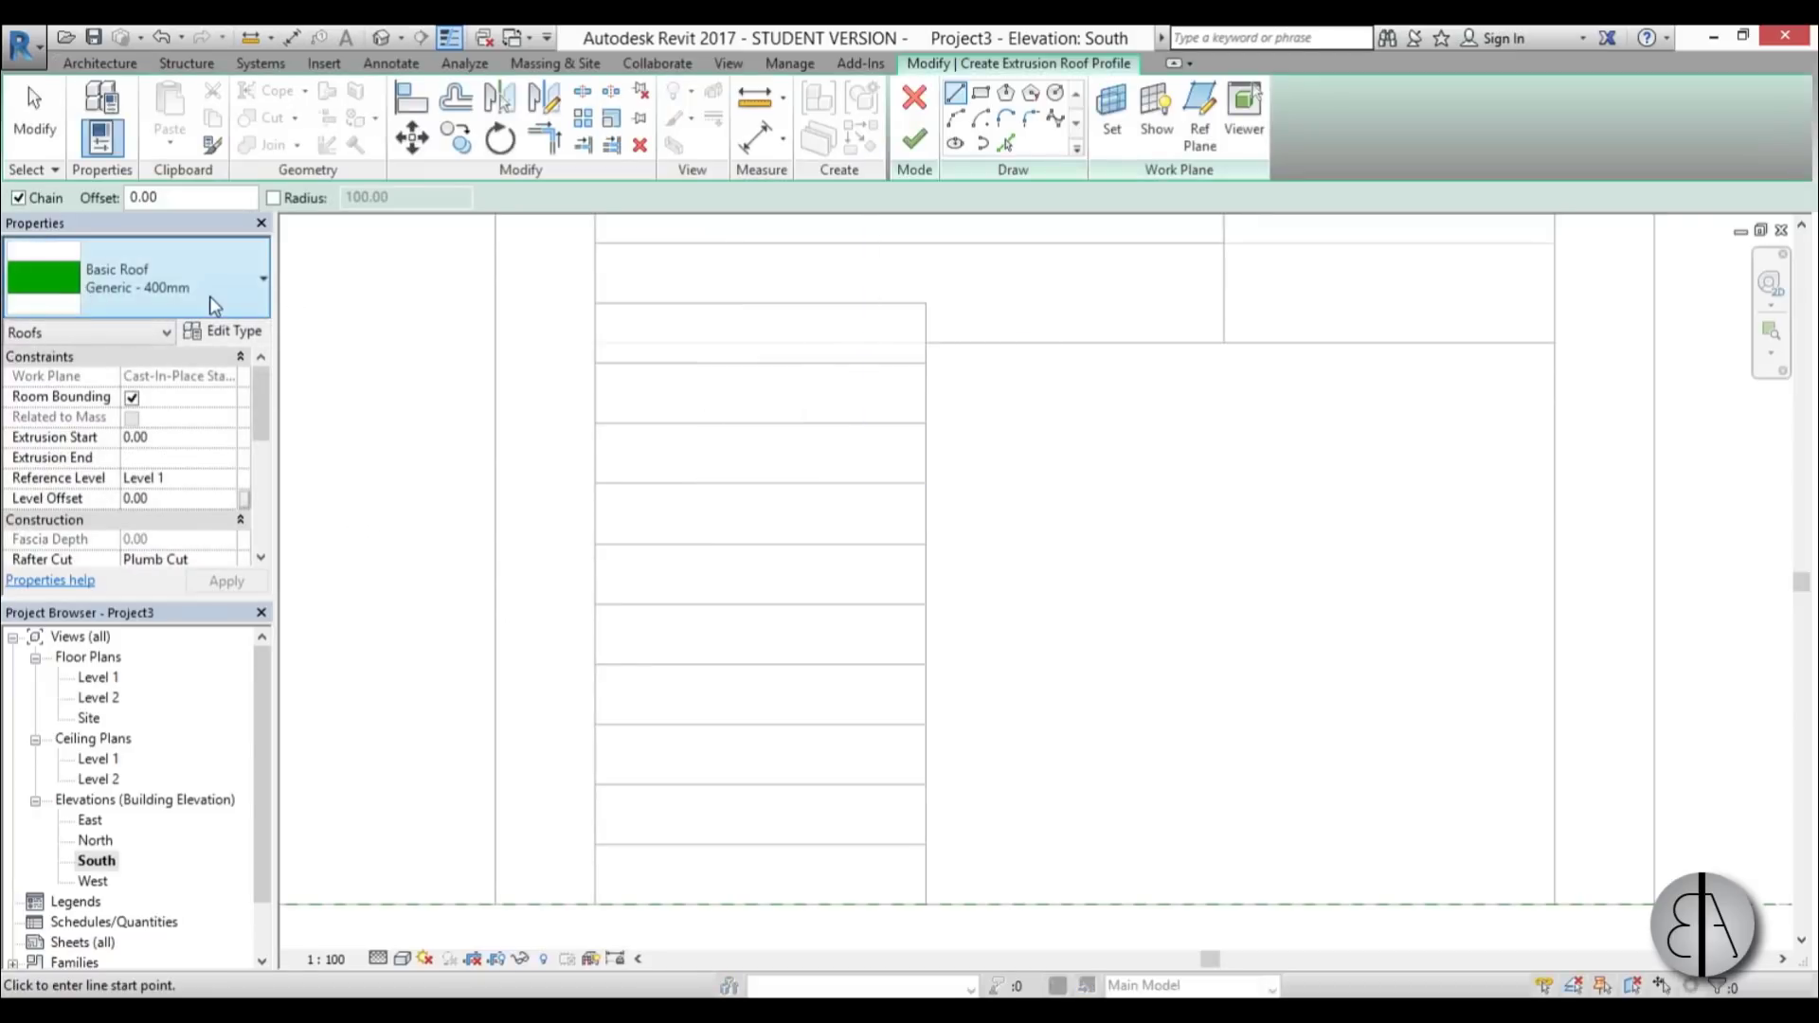
click(231, 332)
click(1067, 339)
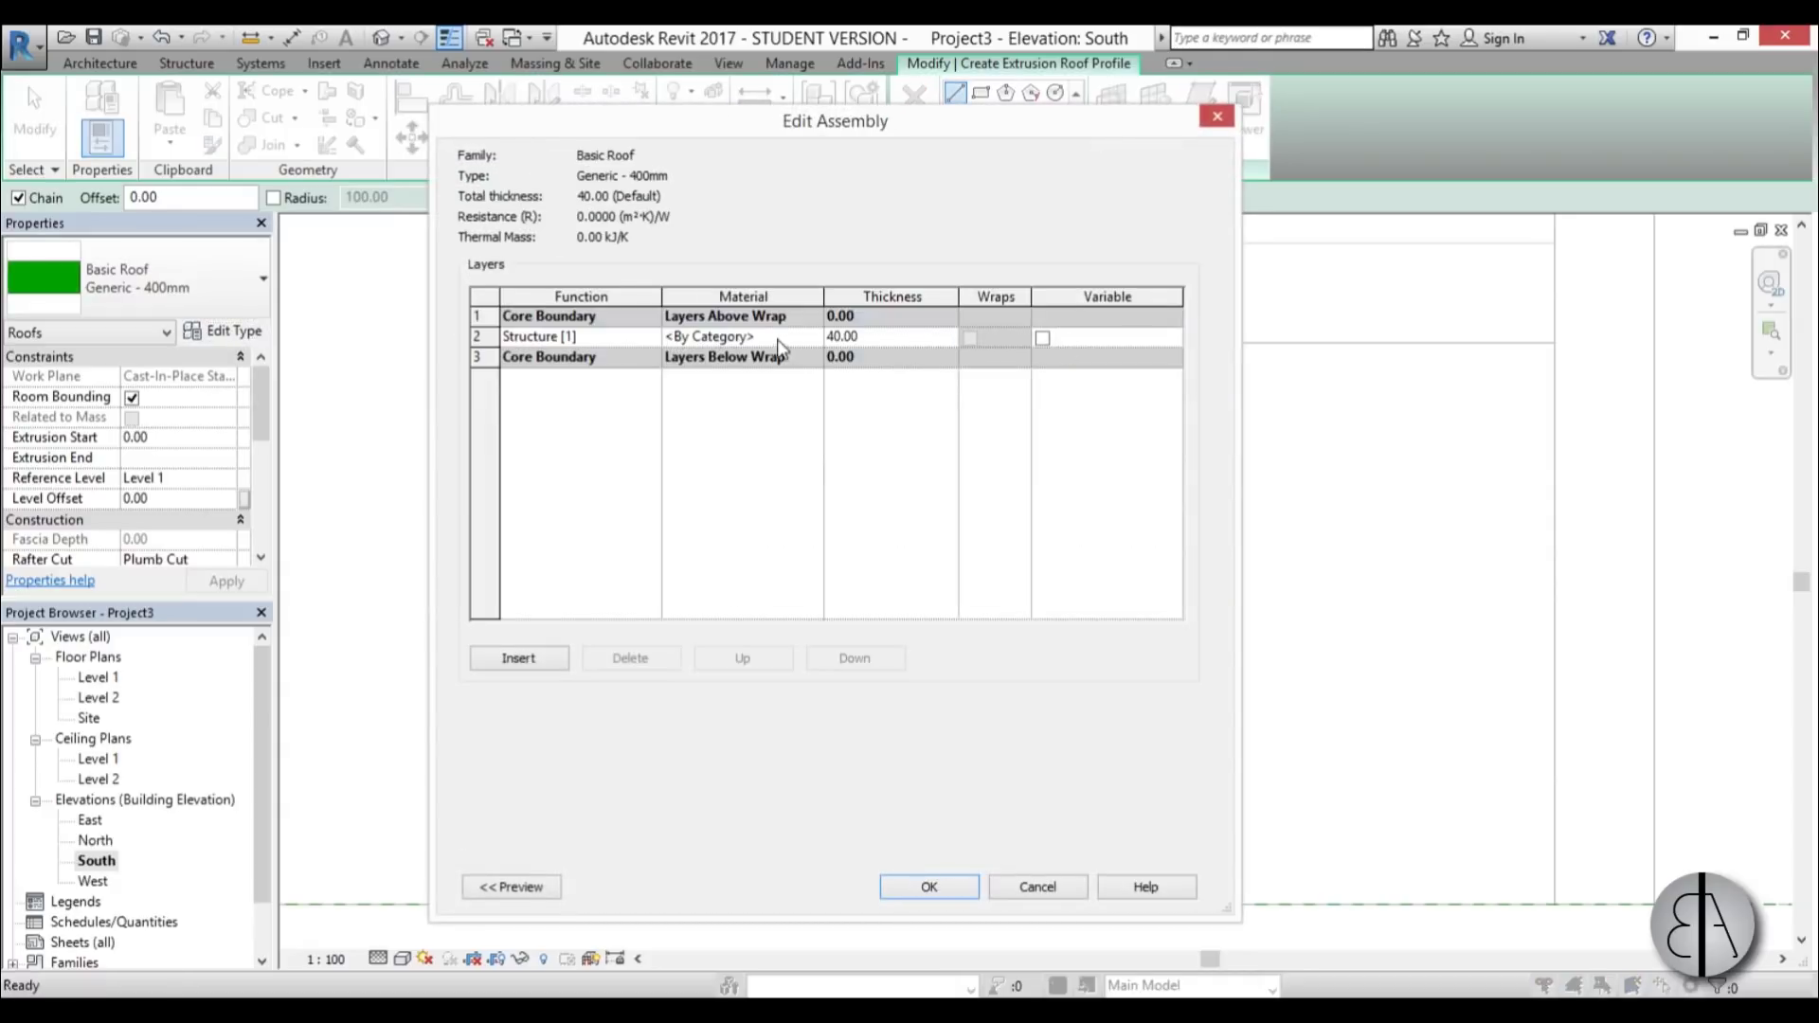
click(806, 338)
click(814, 338)
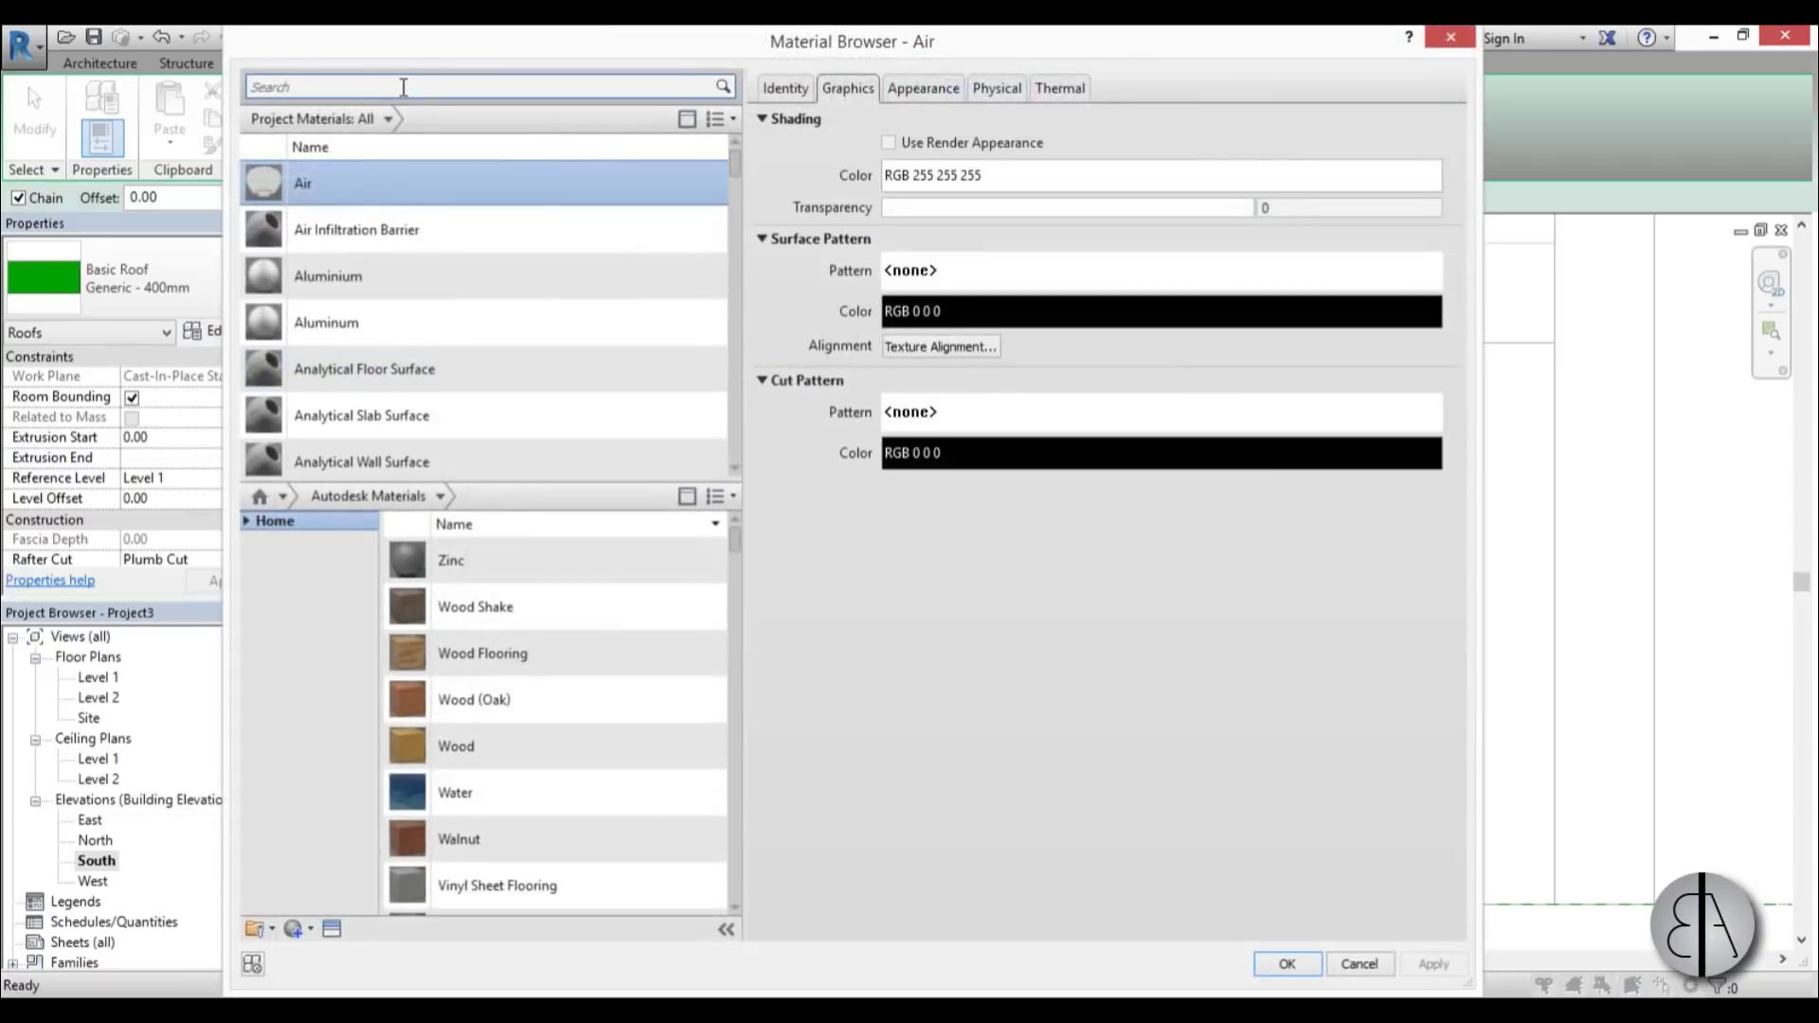
click(1338, 959)
click(1037, 887)
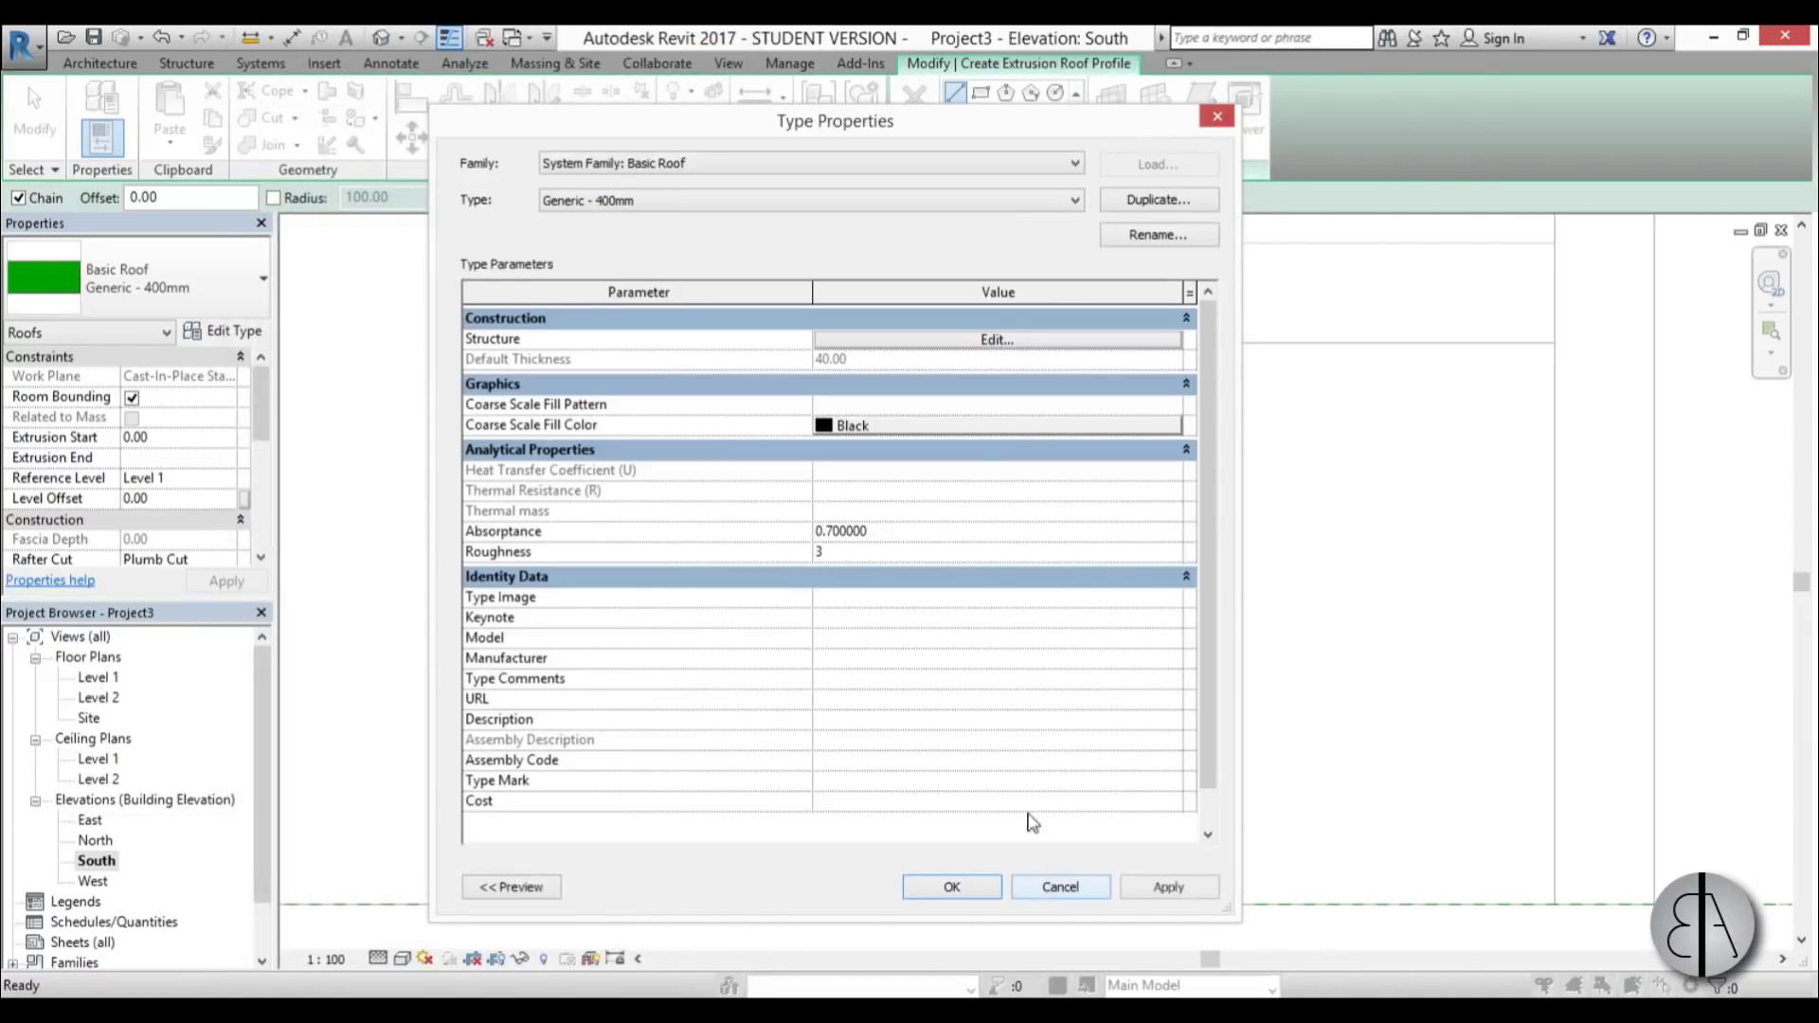
Step: Duplicate the Generic - 400mm roof type under the name "stair"
click(1175, 203)
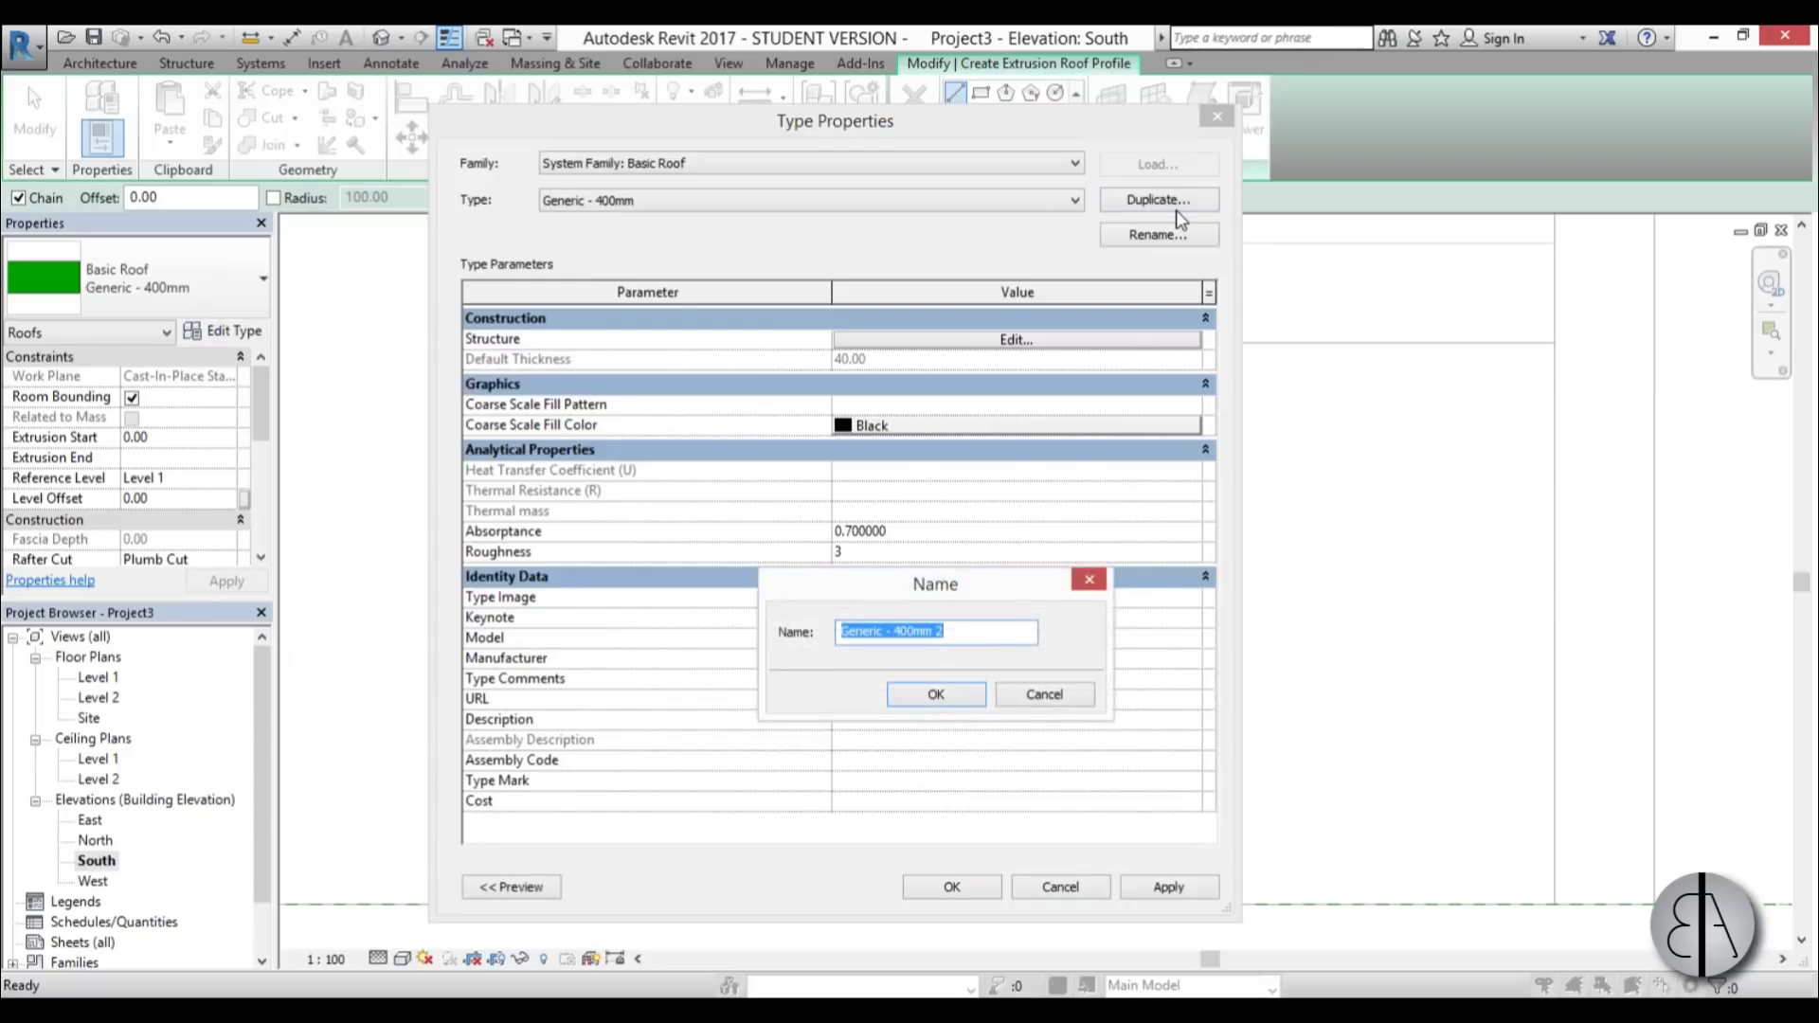
text(stair)
click(926, 691)
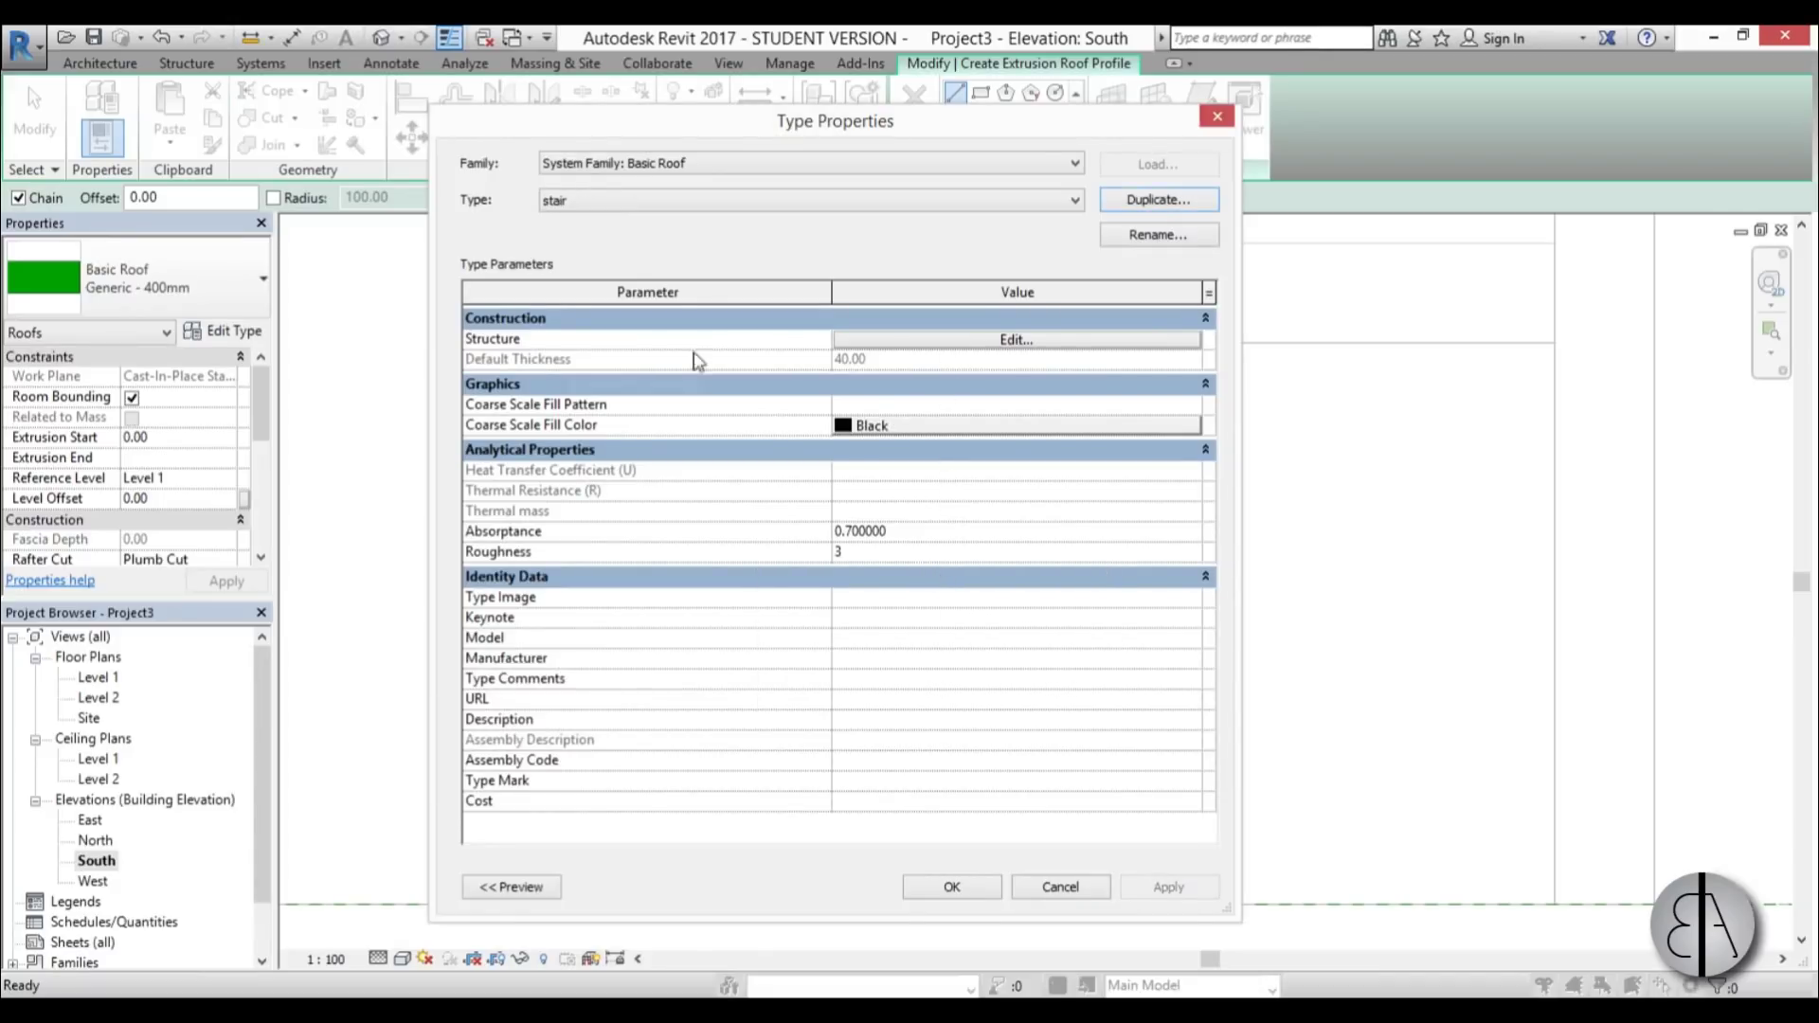
Step: Set the stair roof type's structure layer to 4 cm thickness with the Wood - Firring material and apply the type
click(1017, 340)
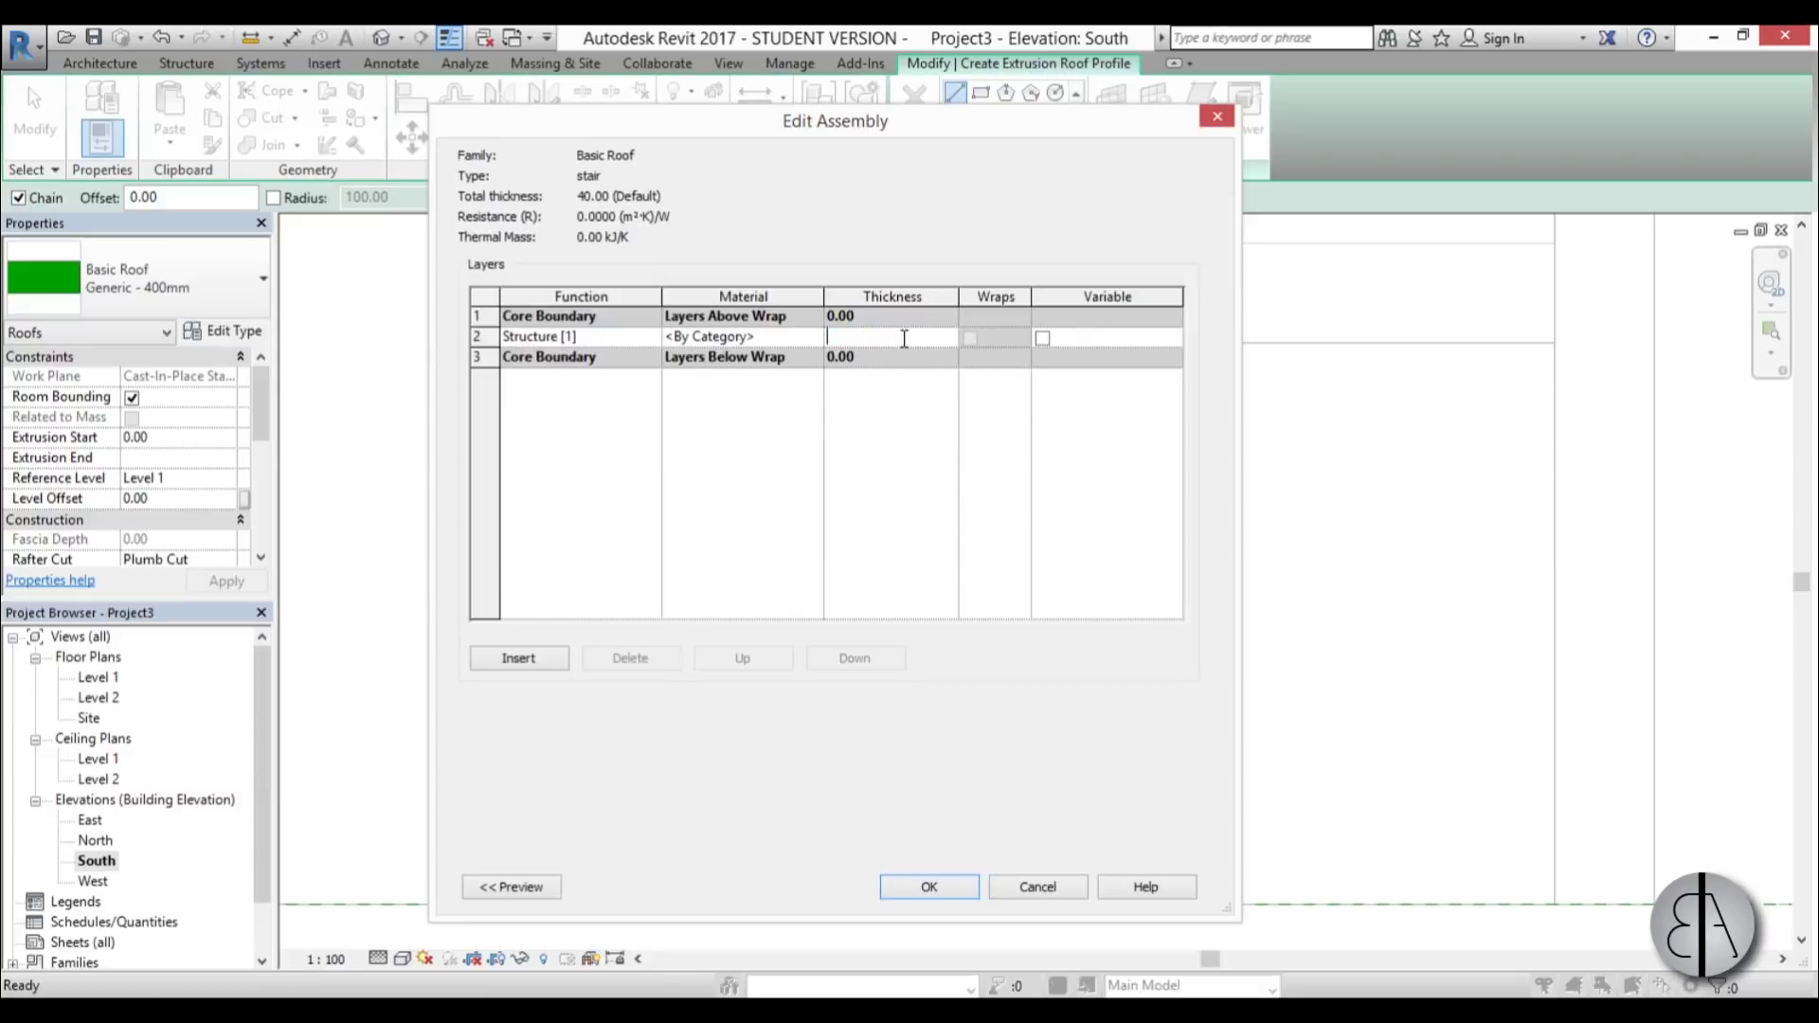
click(814, 337)
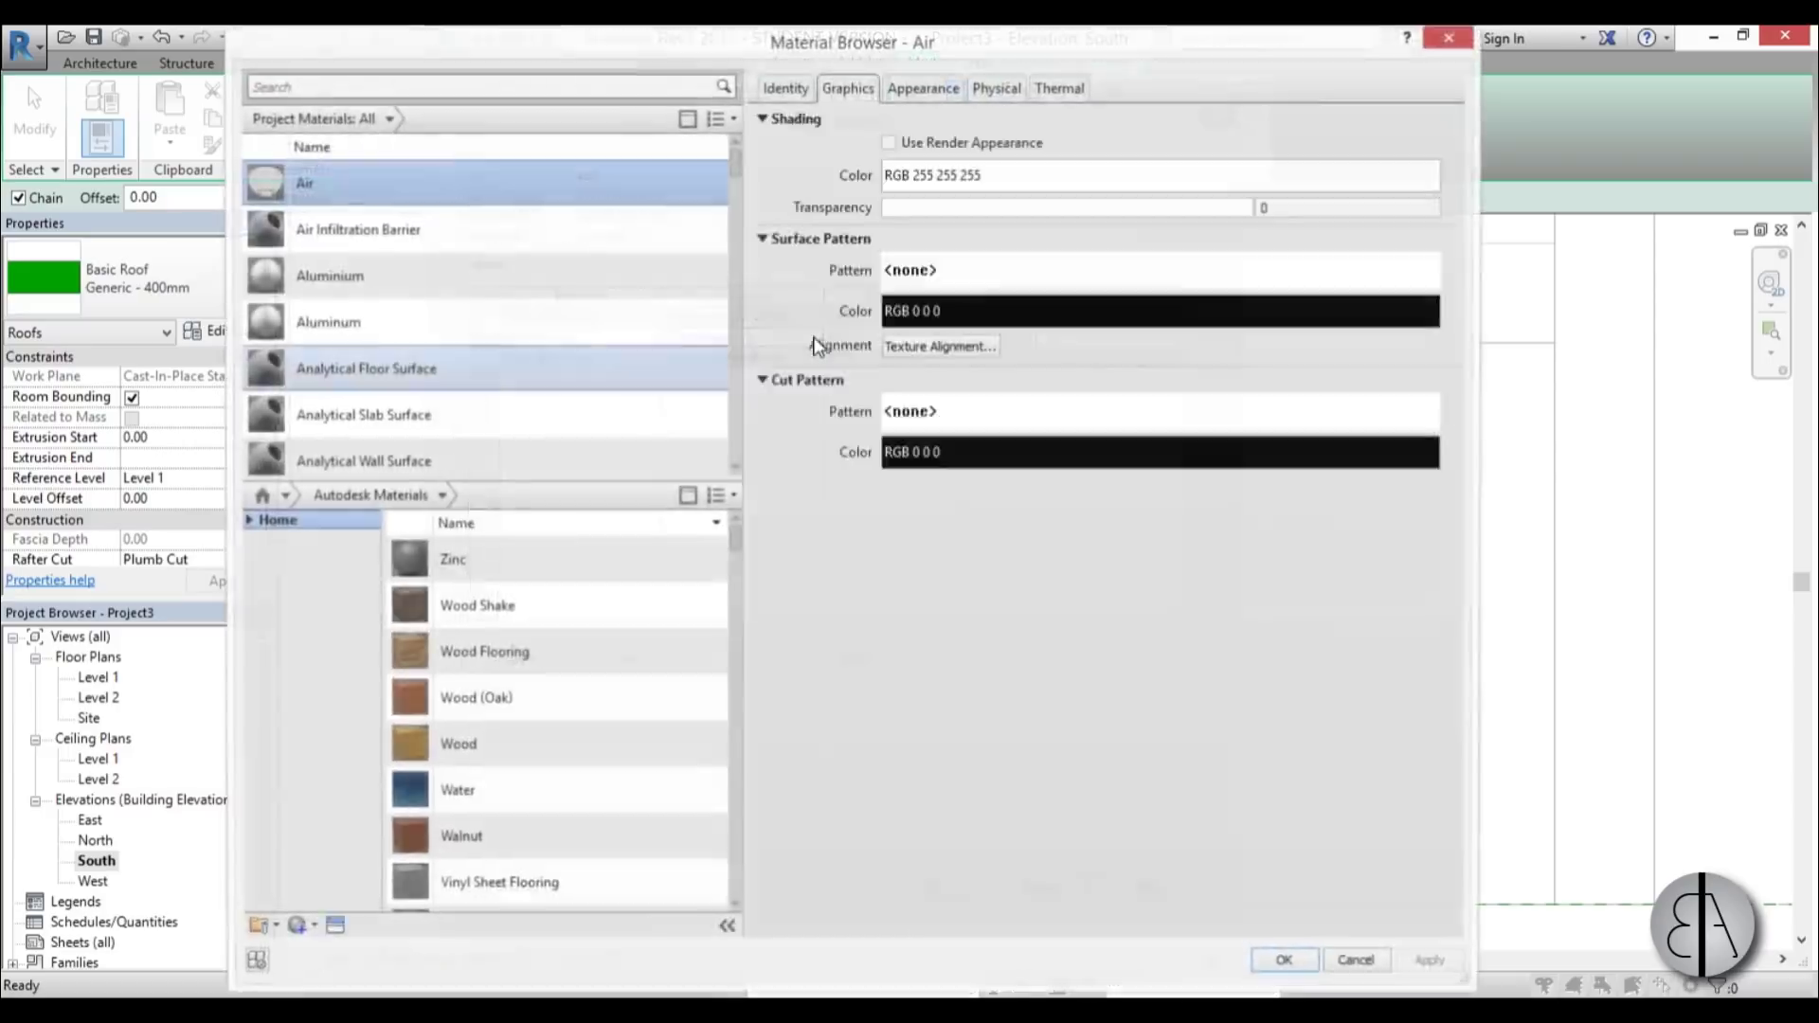
scroll(544, 712, down, 7)
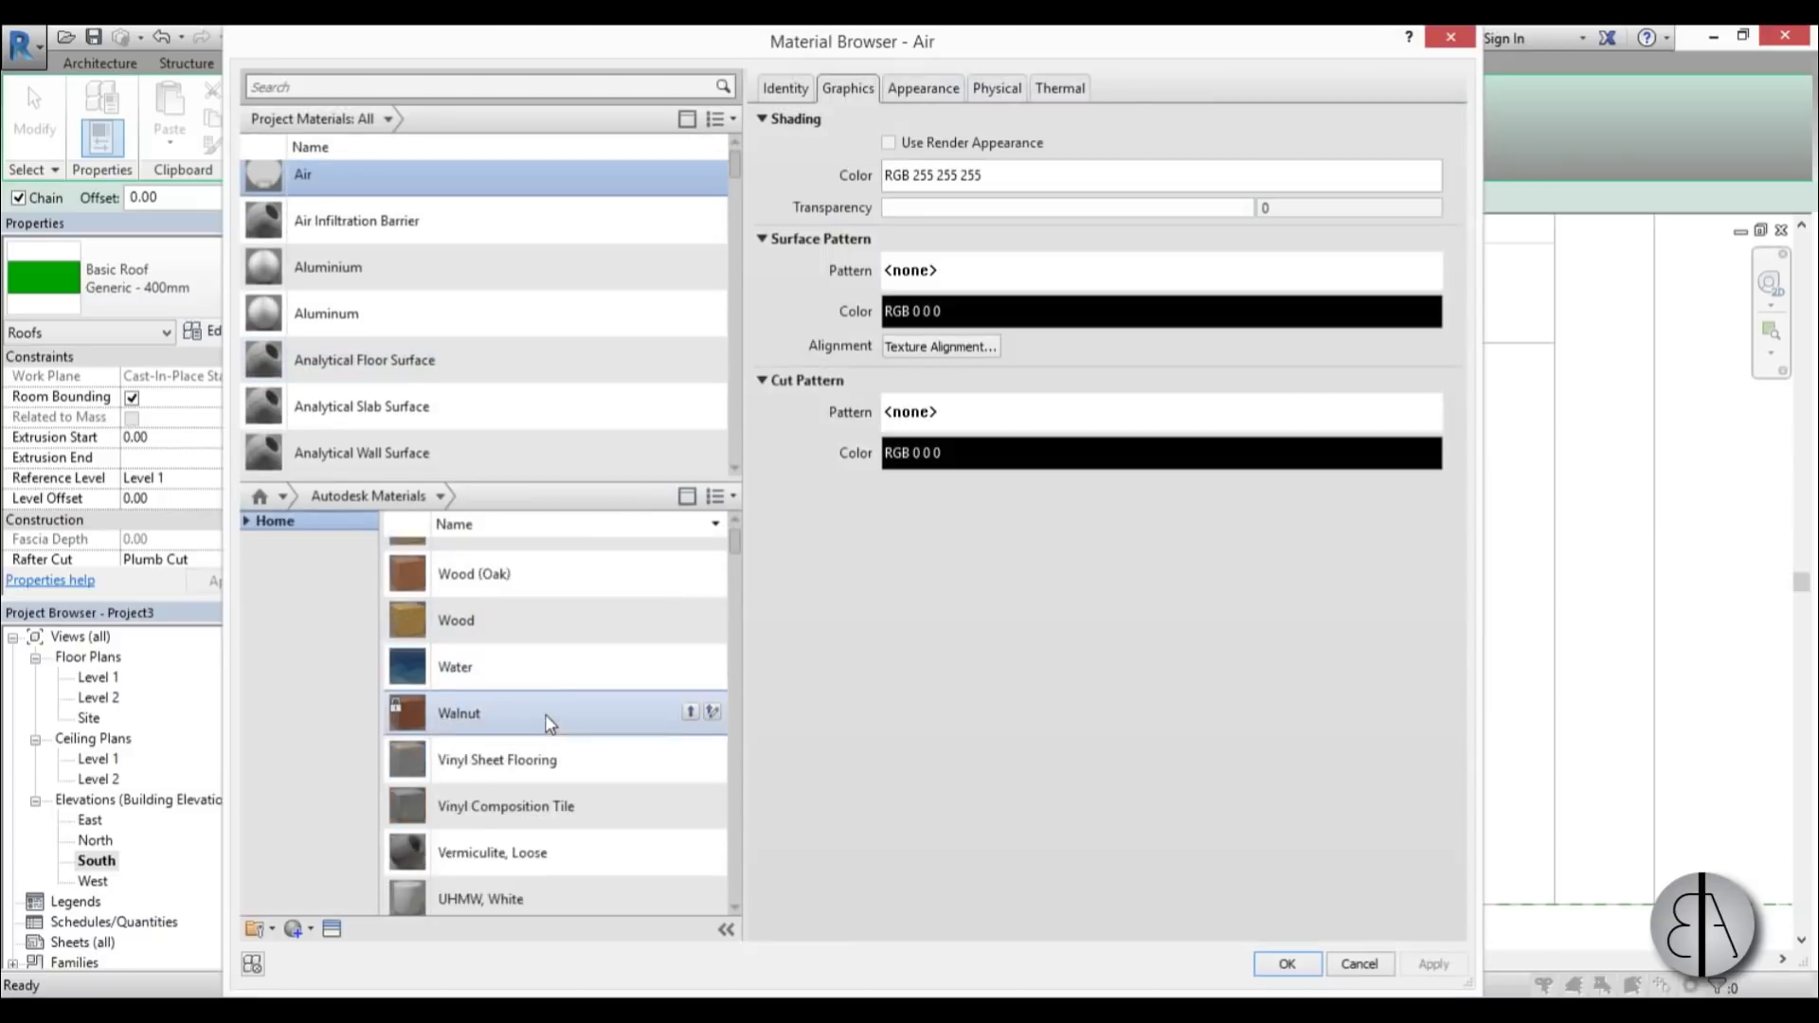
scroll(538, 697, up, 2)
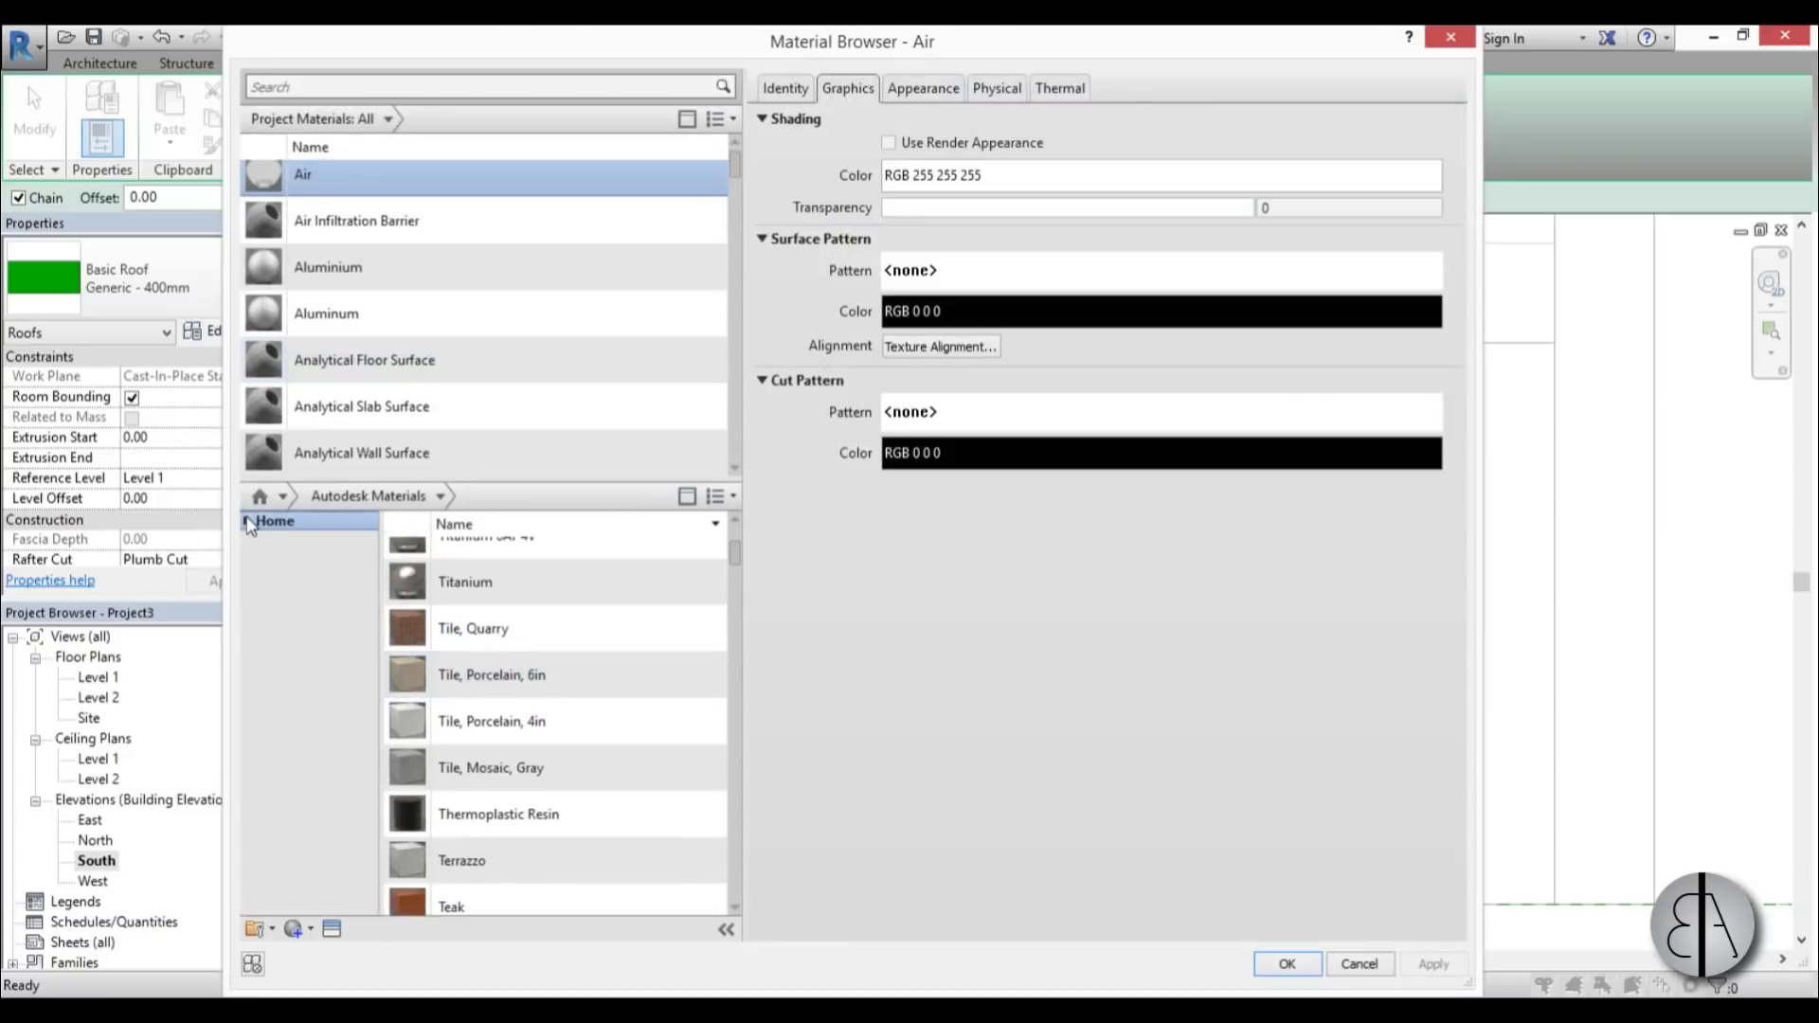
scroll(553, 617, up, 5)
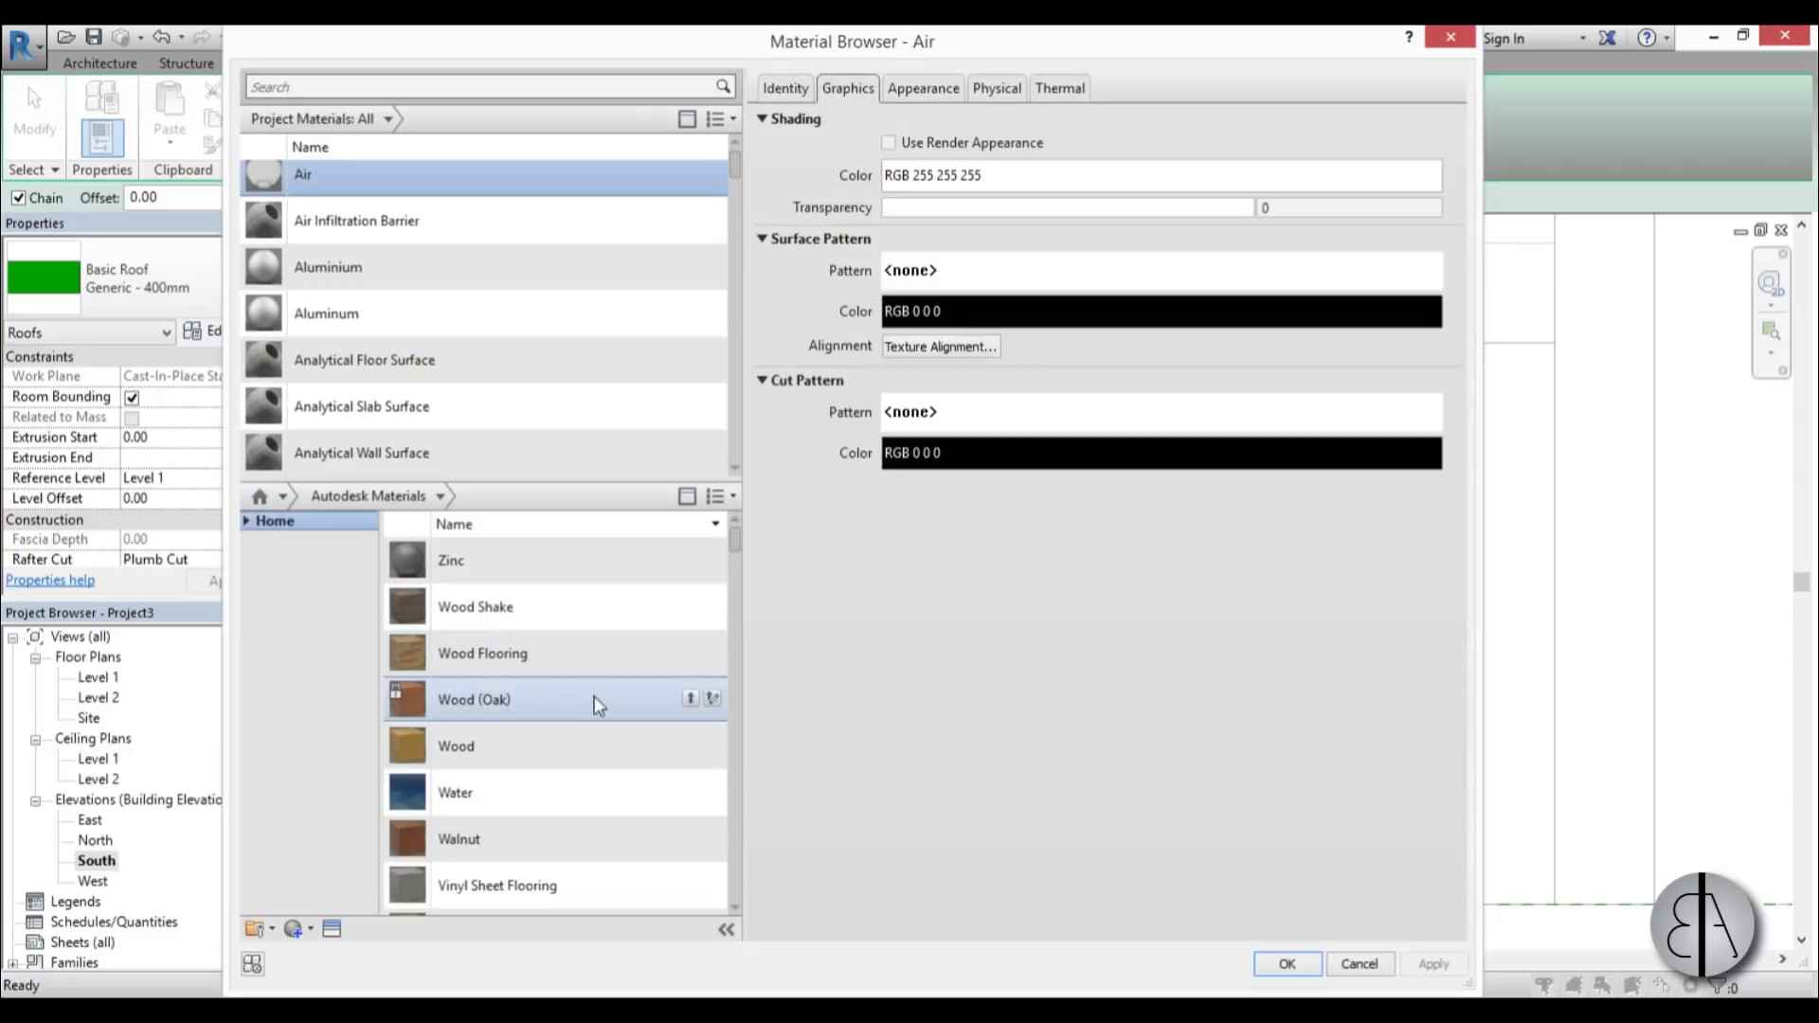
click(692, 653)
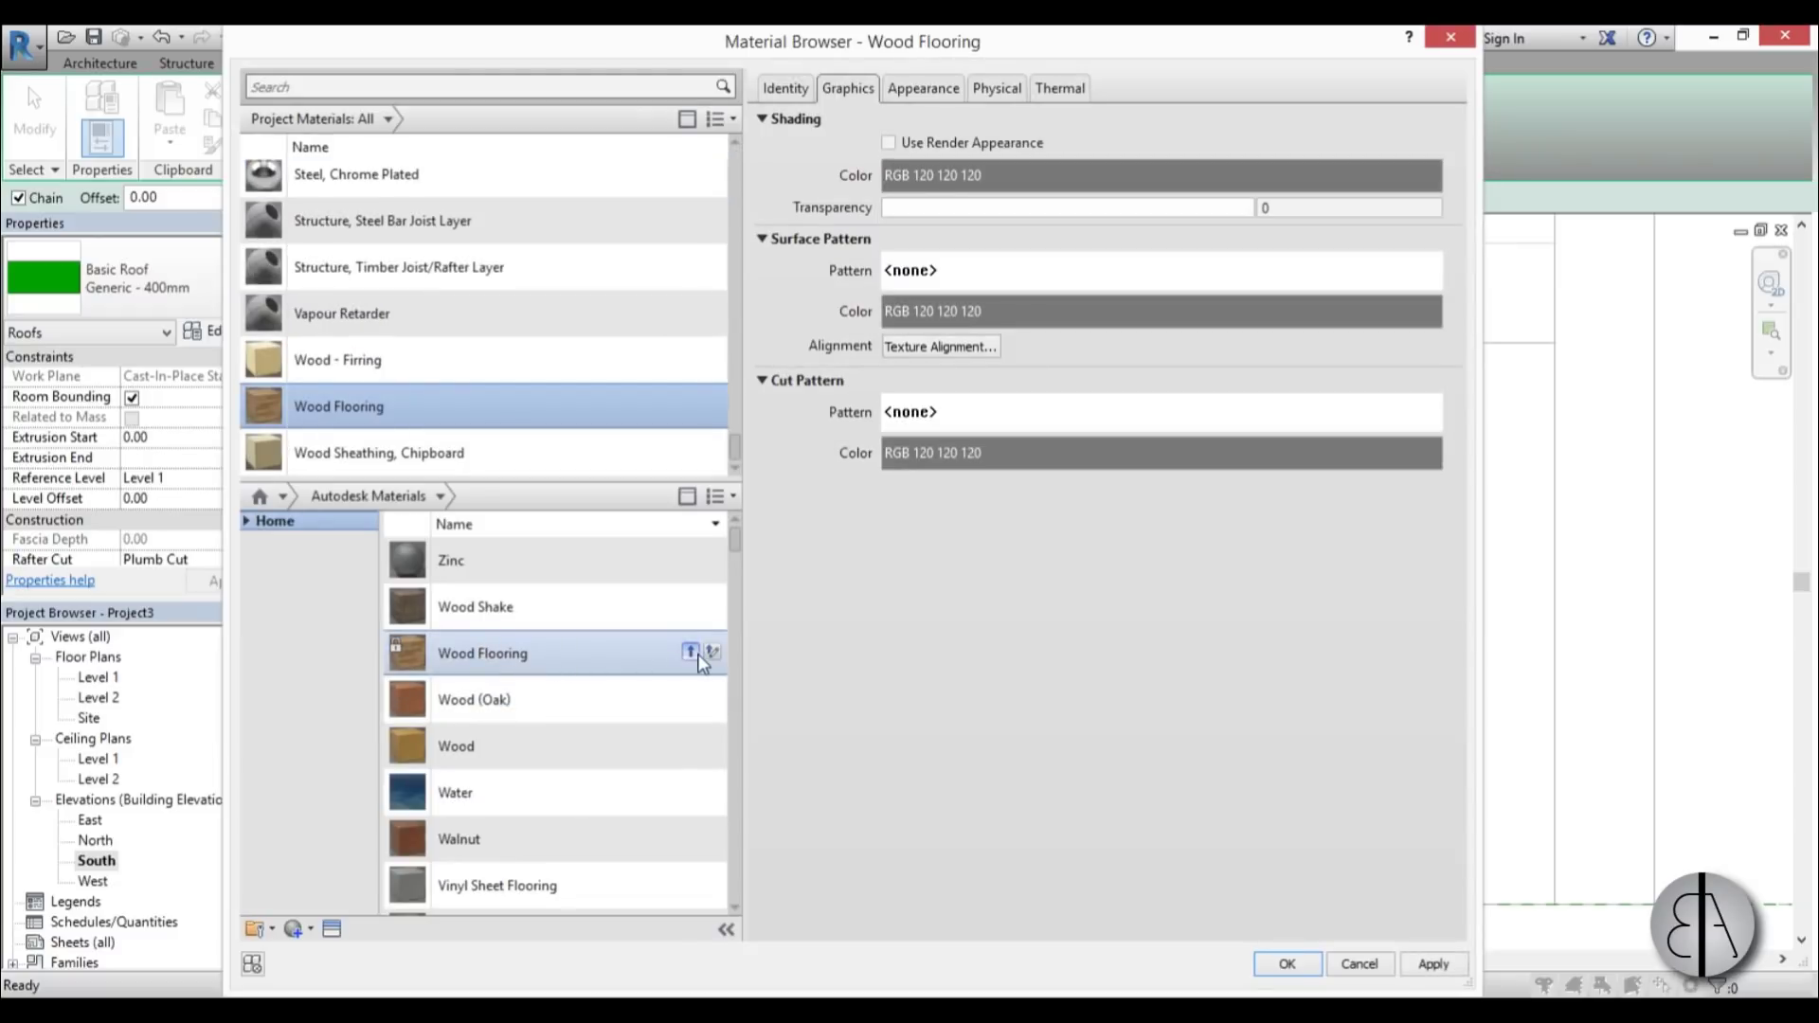
click(349, 366)
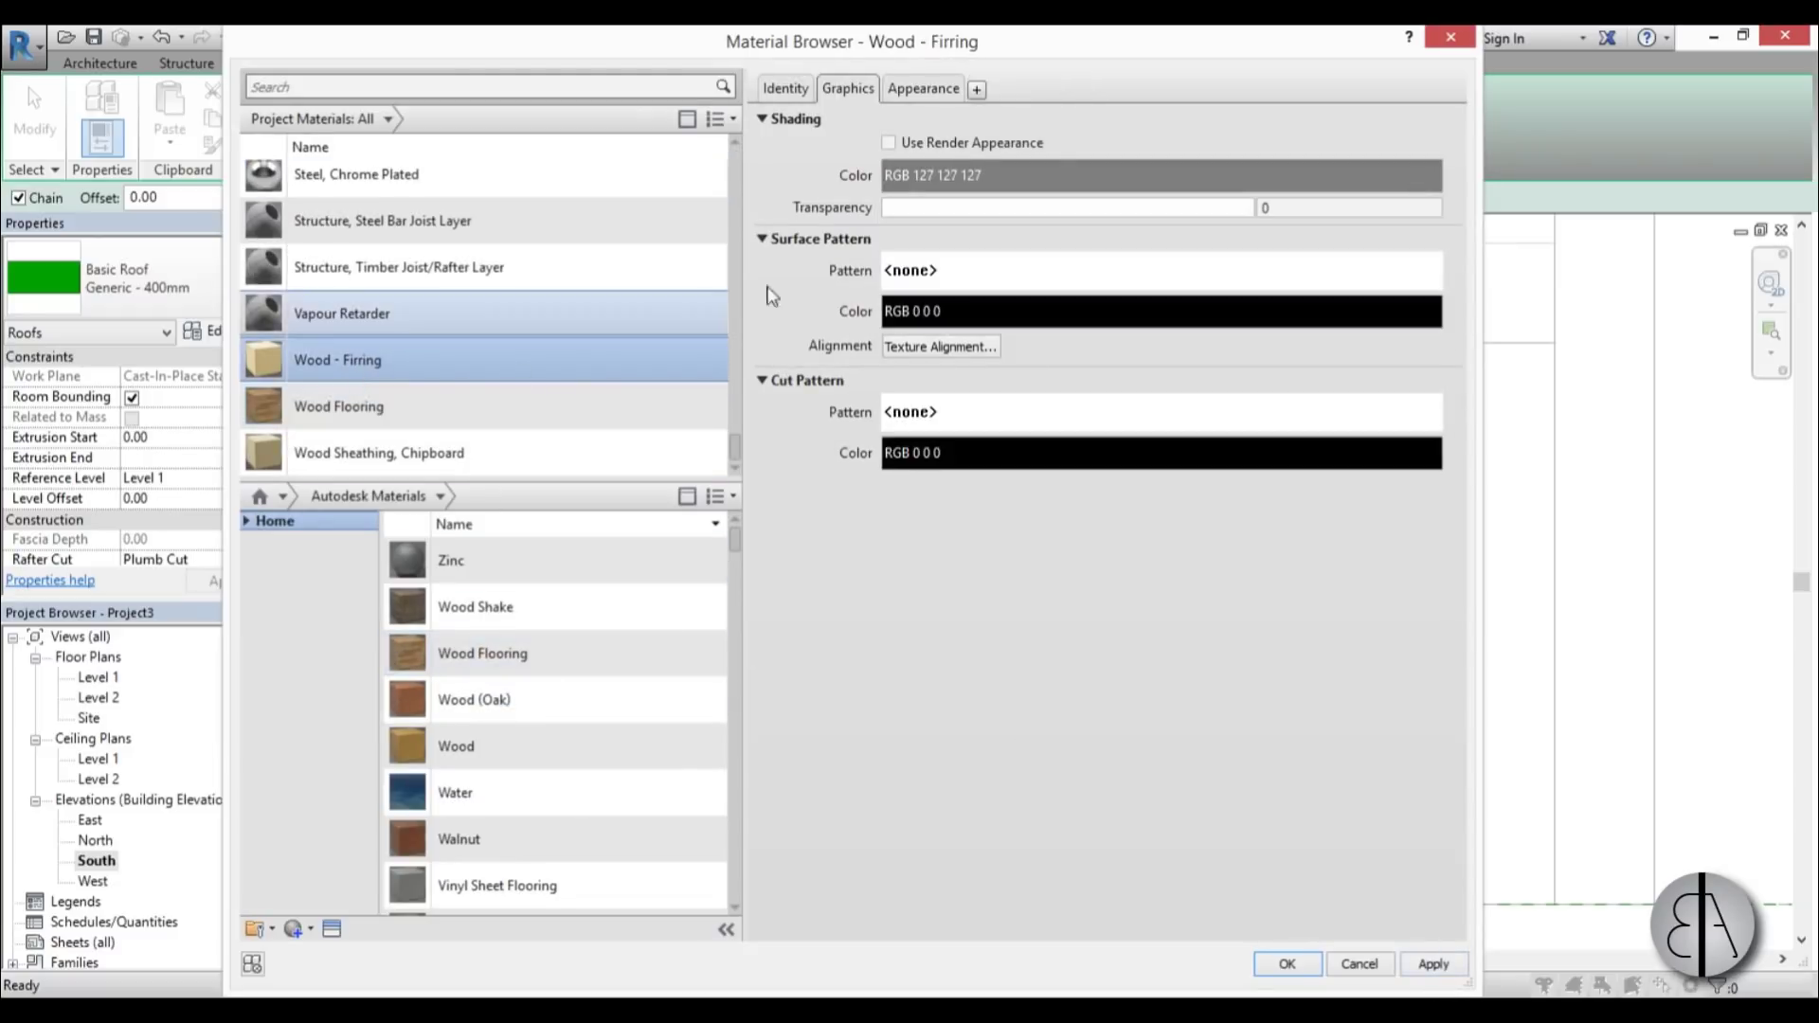
click(921, 87)
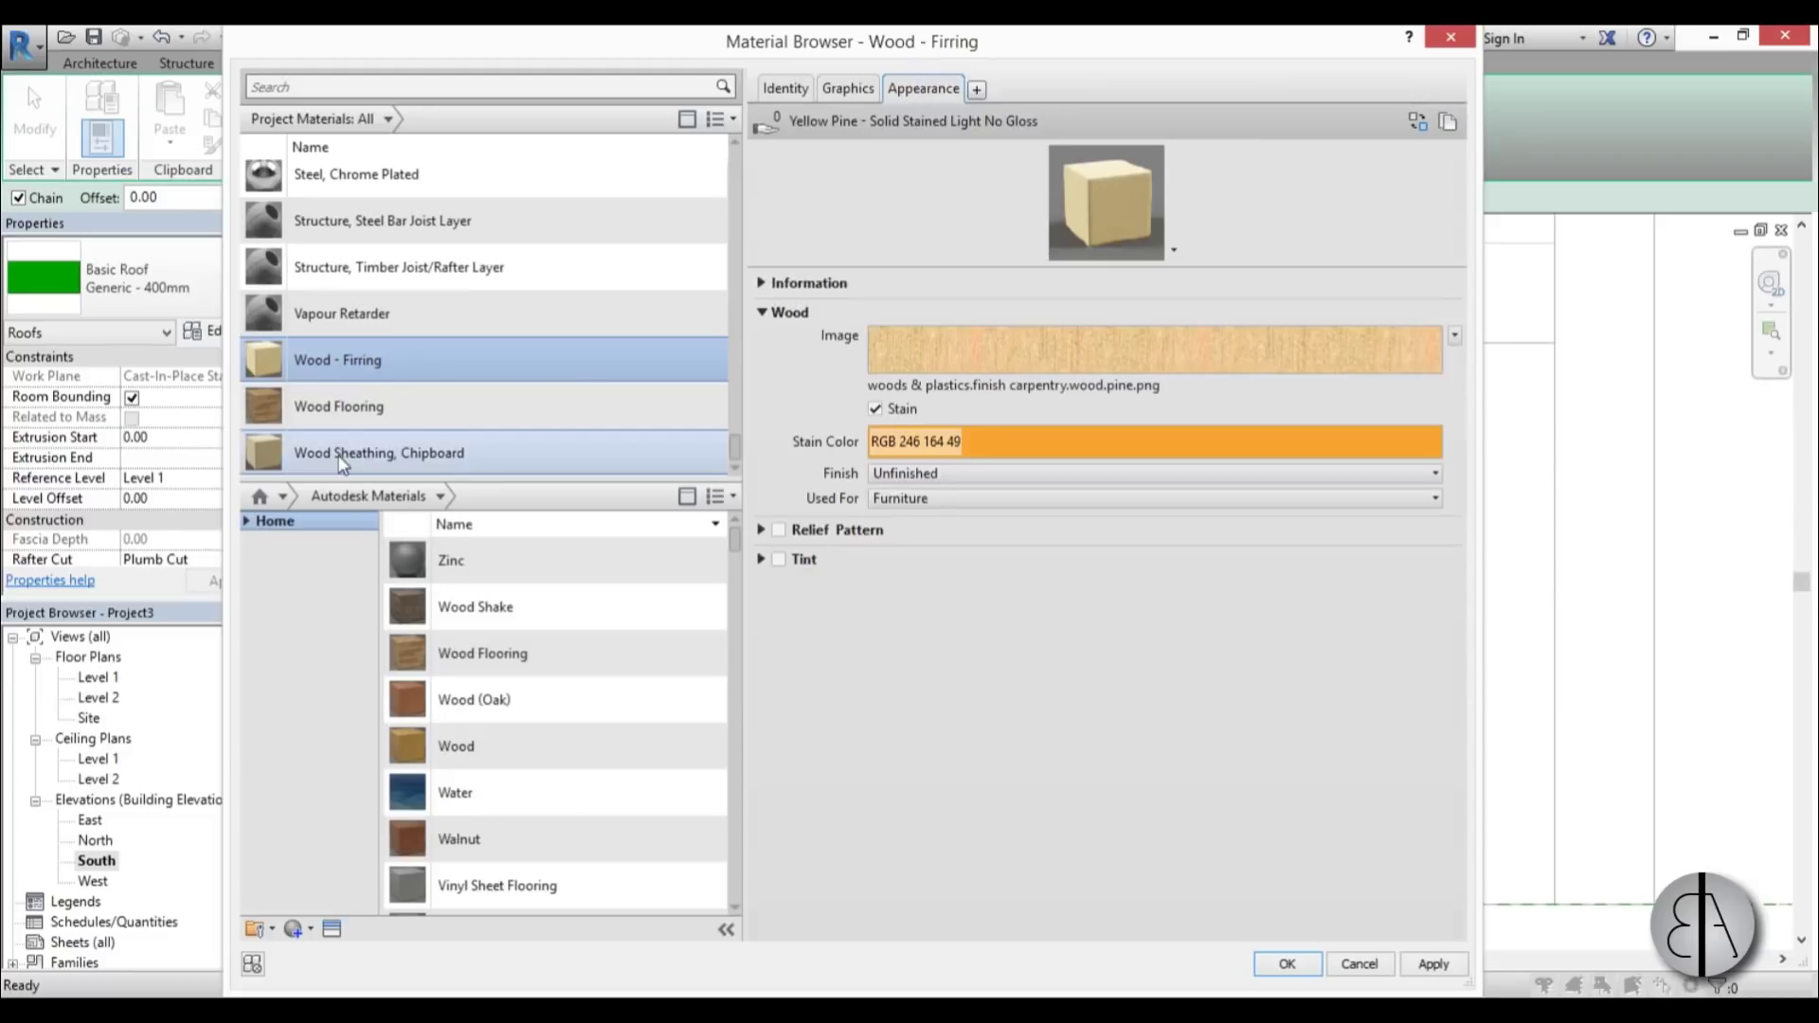
click(1434, 965)
click(1287, 964)
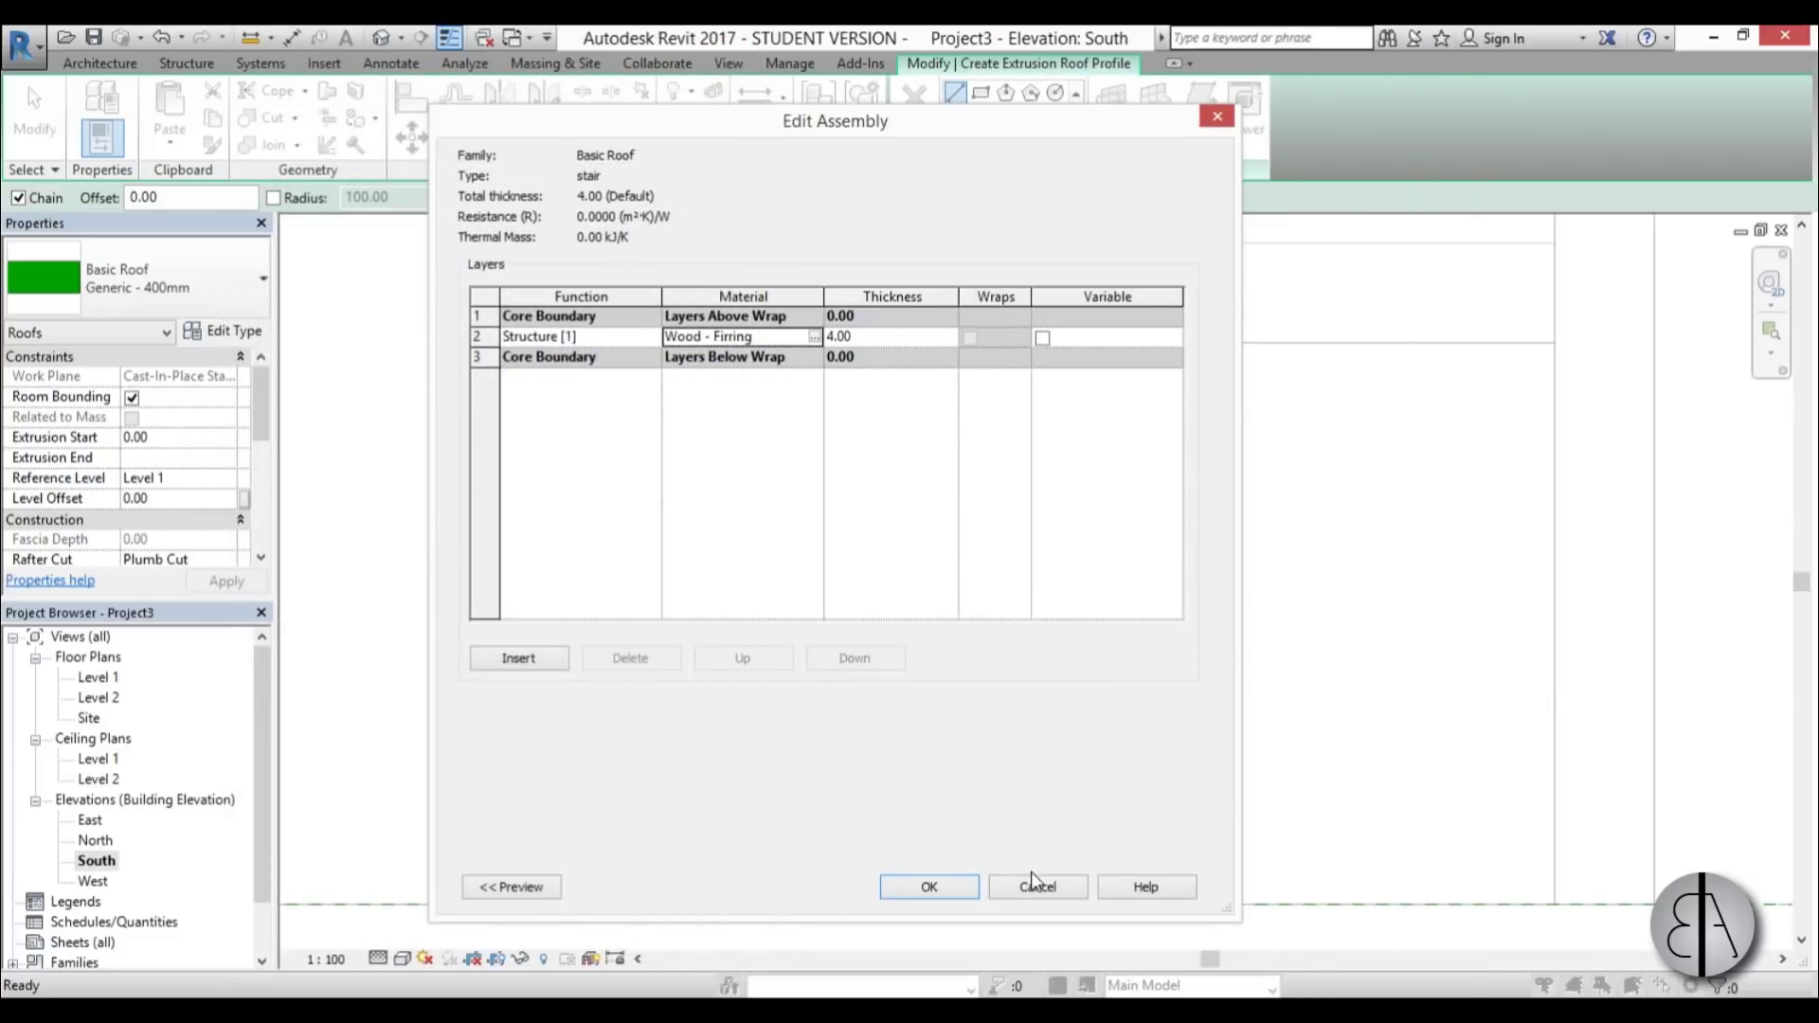
click(929, 887)
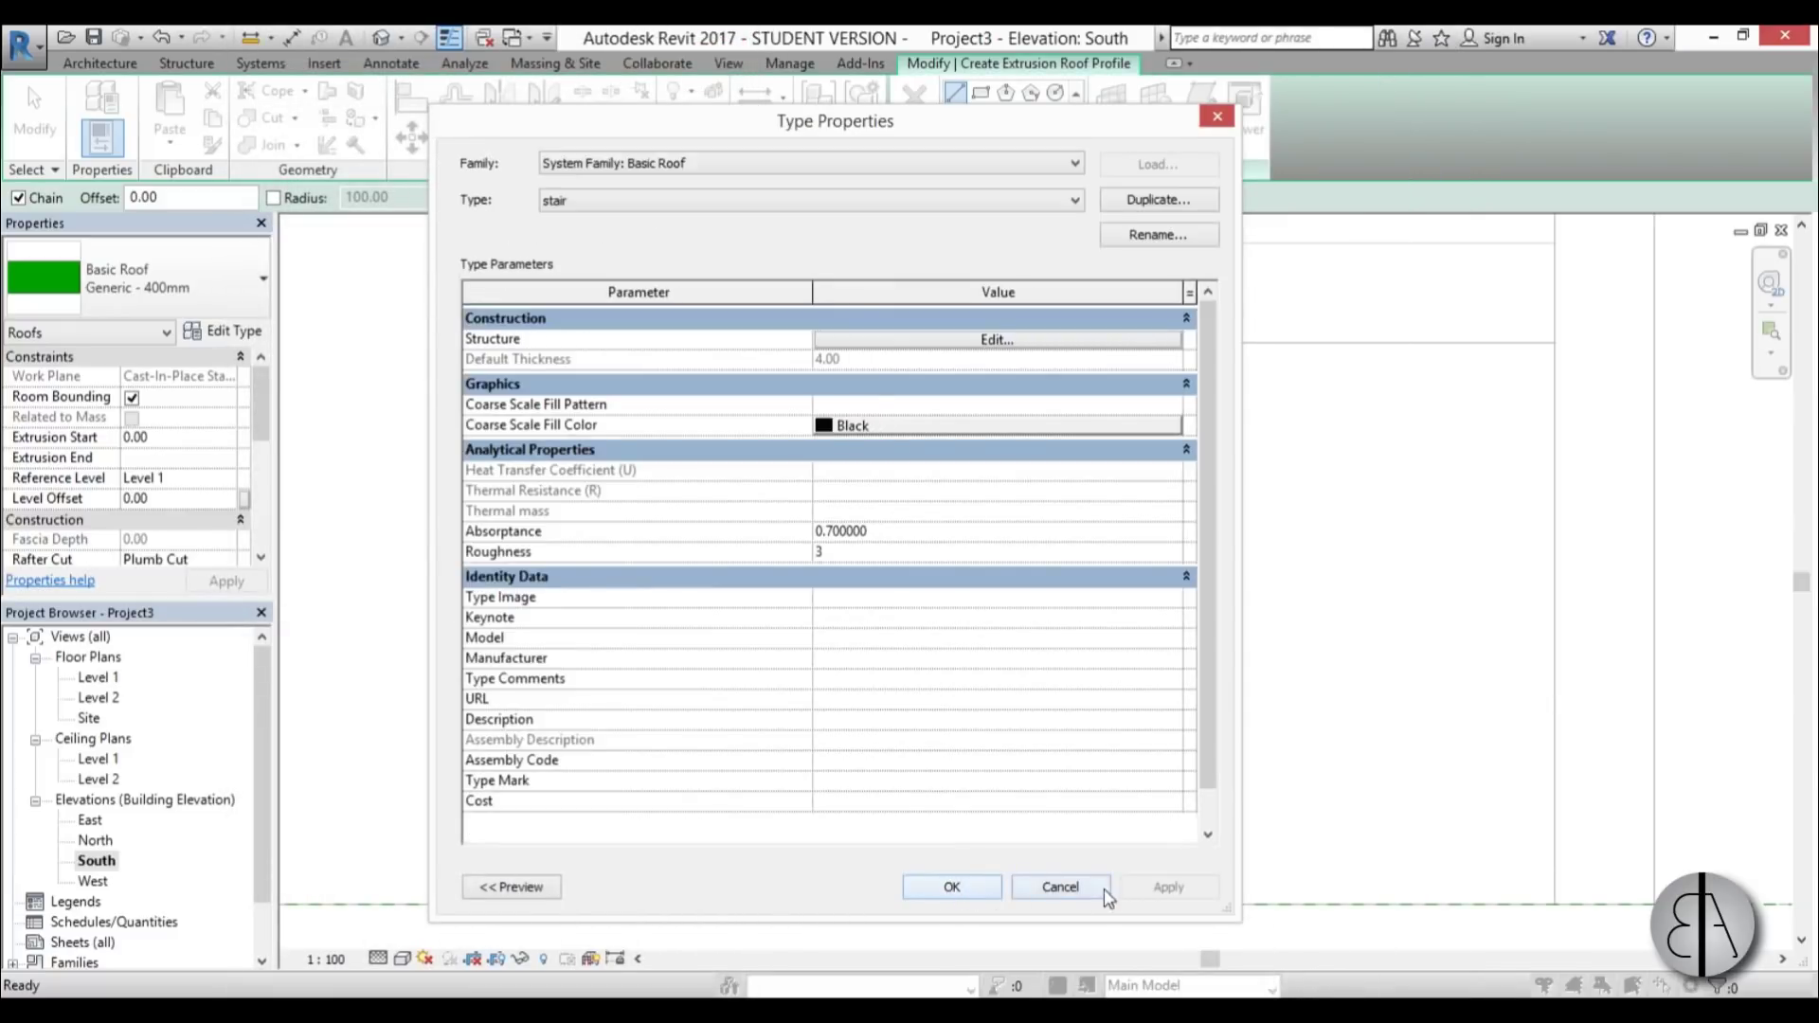
click(951, 887)
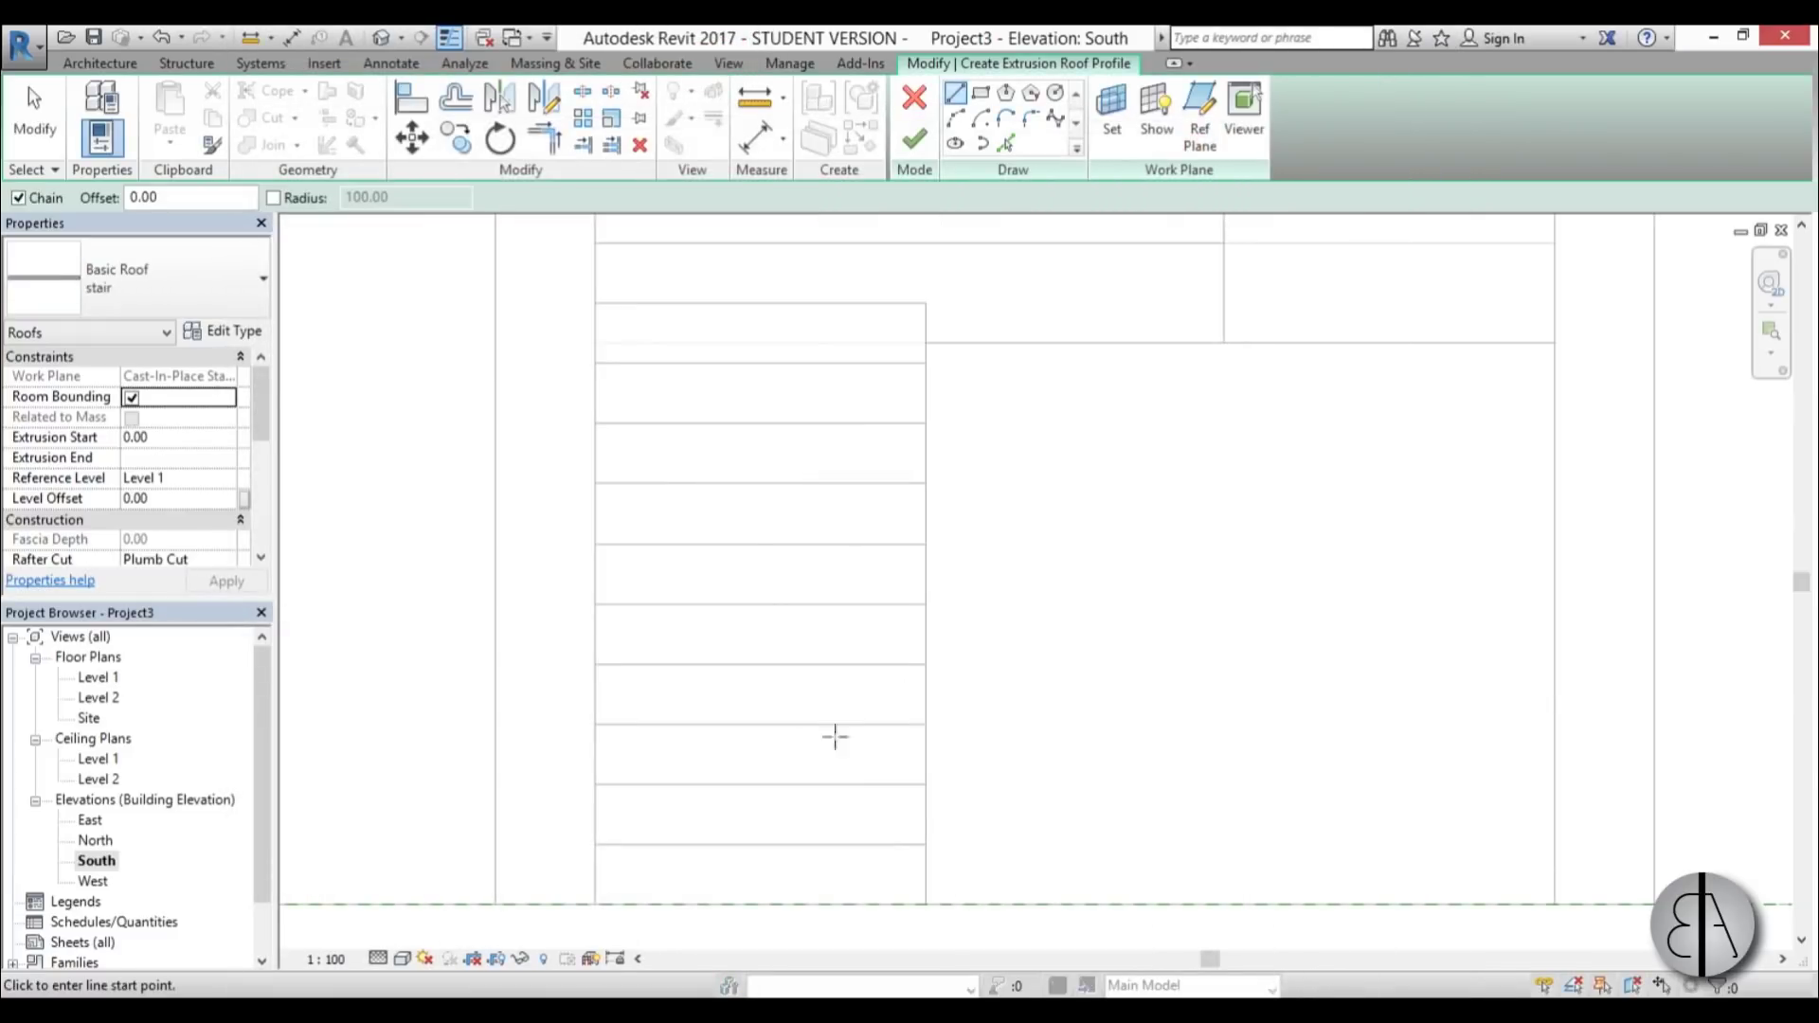
Step: Add the top edges of the lowest and the uppermost stair risers to the first roof extrusion profile
scroll(801, 655, down, 2)
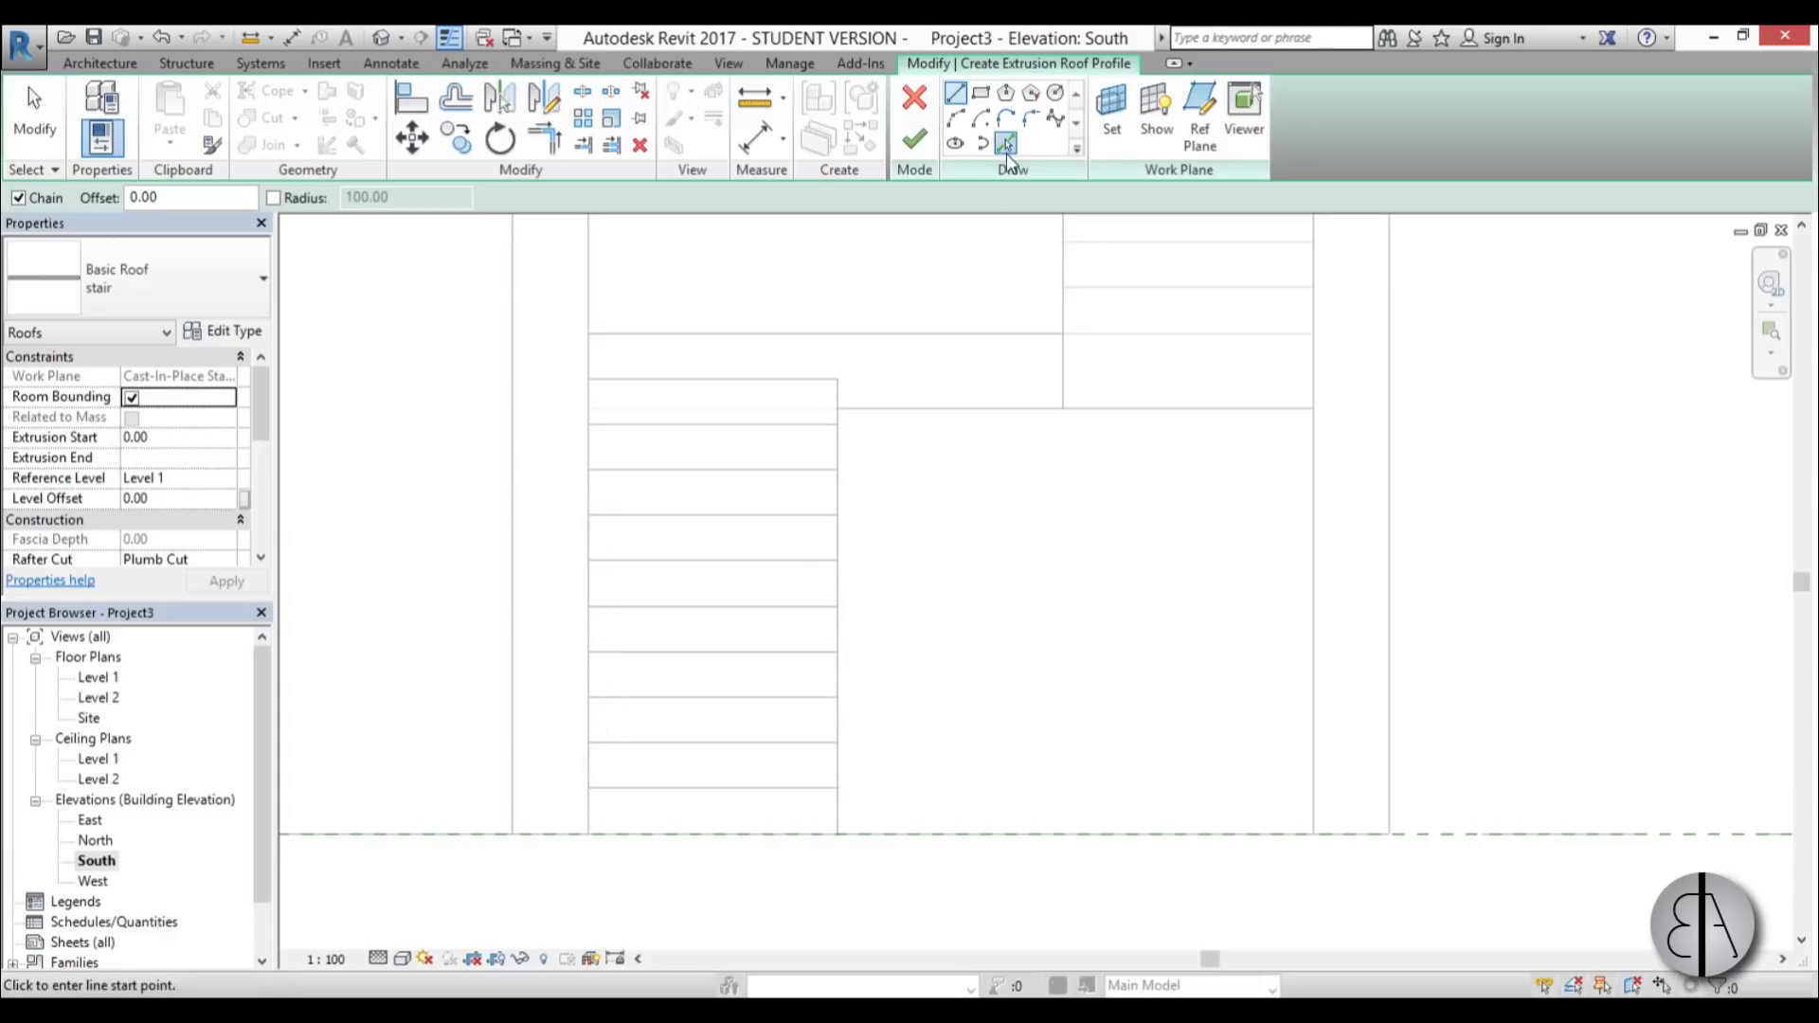
click(1005, 146)
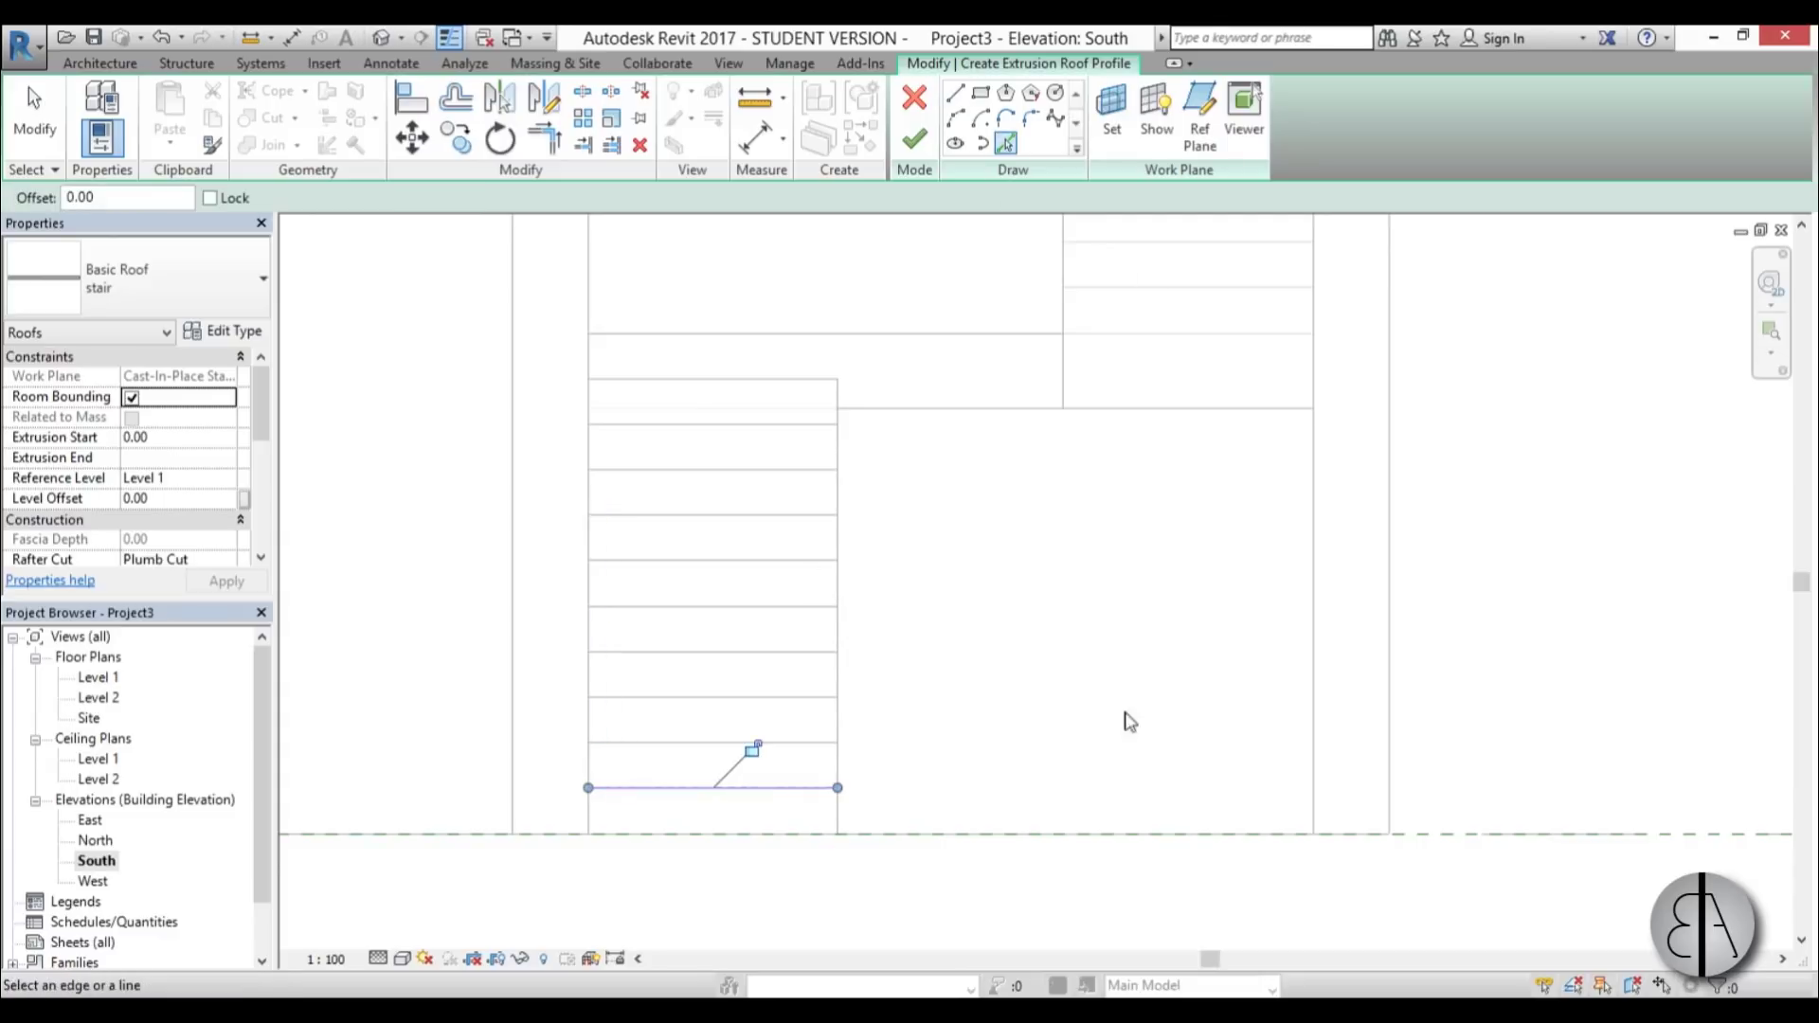
scroll(1127, 722, down, 1)
middle_drag(1073, 751, 915, 990)
scroll(969, 376, up, 2)
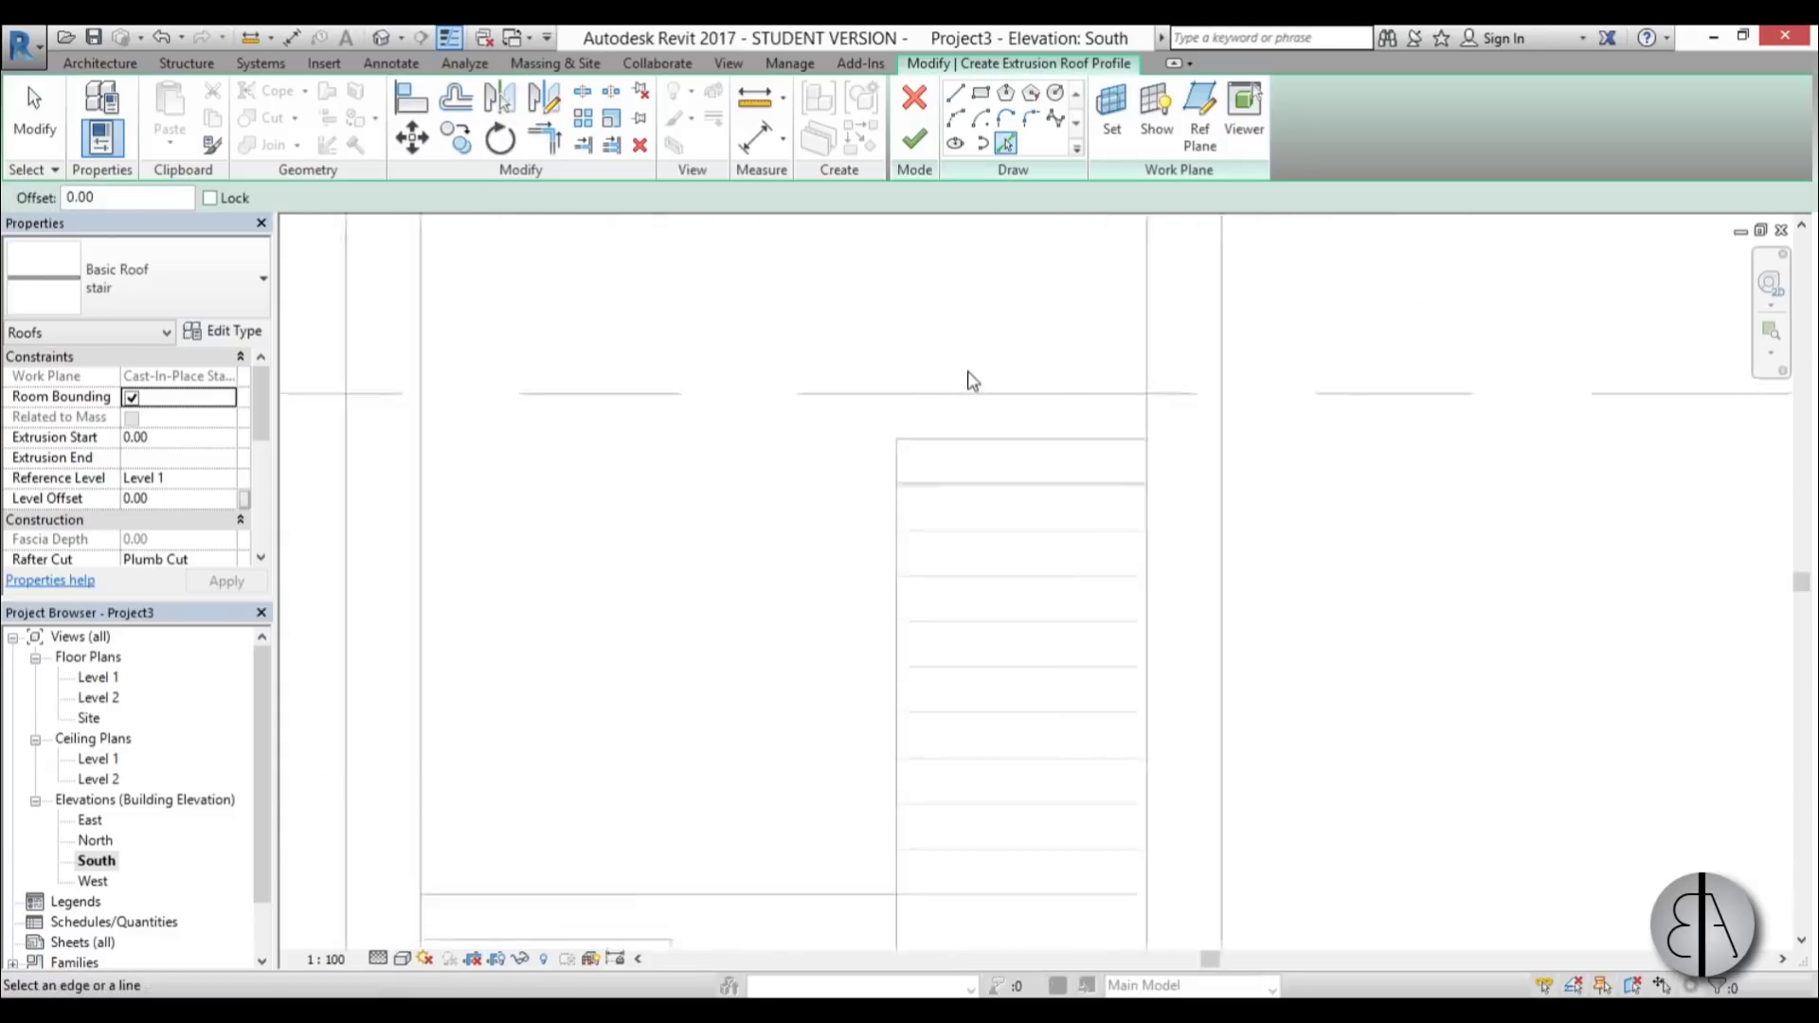
Step: Connect the two picked riser edges with one straight sloping line between their inner ends
click(960, 93)
click(860, 475)
scroll(663, 875, down, 2)
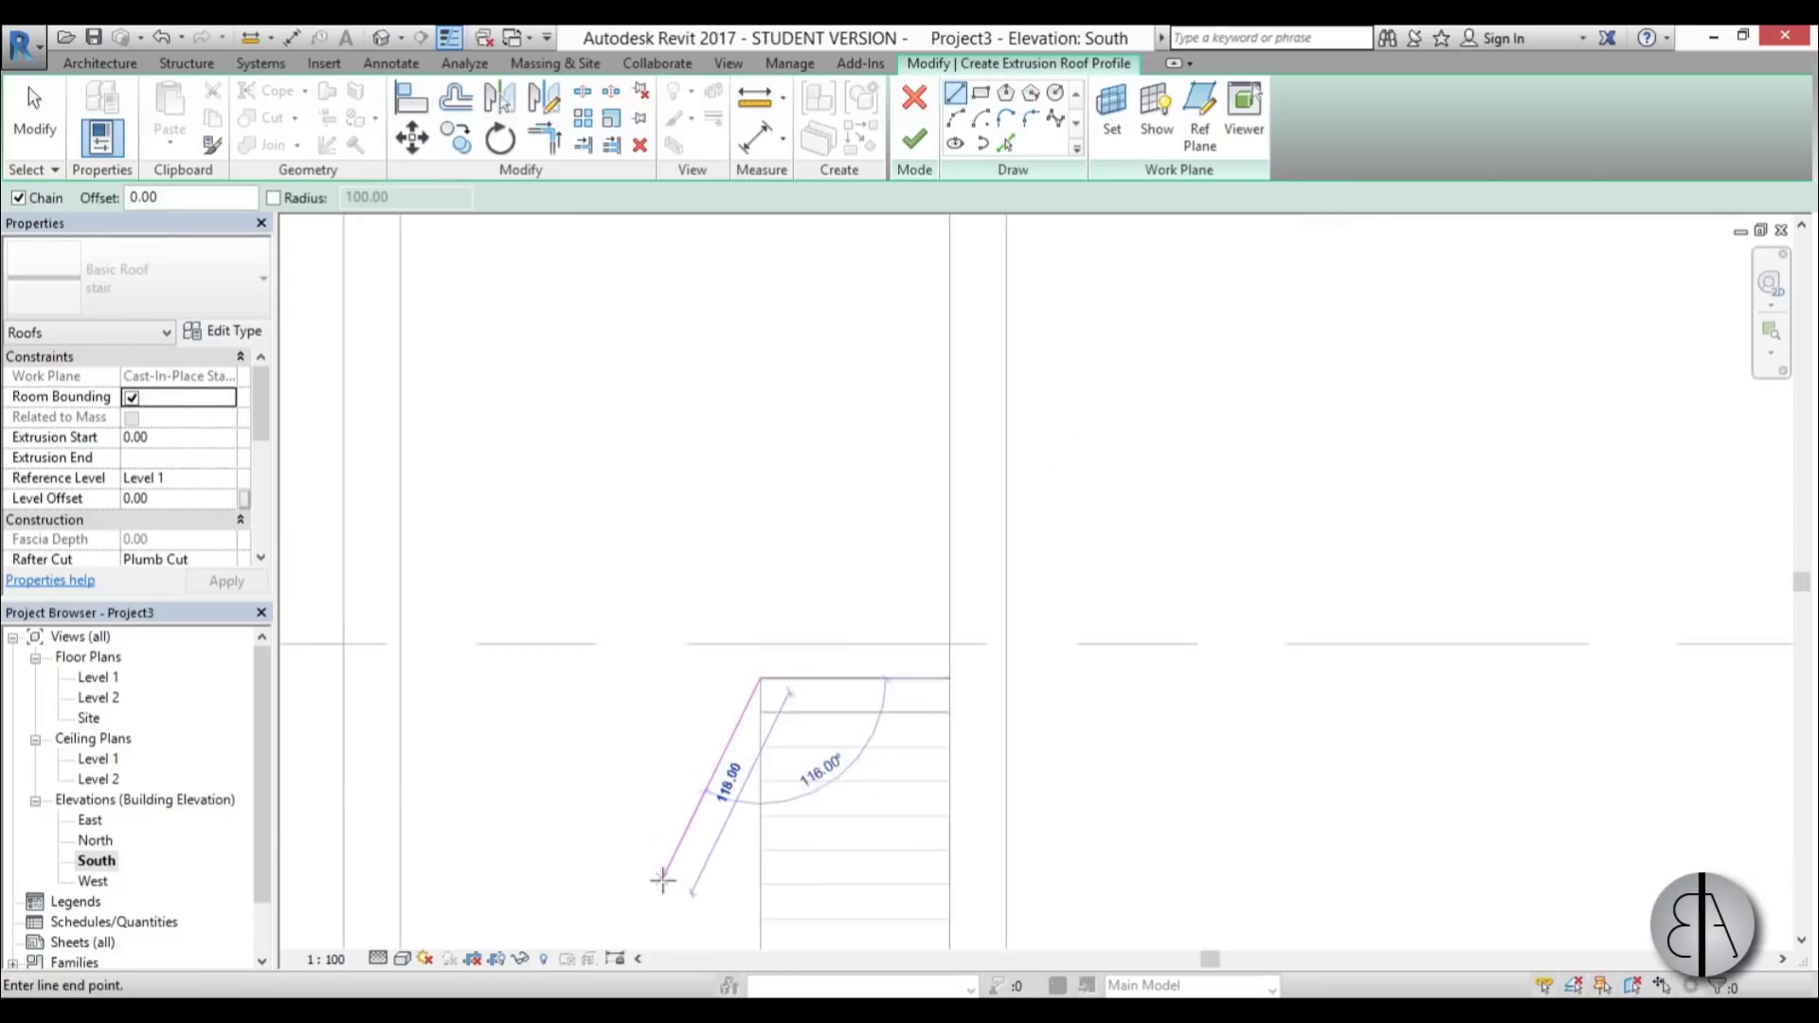
middle_drag(663, 875, 914, 257)
scroll(893, 724, up, 2)
click(789, 764)
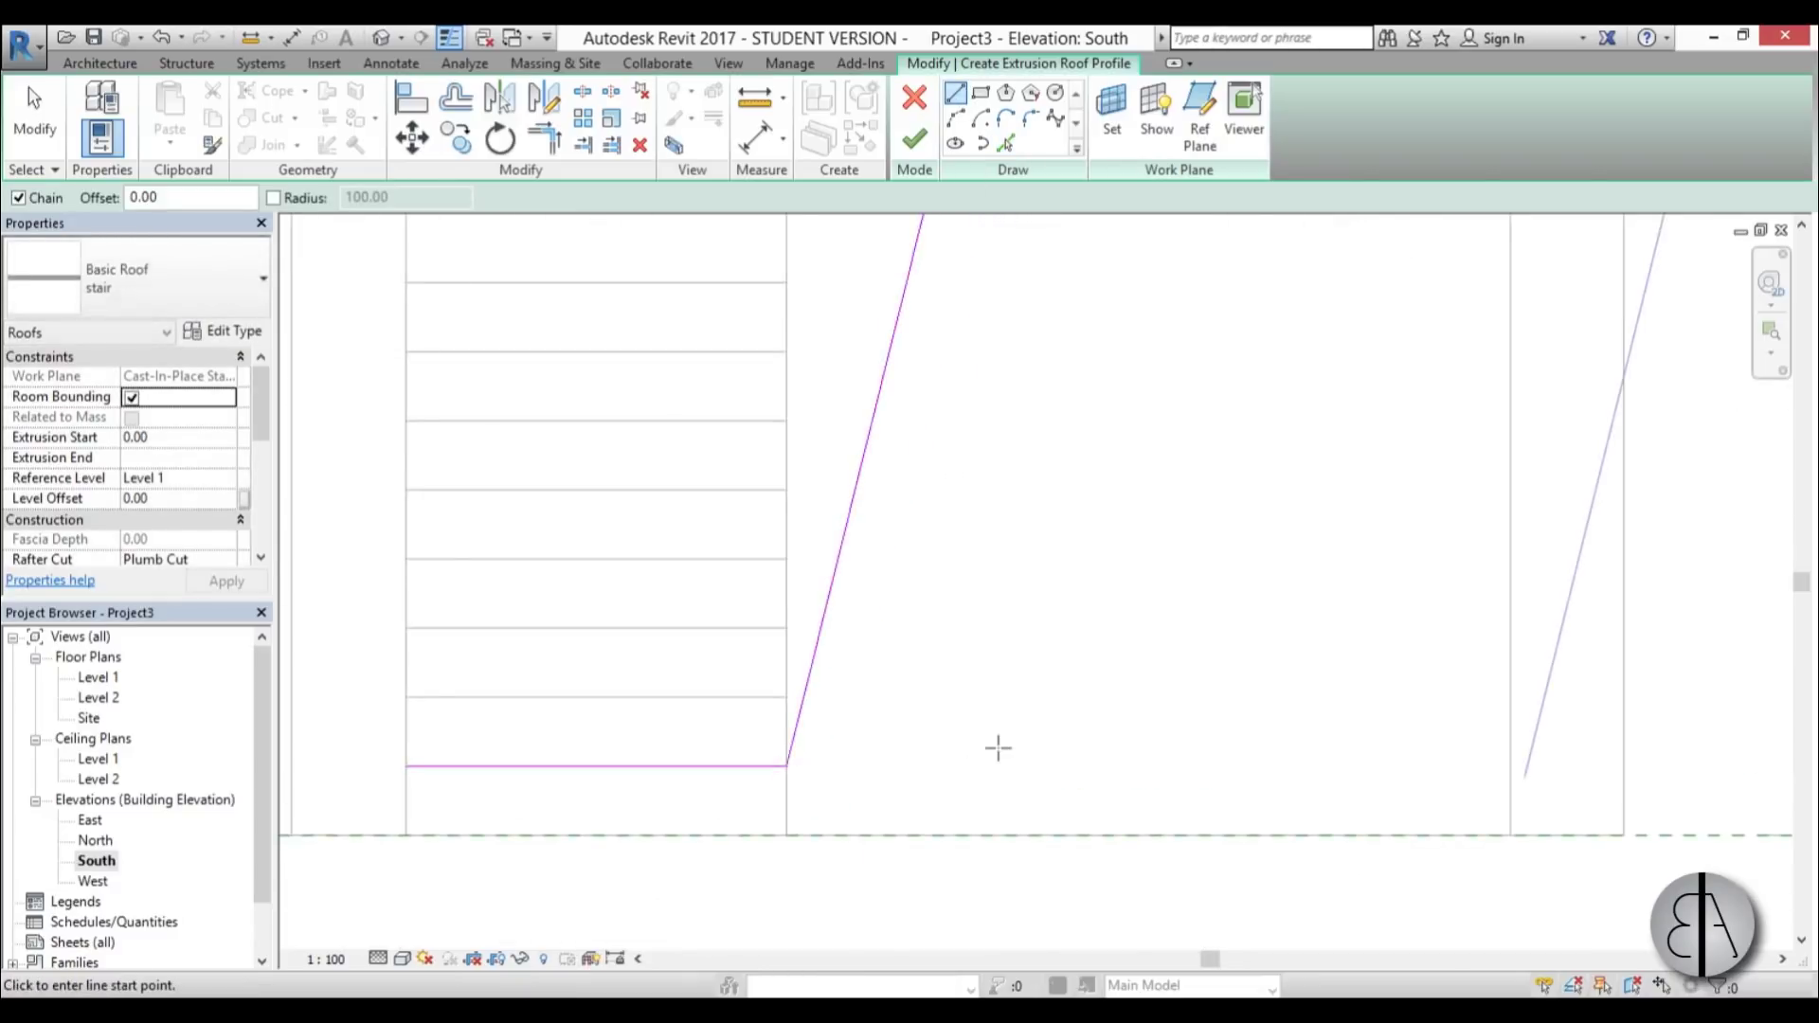
Step: Fillet both corners of the sloping profile line, with radii of about 38 cm at the upper and 46 cm at the lower corner
scroll(997, 748, down, 3)
middle_drag(1043, 519, 931, 740)
scroll(934, 445, up, 2)
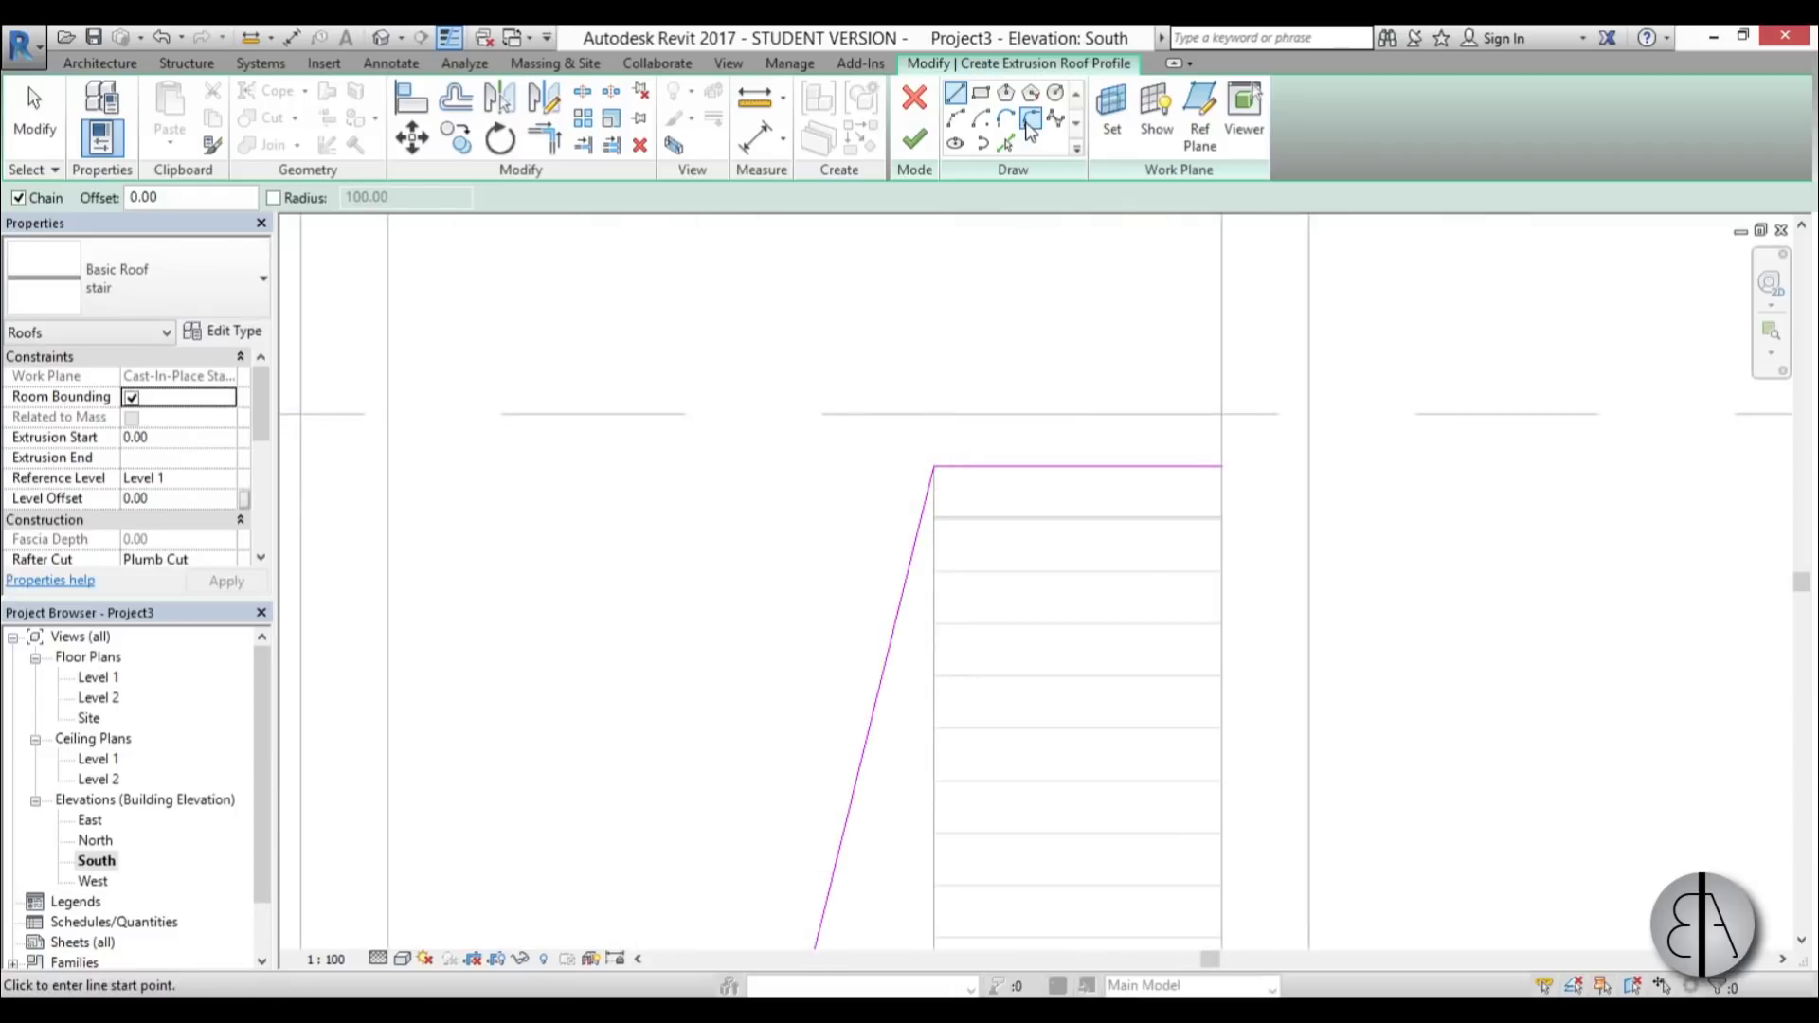
click(1031, 121)
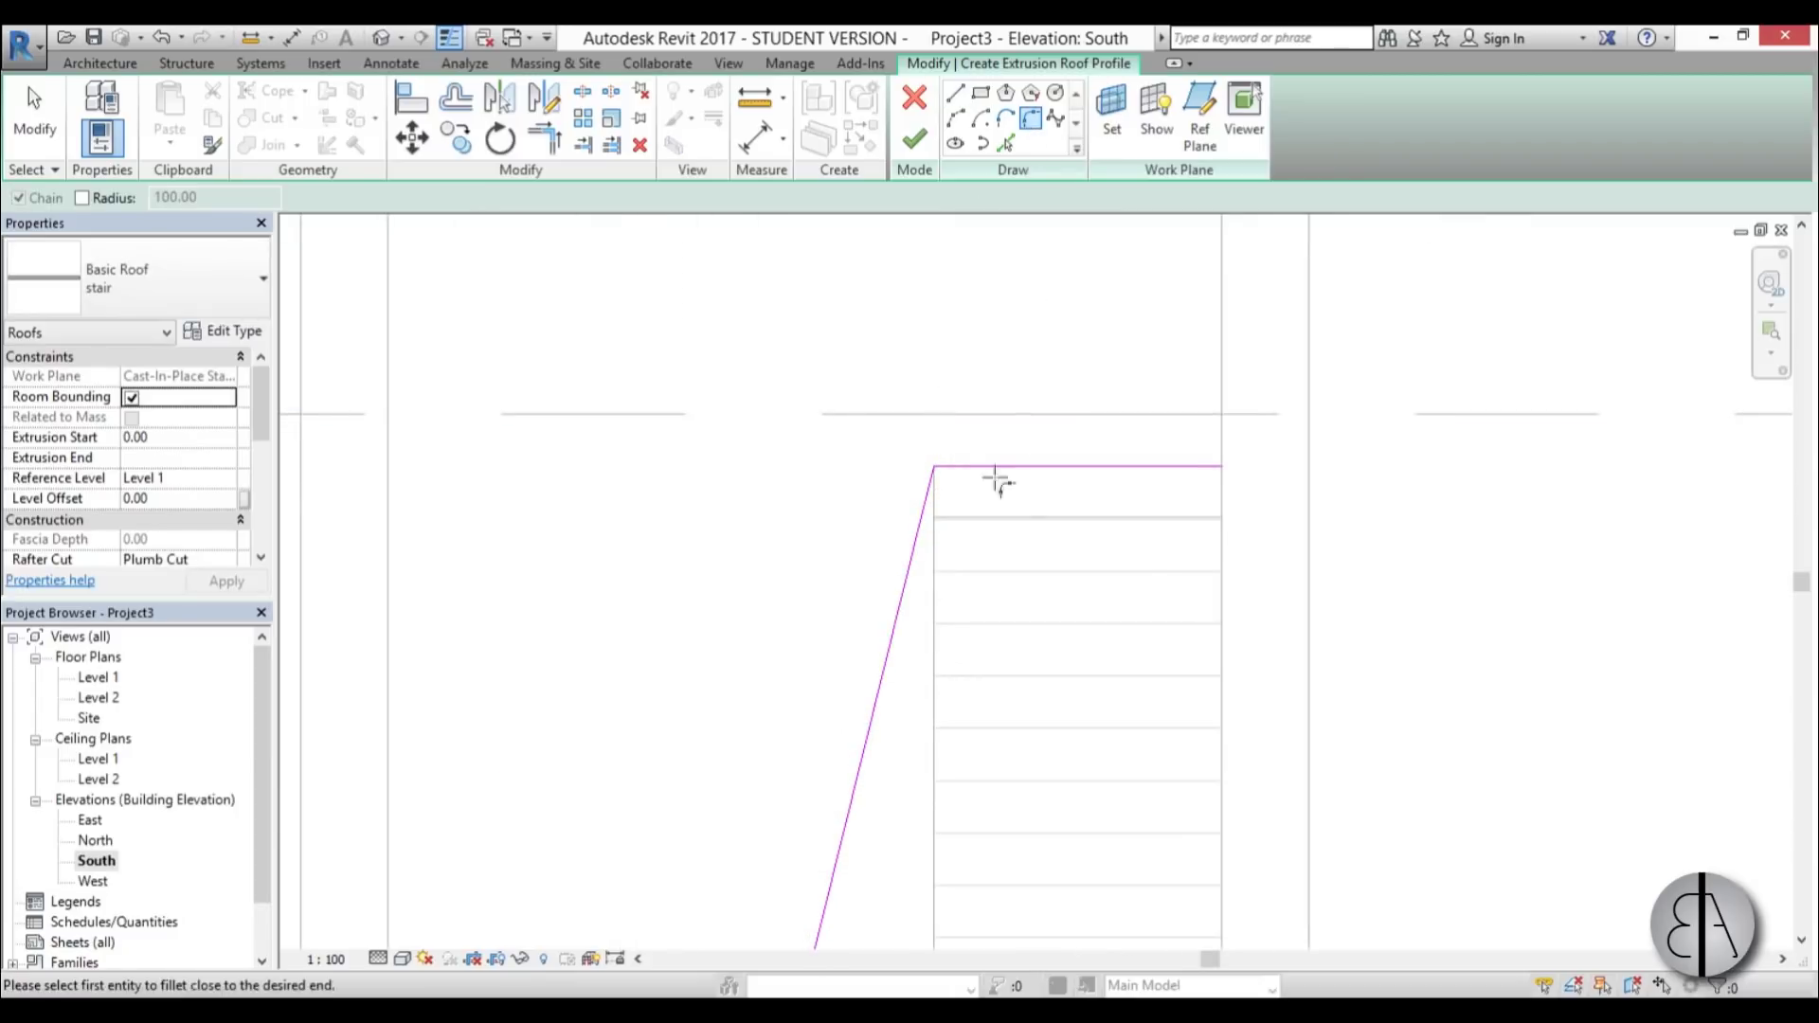
click(940, 499)
click(946, 499)
middle_drag(958, 763, 825, 637)
click(815, 637)
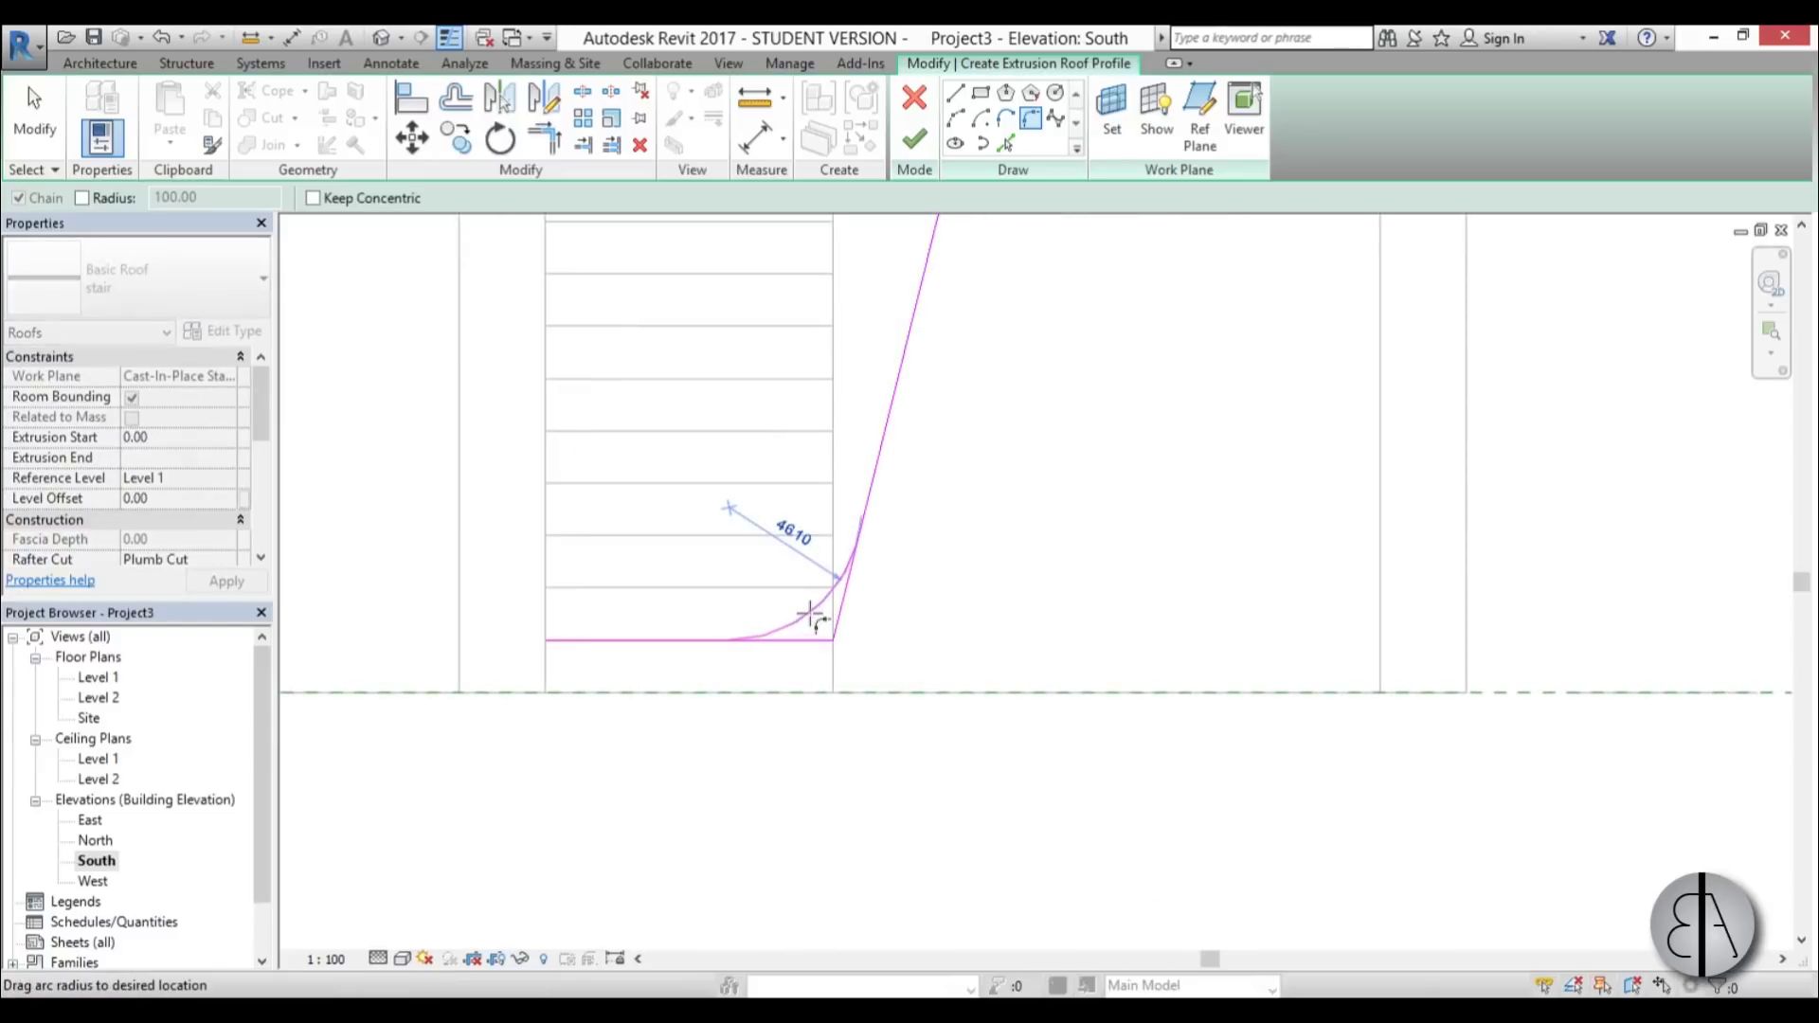
click(812, 617)
key(Escape)
Step: Set the radius of the lower and upper fillet arcs of the first profile to 20 cm
click(792, 532)
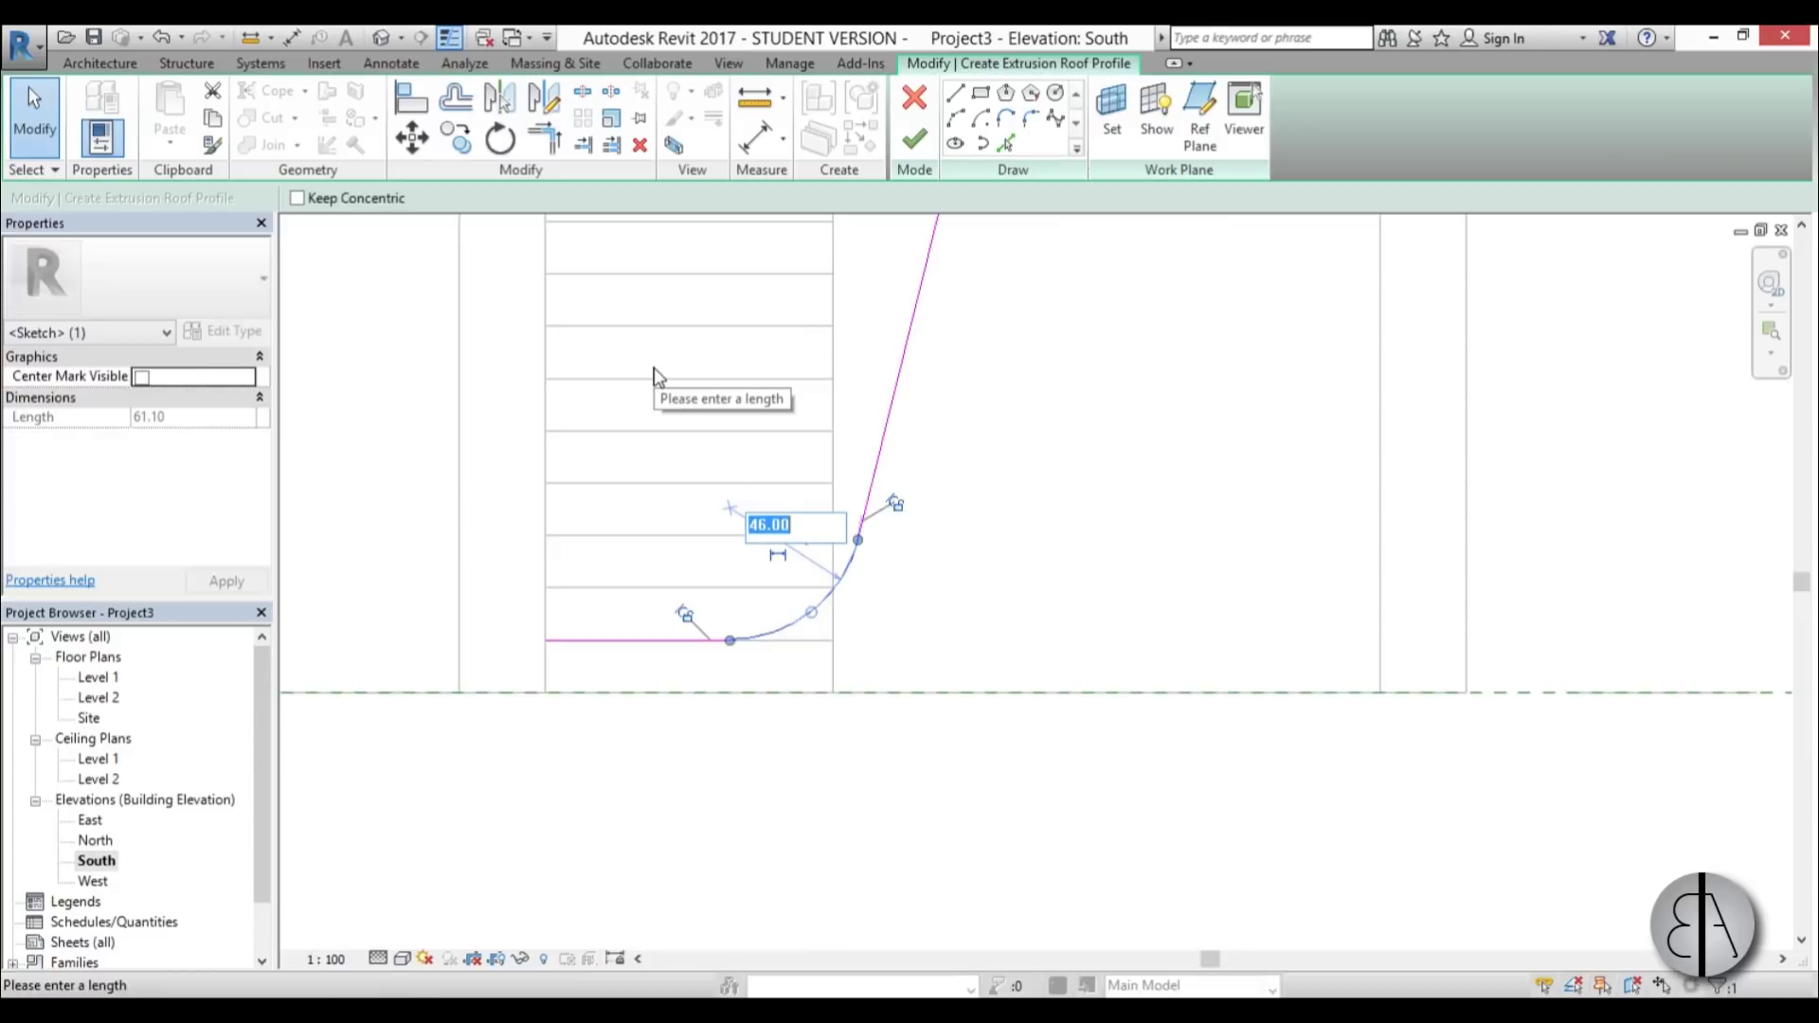
text(20)
key(Return)
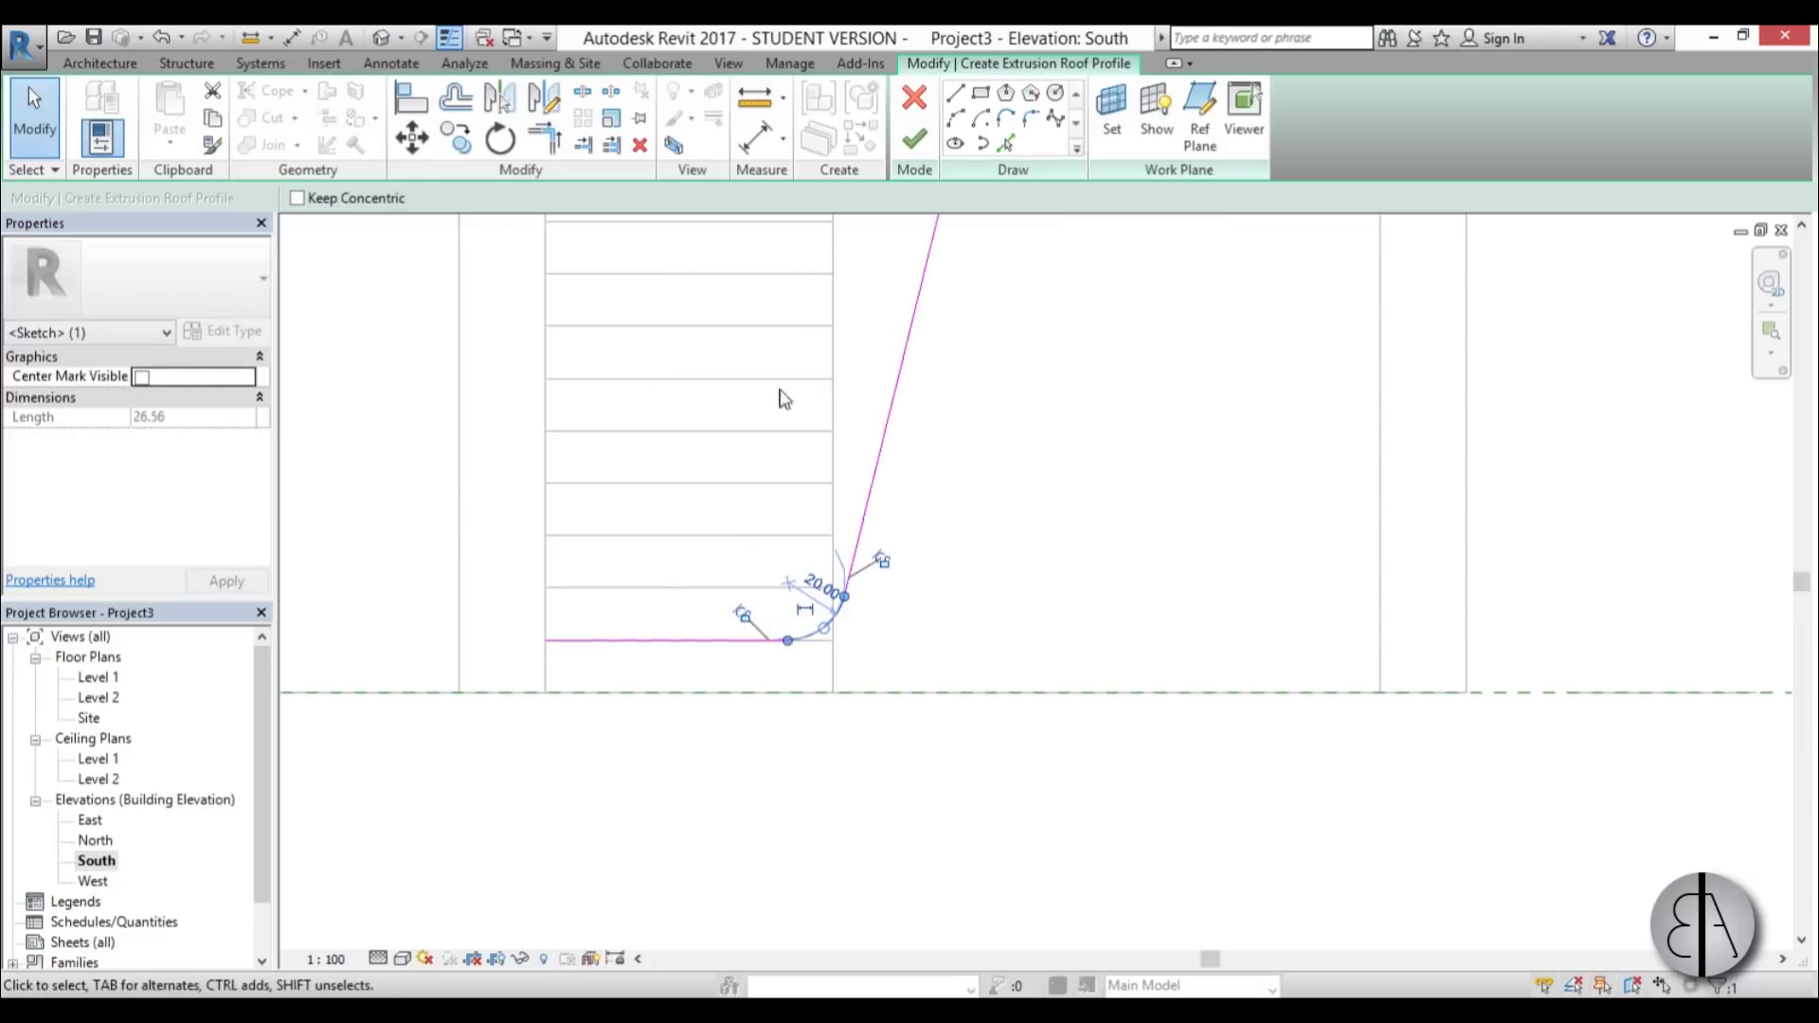
scroll(980, 534, down, 2)
middle_drag(984, 535, 877, 948)
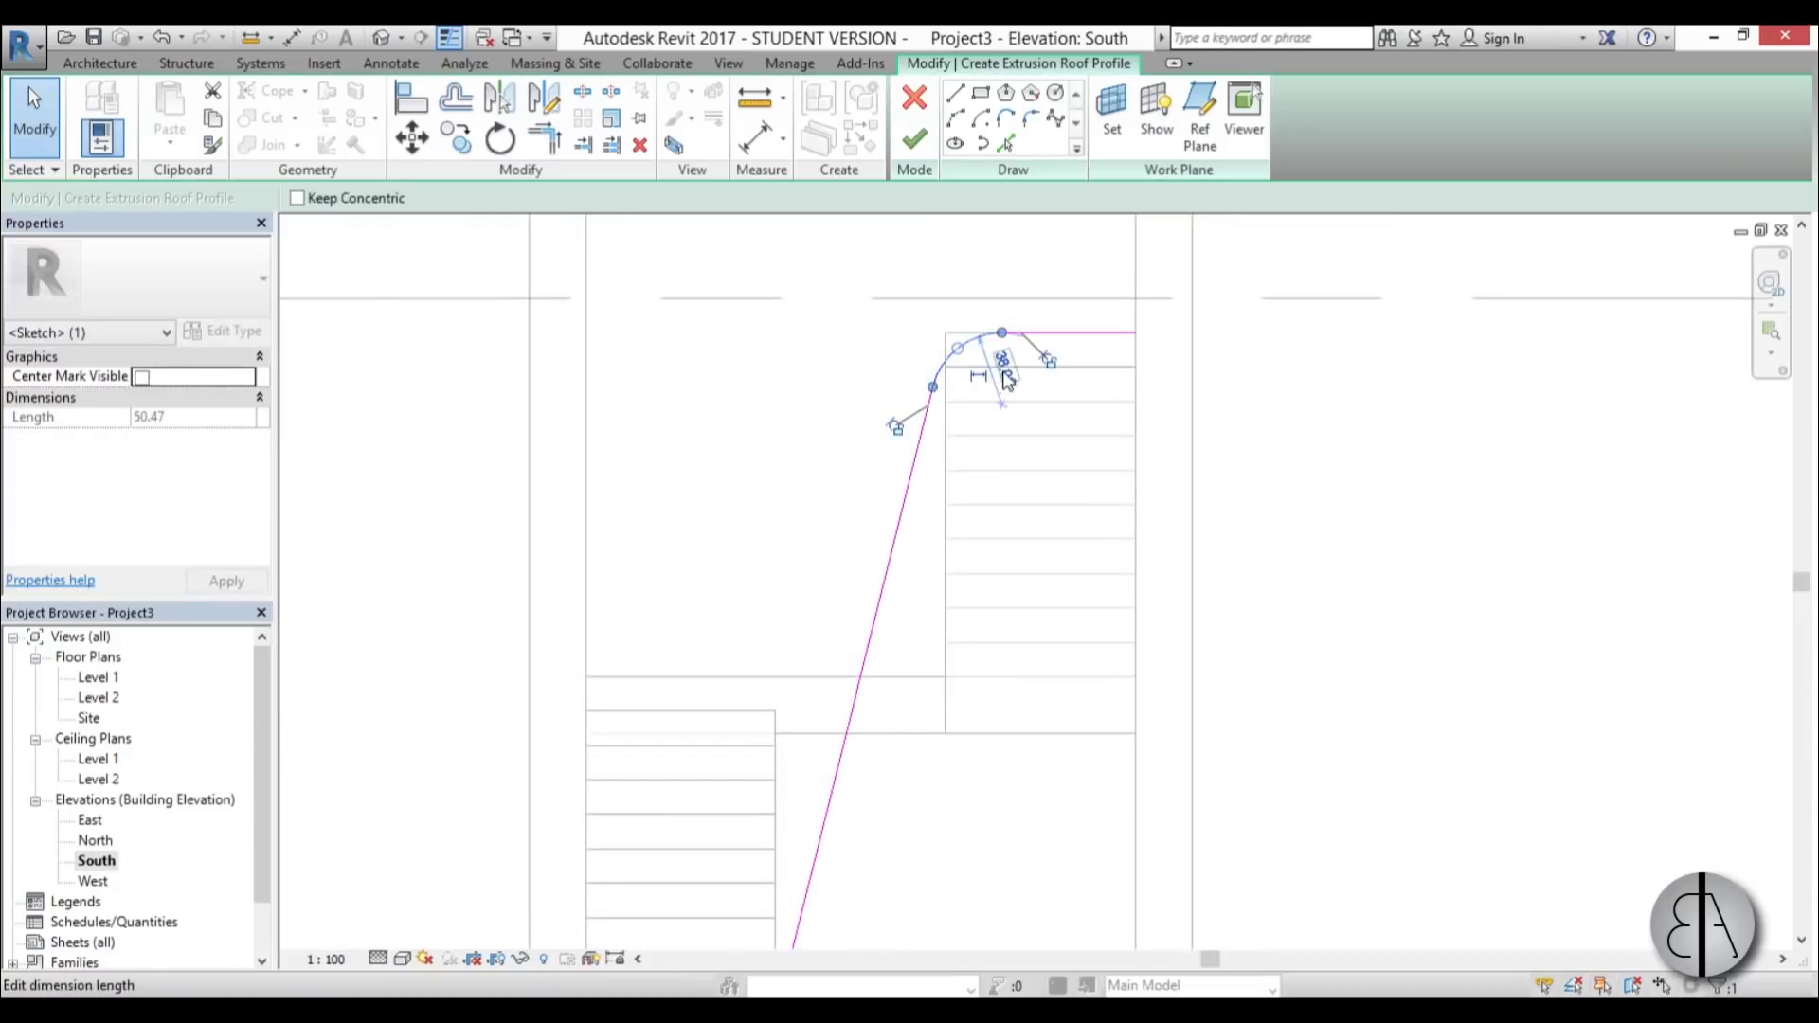
scroll(751, 499, down, 3)
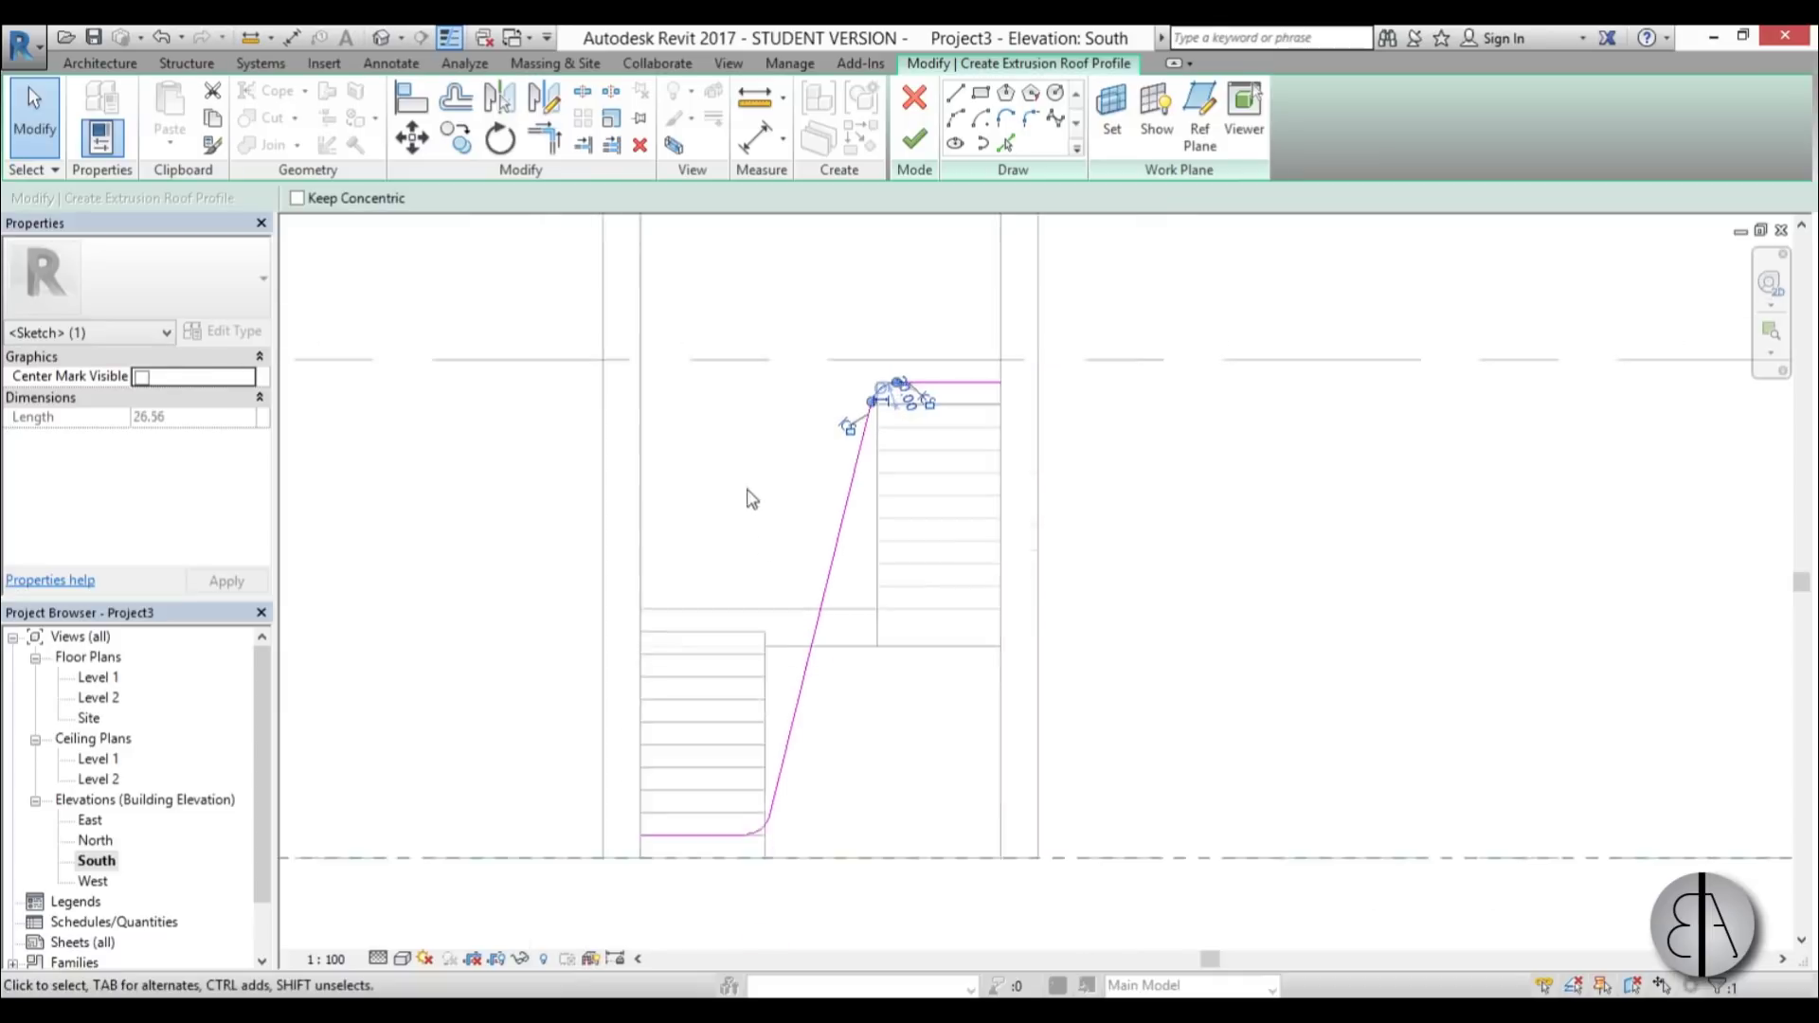
Step: Finish the first roof profile and set its extrusion end to -30.00
click(905, 152)
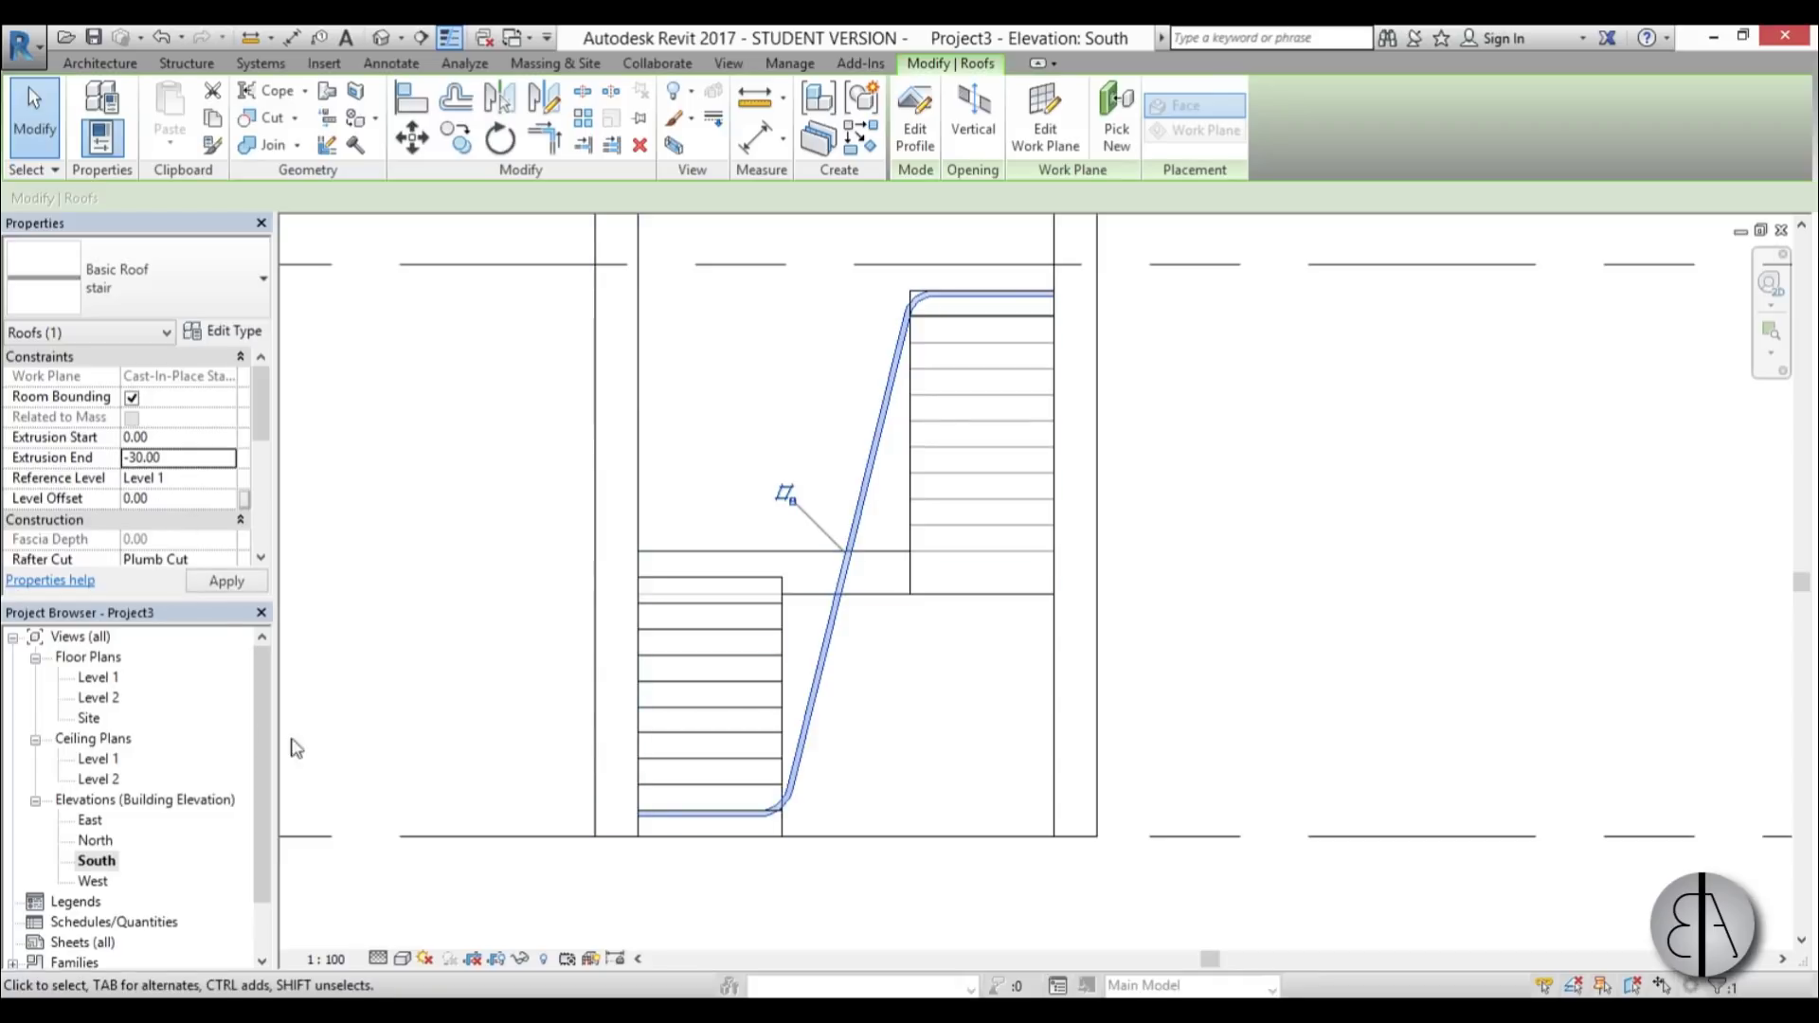
click(910, 756)
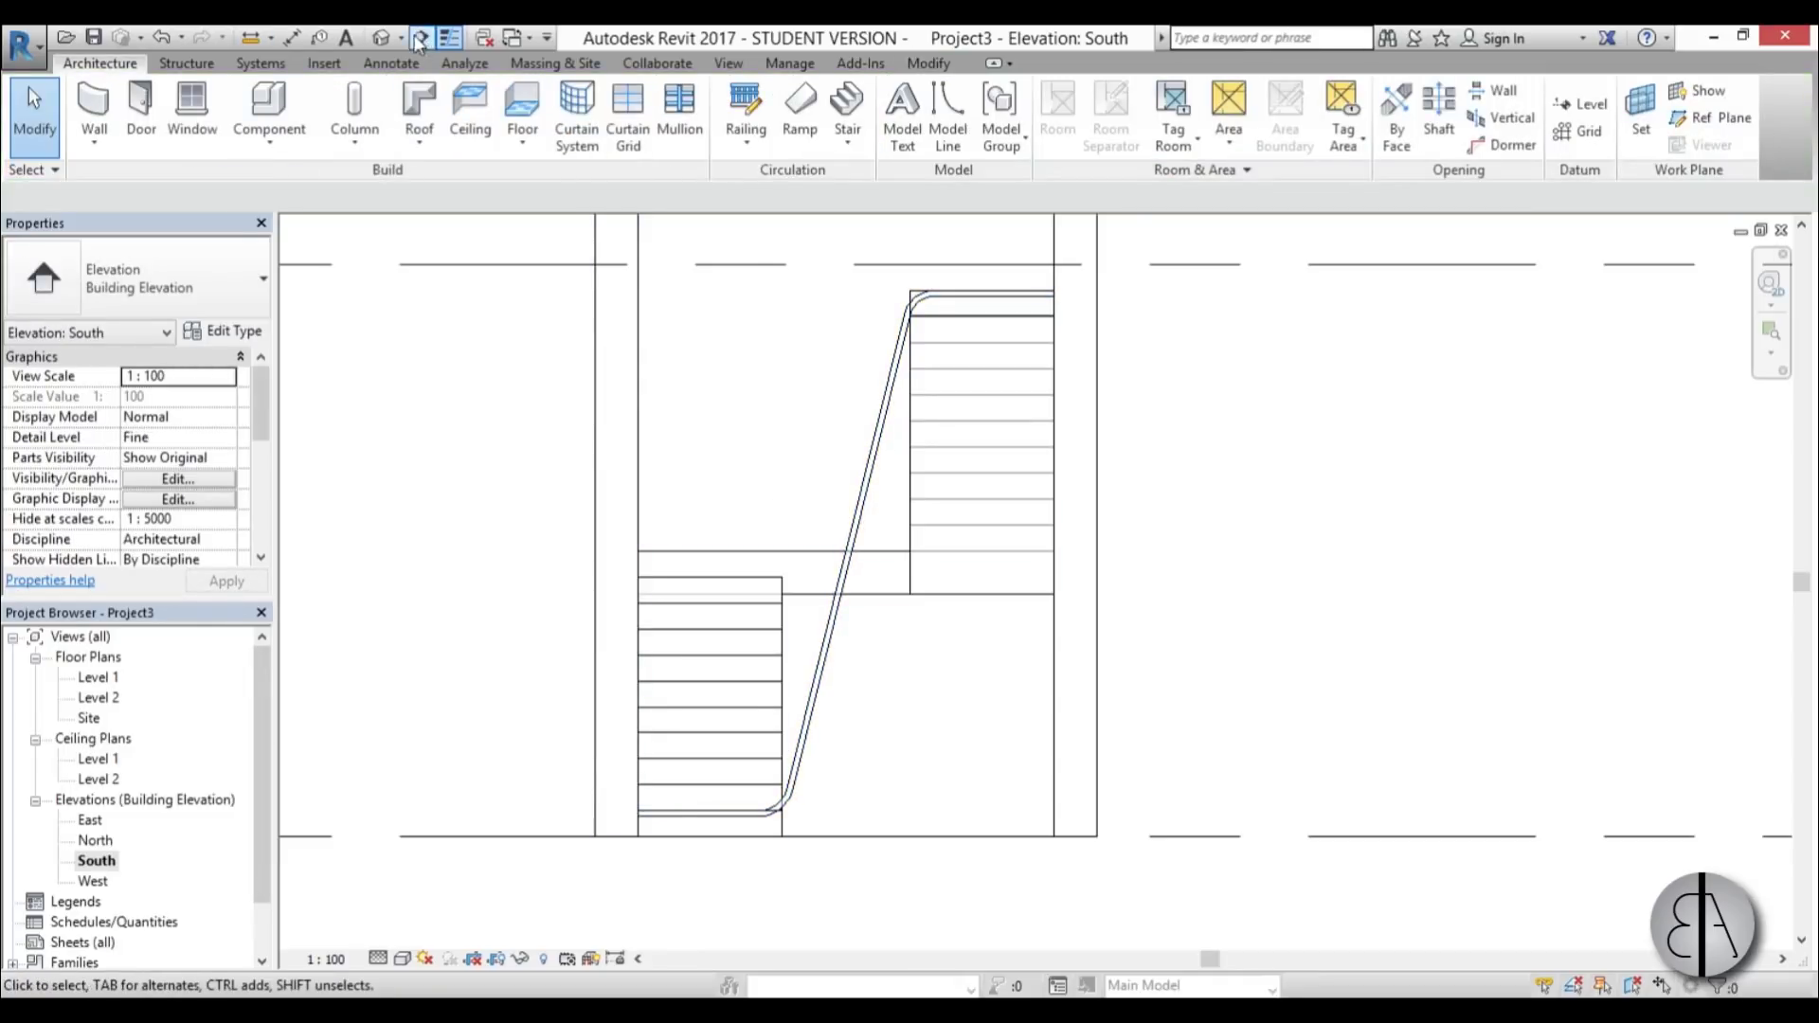
Step: Examine in 3D how the first extruded roof strip sits on the lowest step and runs up to the second flight
click(382, 42)
scroll(1238, 657, up, 4)
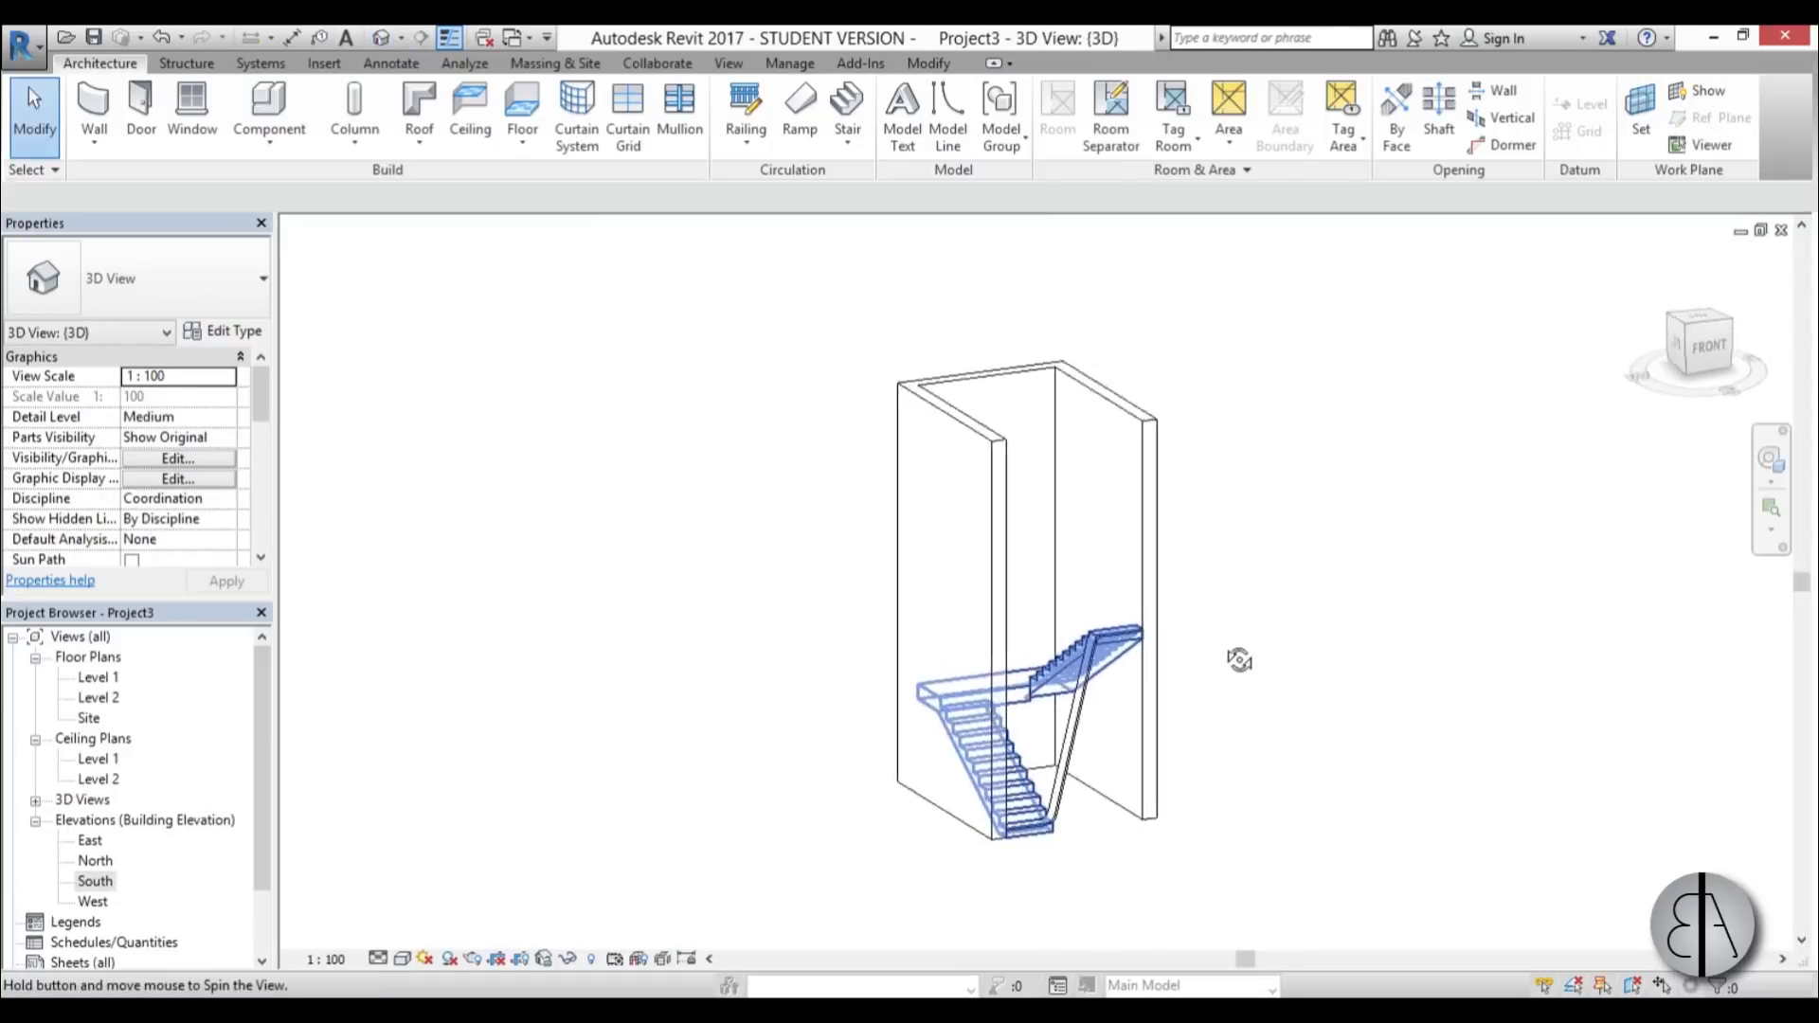
scroll(1086, 681, up, 1)
scroll(1157, 748, down, 1)
middle_drag(1157, 748, 1043, 463)
shift+middle_drag(1018, 599, 969, 626)
scroll(971, 635, up, 3)
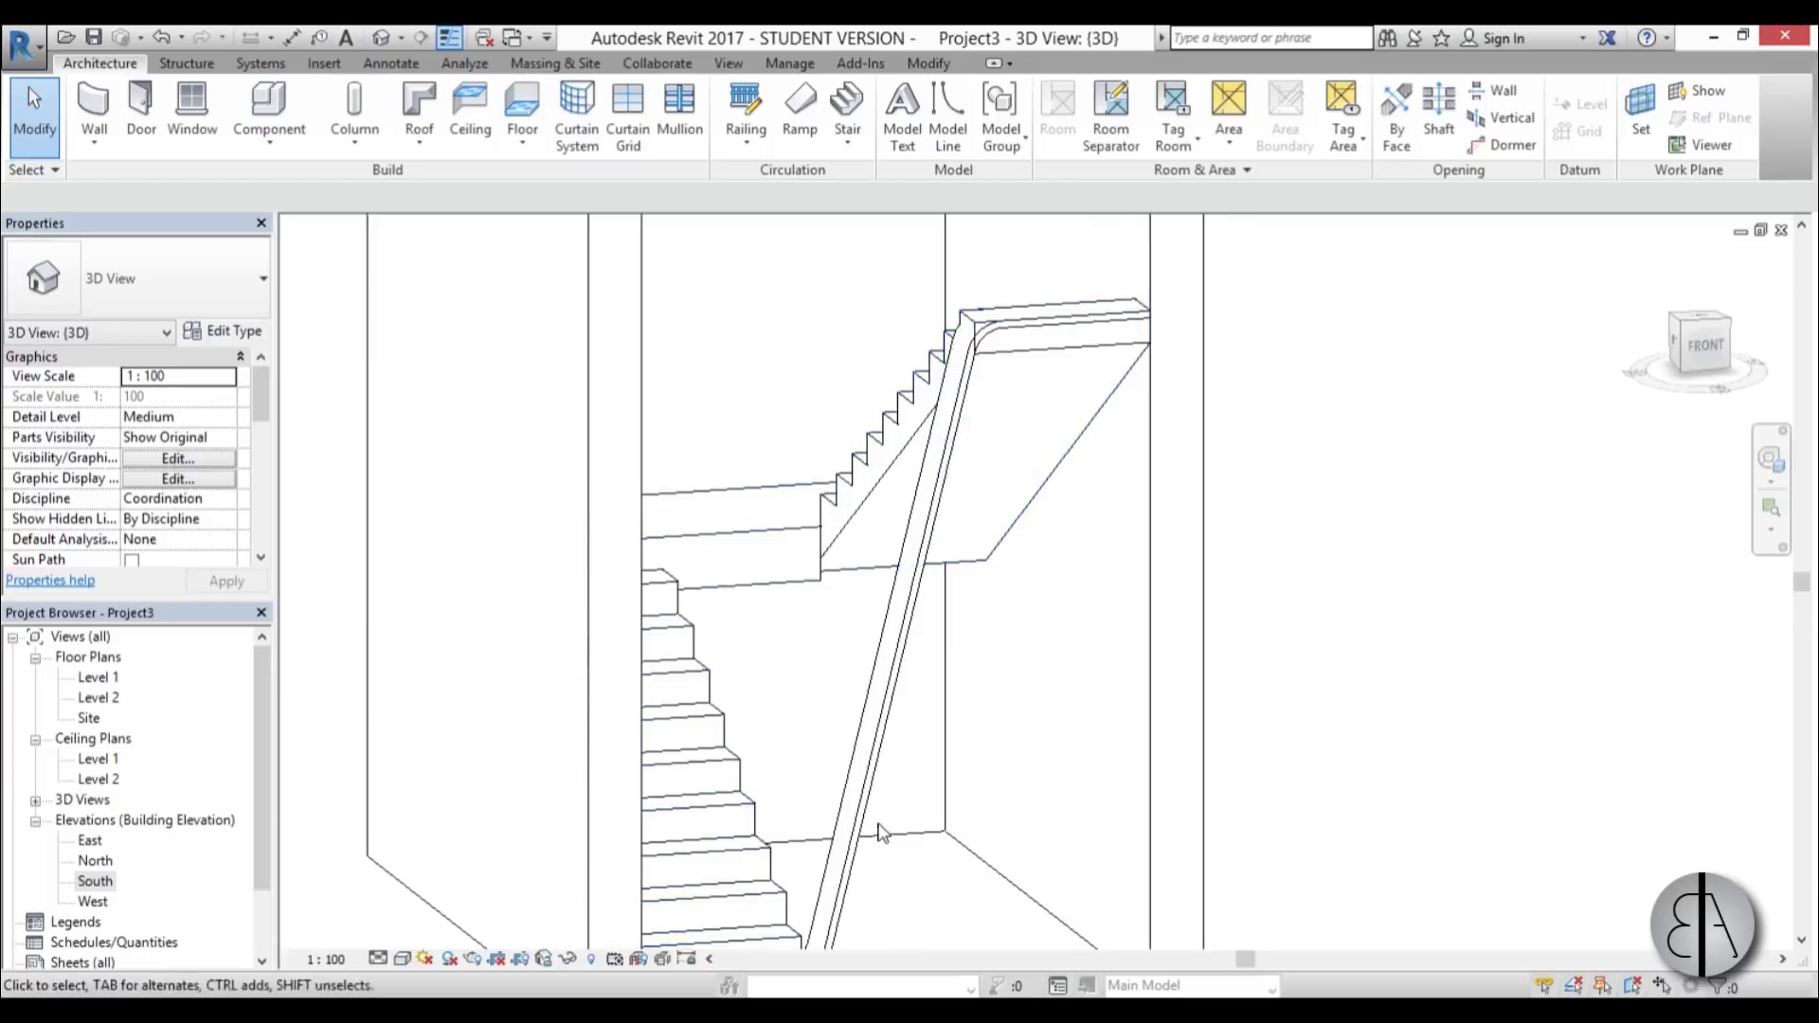
middle_drag(890, 498, 893, 589)
click(848, 715)
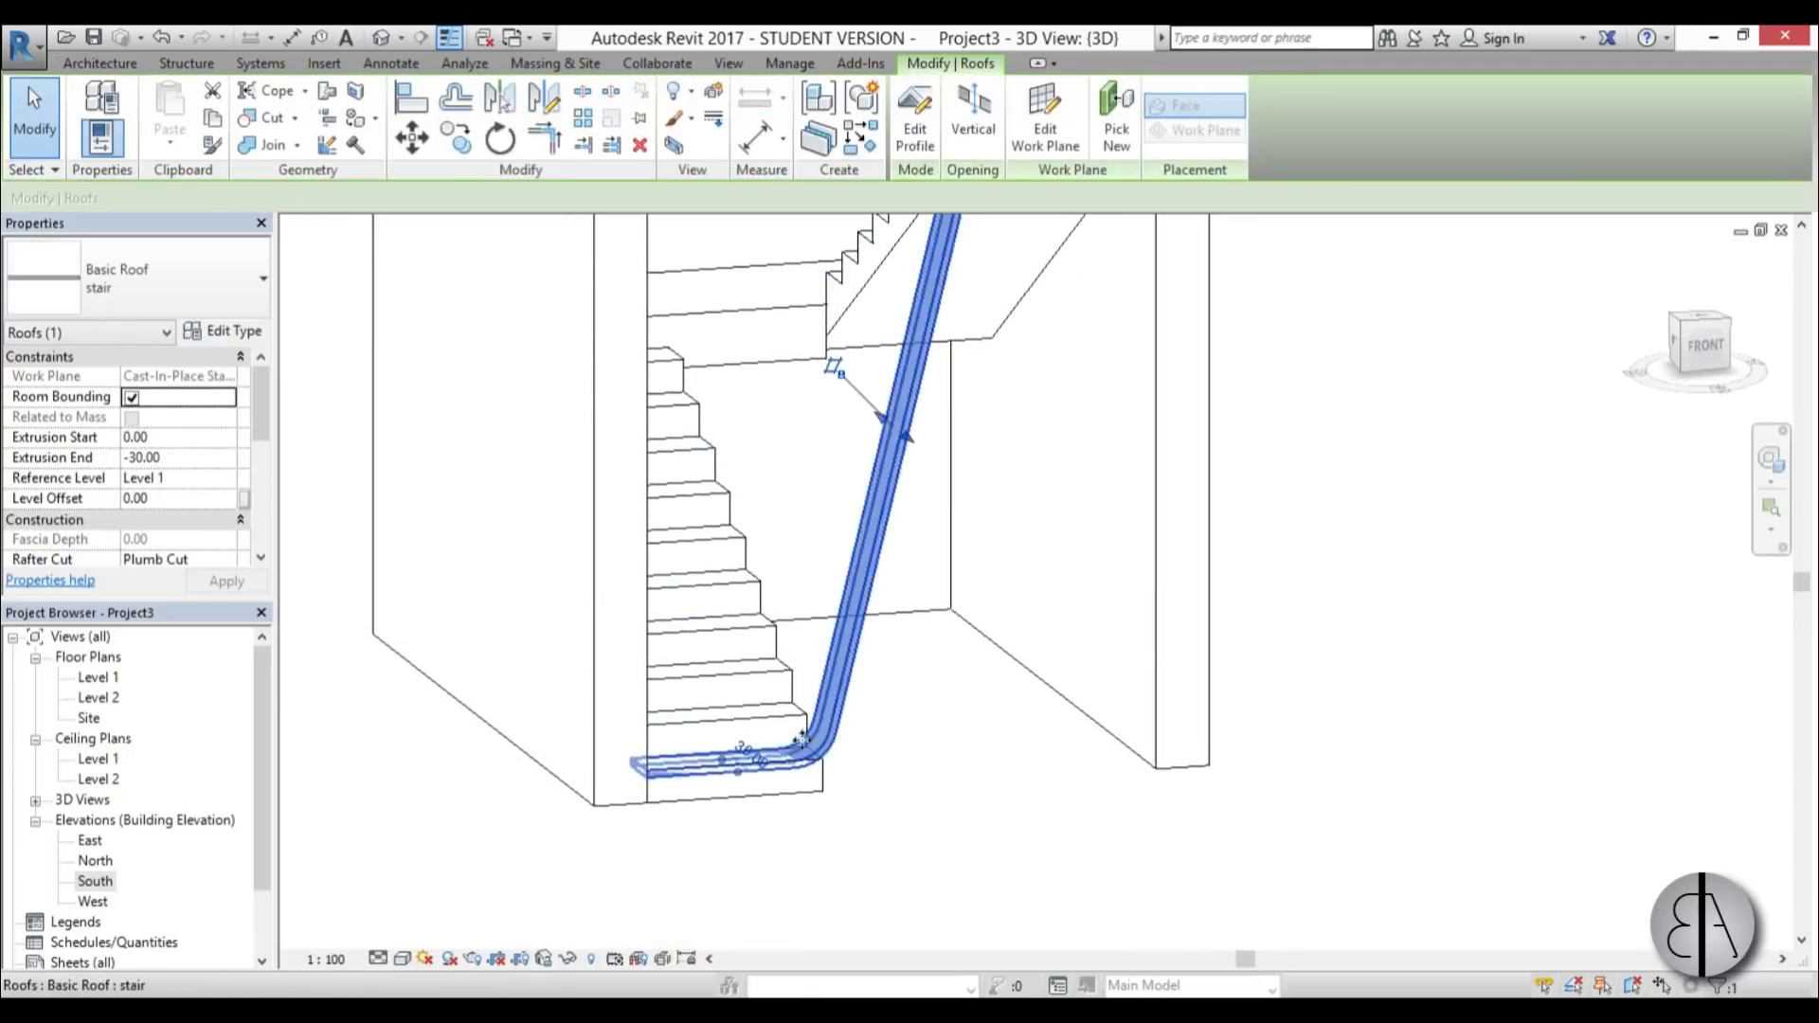
scroll(873, 855, up, 3)
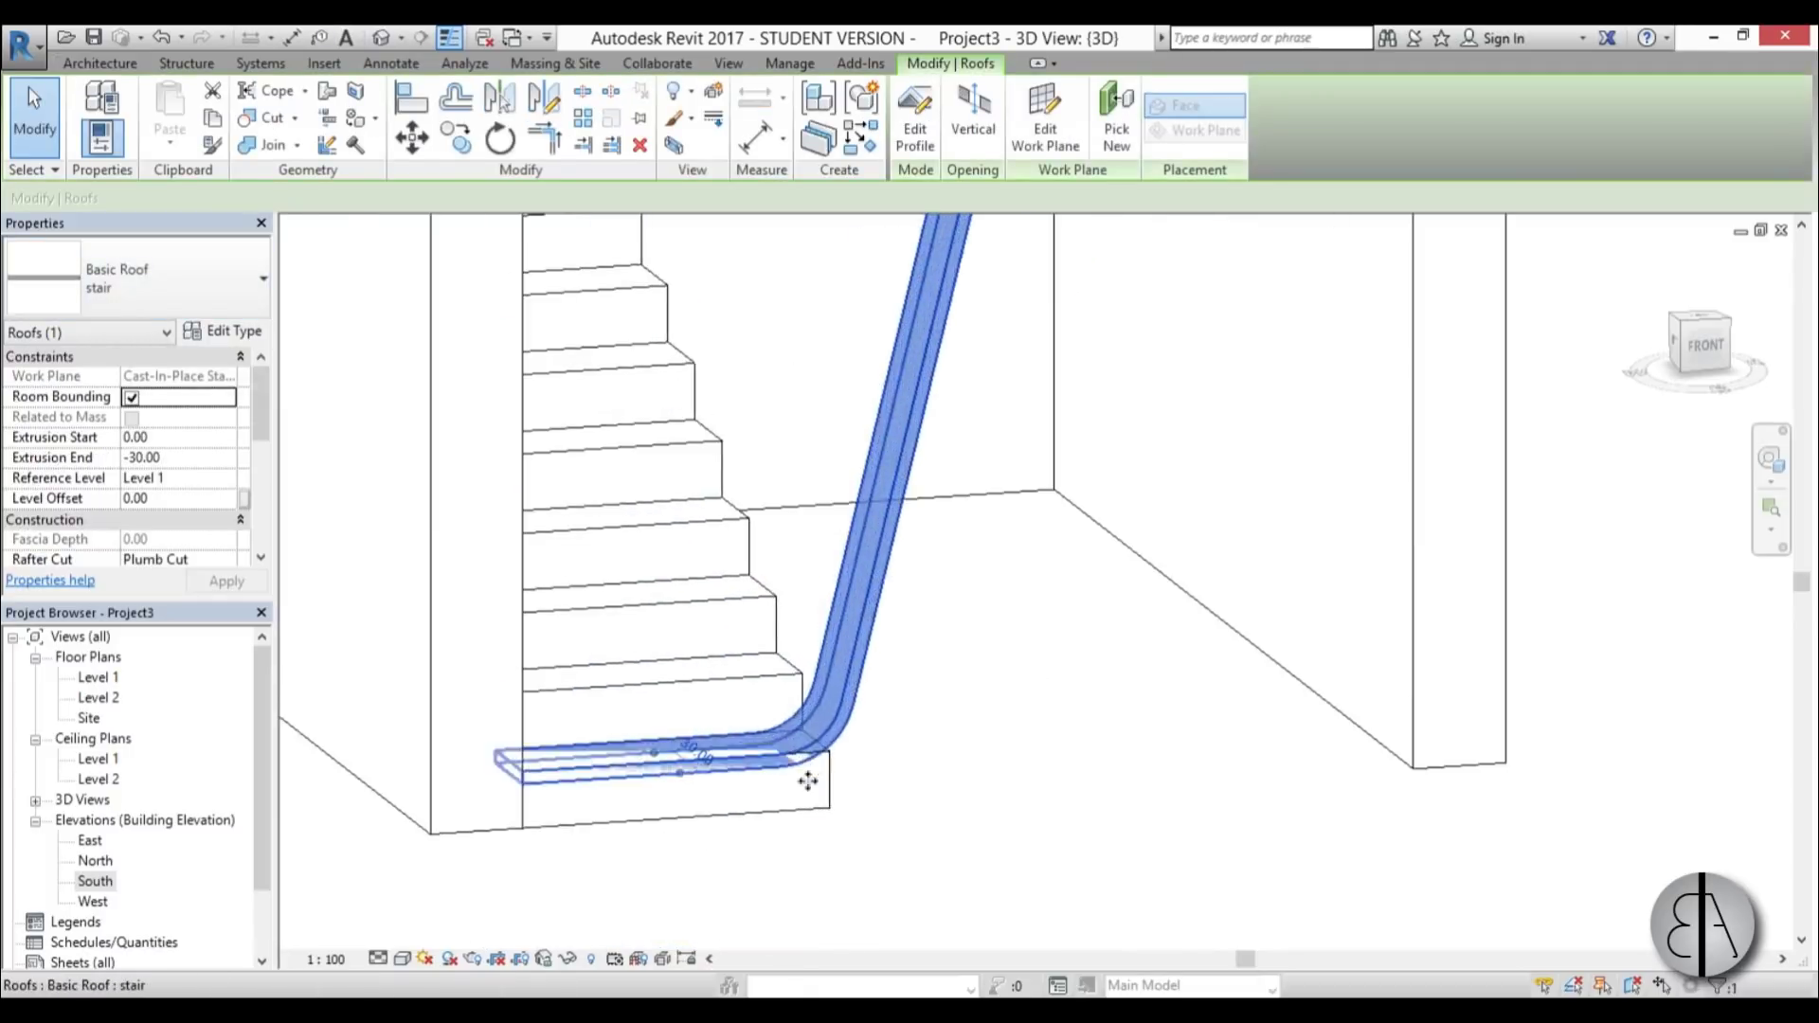
middle_drag(596, 774, 593, 773)
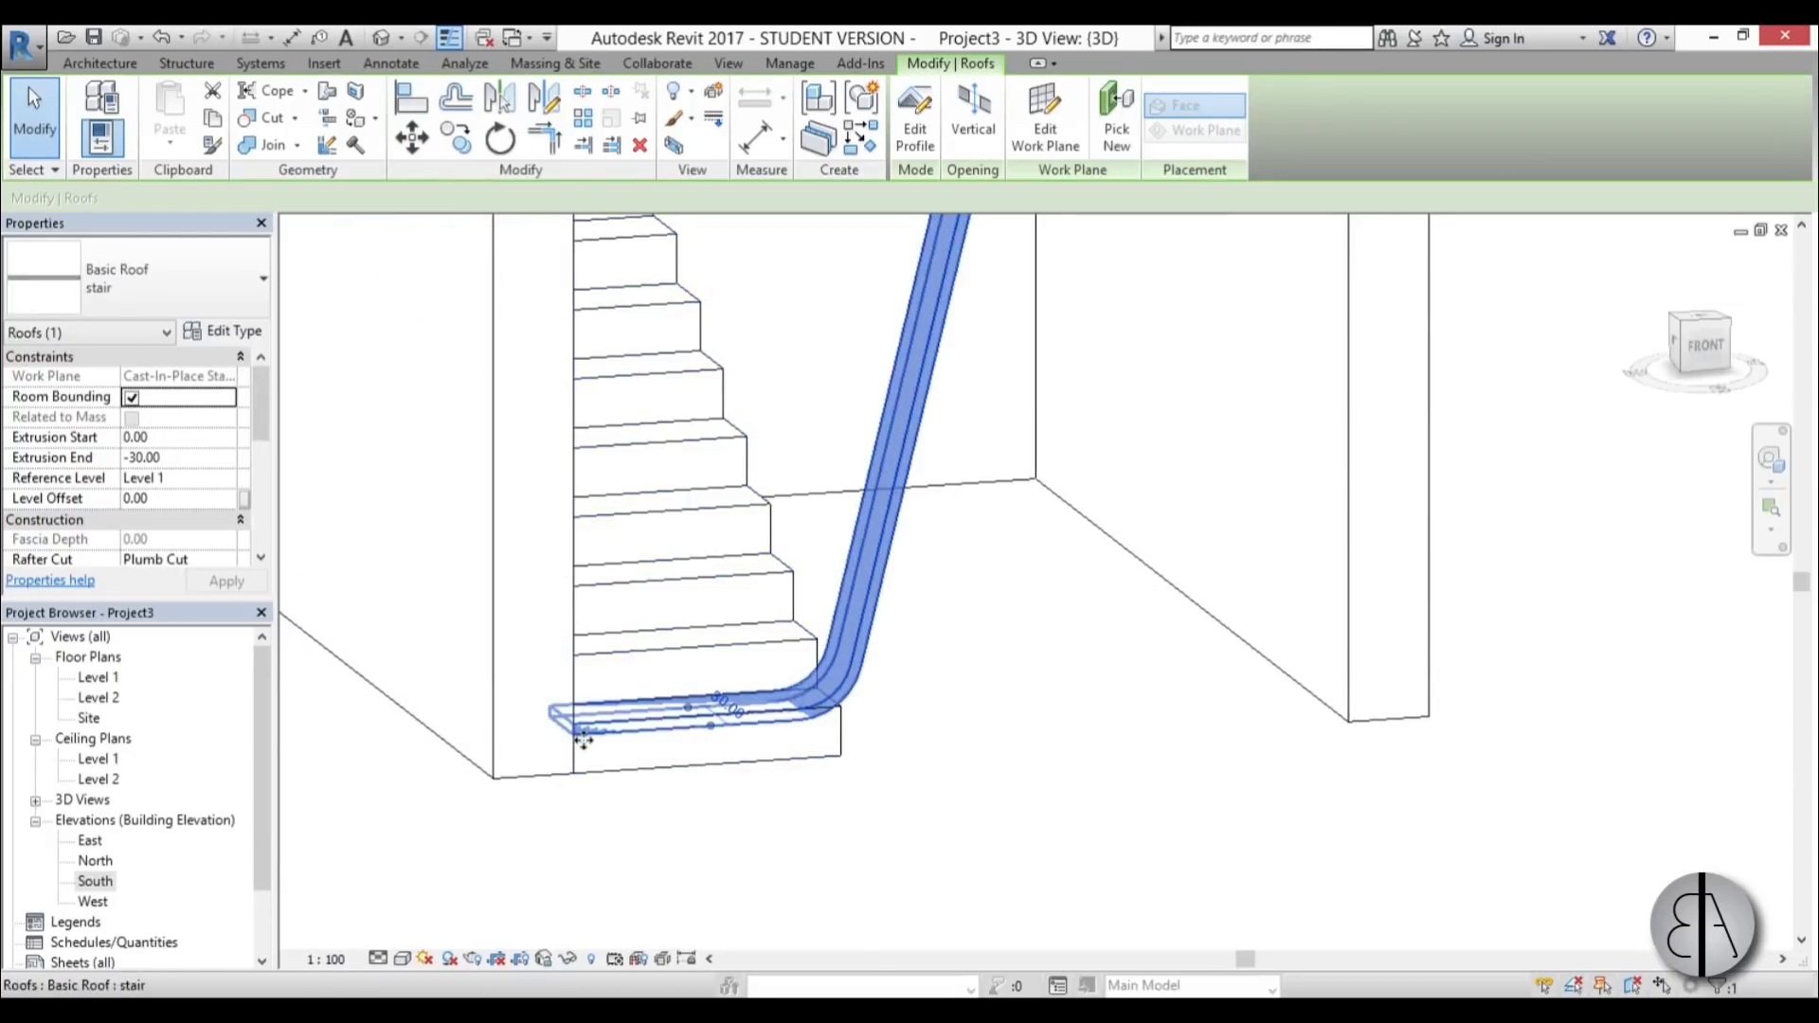
scroll(585, 736, up, 2)
middle_drag(597, 739, 634, 780)
scroll(585, 751, up, 4)
scroll(584, 752, down, 3)
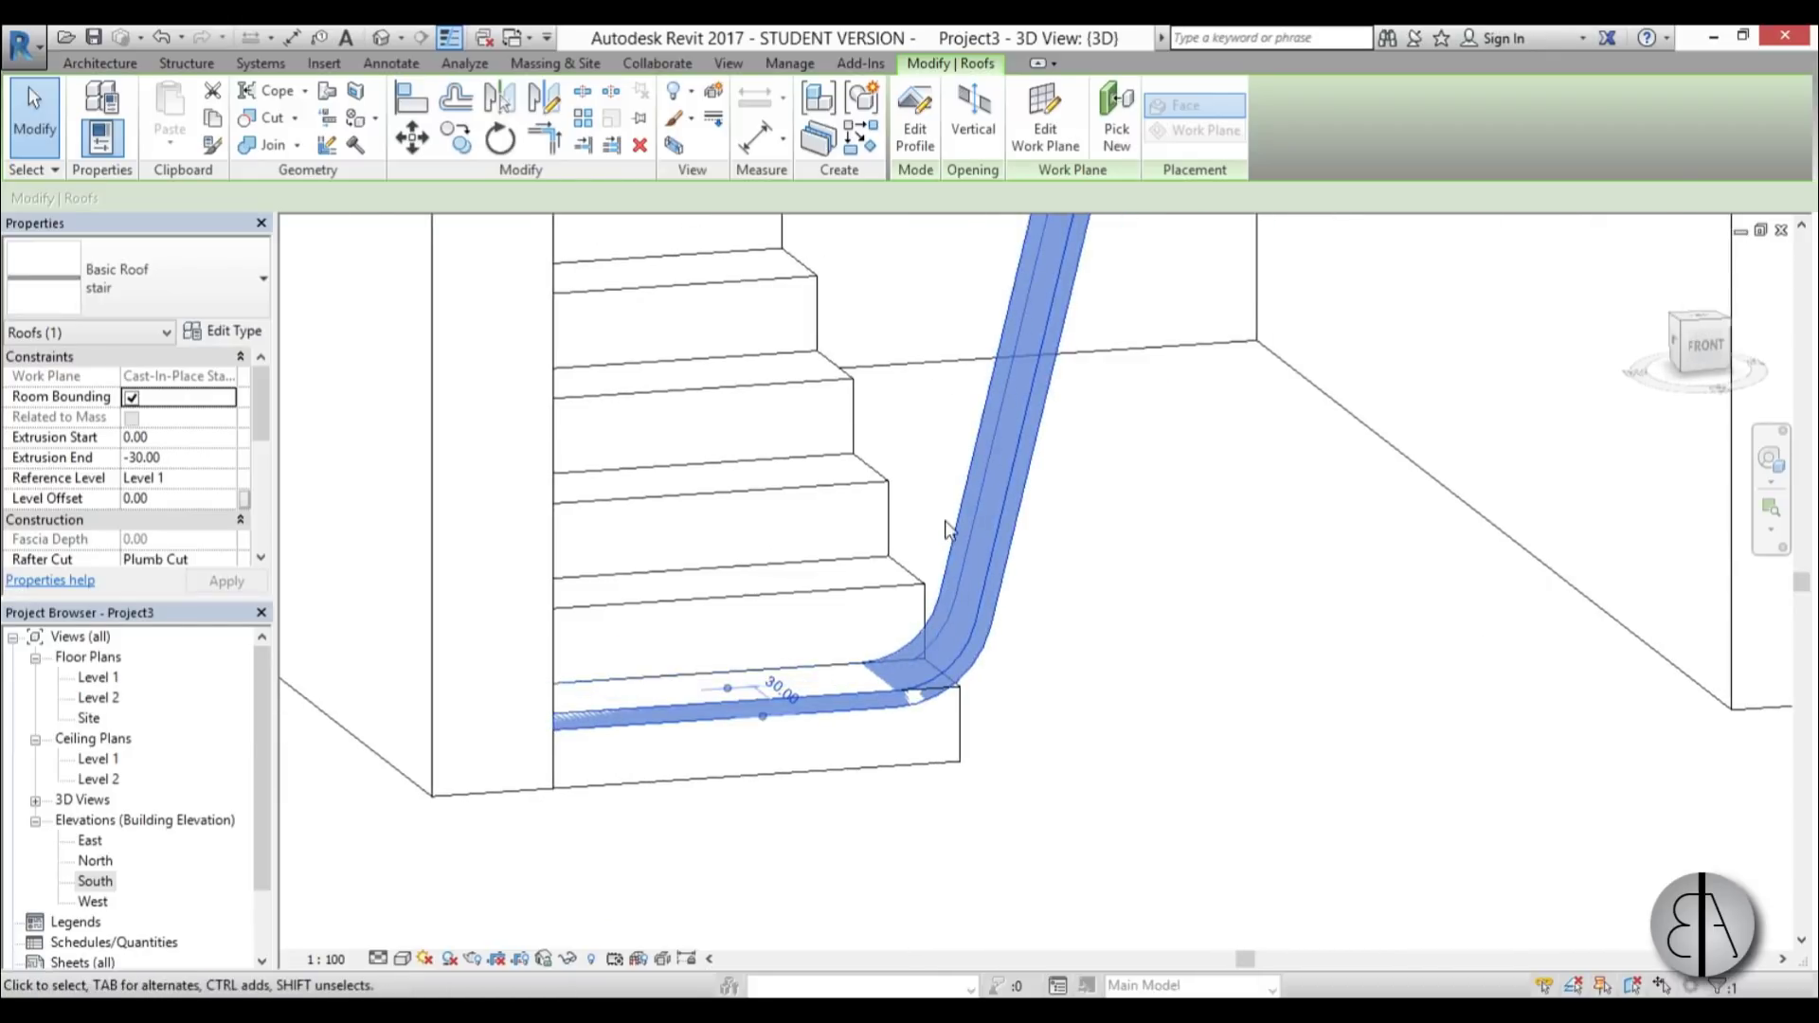
middle_drag(738, 706, 693, 751)
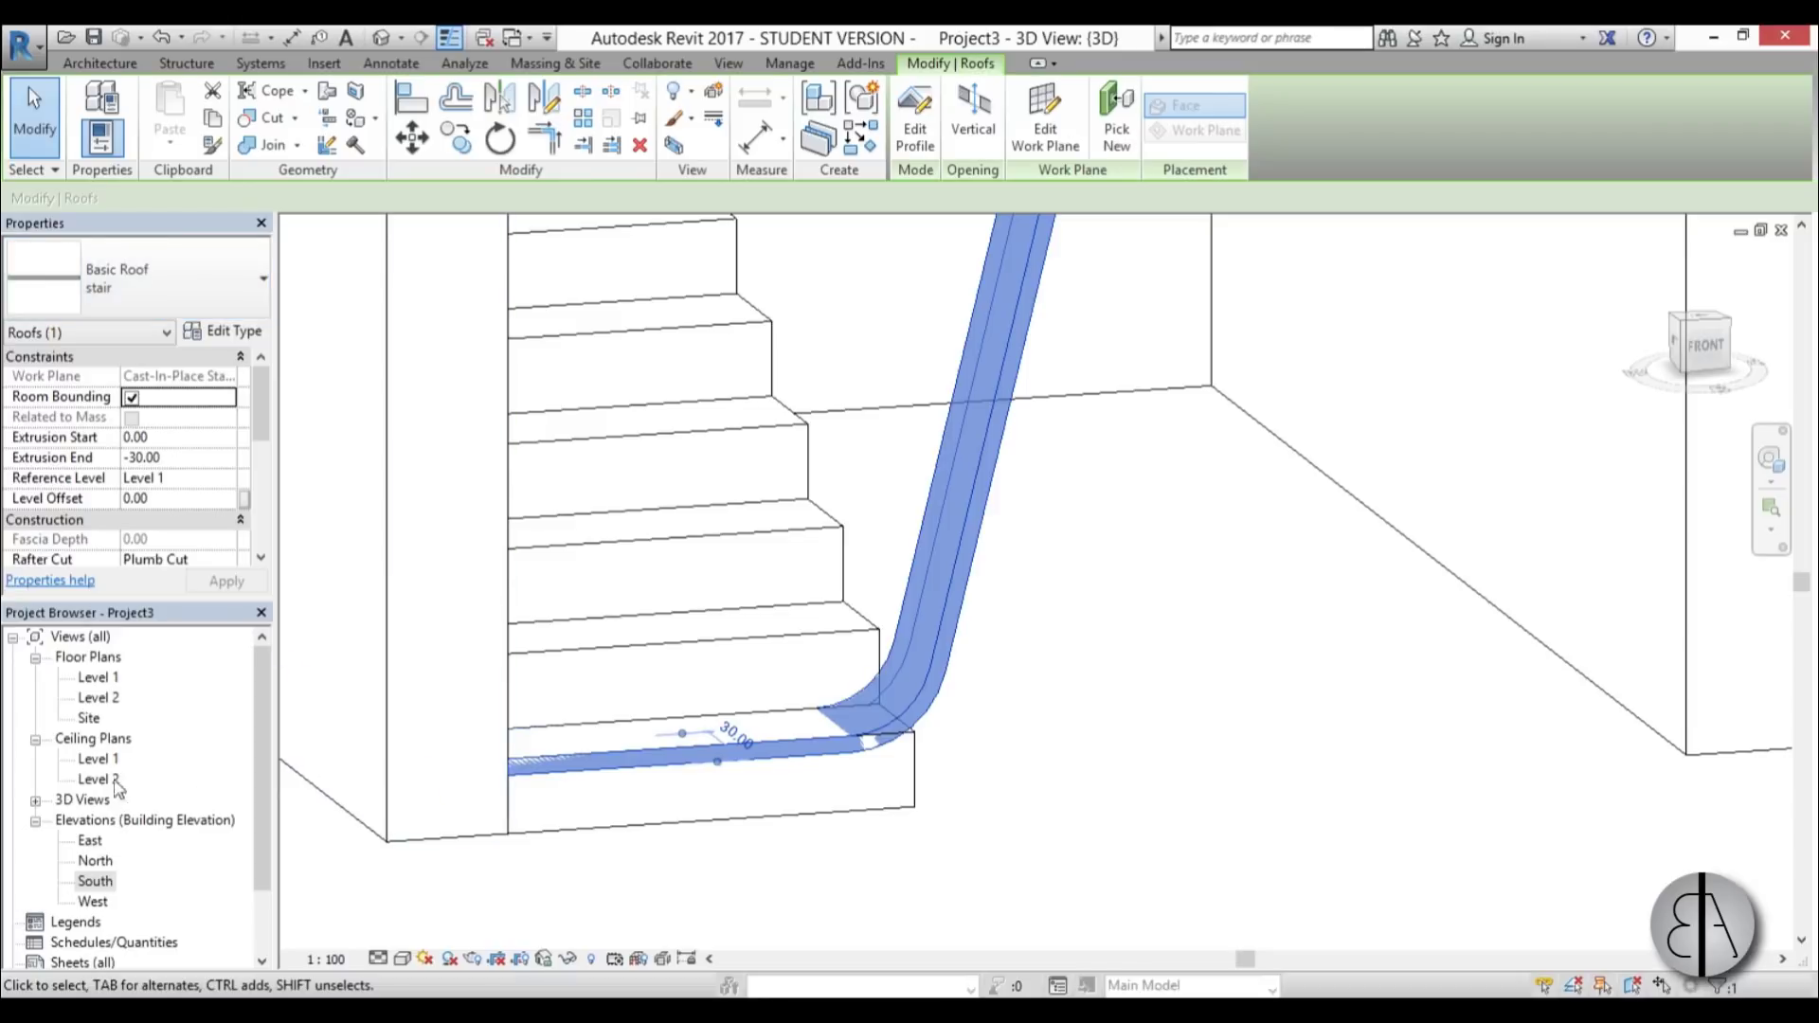
Step: Start a second roof by extrusion in the South elevation on the second riser's face, referenced to Level 1
double_click(94, 881)
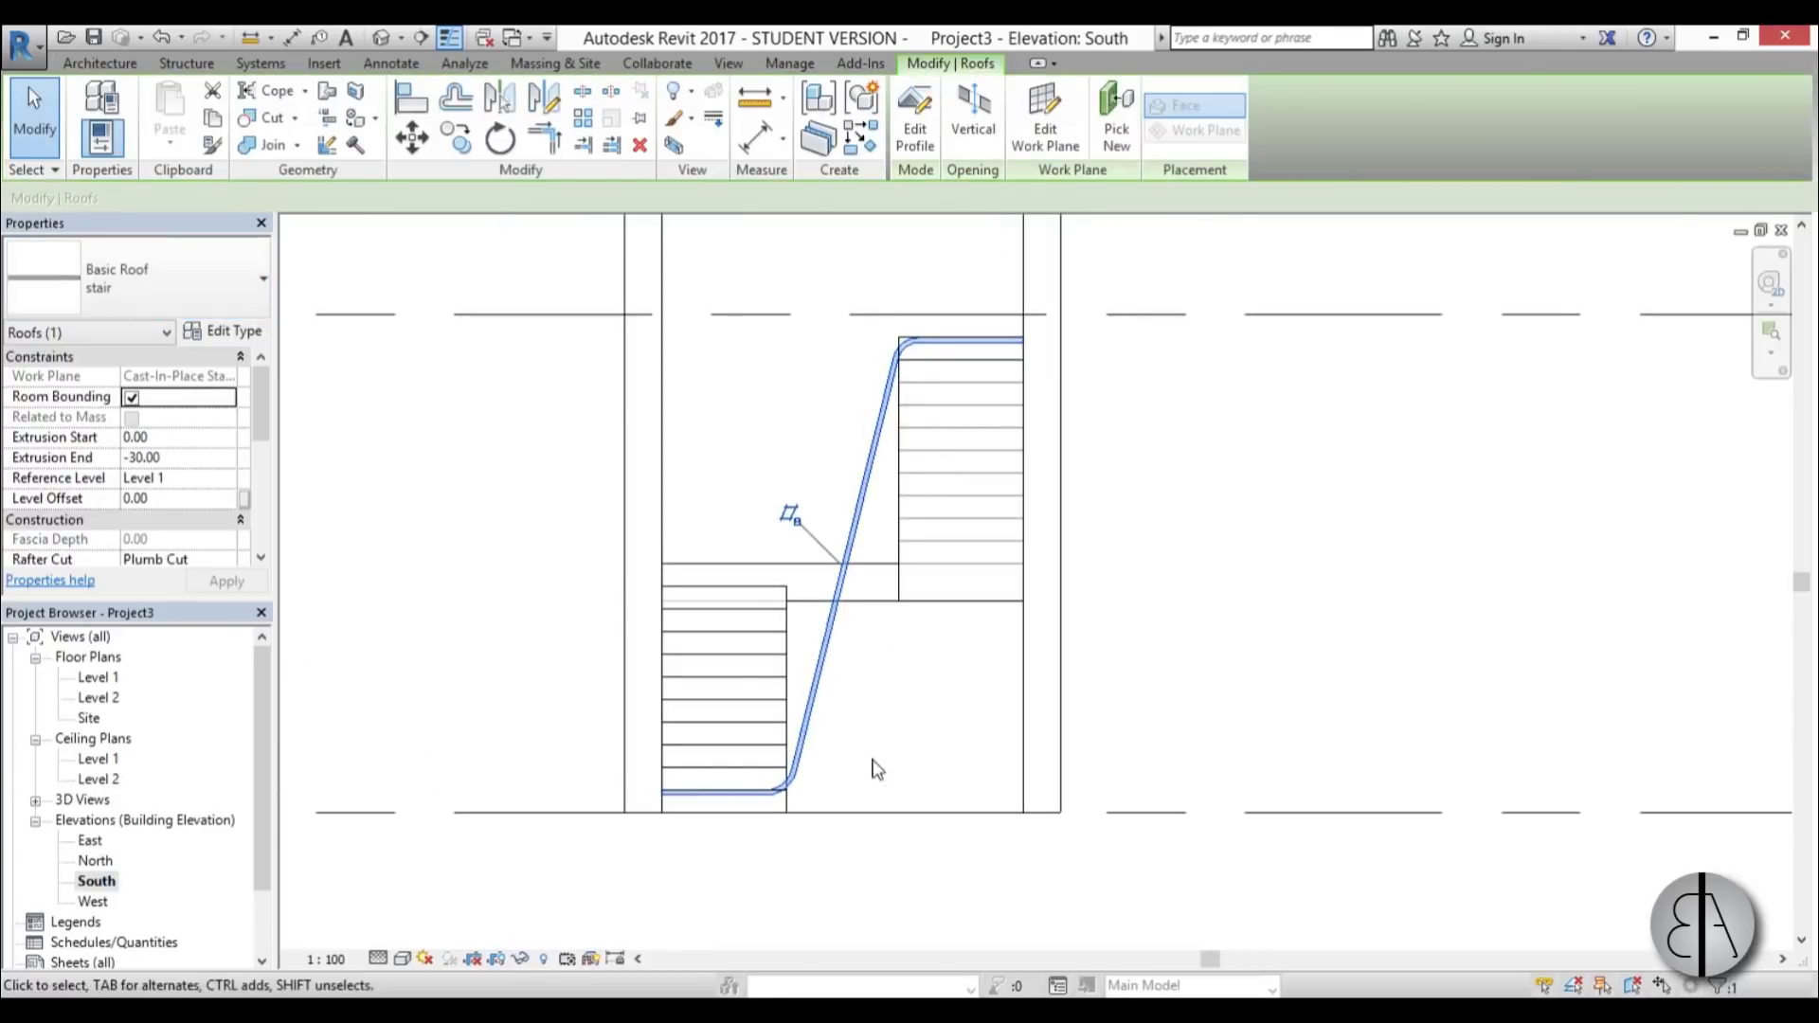
scroll(864, 701, up, 1)
scroll(868, 363, up, 1)
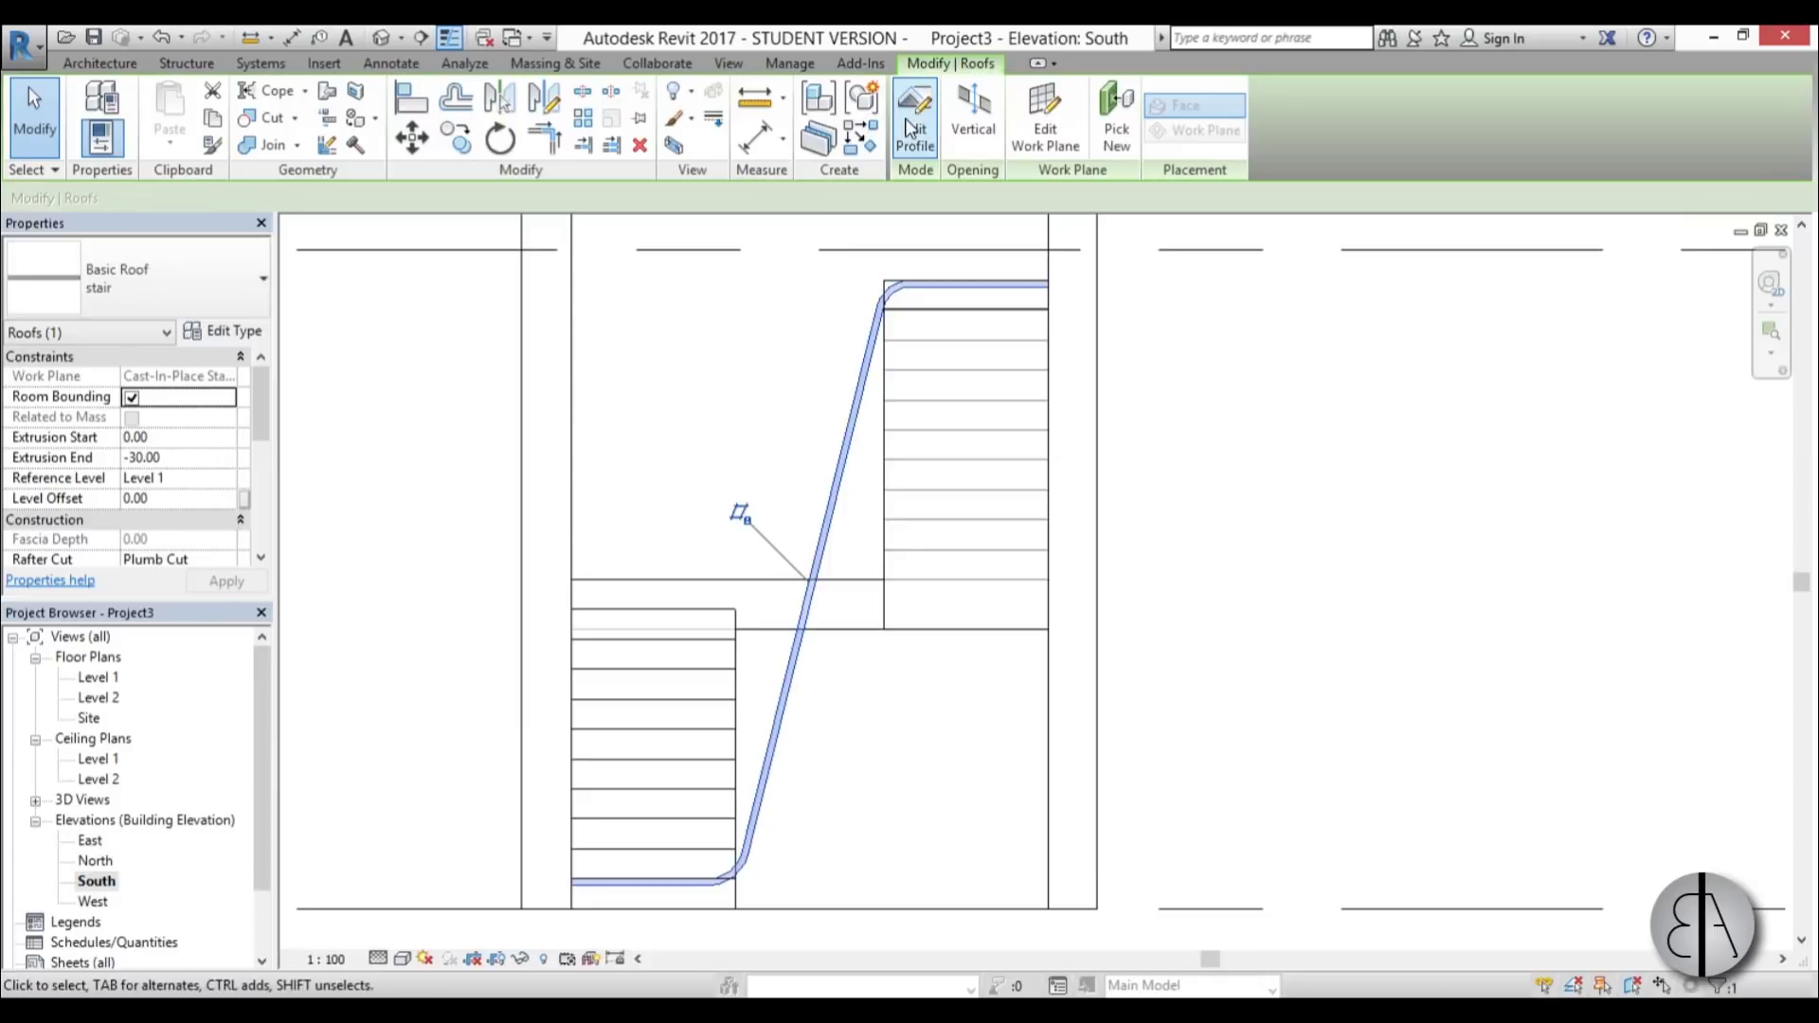
click(769, 355)
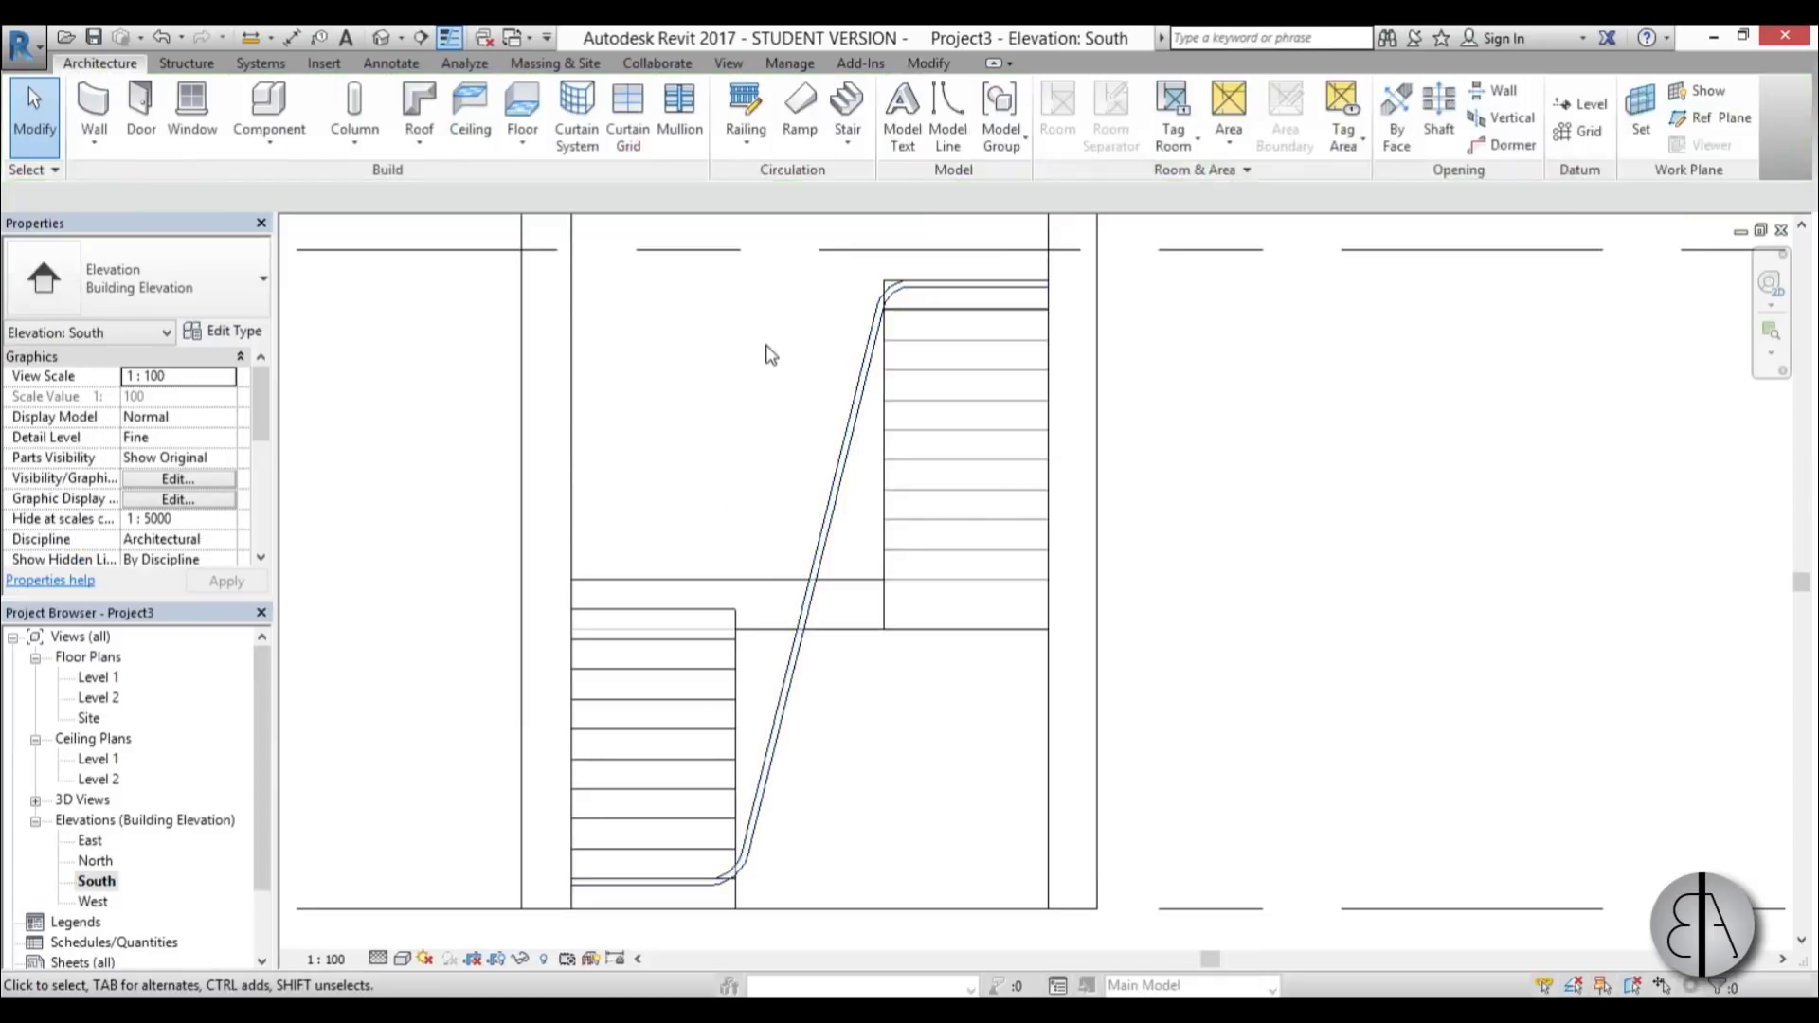
click(848, 418)
click(910, 124)
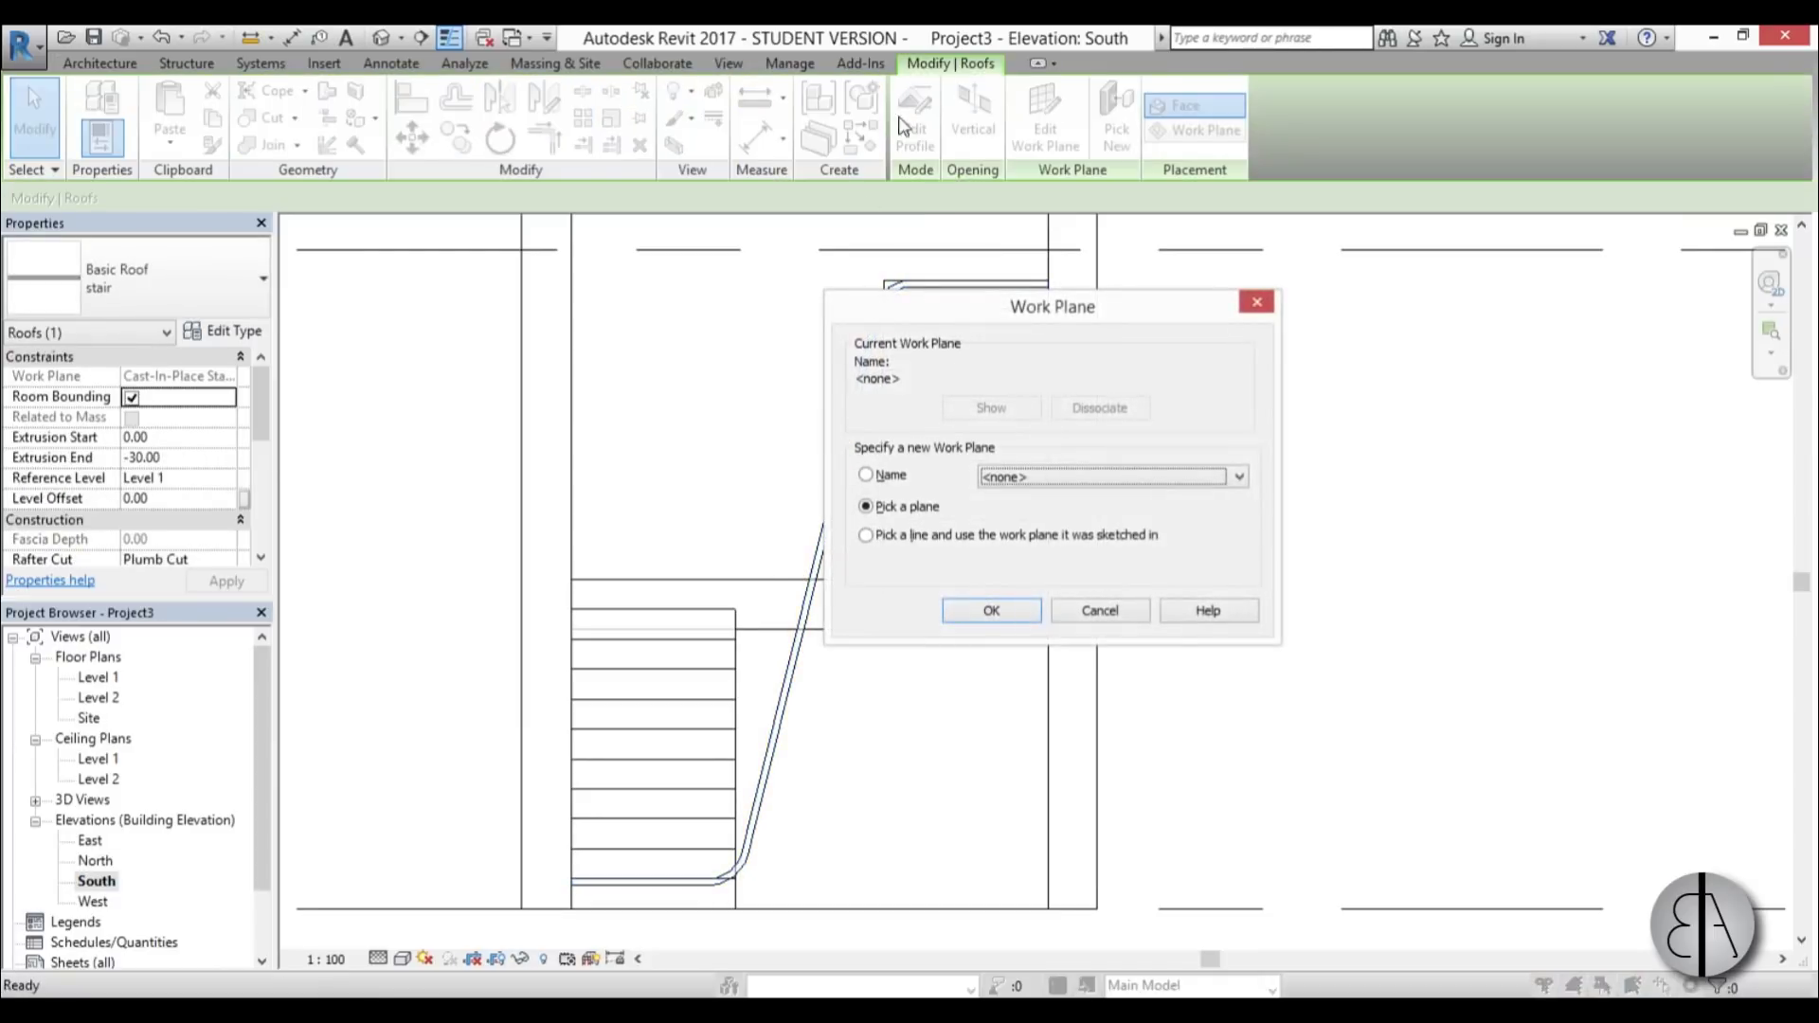
click(980, 620)
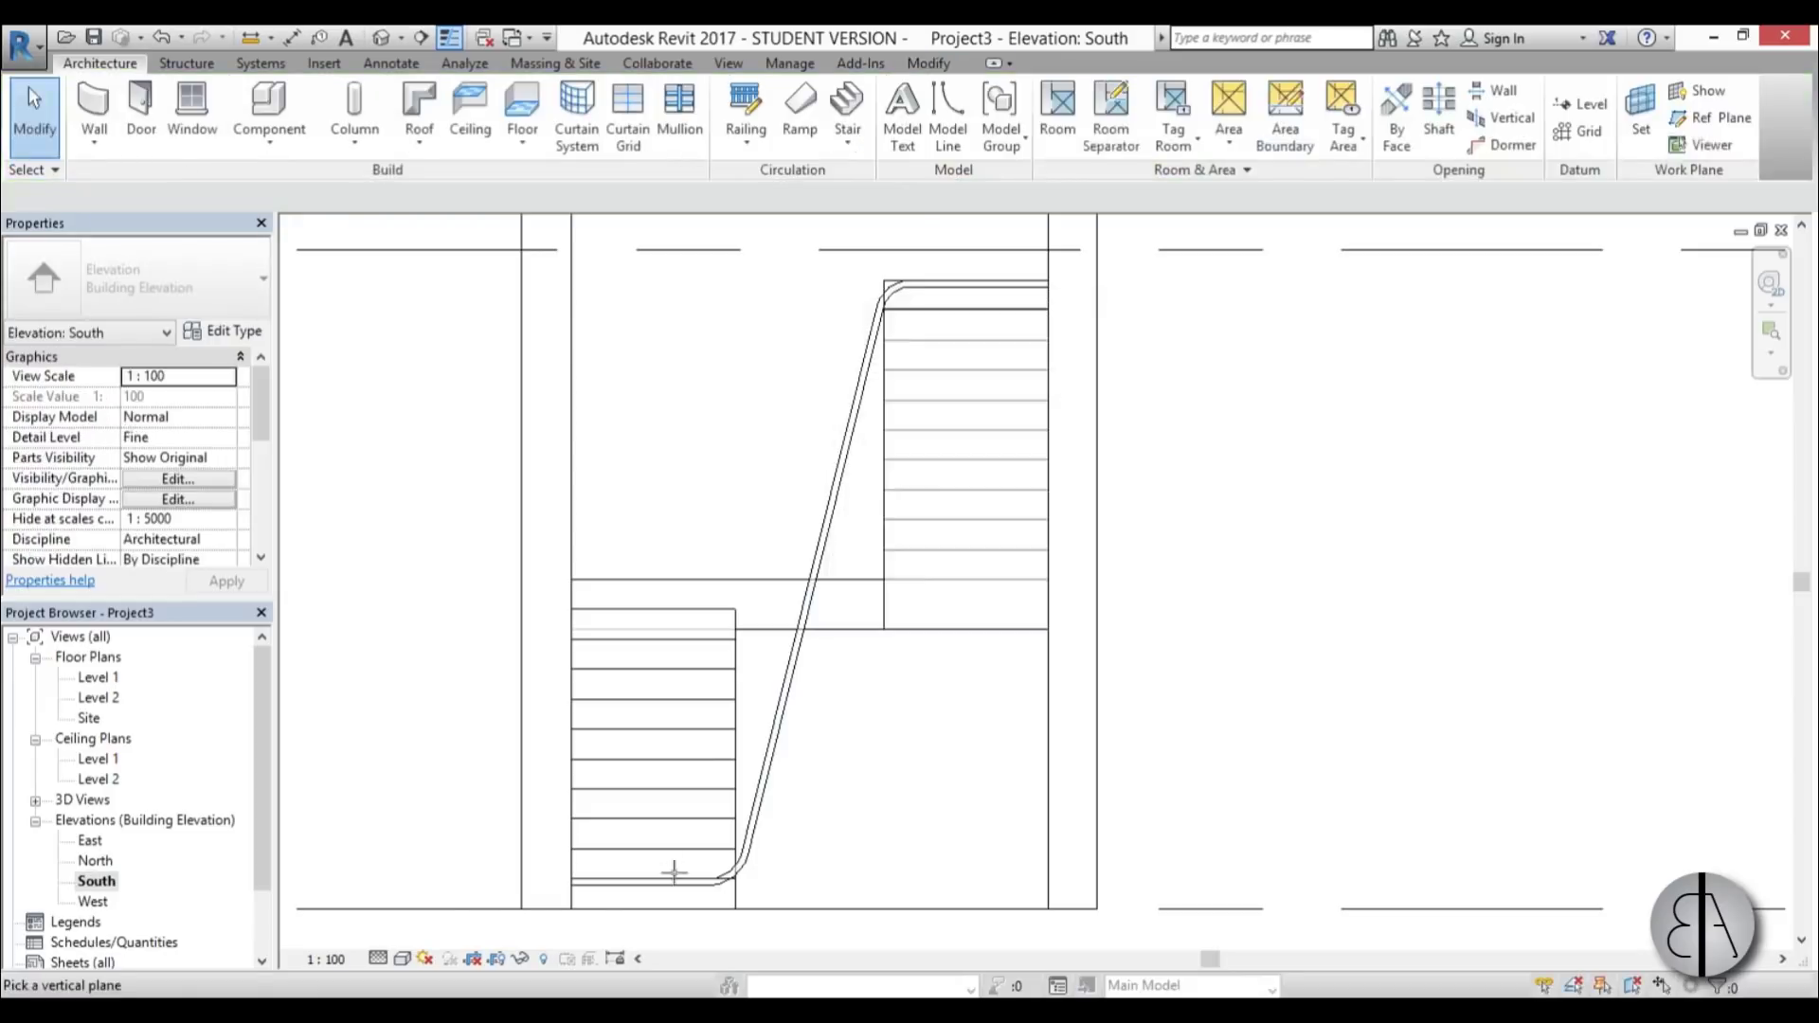
scroll(660, 862, up, 2)
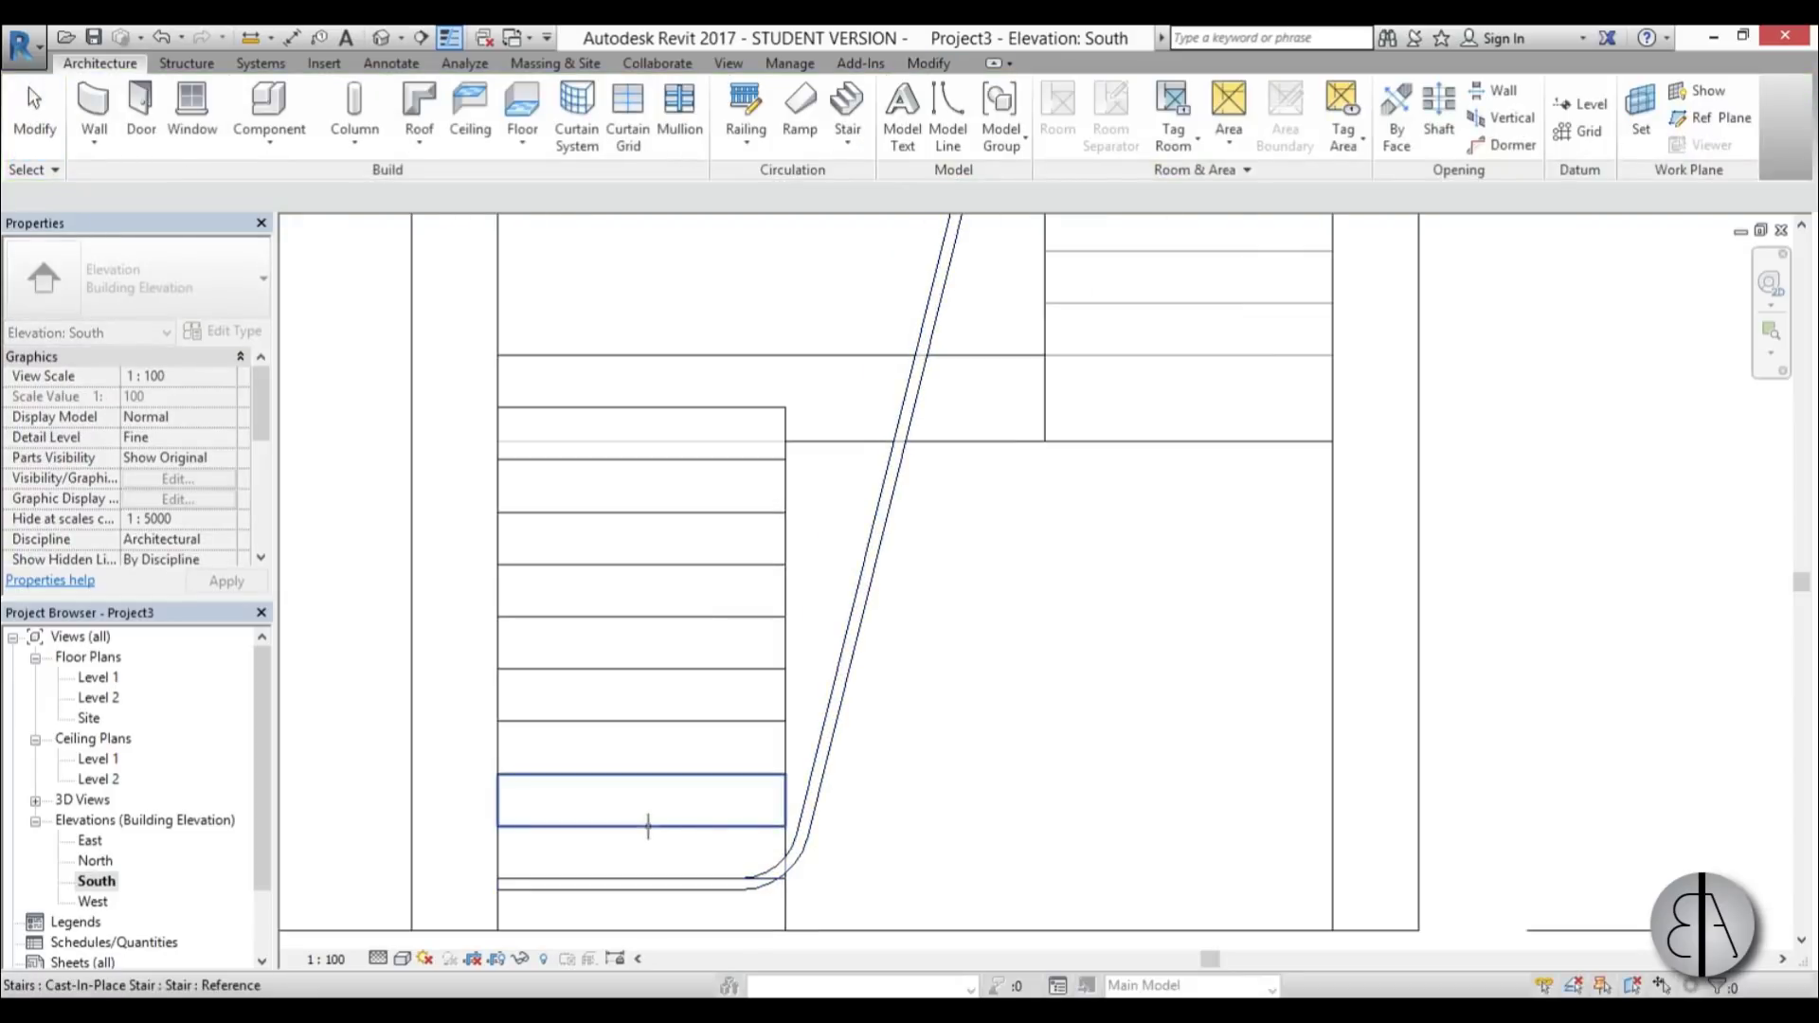
click(649, 833)
click(901, 389)
click(879, 409)
click(900, 470)
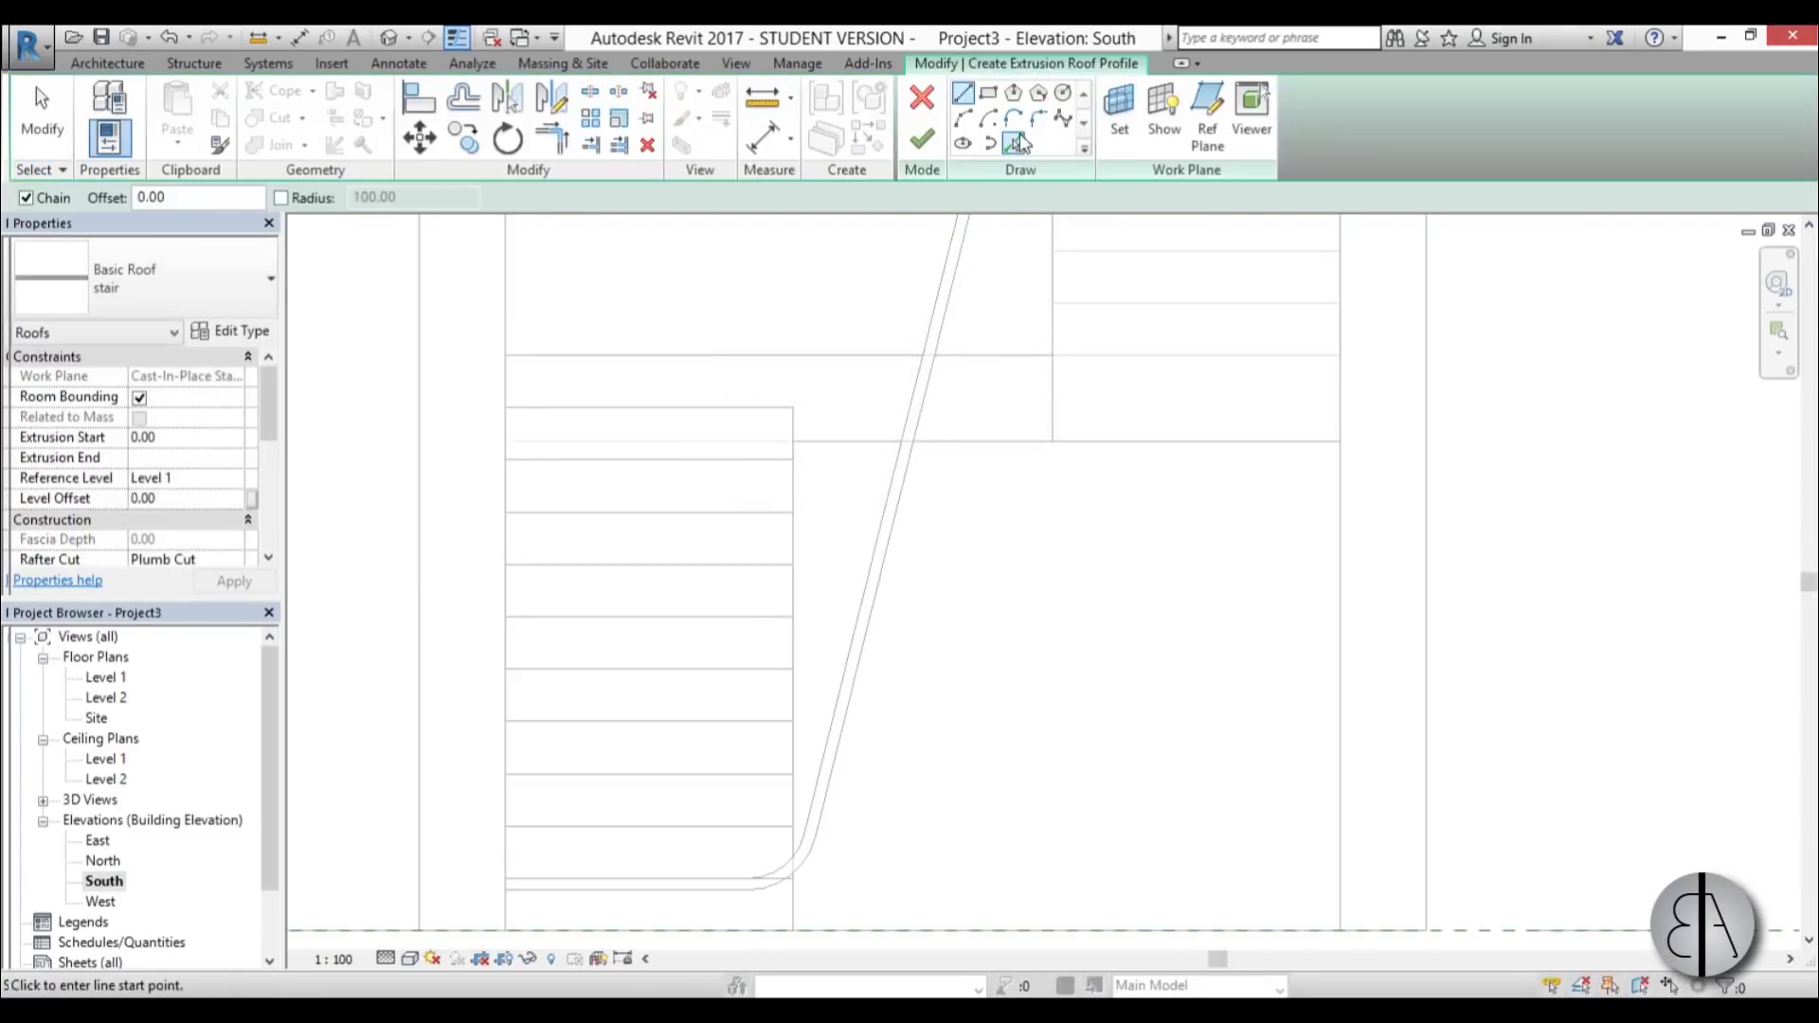
Step: Sketch the second profile from the top edges of the second and second-highest risers, joined by a straight sloping line
click(1013, 142)
middle_drag(1031, 609, 796, 947)
scroll(858, 284, up, 5)
click(775, 409)
click(962, 92)
click(493, 405)
scroll(1033, 379, down, 5)
middle_drag(1033, 493, 1008, 213)
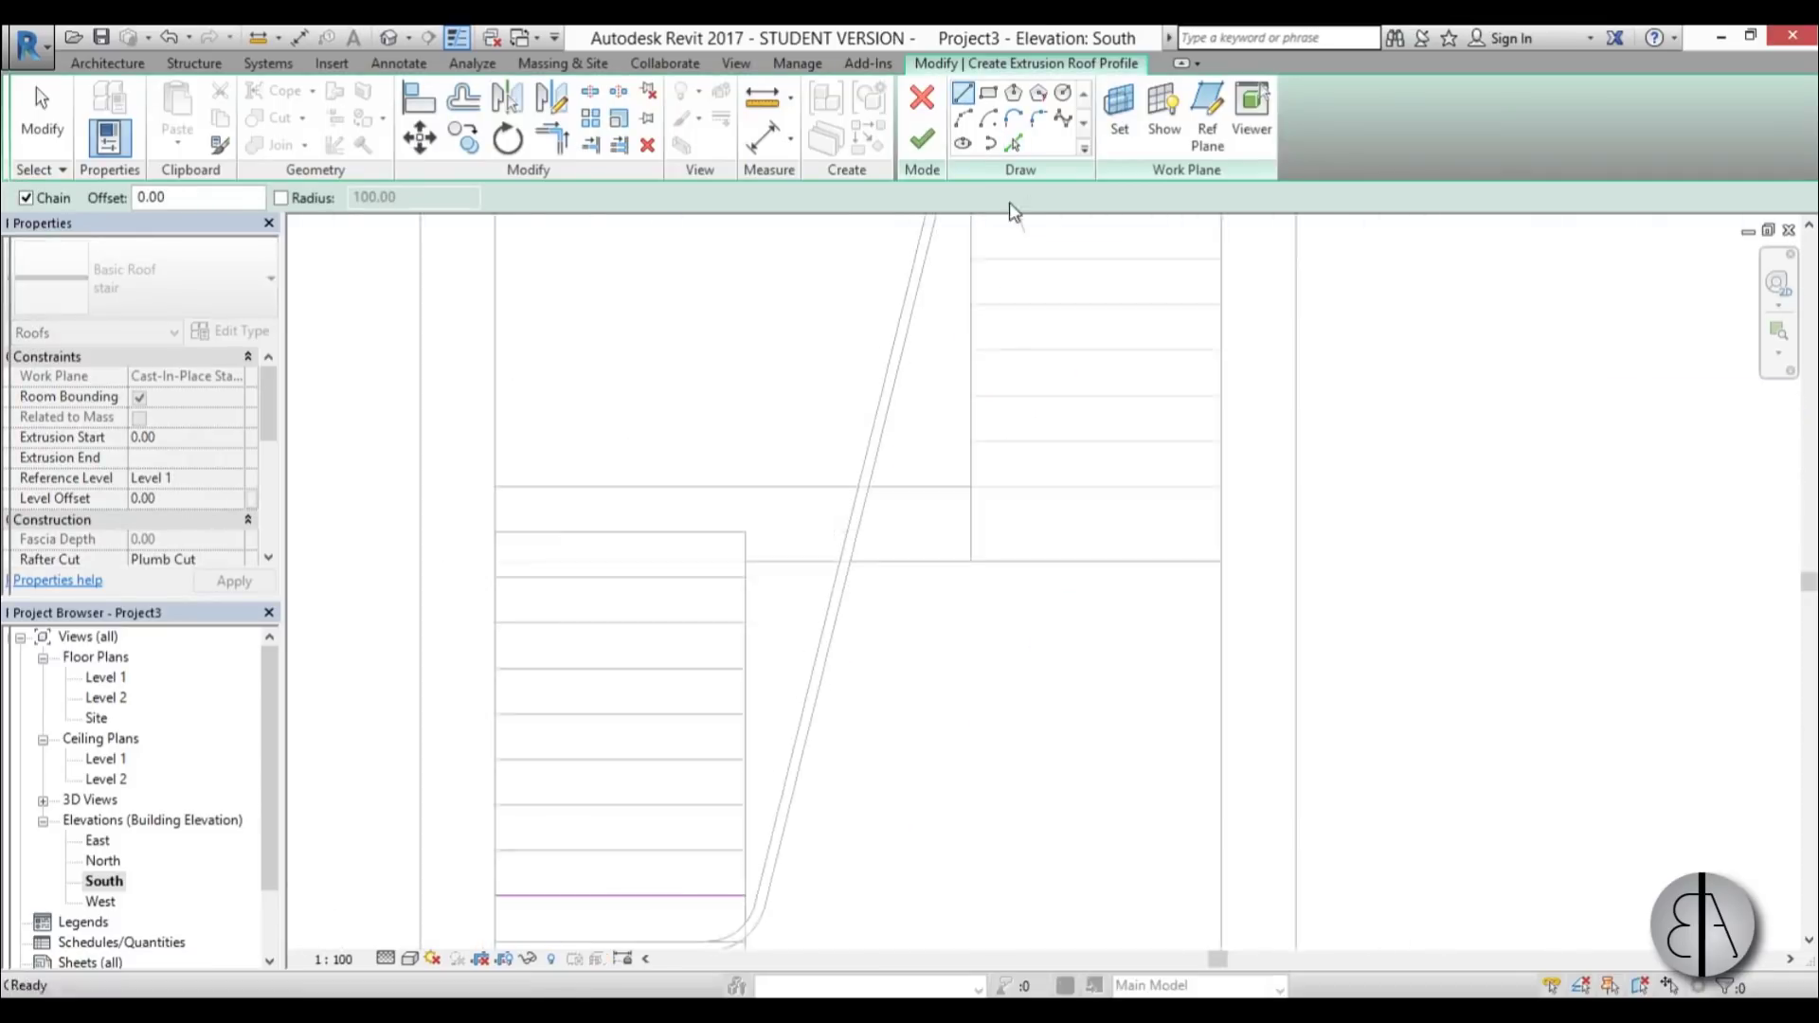
scroll(645, 933, up, 1)
click(778, 871)
Step: Fillet the lower corner of the second roof profile with a radius of about 38 cm, and fillet its upper corner
click(1037, 117)
click(817, 730)
click(731, 870)
click(759, 852)
scroll(844, 924, down, 2)
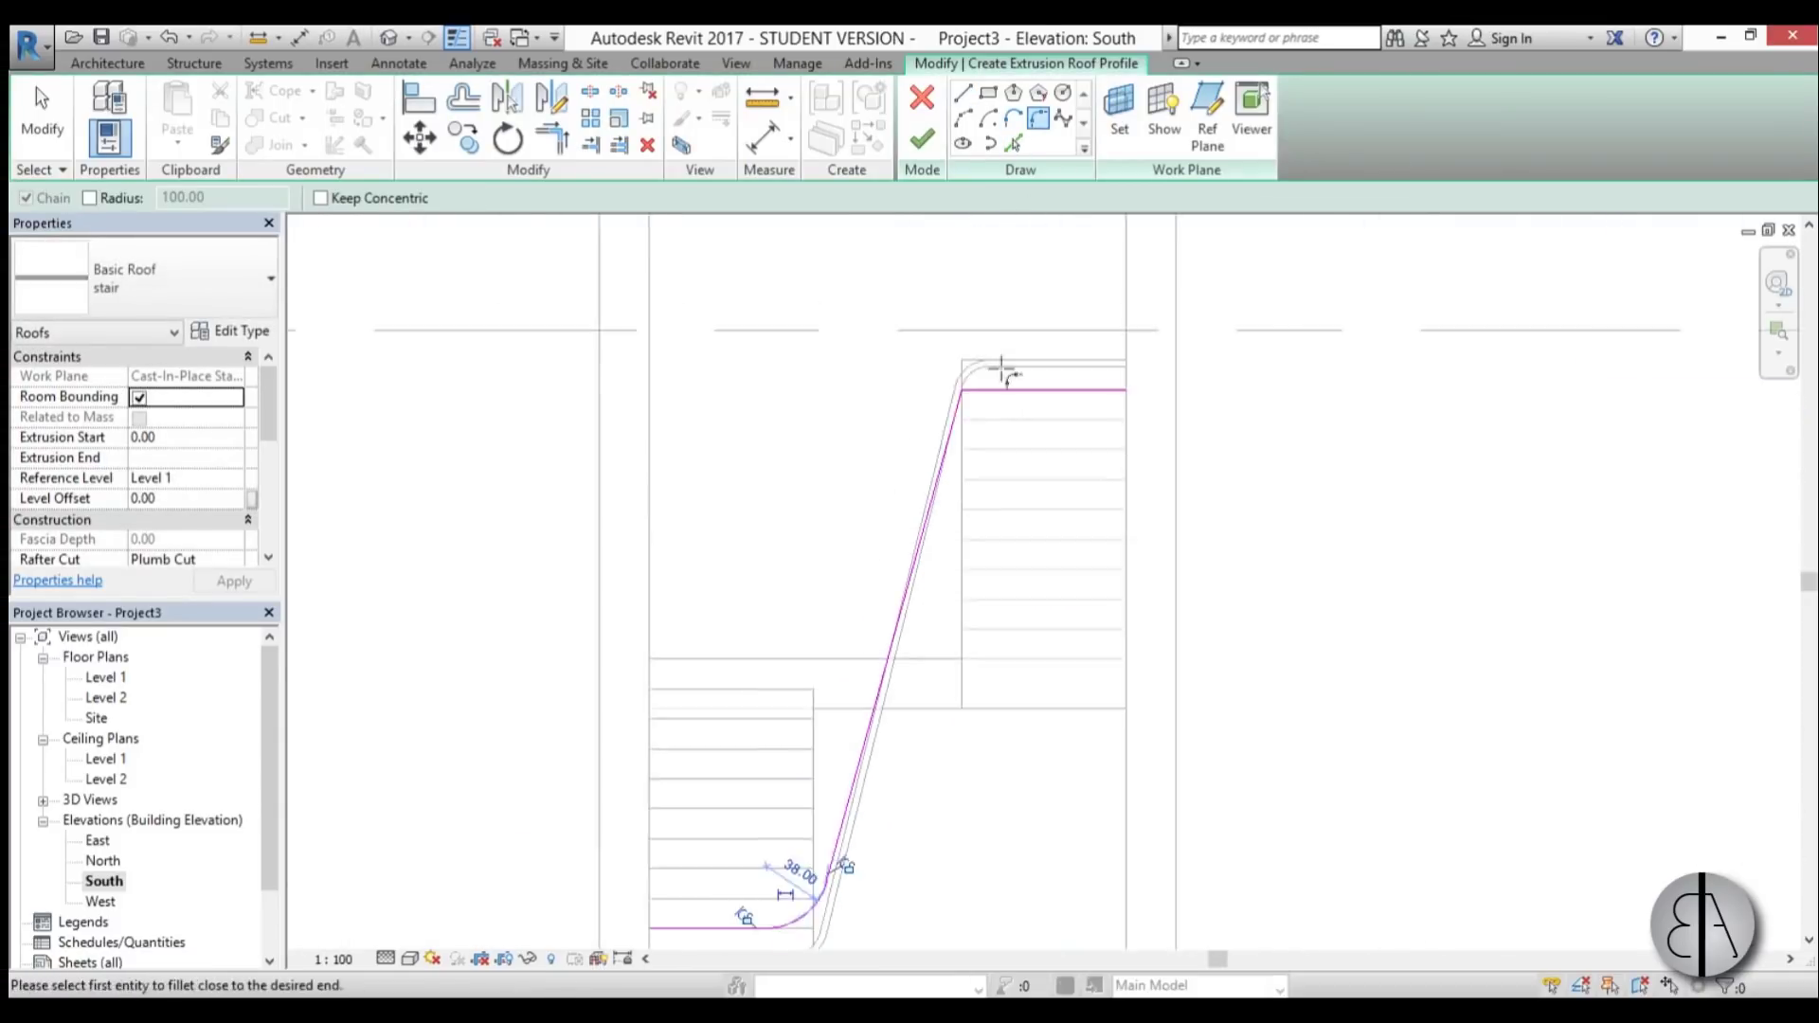
scroll(1002, 372, up, 2)
click(1003, 409)
Step: Set the radius of both fillet arcs in the second roof profile to 20 cm
click(1003, 467)
text(20)
key(Return)
scroll(1004, 467, down, 3)
click(742, 553)
click(723, 503)
text(20)
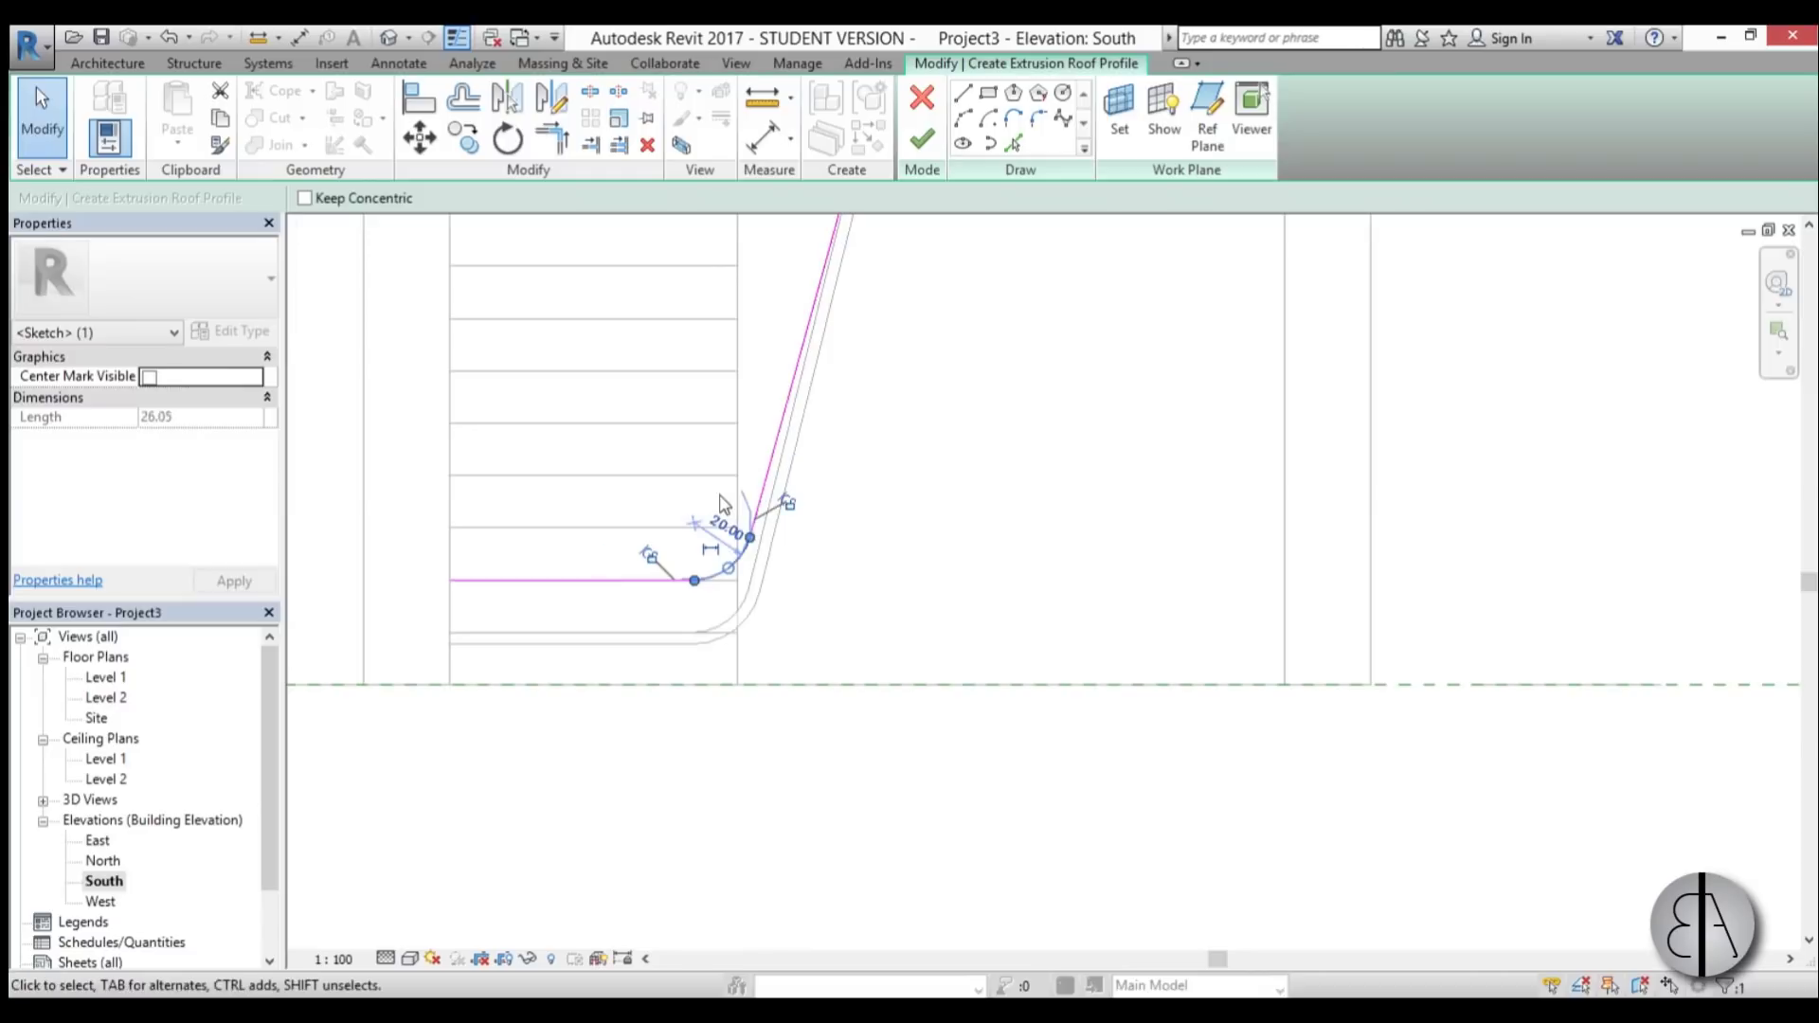
Step: Finish the second roof profile and give that roof an extrusion end of -30.00
click(922, 138)
click(191, 456)
text(-30.00)
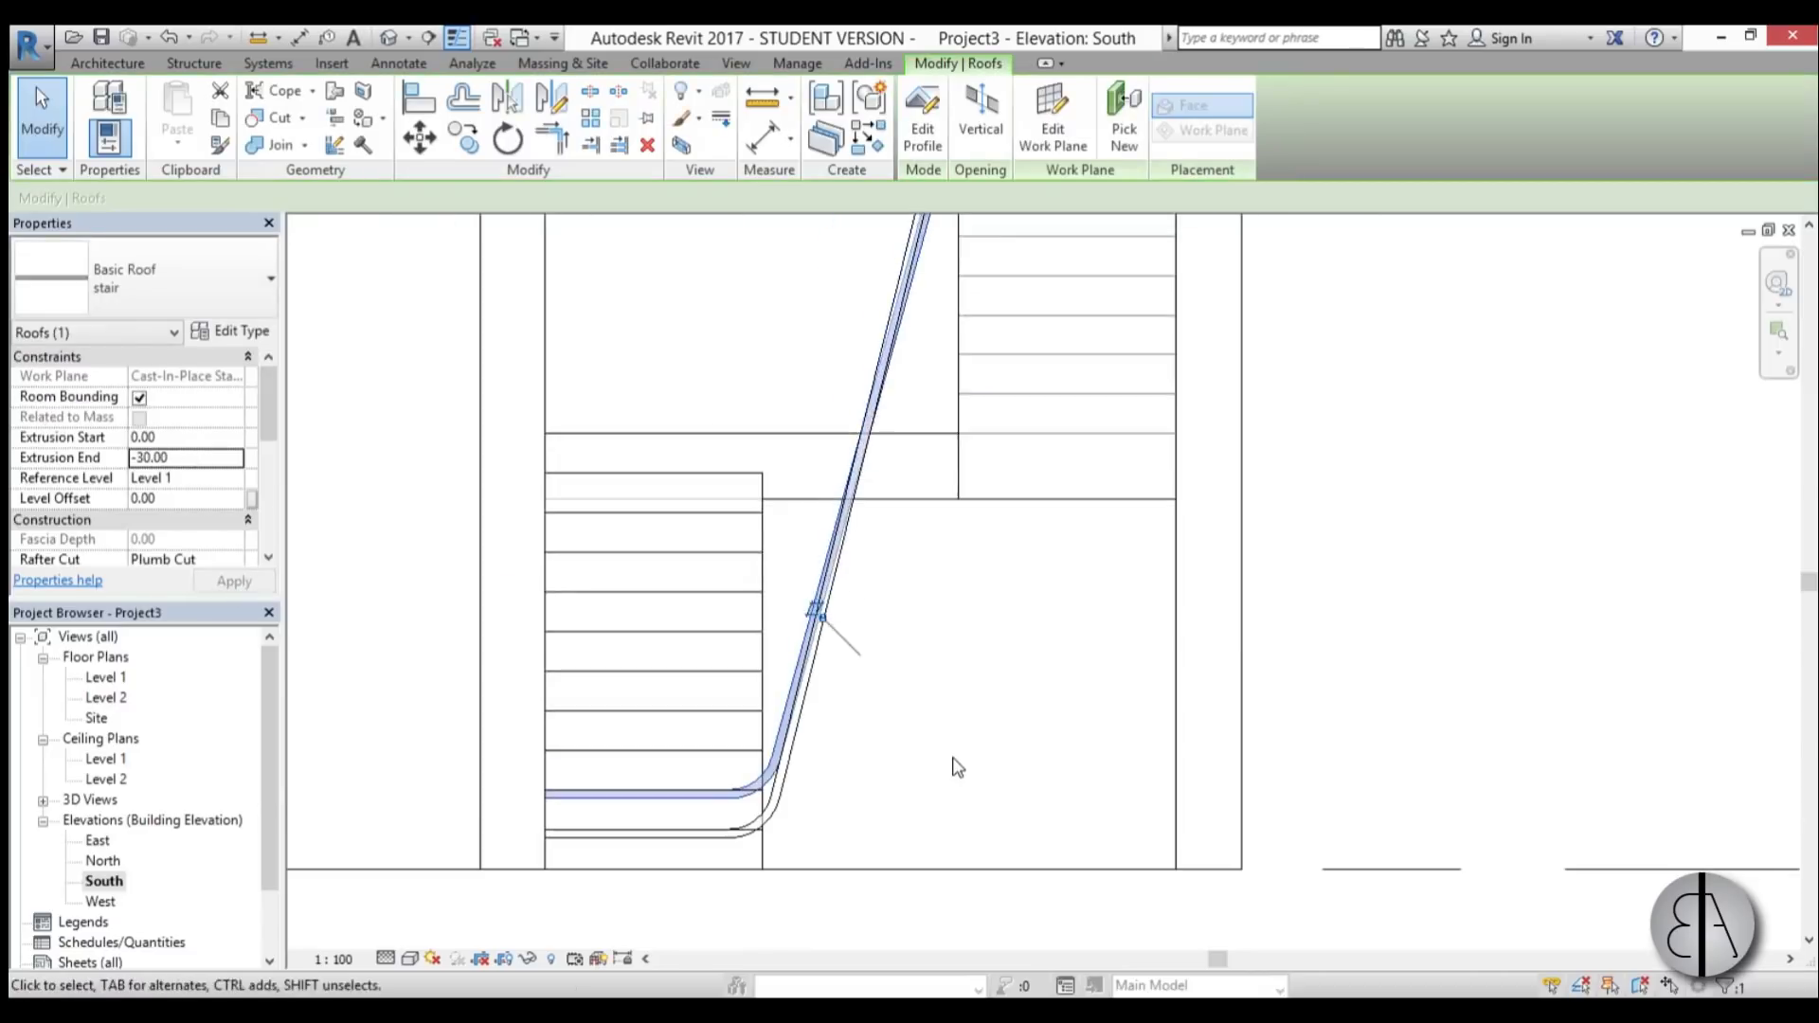
Step: Start a third roof by extrusion on the third riser's face, referenced to Level 1
click(1052, 118)
click(987, 606)
click(642, 756)
click(909, 391)
click(864, 412)
click(899, 470)
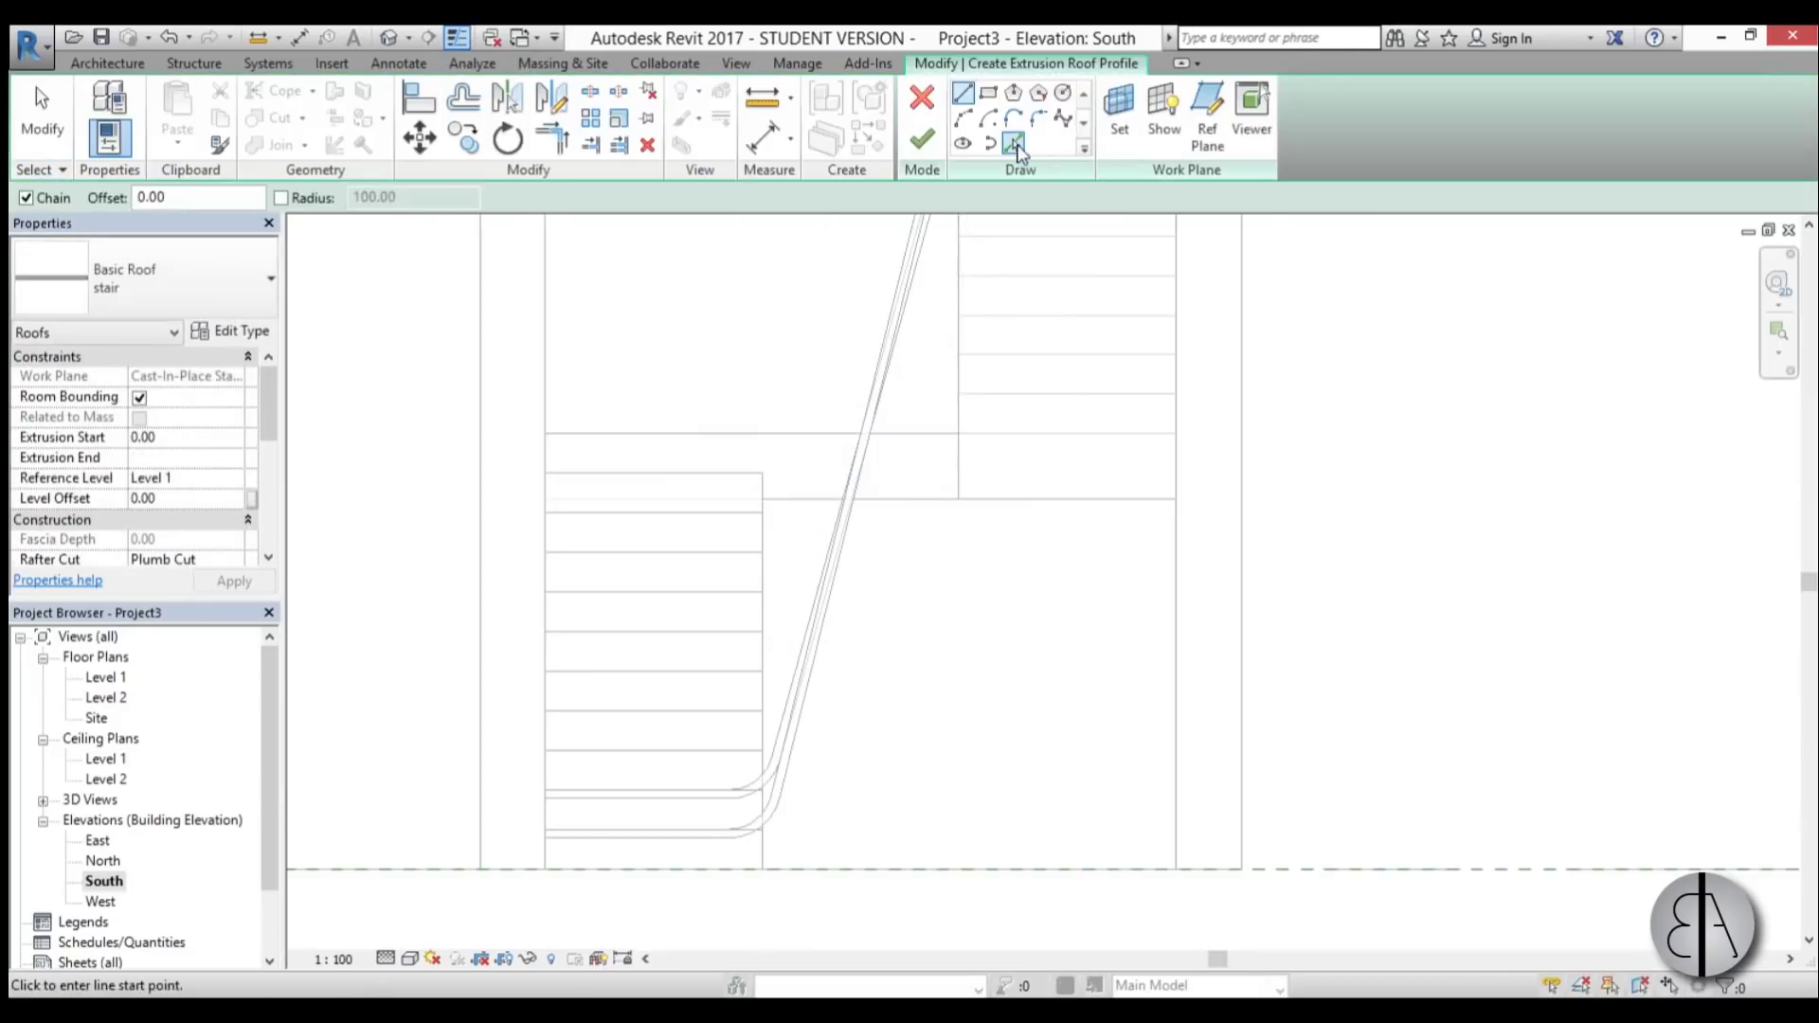
Step: Sketch the third profile from the top edges of the third and third-highest risers, joined by a straight sloping line
click(1012, 143)
click(653, 752)
middle_drag(947, 256, 821, 737)
scroll(875, 664, up, 2)
click(991, 565)
click(963, 93)
middle_drag(679, 825, 678, 312)
scroll(698, 714, up, 2)
click(698, 715)
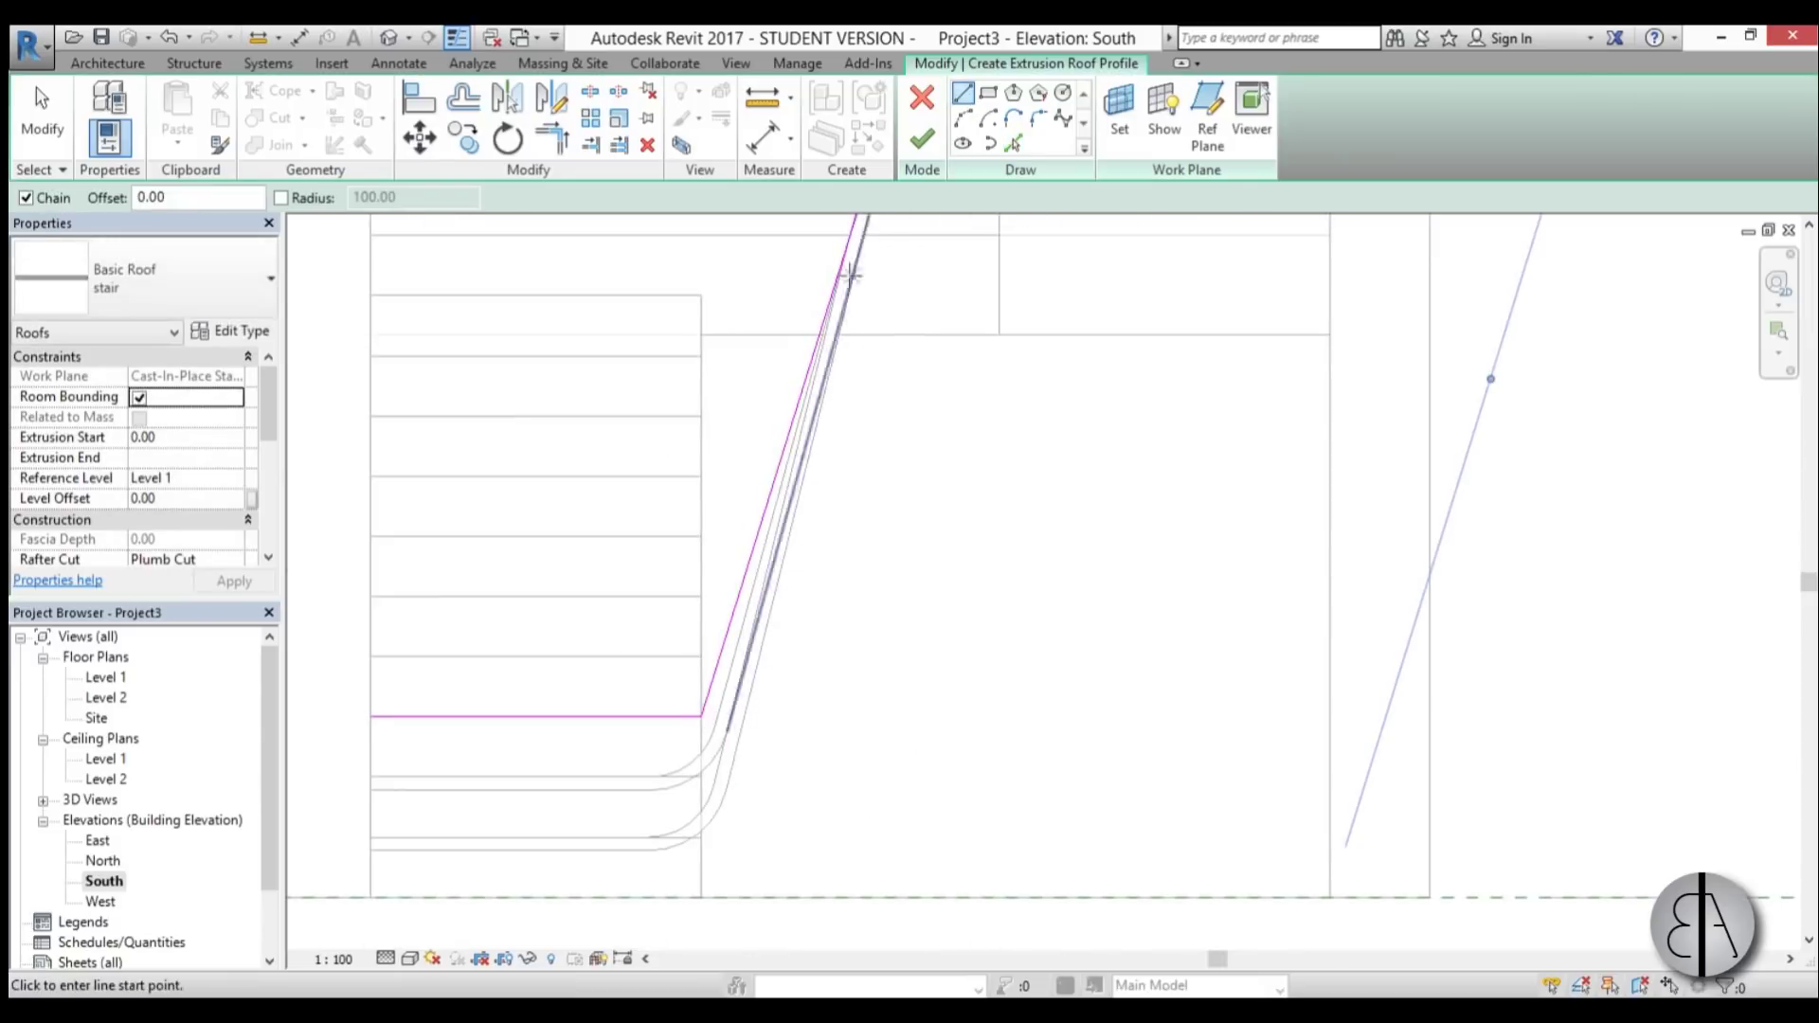
Step: Fillet both corners of the third roof profile, the upper one with a radius of about 38 cm, and select the upper arc
click(1038, 118)
click(663, 715)
click(716, 663)
click(695, 711)
middle_drag(739, 246, 663, 909)
click(820, 569)
click(881, 541)
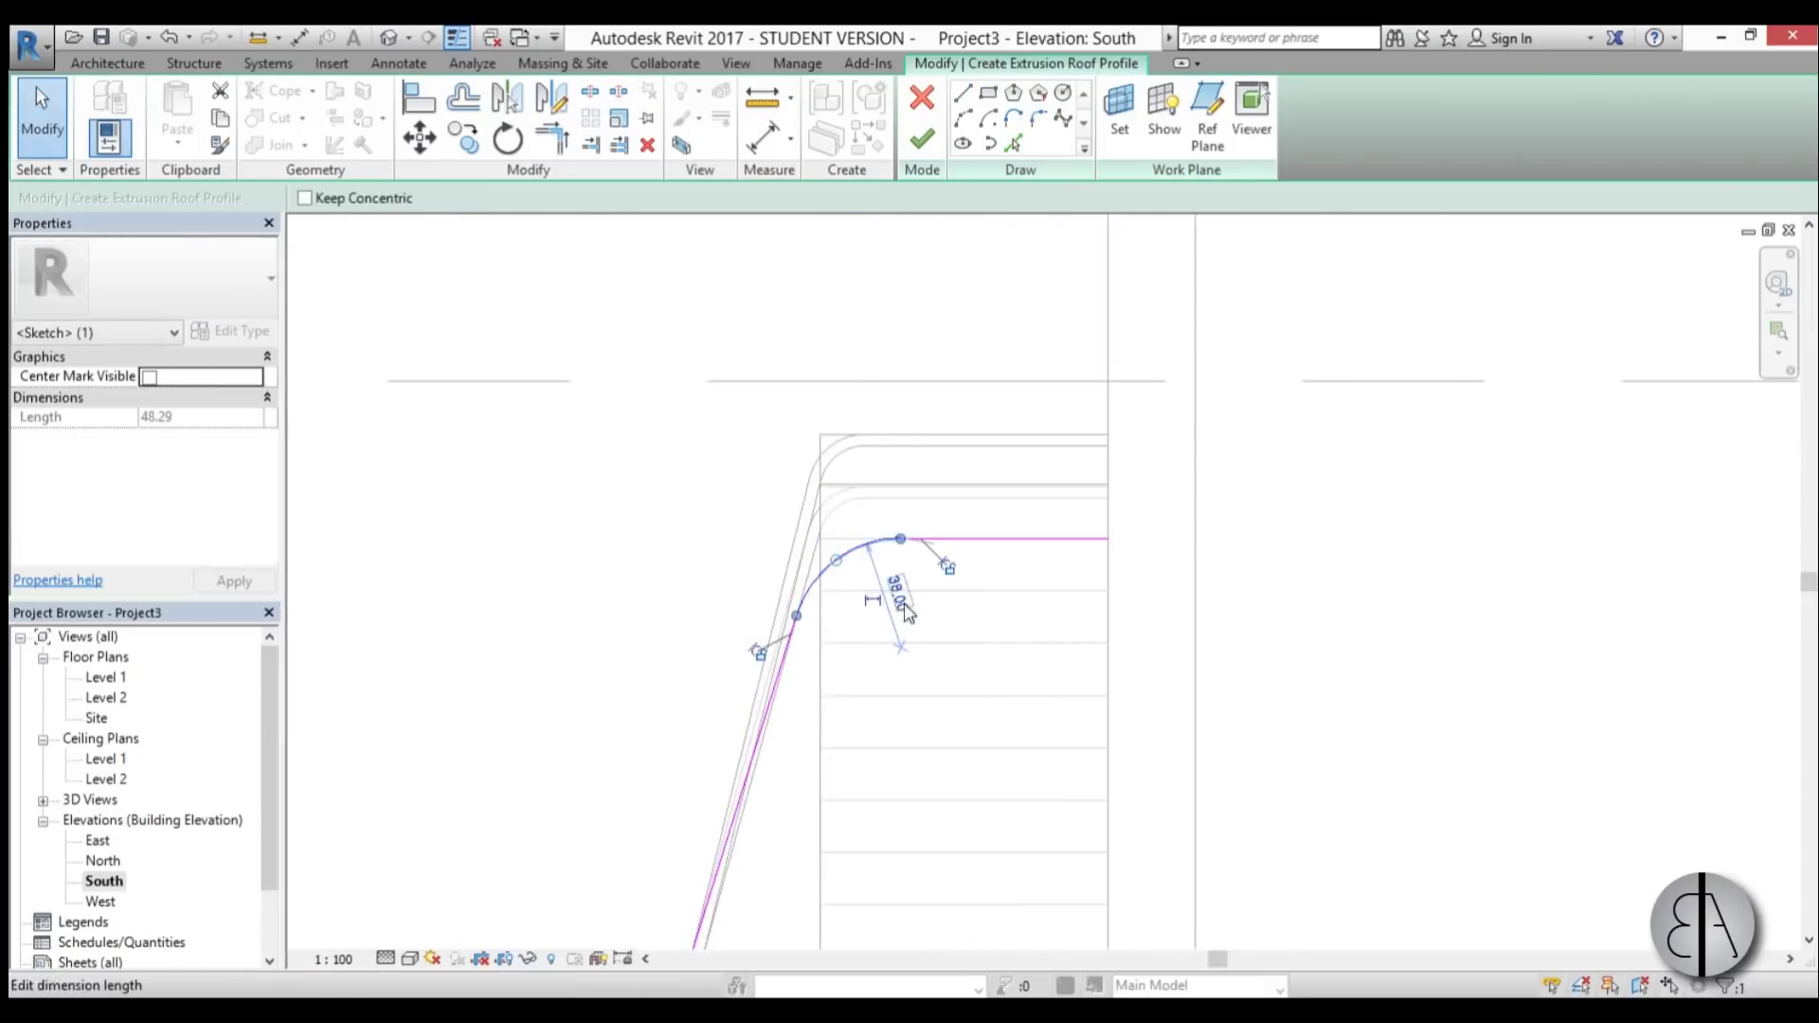
Step: Finish the third roof profile and give that roof an extrusion end of -30
scroll(886, 785, down, 1)
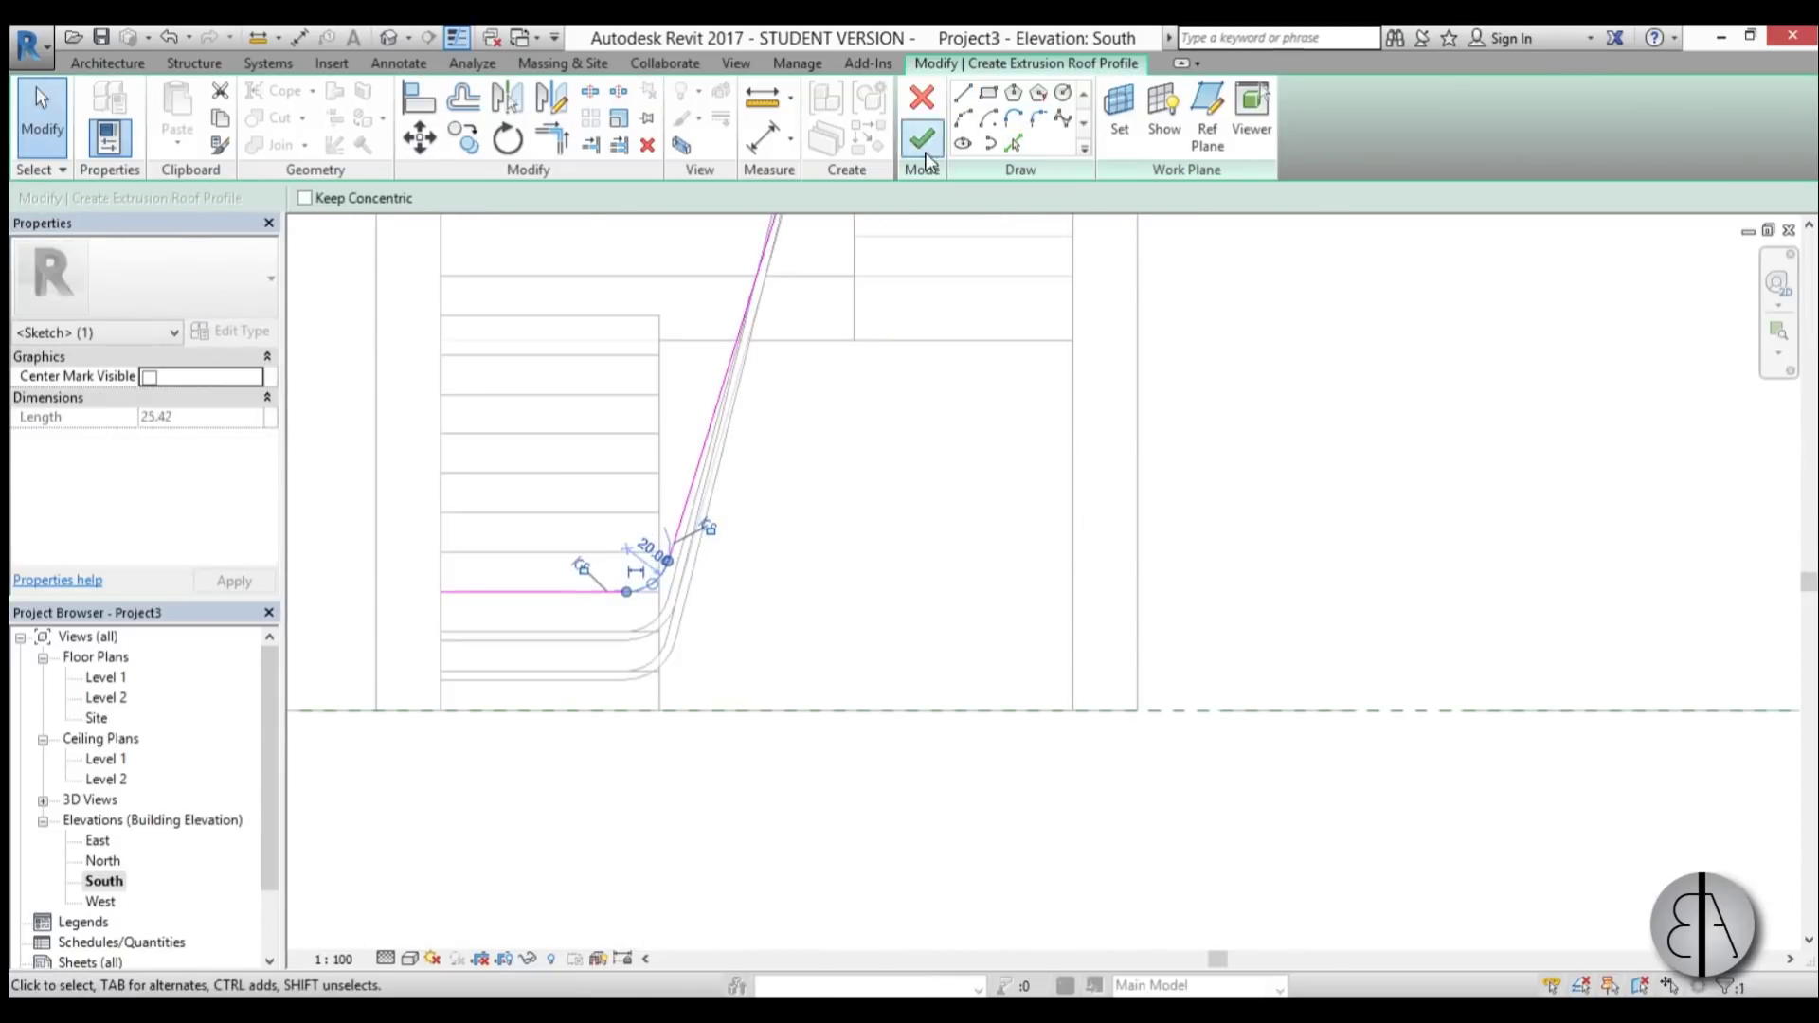
click(924, 147)
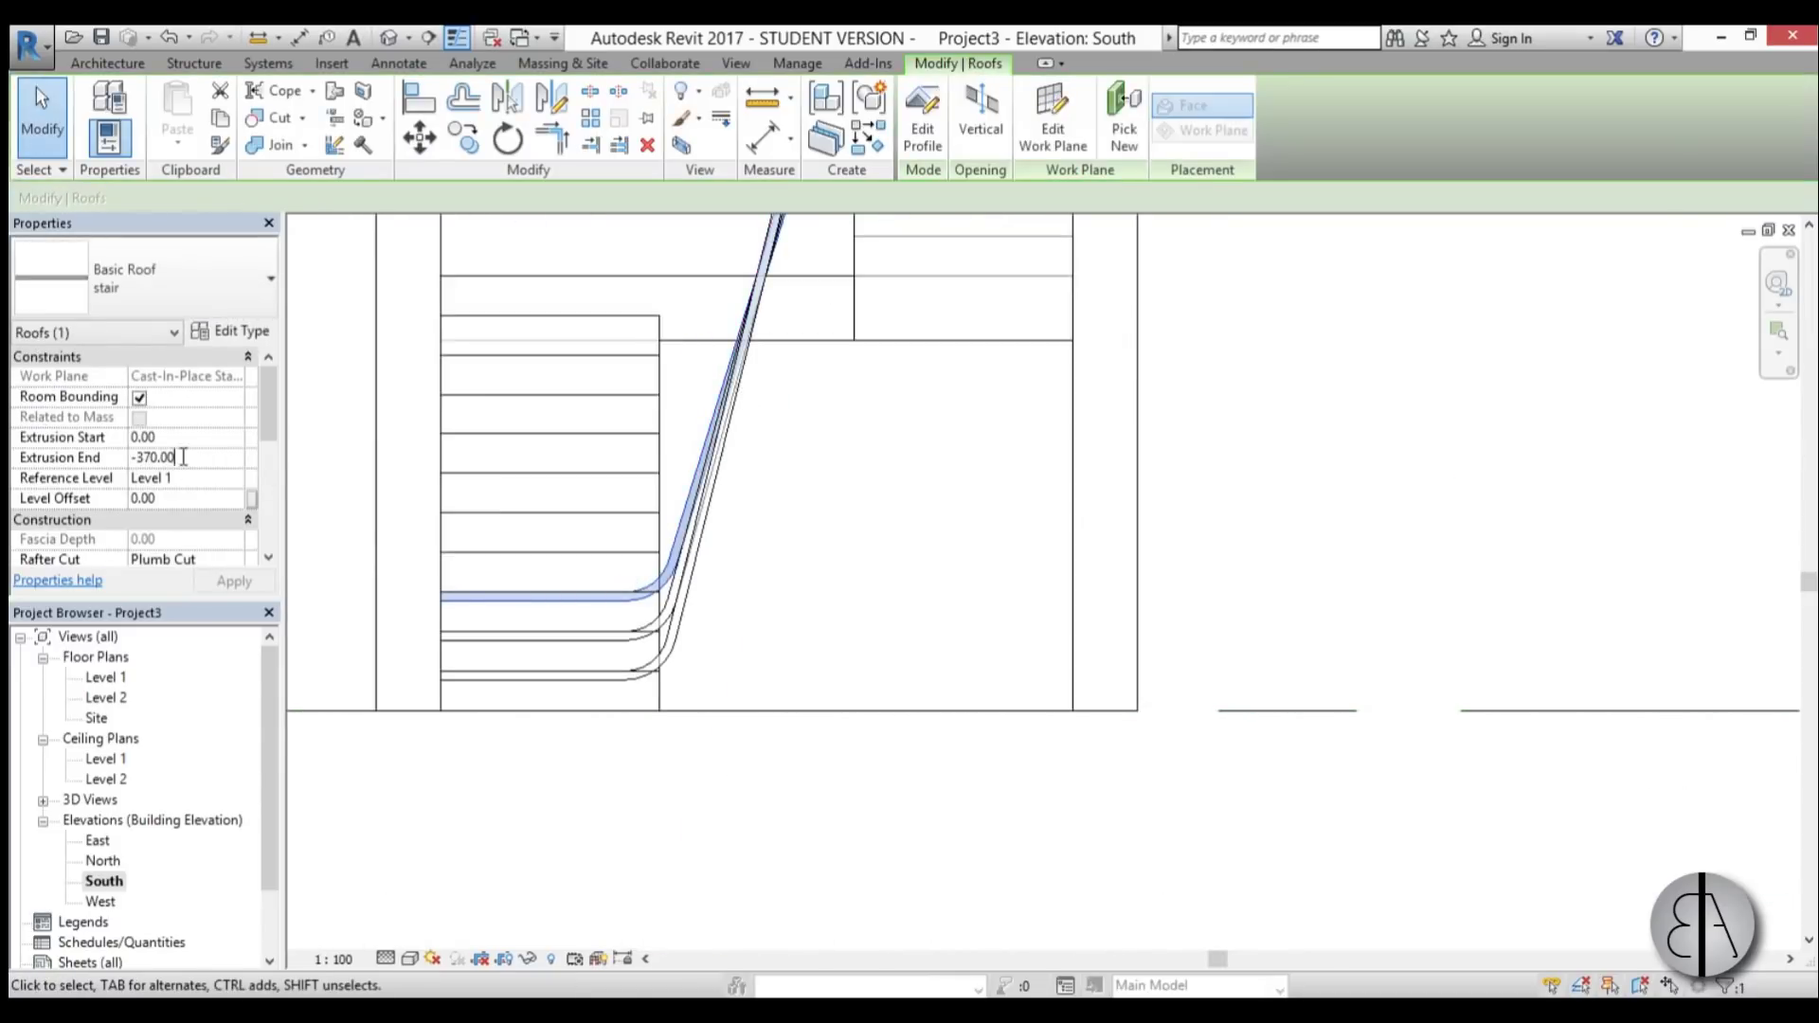
text(-30)
middle_drag(837, 577, 842, 674)
scroll(843, 711, up, 1)
key(Escape)
Step: Start a fourth roof by extrusion on the fourth riser's face, referenced to Level 1
click(654, 758)
key(c)
key(s)
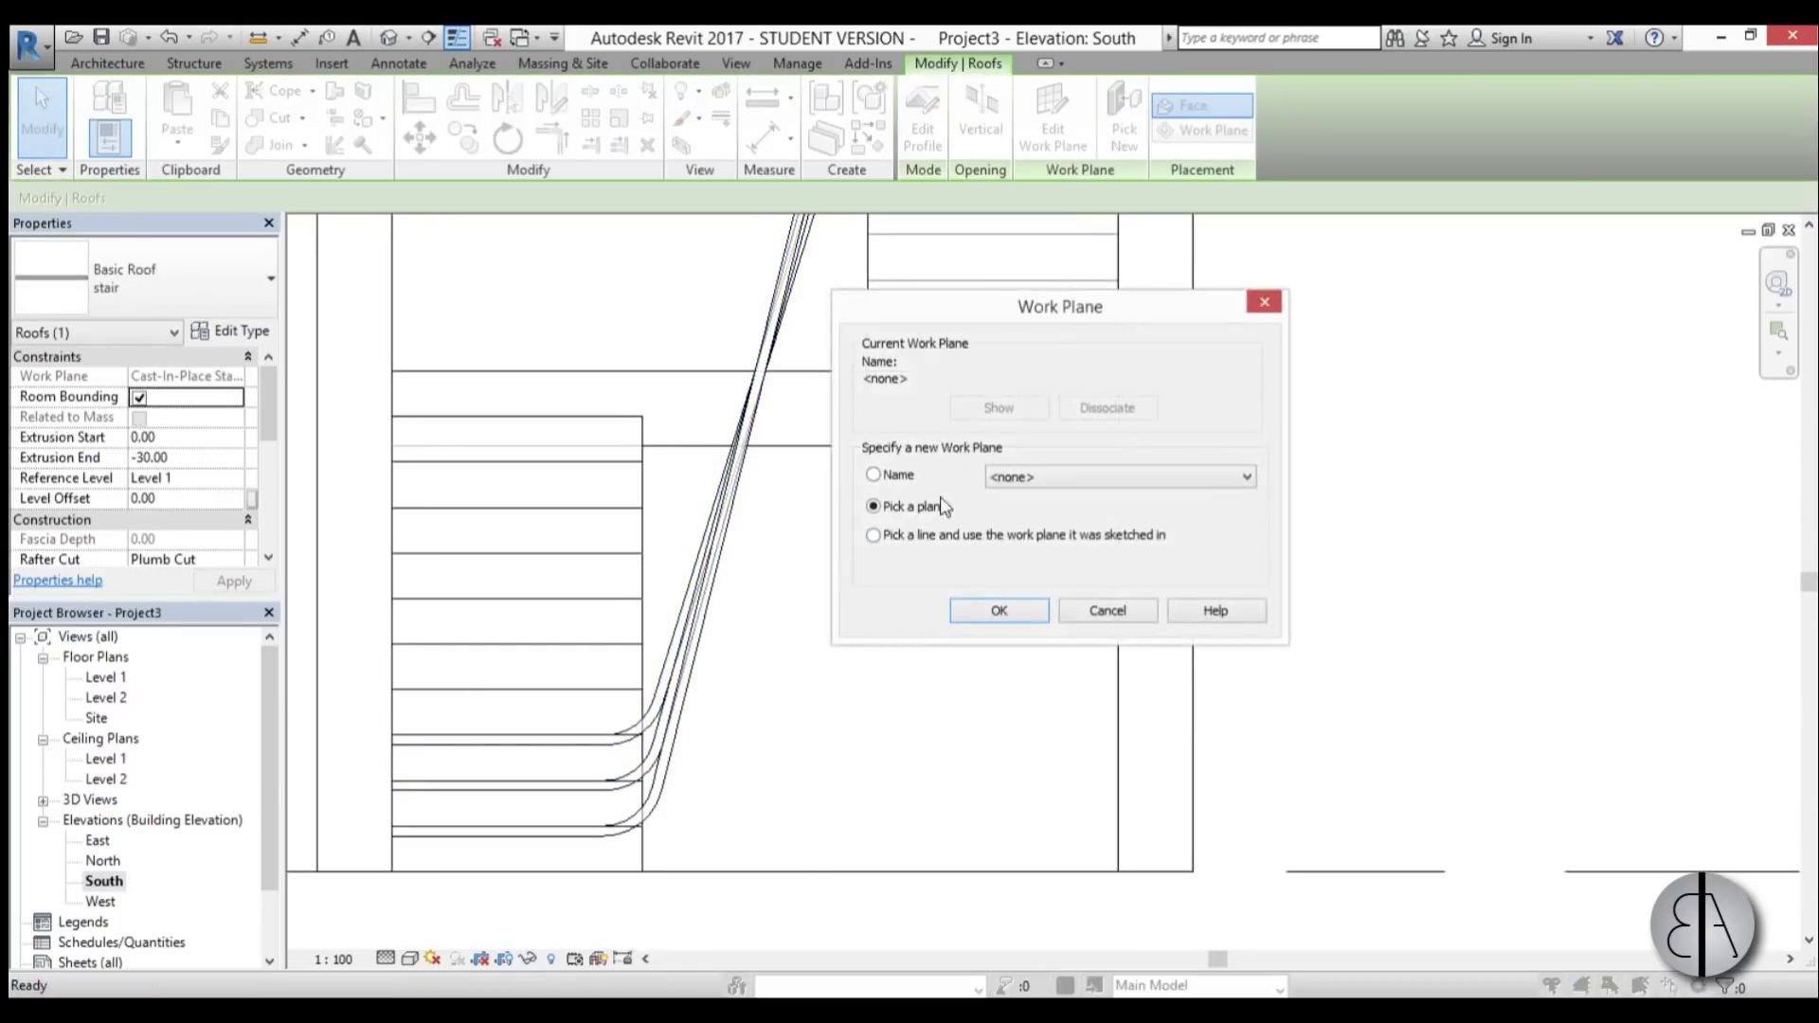
click(998, 611)
click(530, 698)
click(852, 389)
click(850, 412)
click(900, 470)
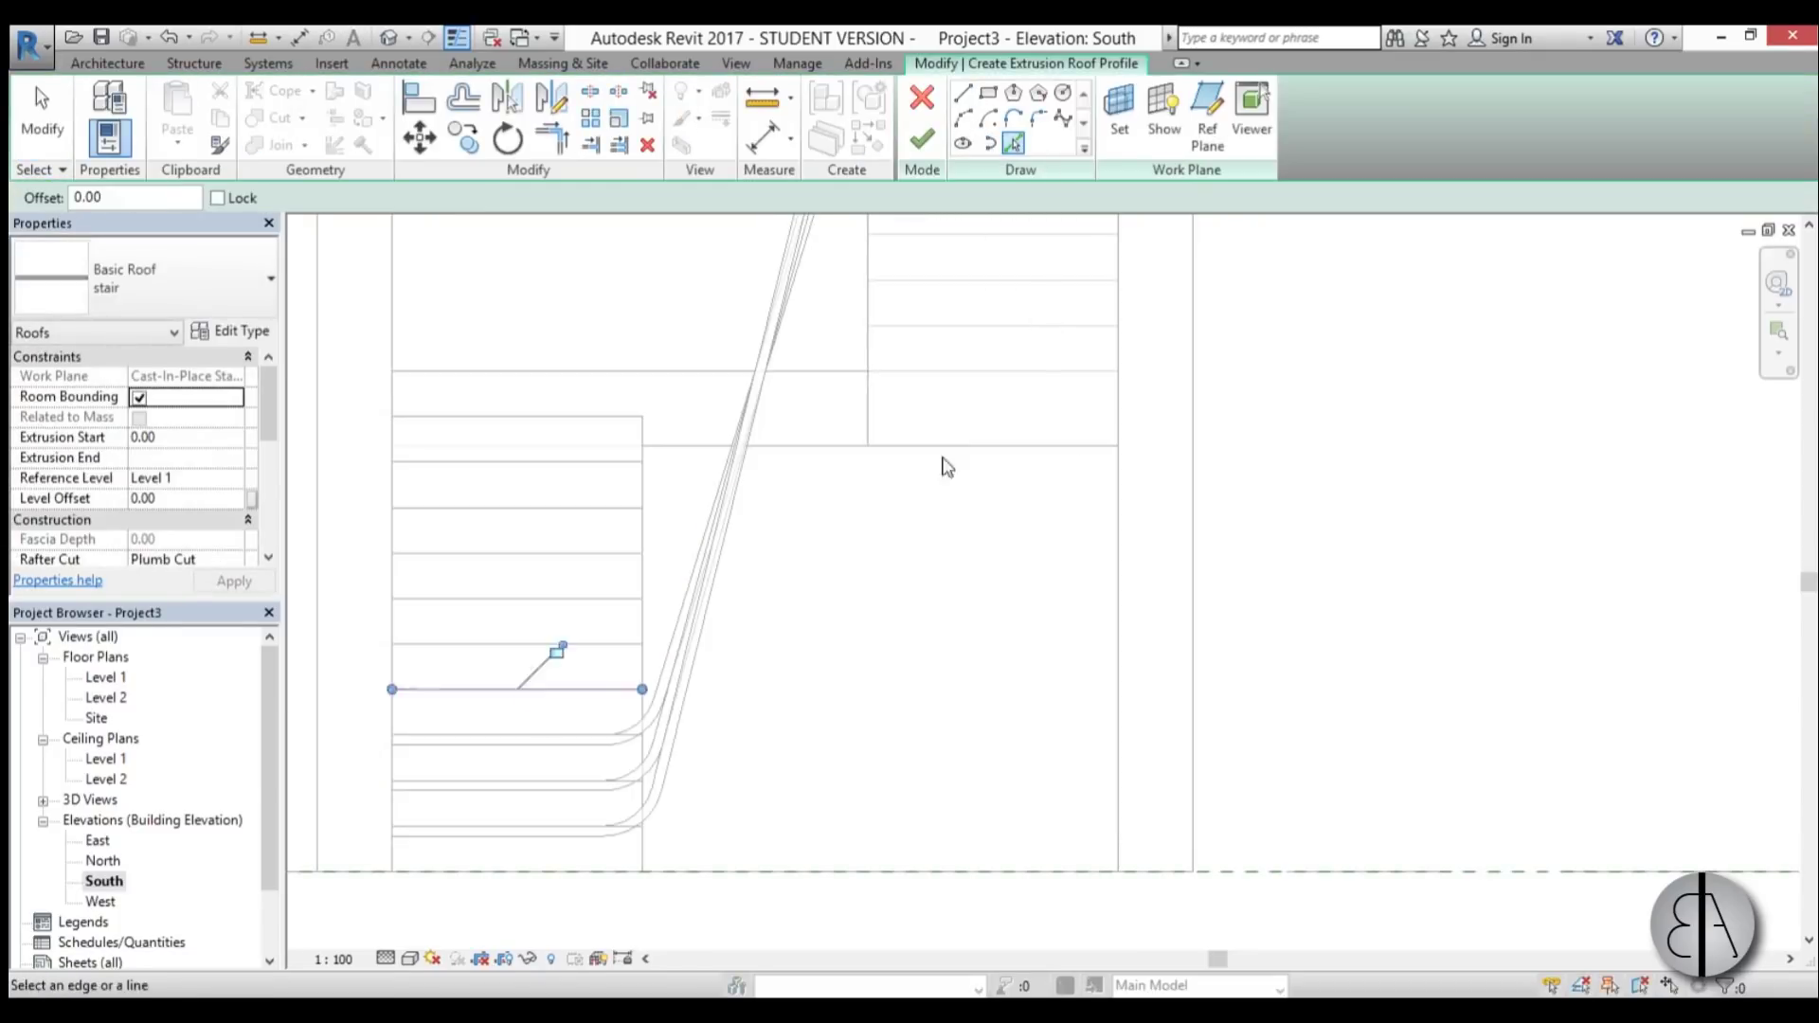
Step: Sketch the fourth profile from the top edges of the fourth and fourth-highest risers, joined by a straight sloping line with its end at the lower corner
middle_drag(943, 457, 758, 891)
scroll(739, 474, up, 4)
click(682, 524)
key(l)
key(i)
click(525, 524)
scroll(663, 758, down, 4)
middle_drag(664, 758, 771, 297)
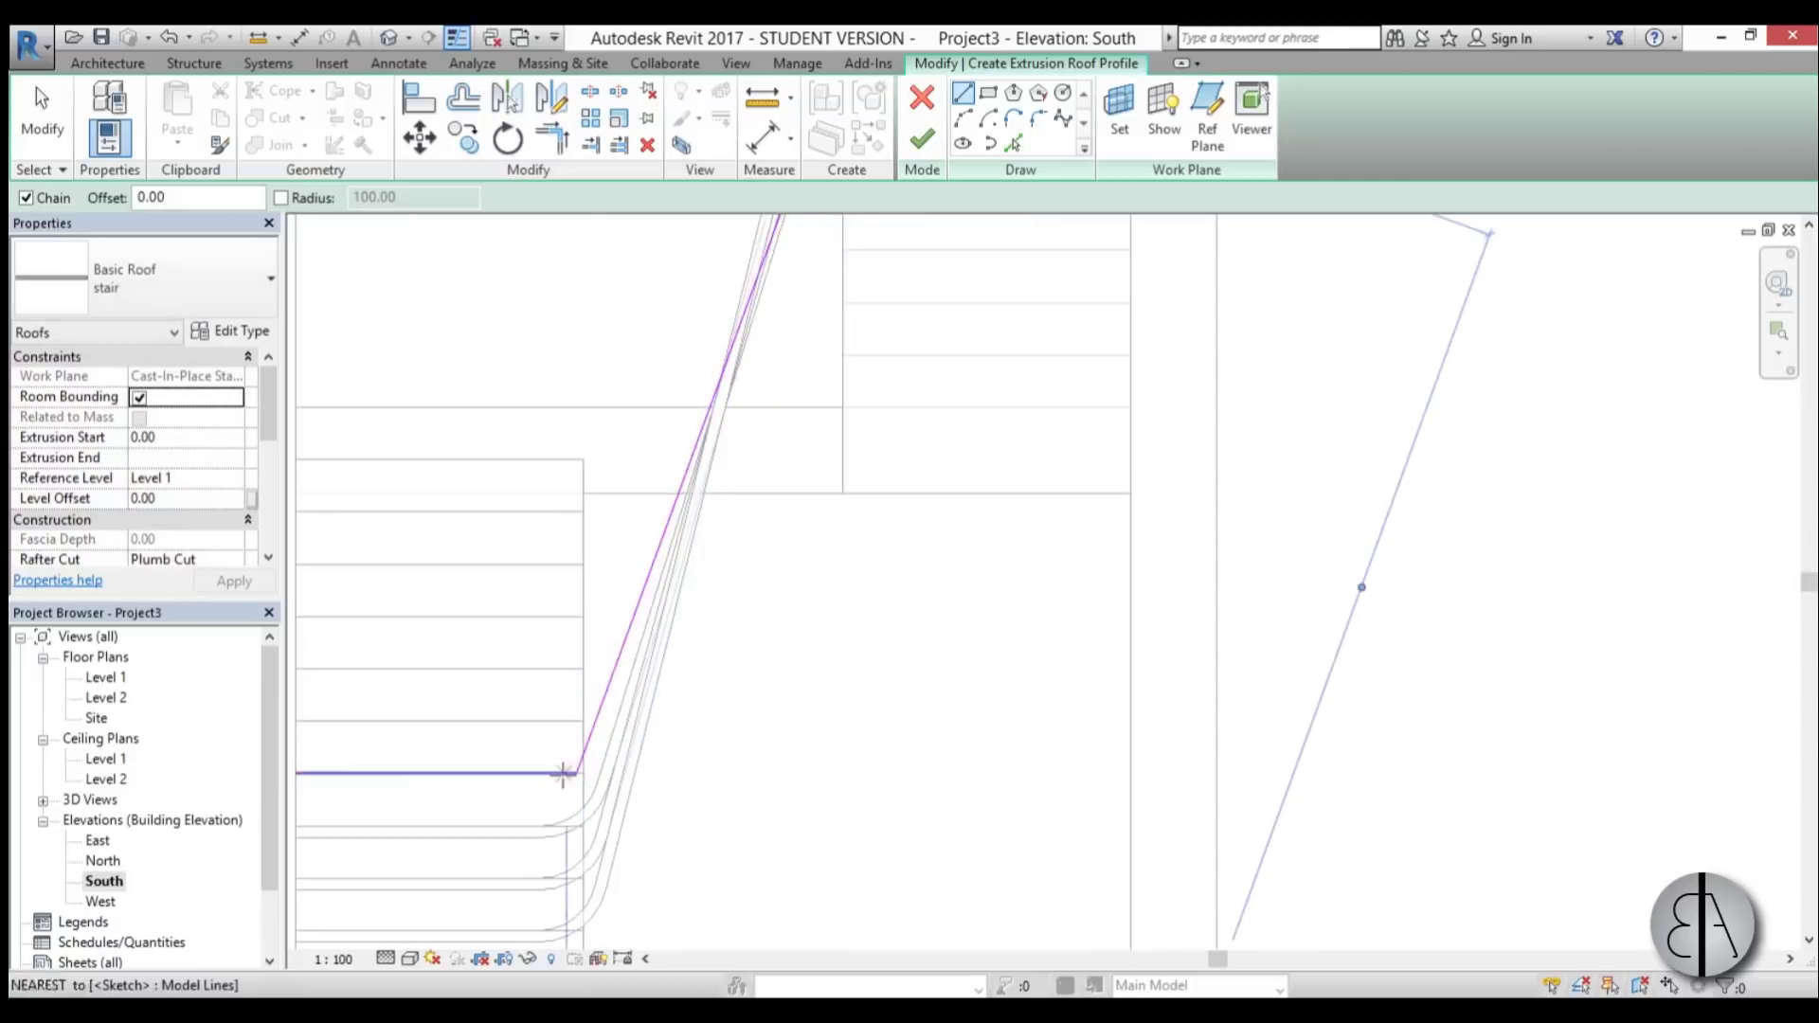
key(Escape)
key(Escape)
scroll(573, 770, up, 4)
click(577, 784)
drag(589, 780, 613, 780)
scroll(699, 730, down, 4)
Step: Fillet both corners of the fourth roof profile and set the upper arc's radius to 20
click(1038, 118)
scroll(679, 744, up, 5)
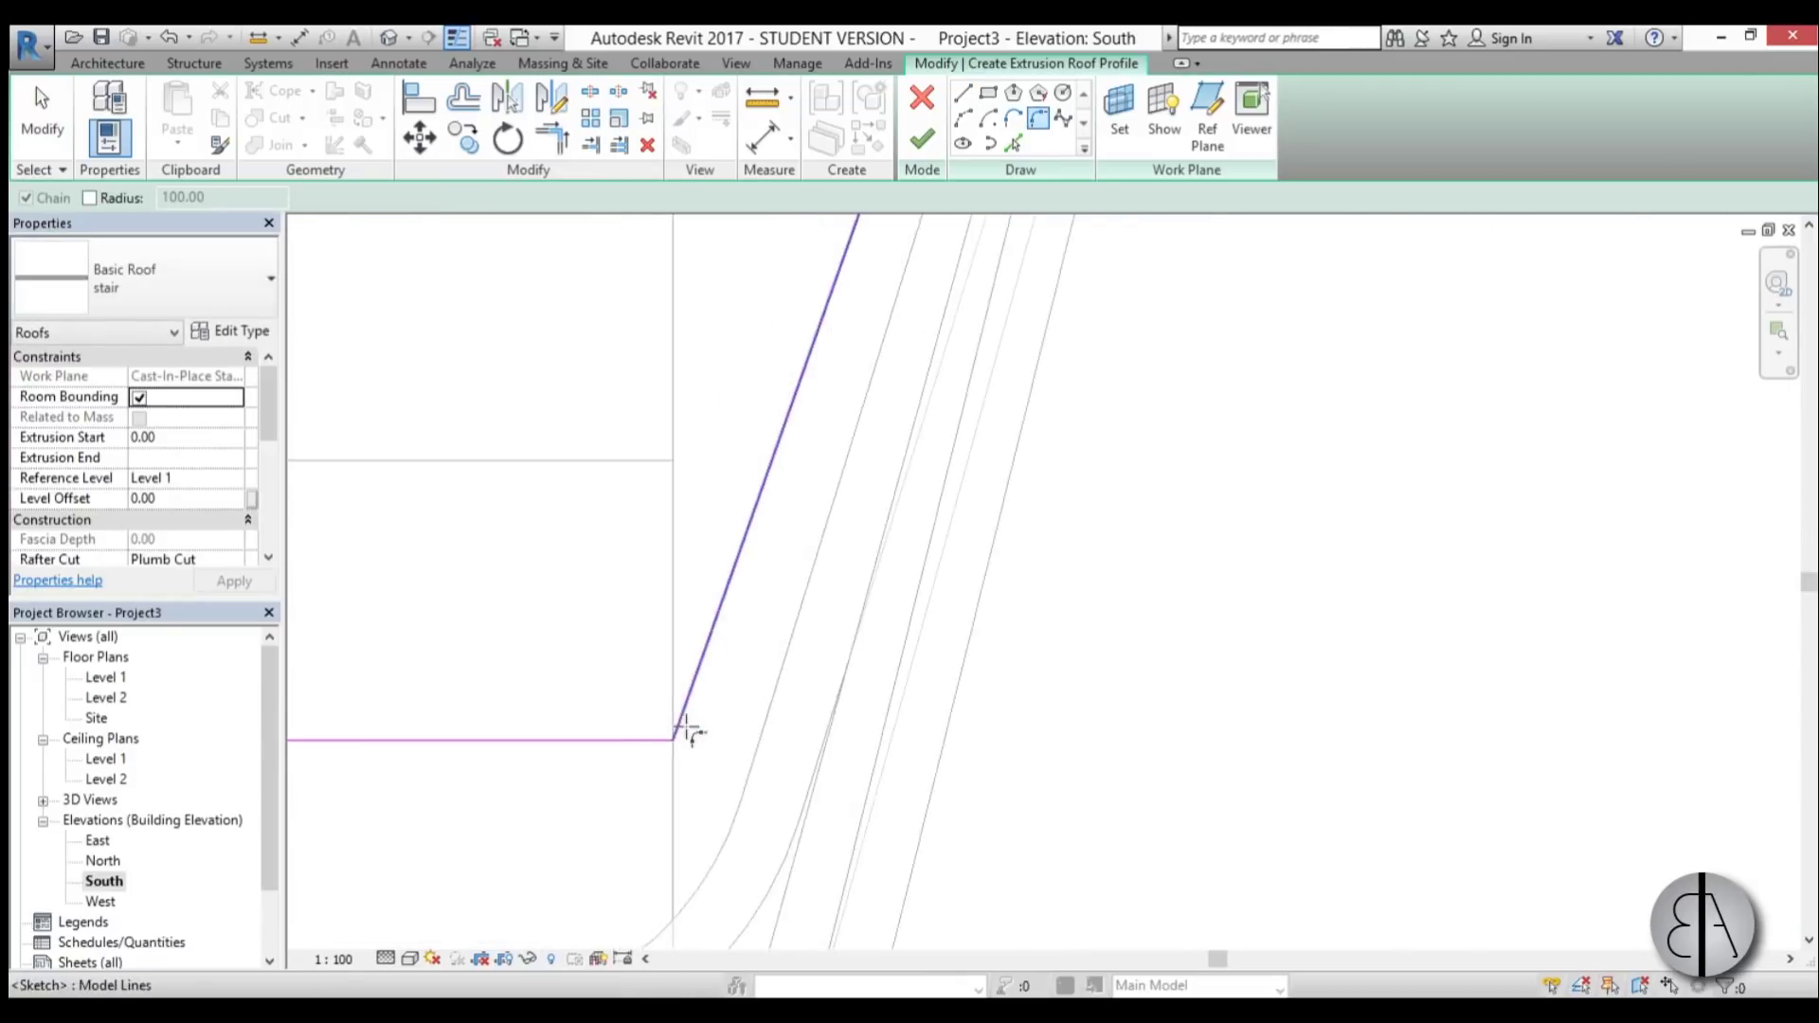
click(686, 727)
click(622, 759)
click(616, 720)
scroll(636, 772, down, 6)
click(748, 450)
click(834, 374)
click(800, 413)
click(843, 496)
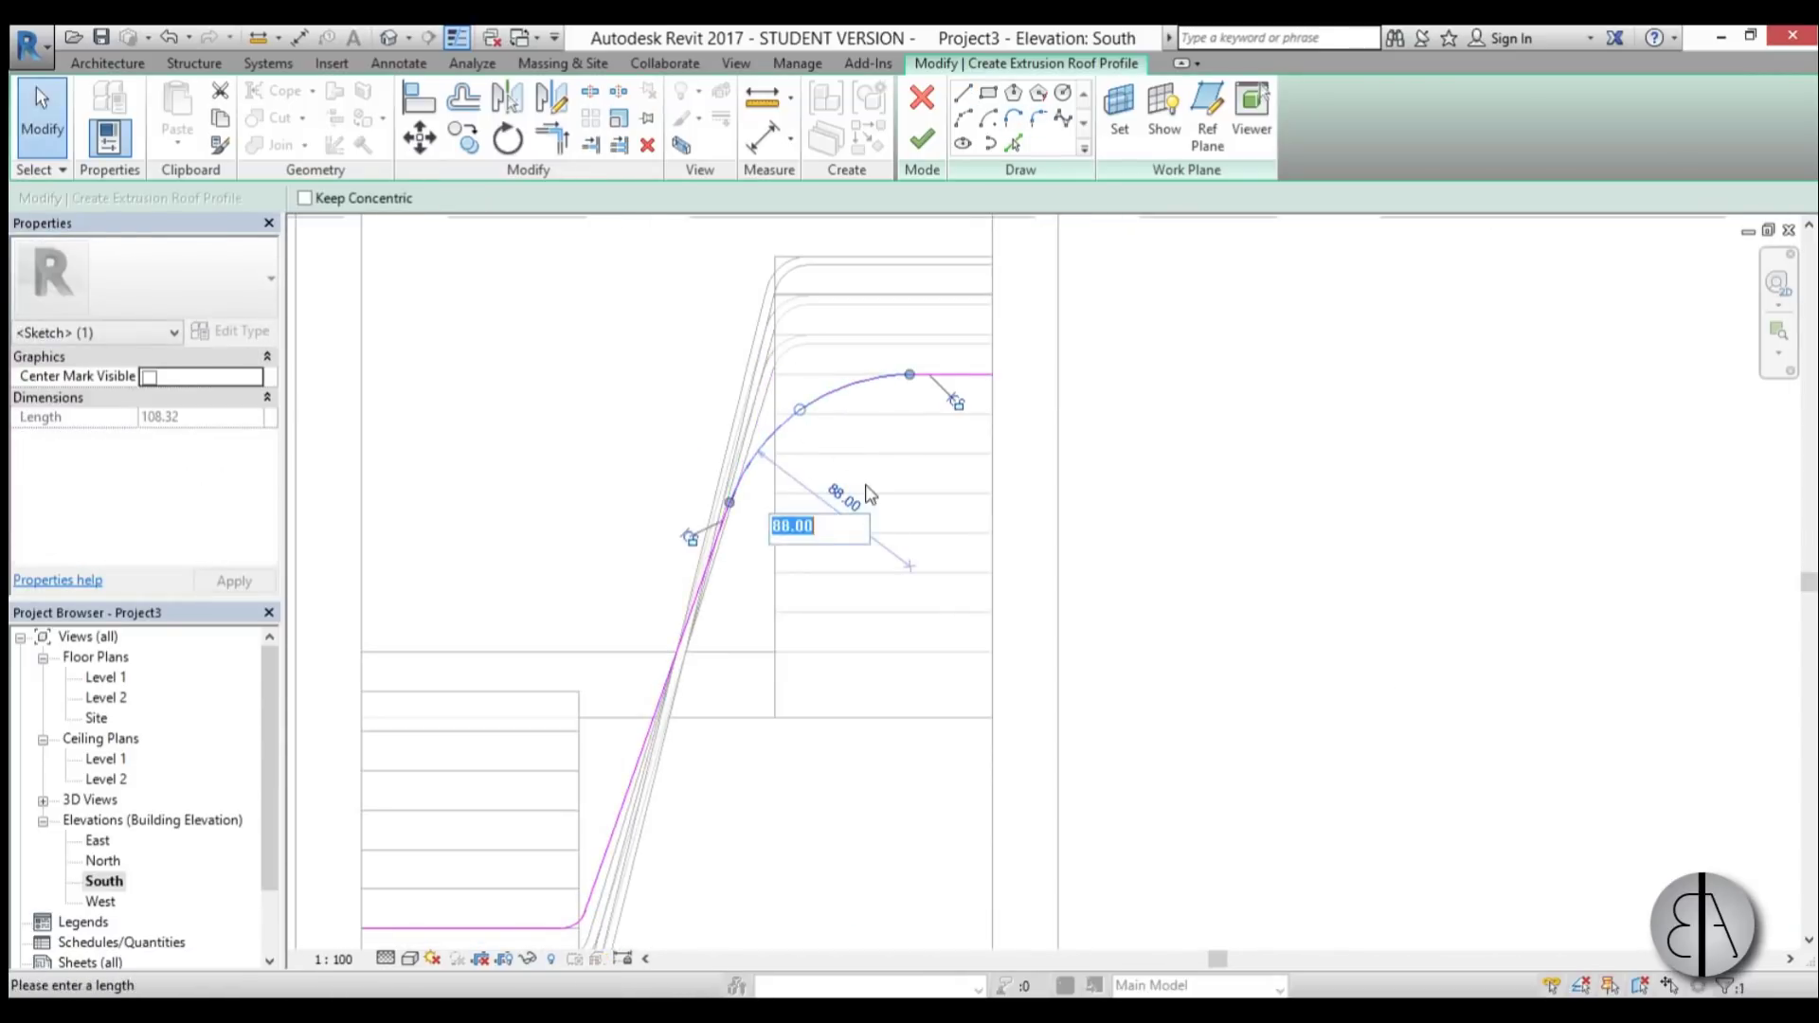
text(20)
key(Return)
Step: Finish the fourth roof profile and give that roof an extrusion end of -30.00
click(783, 748)
scroll(775, 465, down, 3)
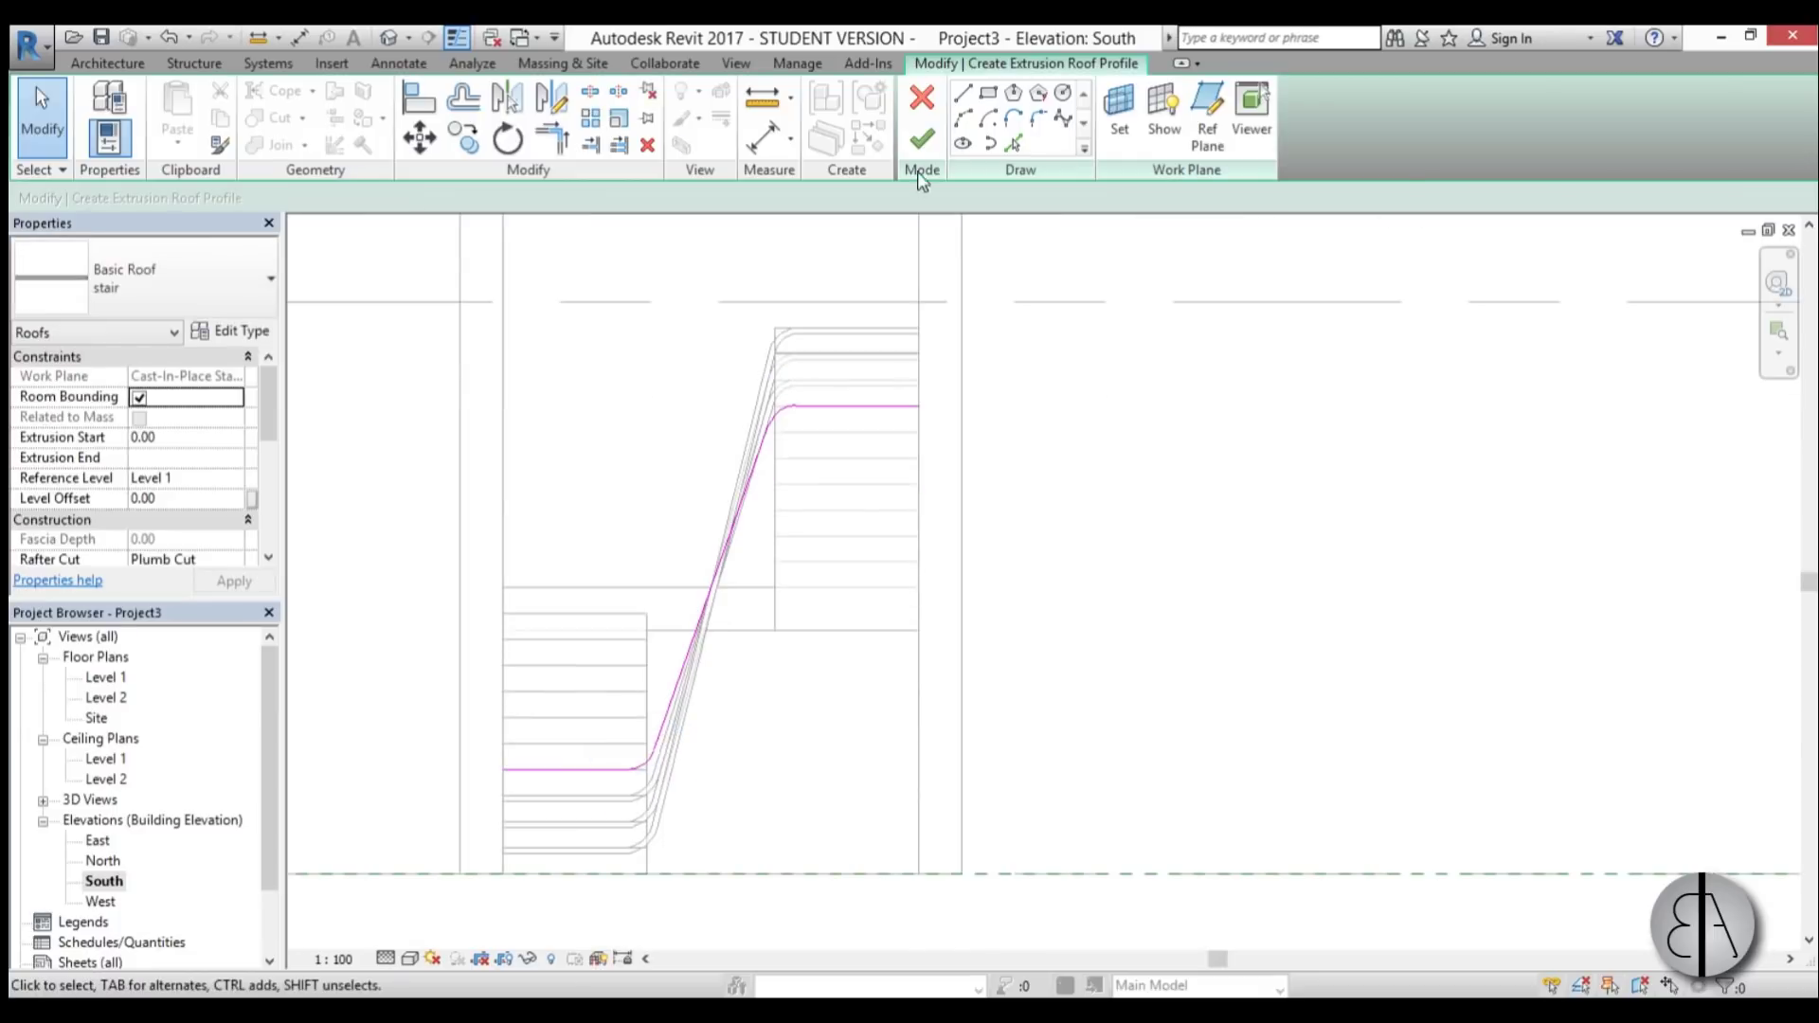
click(920, 141)
click(207, 456)
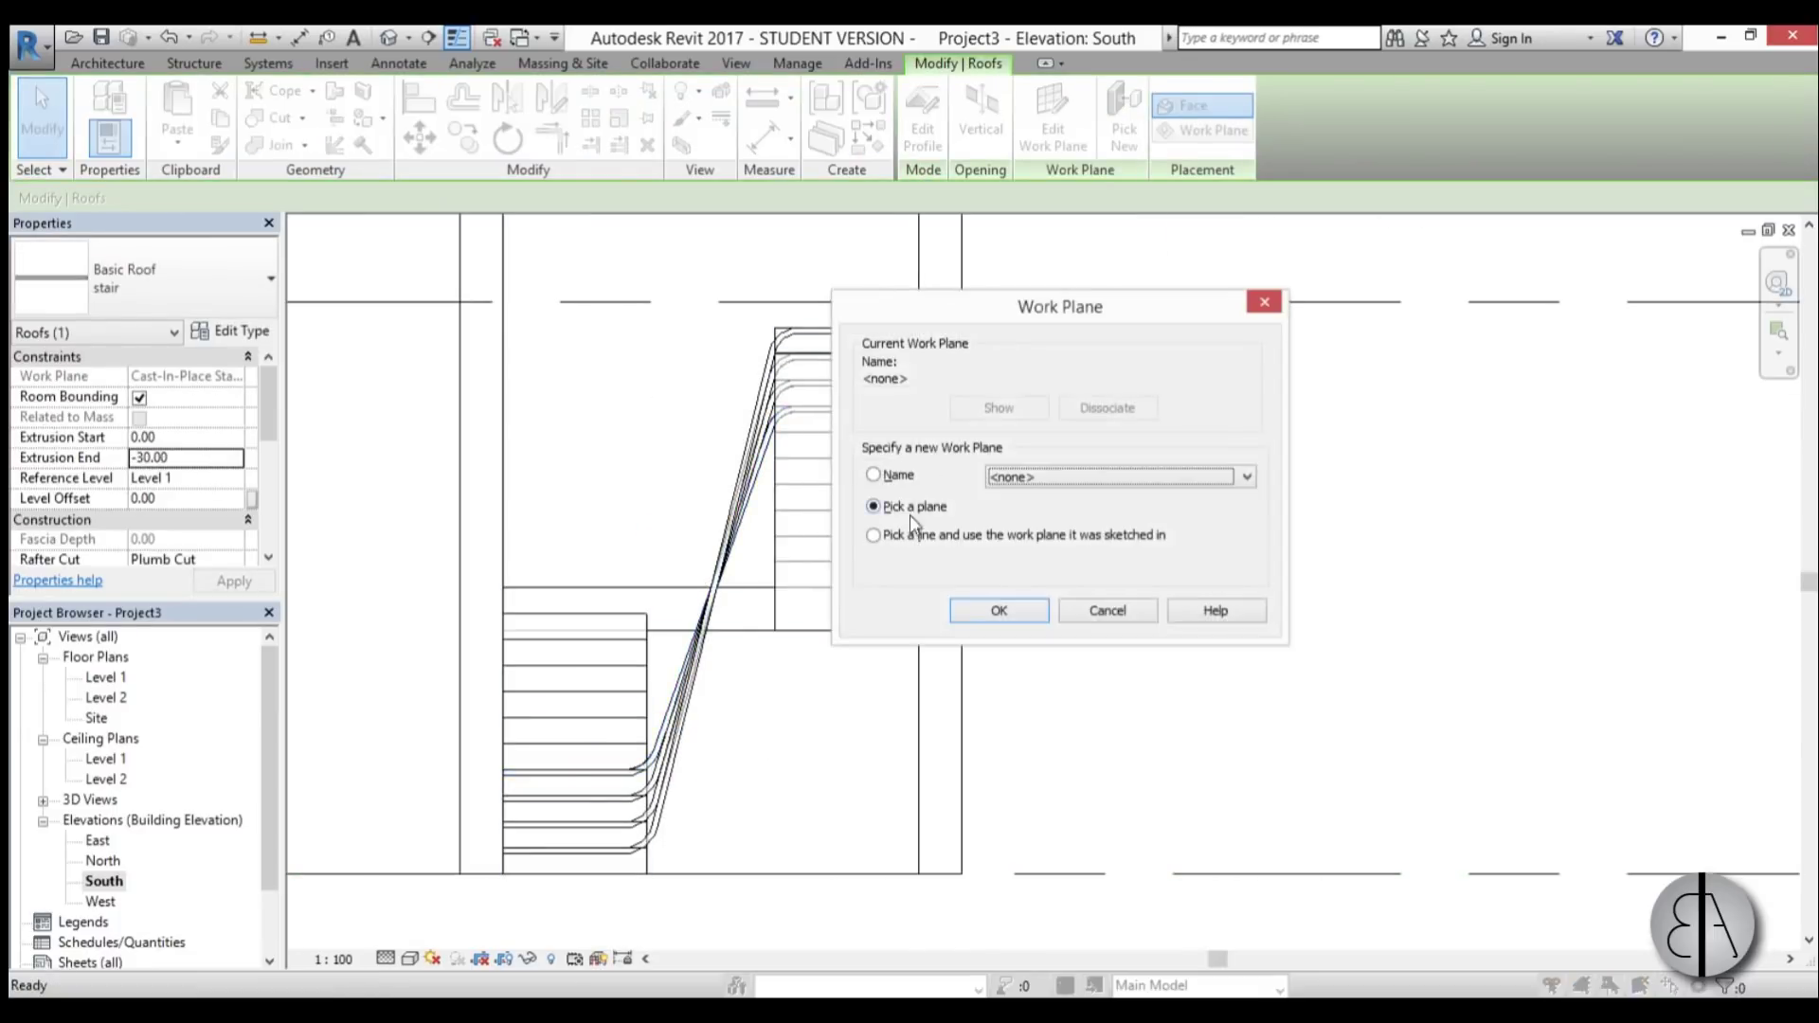
Step: Start a fifth roof by extrusion on the fifth riser's face, referenced to Level 1
click(999, 609)
click(569, 751)
click(901, 471)
Step: Sketch the fifth profile from the top edges of the fifth and fifth-highest risers, joined by a straight sloping line
click(1013, 143)
click(574, 744)
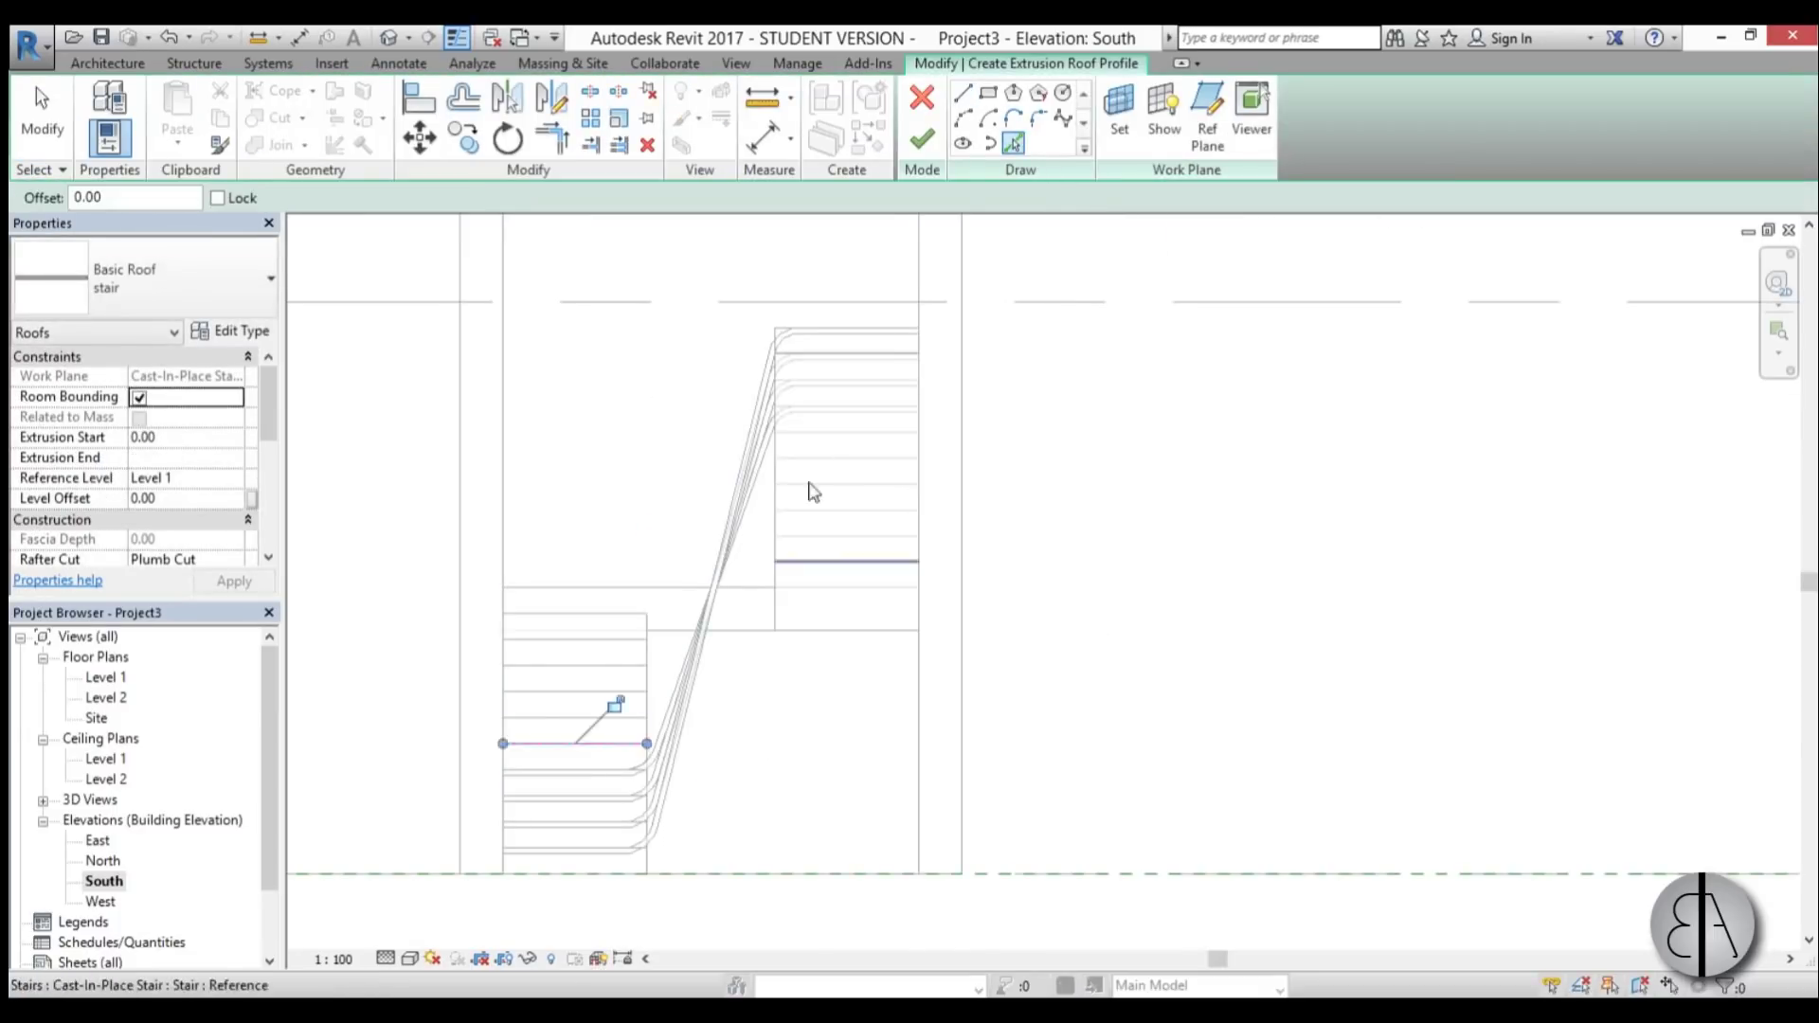
scroll(850, 370, up, 3)
click(841, 536)
click(963, 92)
click(650, 536)
Step: Fillet the corners of the fifth roof profile, adjust the lower arc's radius and finish the profile
scroll(606, 695, down, 5)
scroll(772, 597, up, 4)
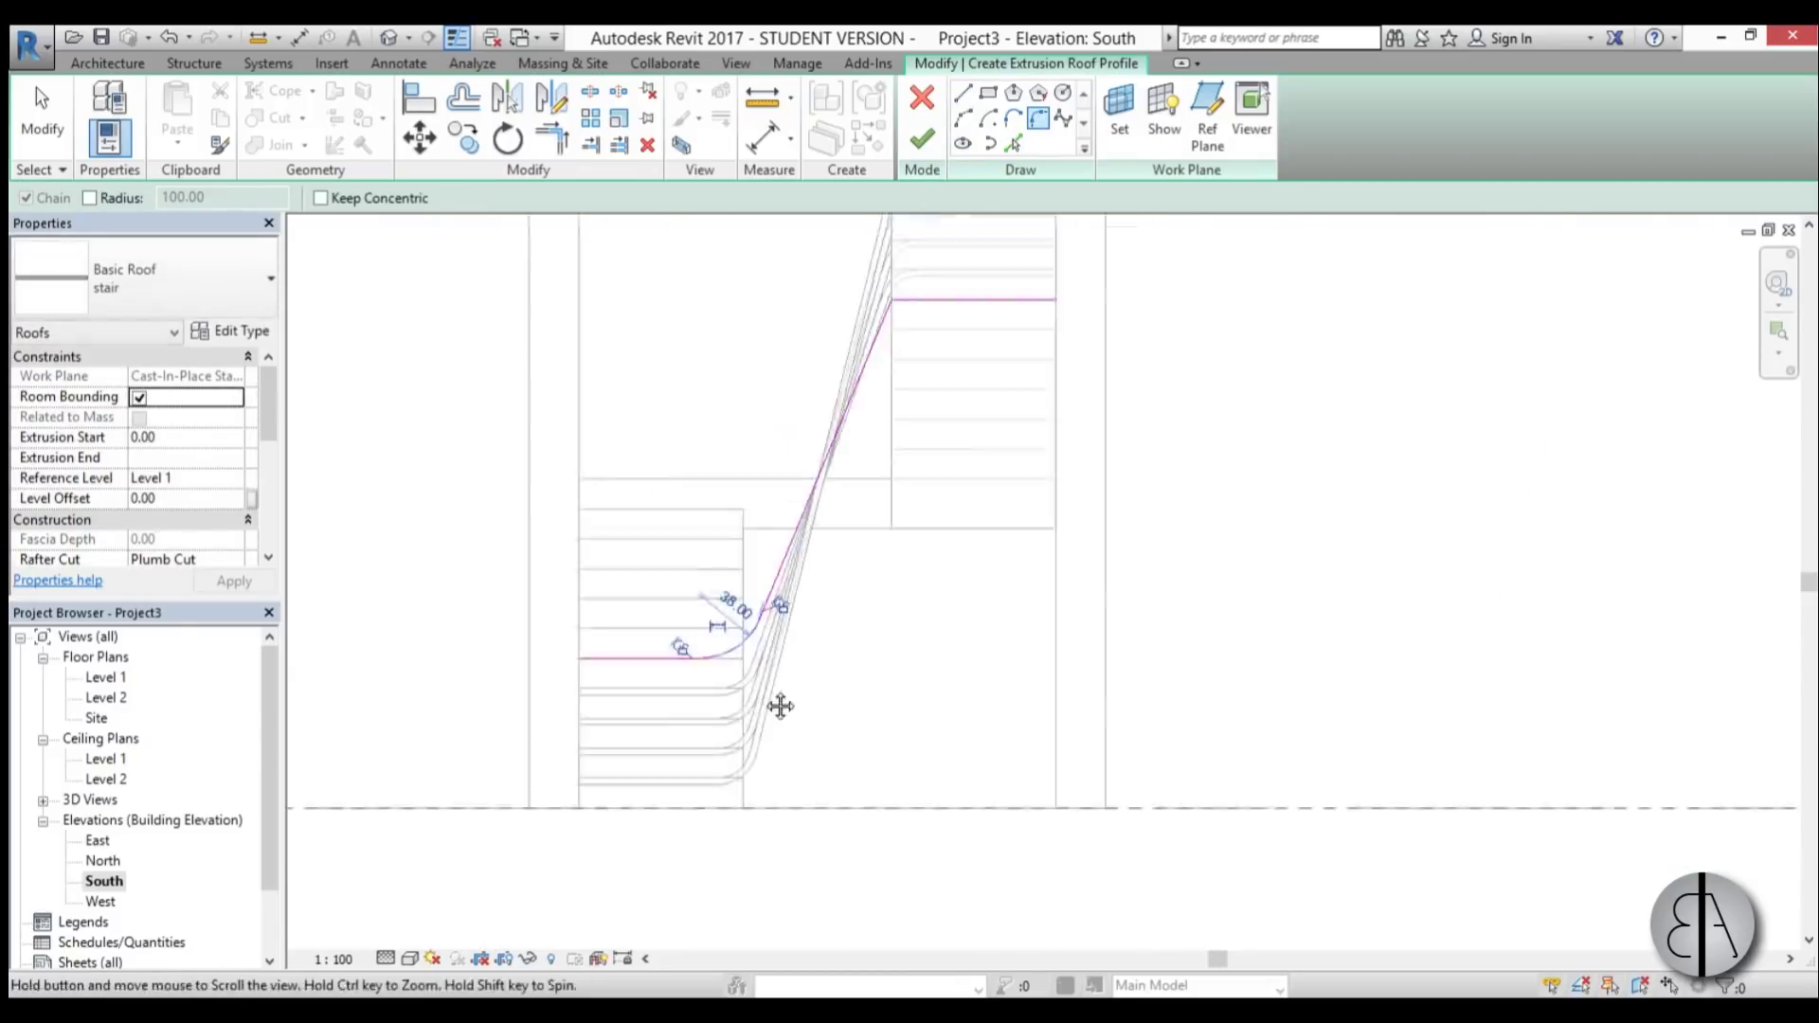
middle_drag(780, 707, 893, 593)
click(861, 563)
key(Return)
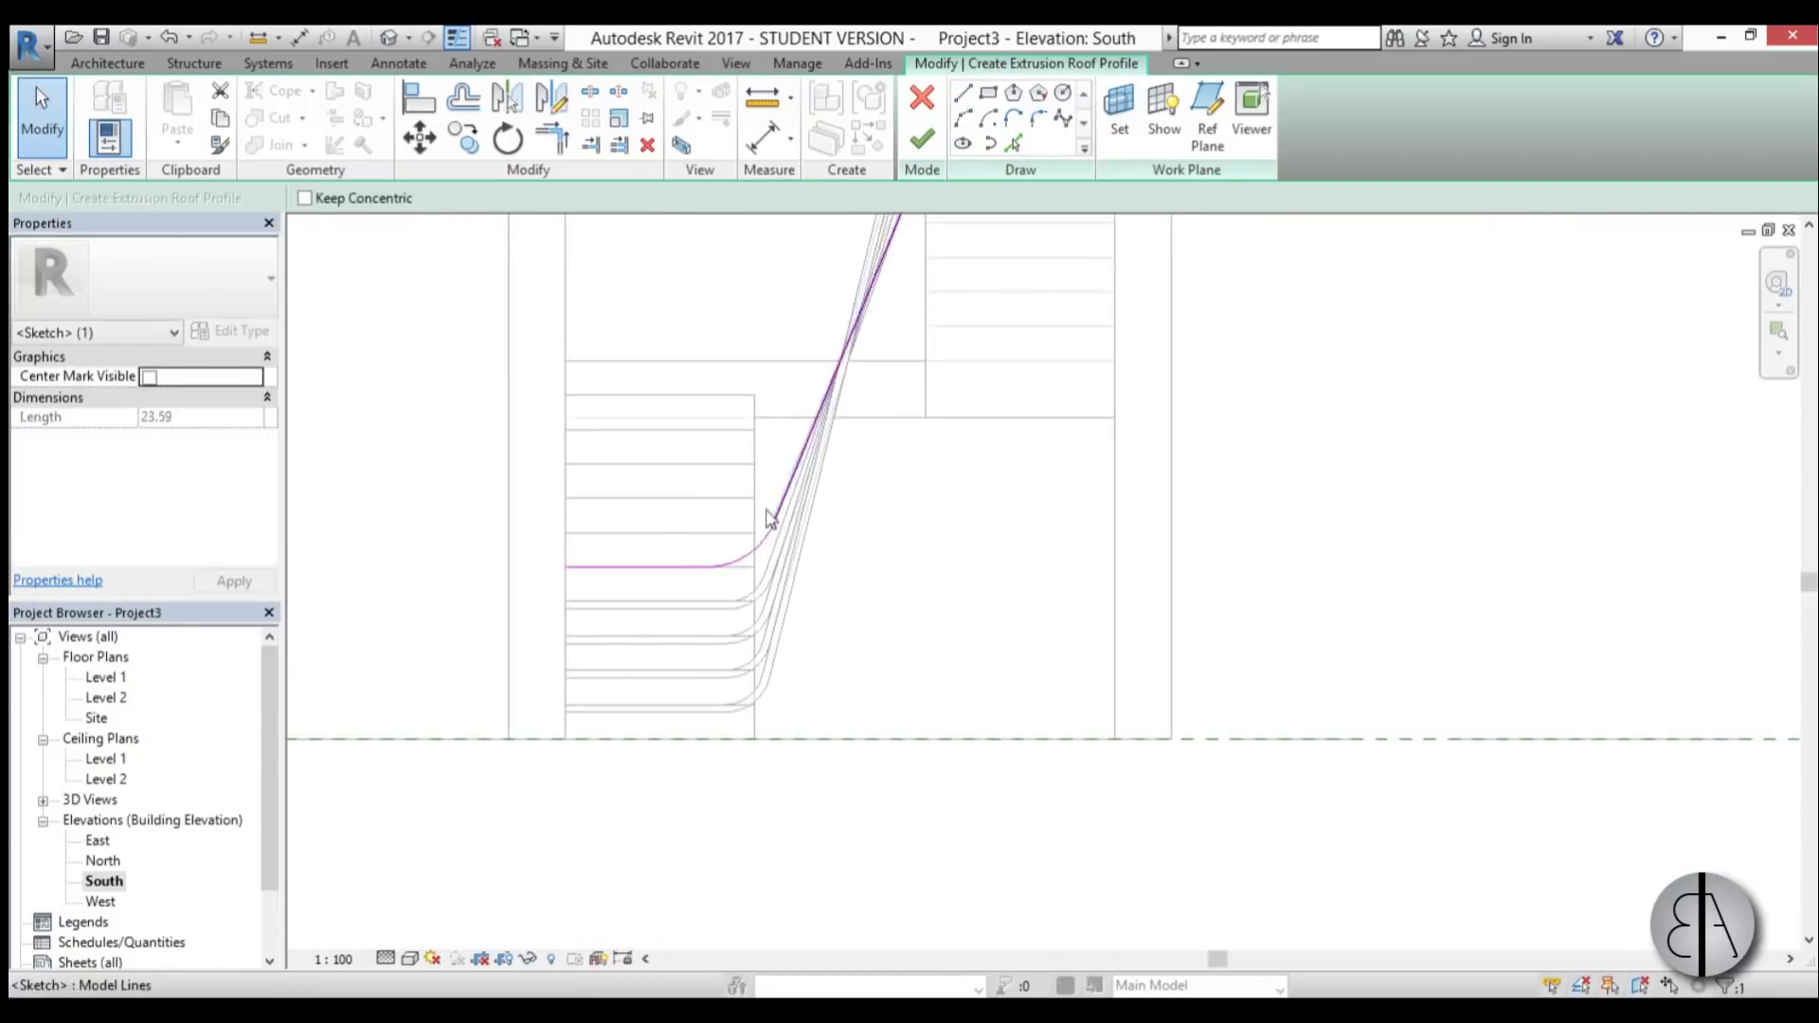
click(924, 141)
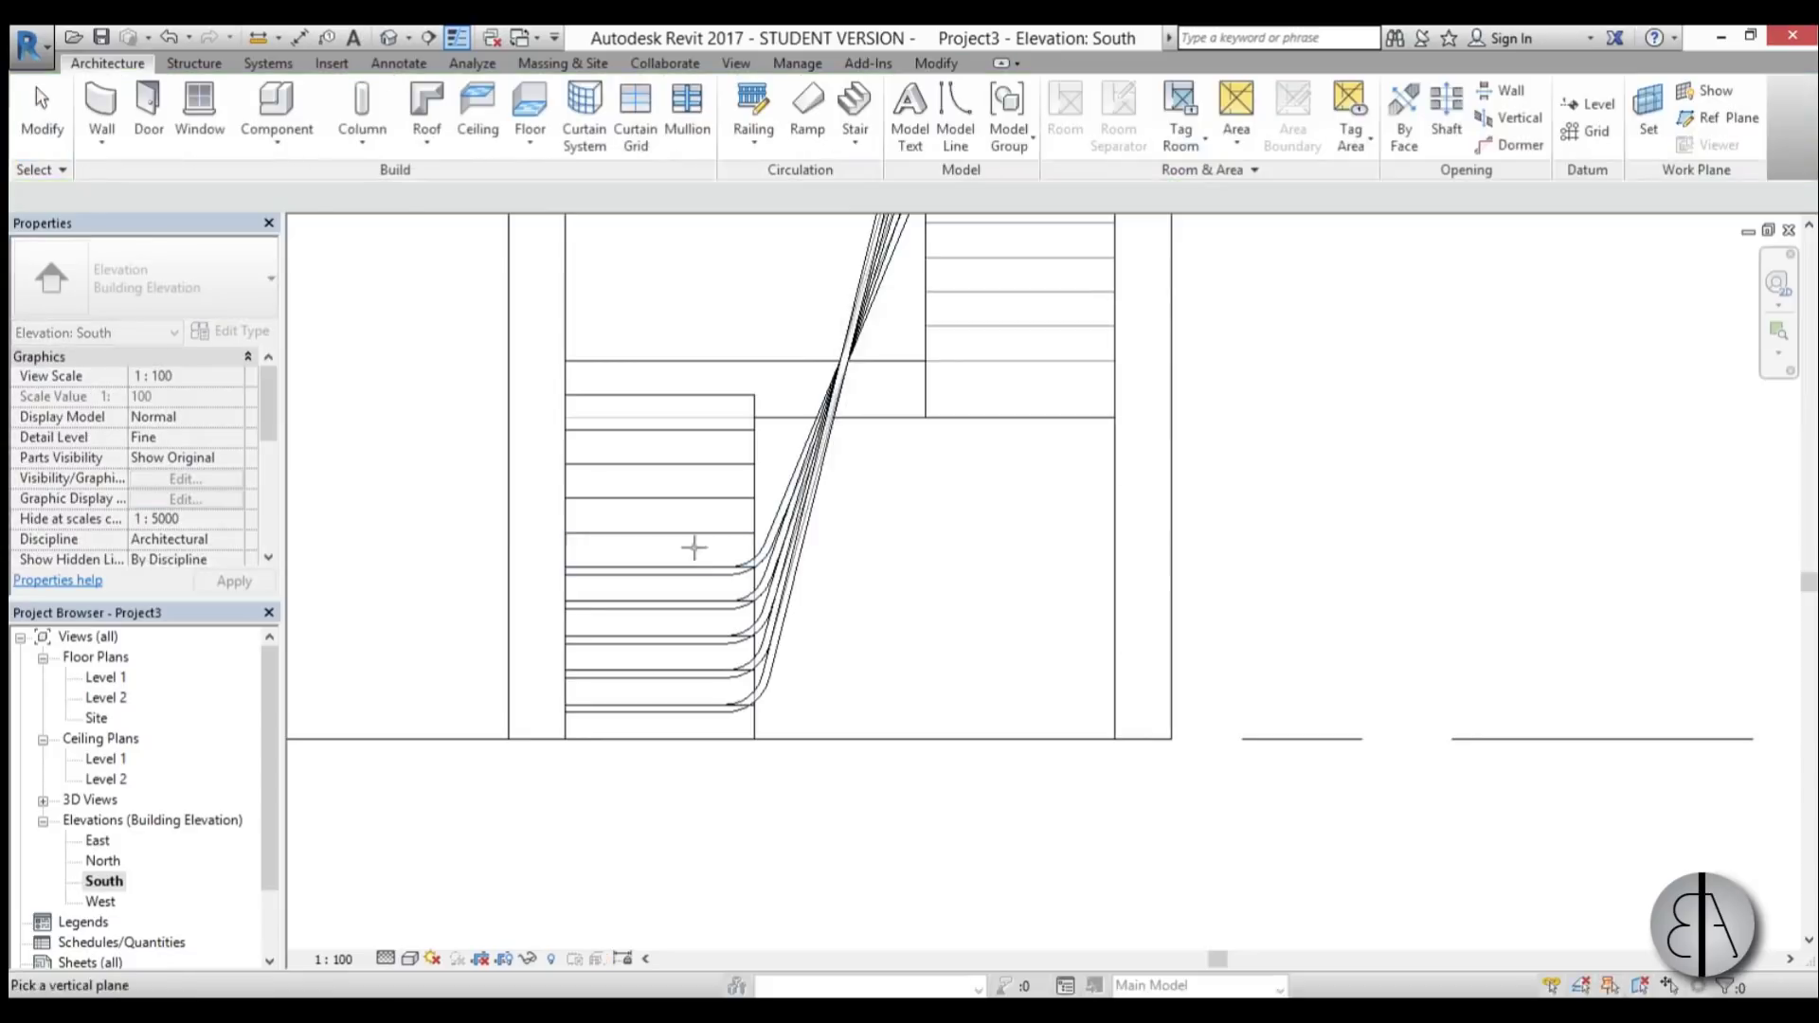
Step: Start a sixth roof by extrusion referenced to Level 1 and sketch its profile from the matching riser top edges and a straight sloping line
click(865, 466)
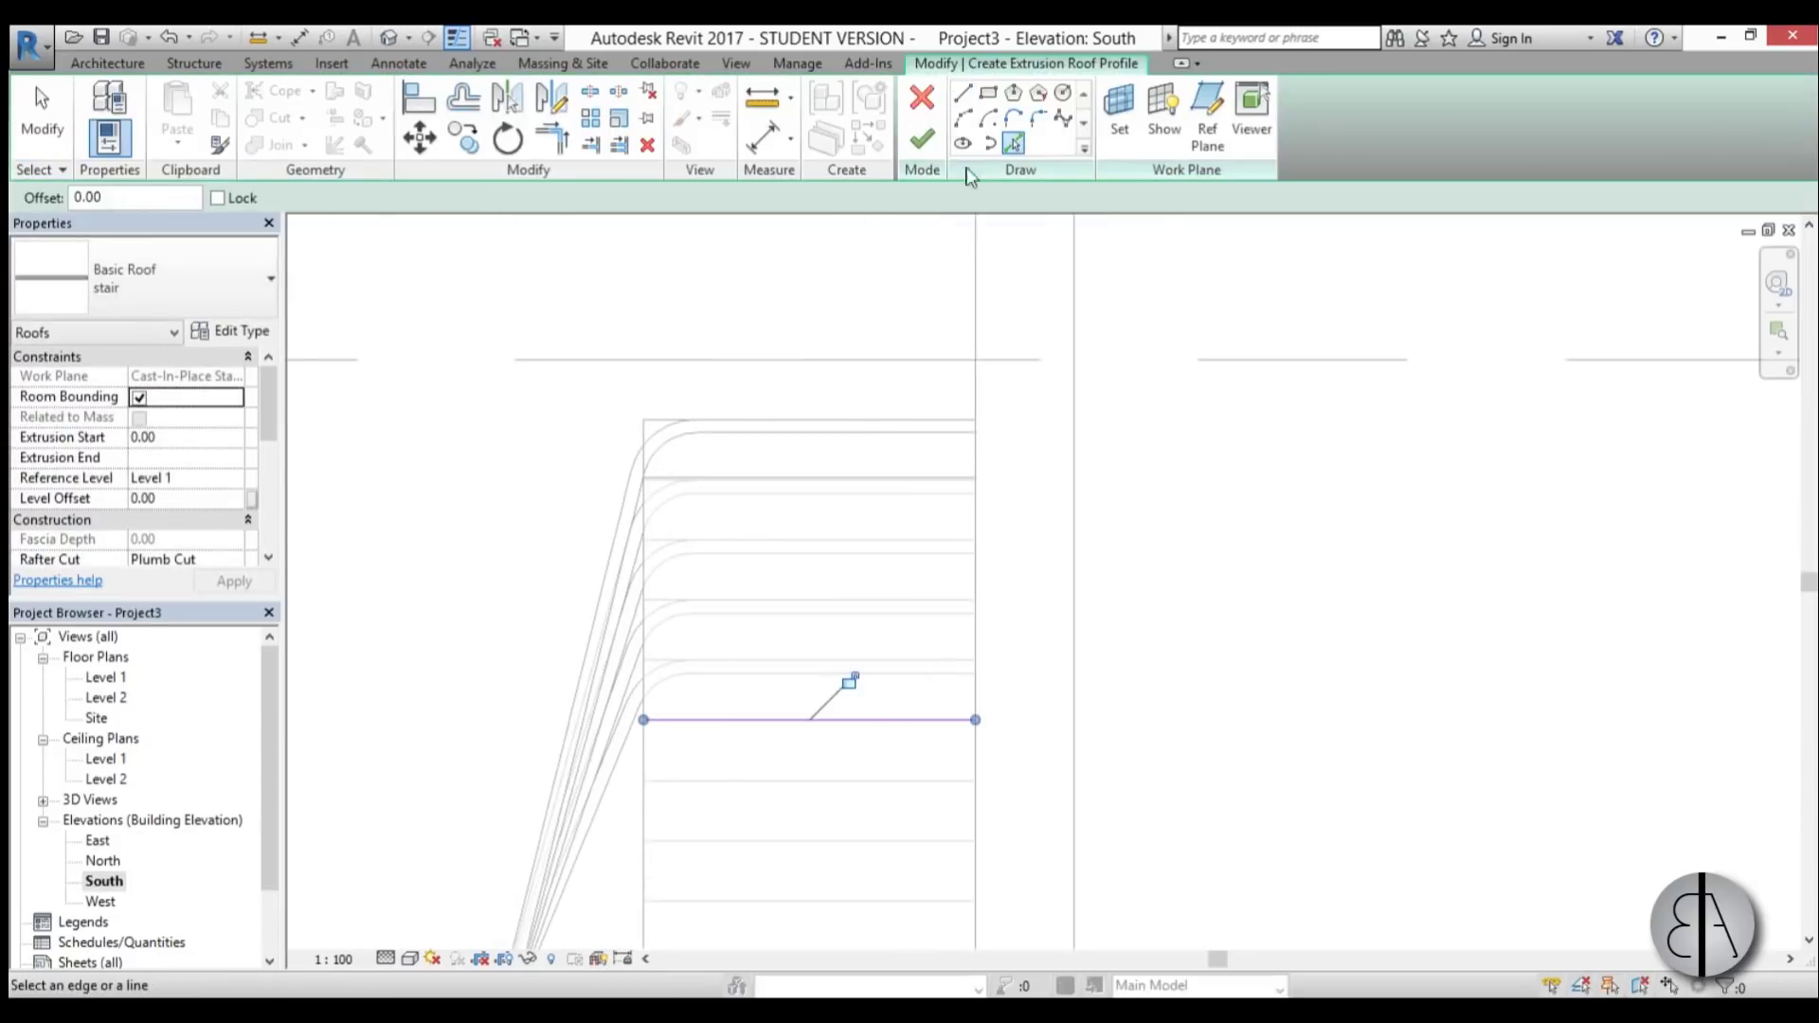
click(741, 480)
click(754, 455)
click(873, 492)
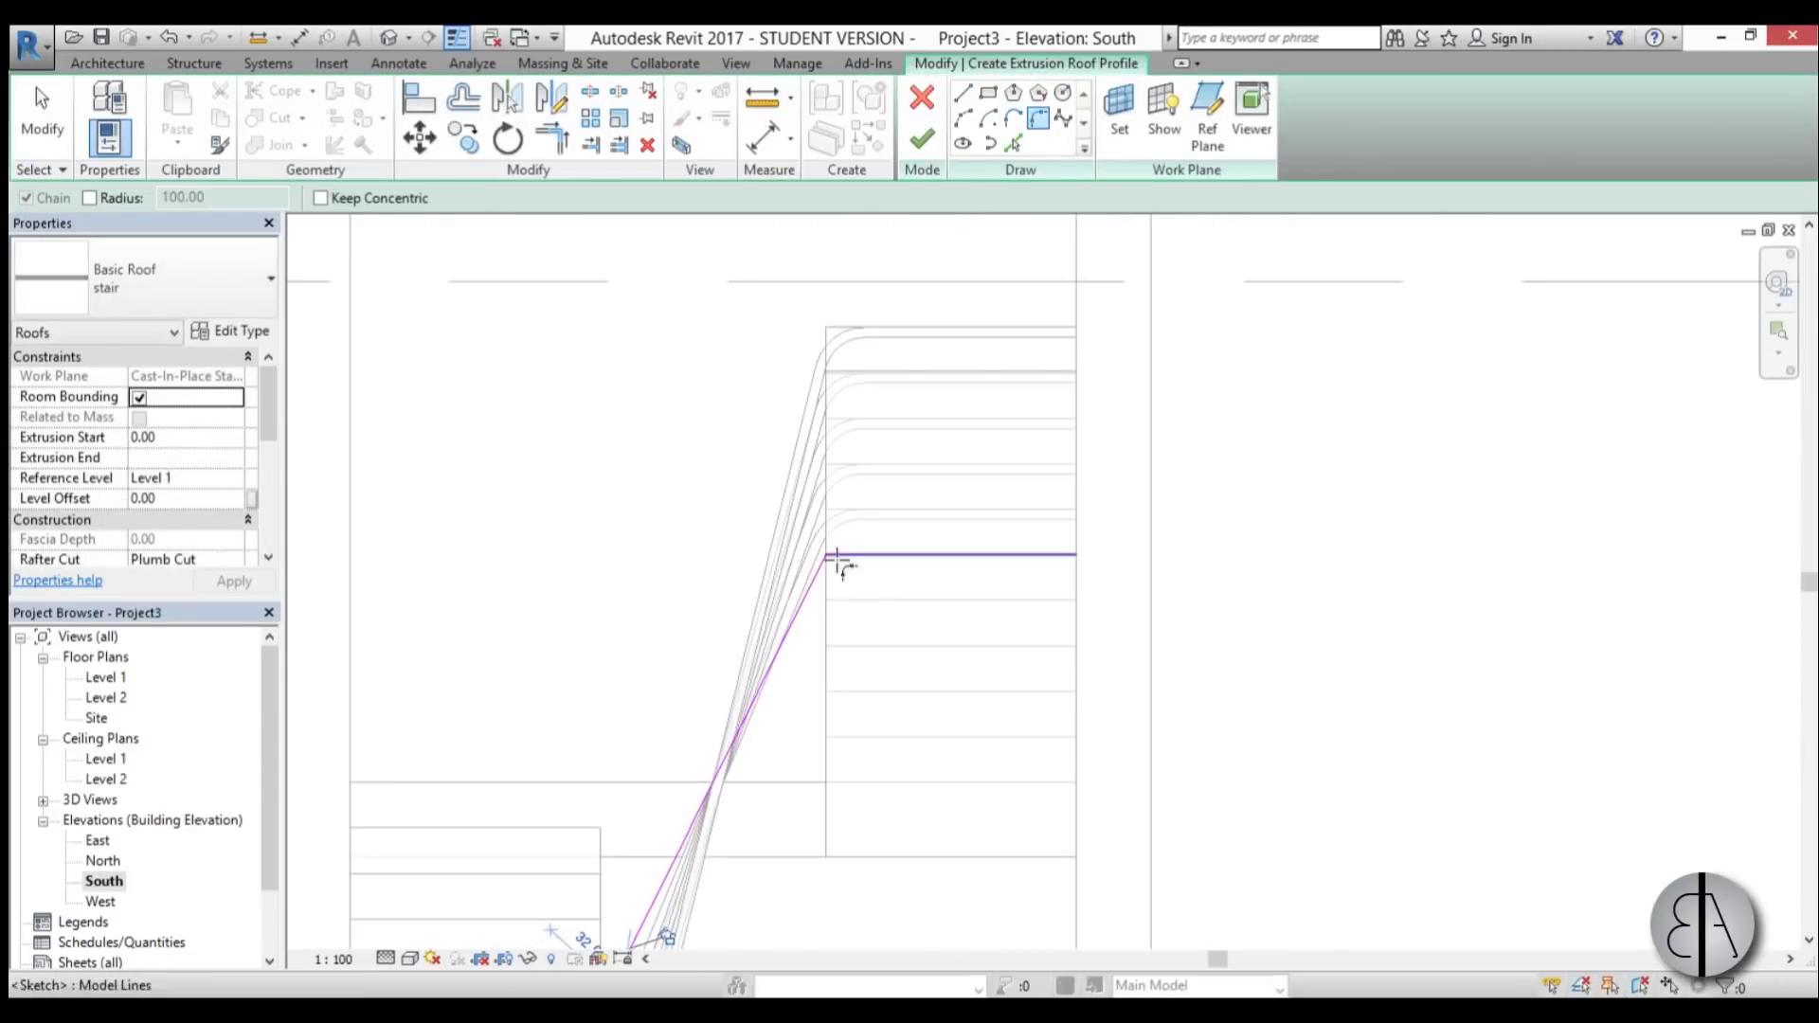
Step: Fillet the upper corner of the sixth roof profile, edit the lower arc's radius and finish the profile
click(783, 639)
click(957, 554)
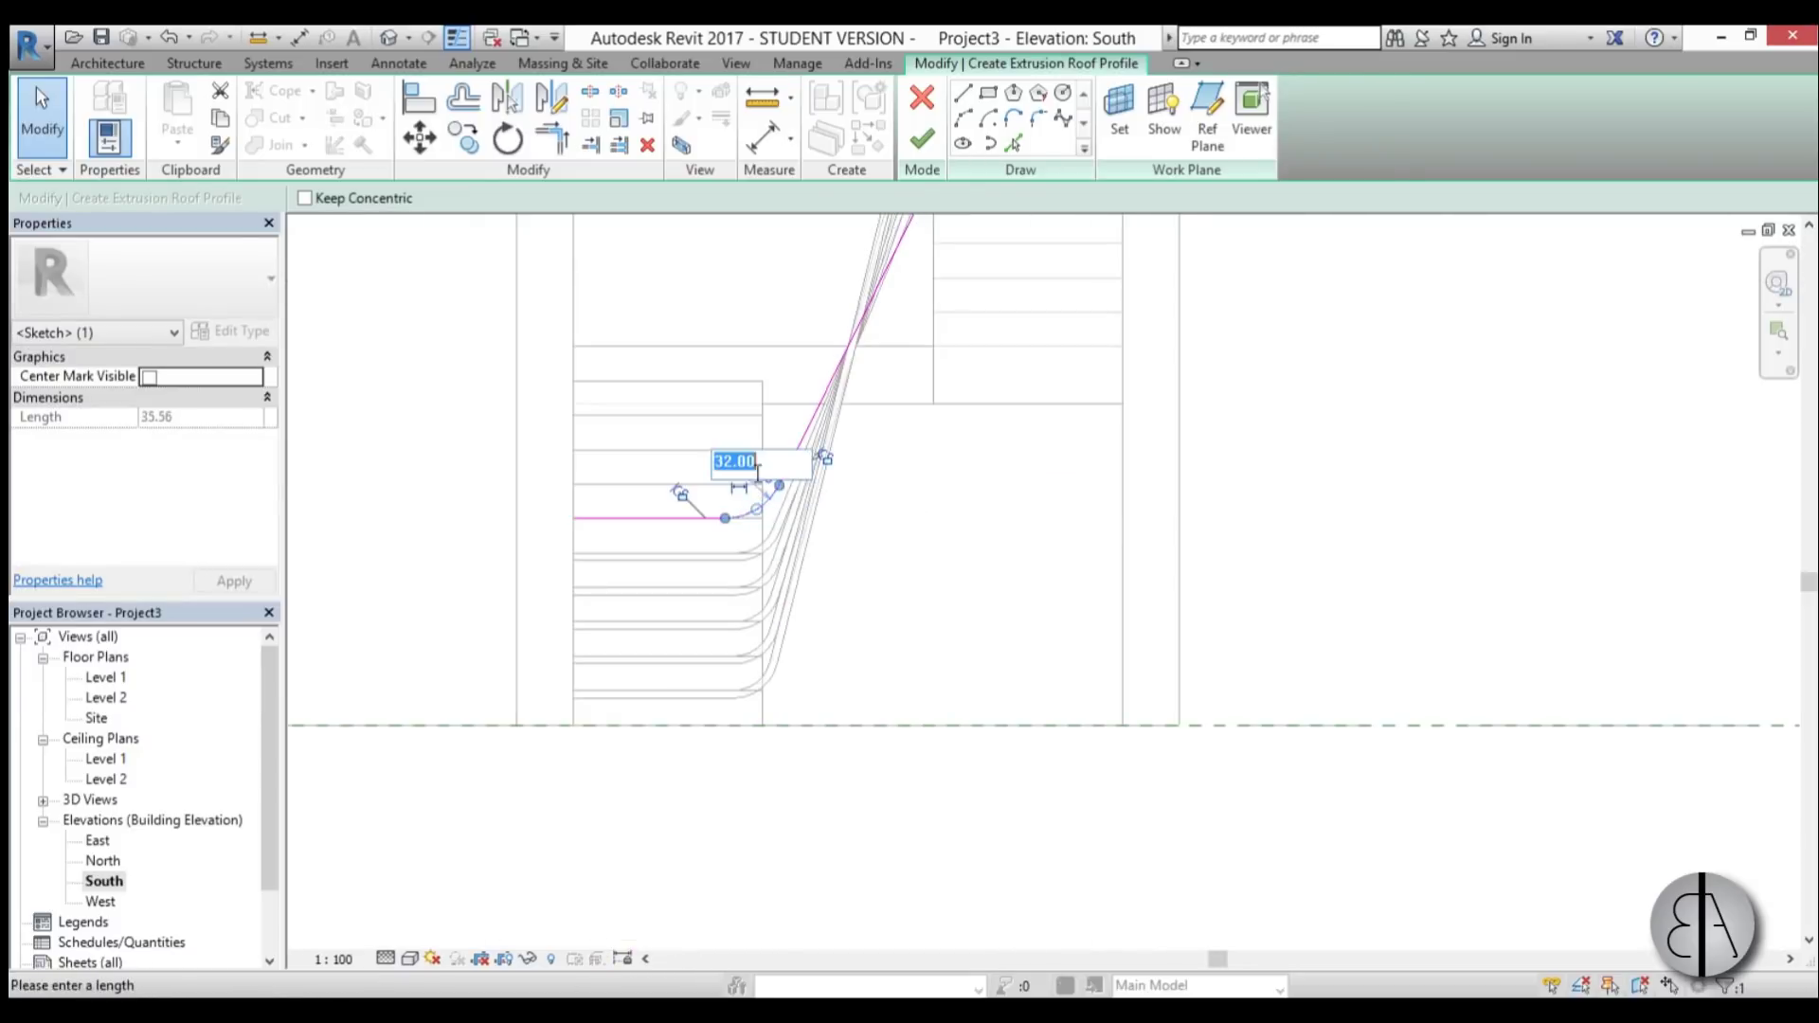
click(922, 140)
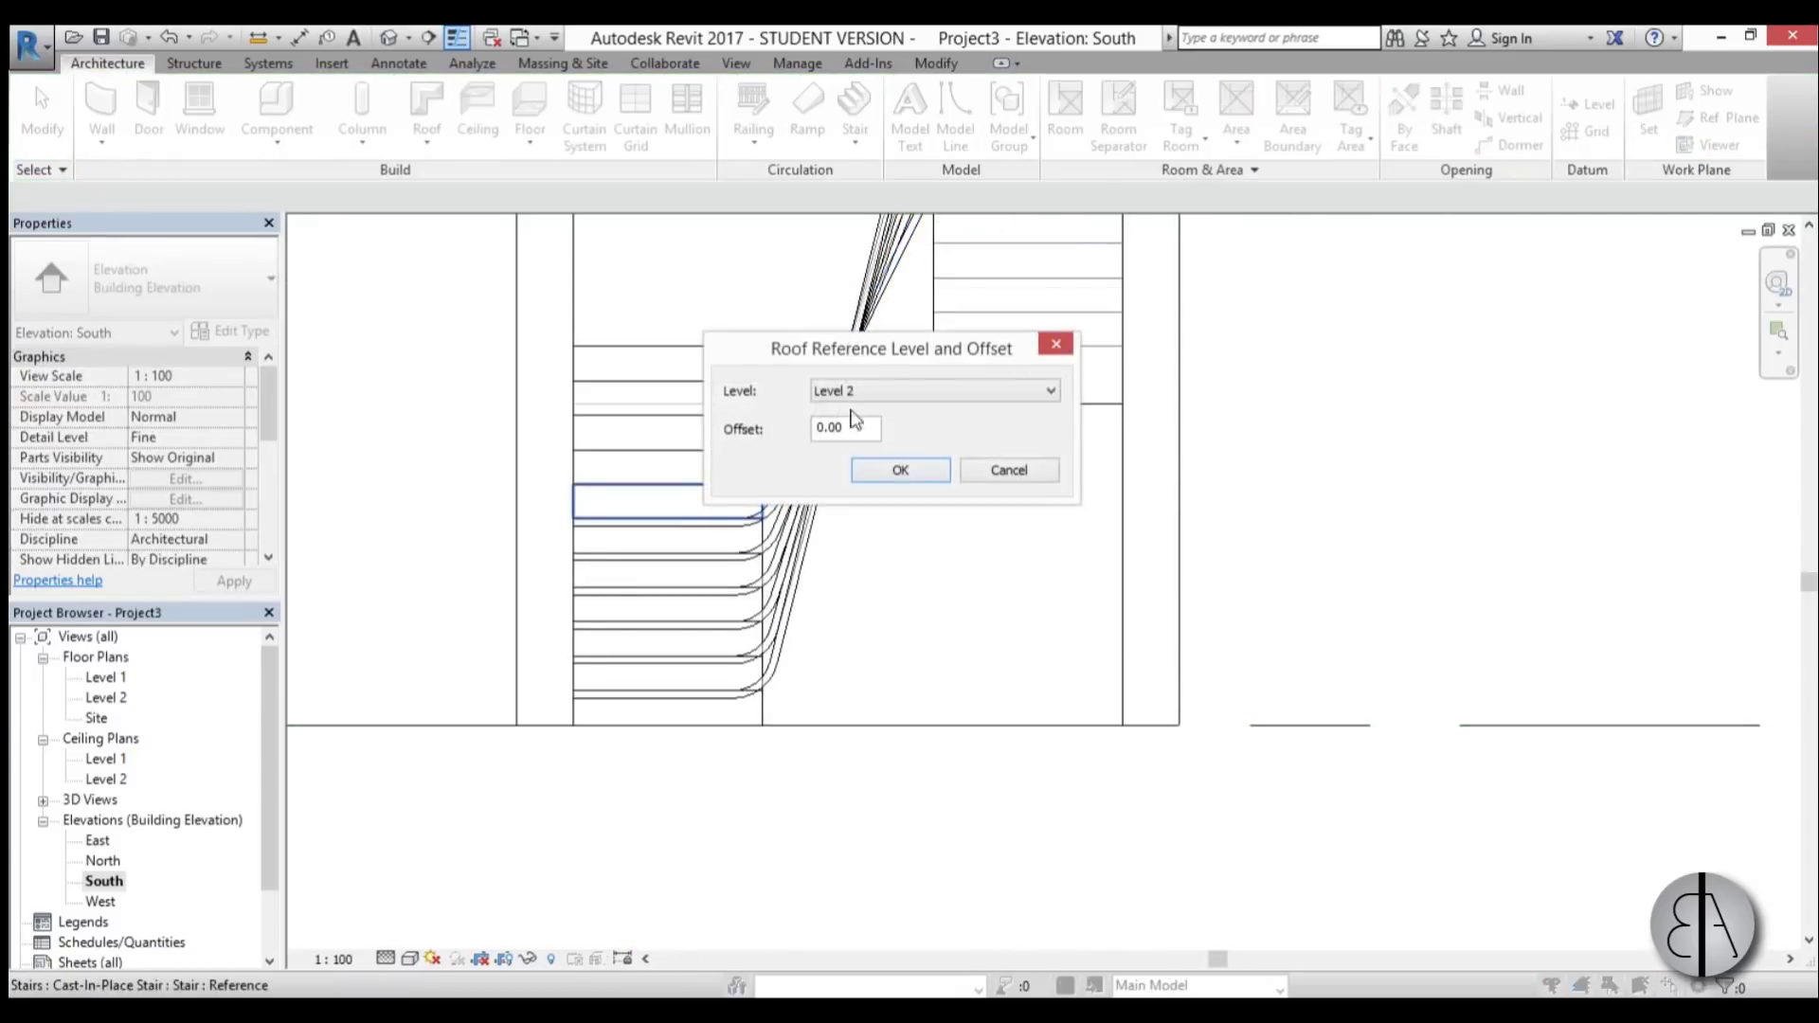
Step: Start a seventh roof by extrusion referenced to Level 1 and sketch its profile from the matching riser top edges and a straight sloping line
click(901, 469)
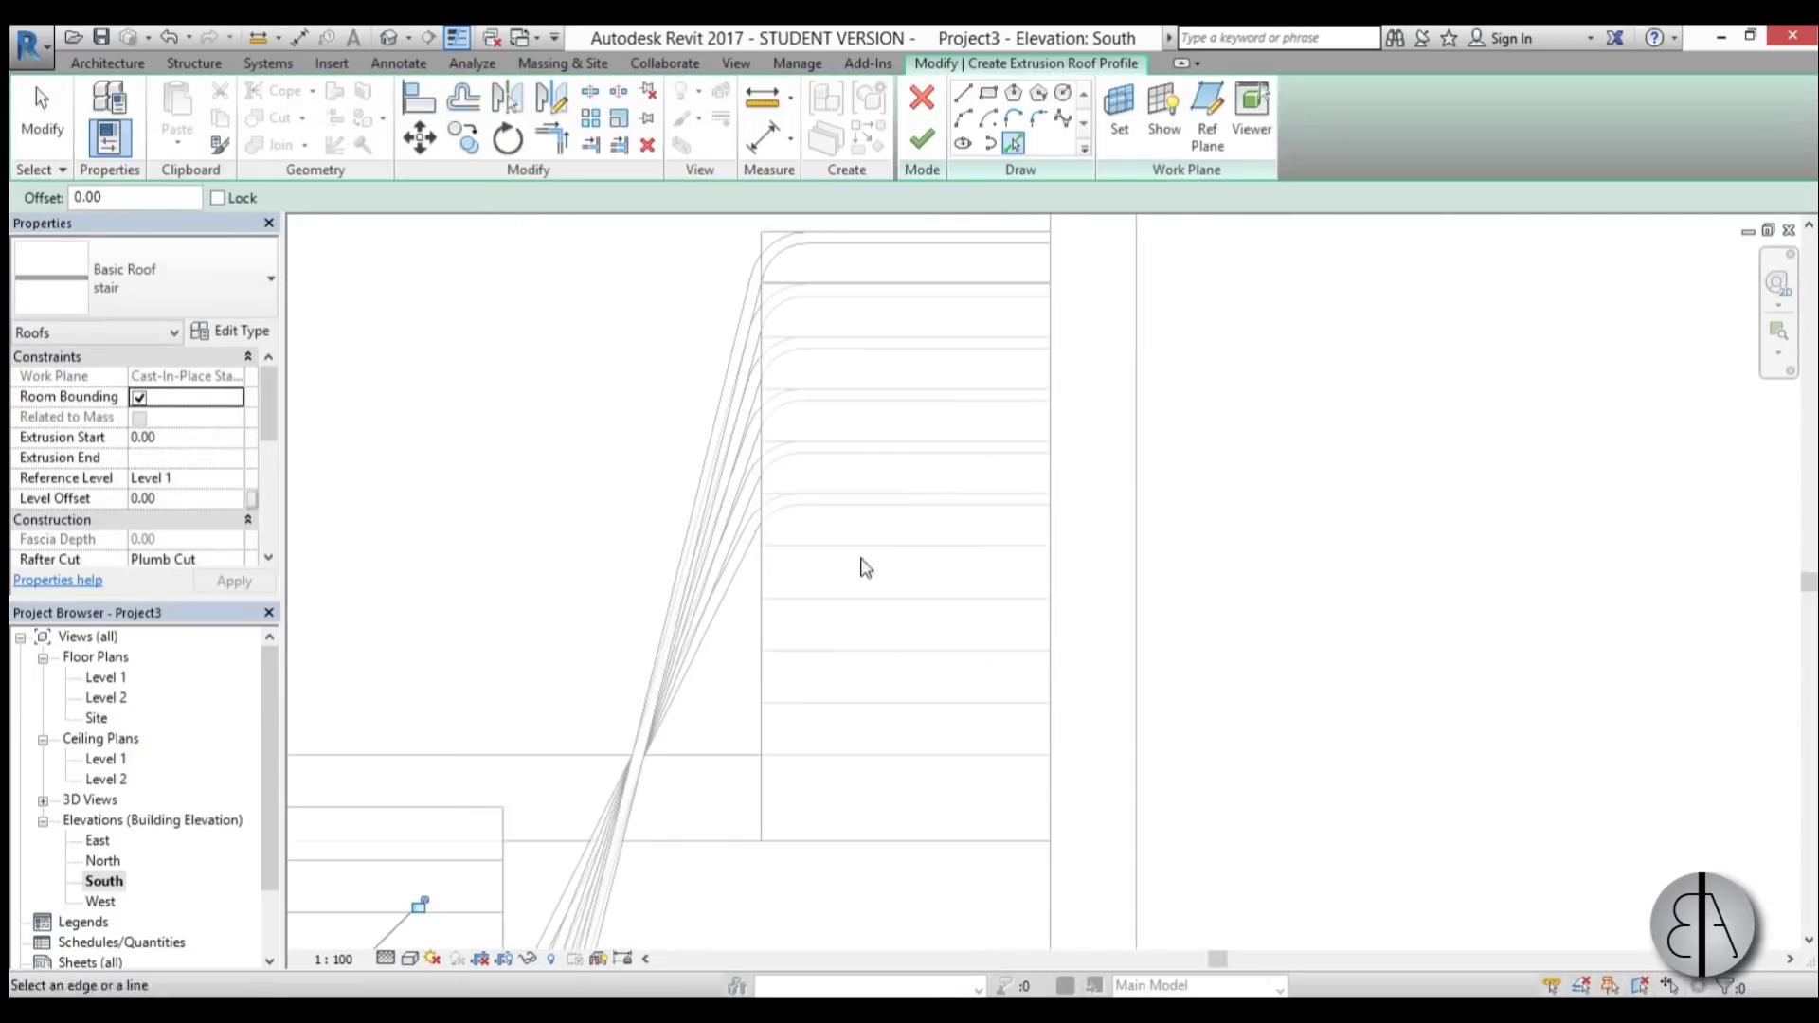
click(861, 545)
click(963, 93)
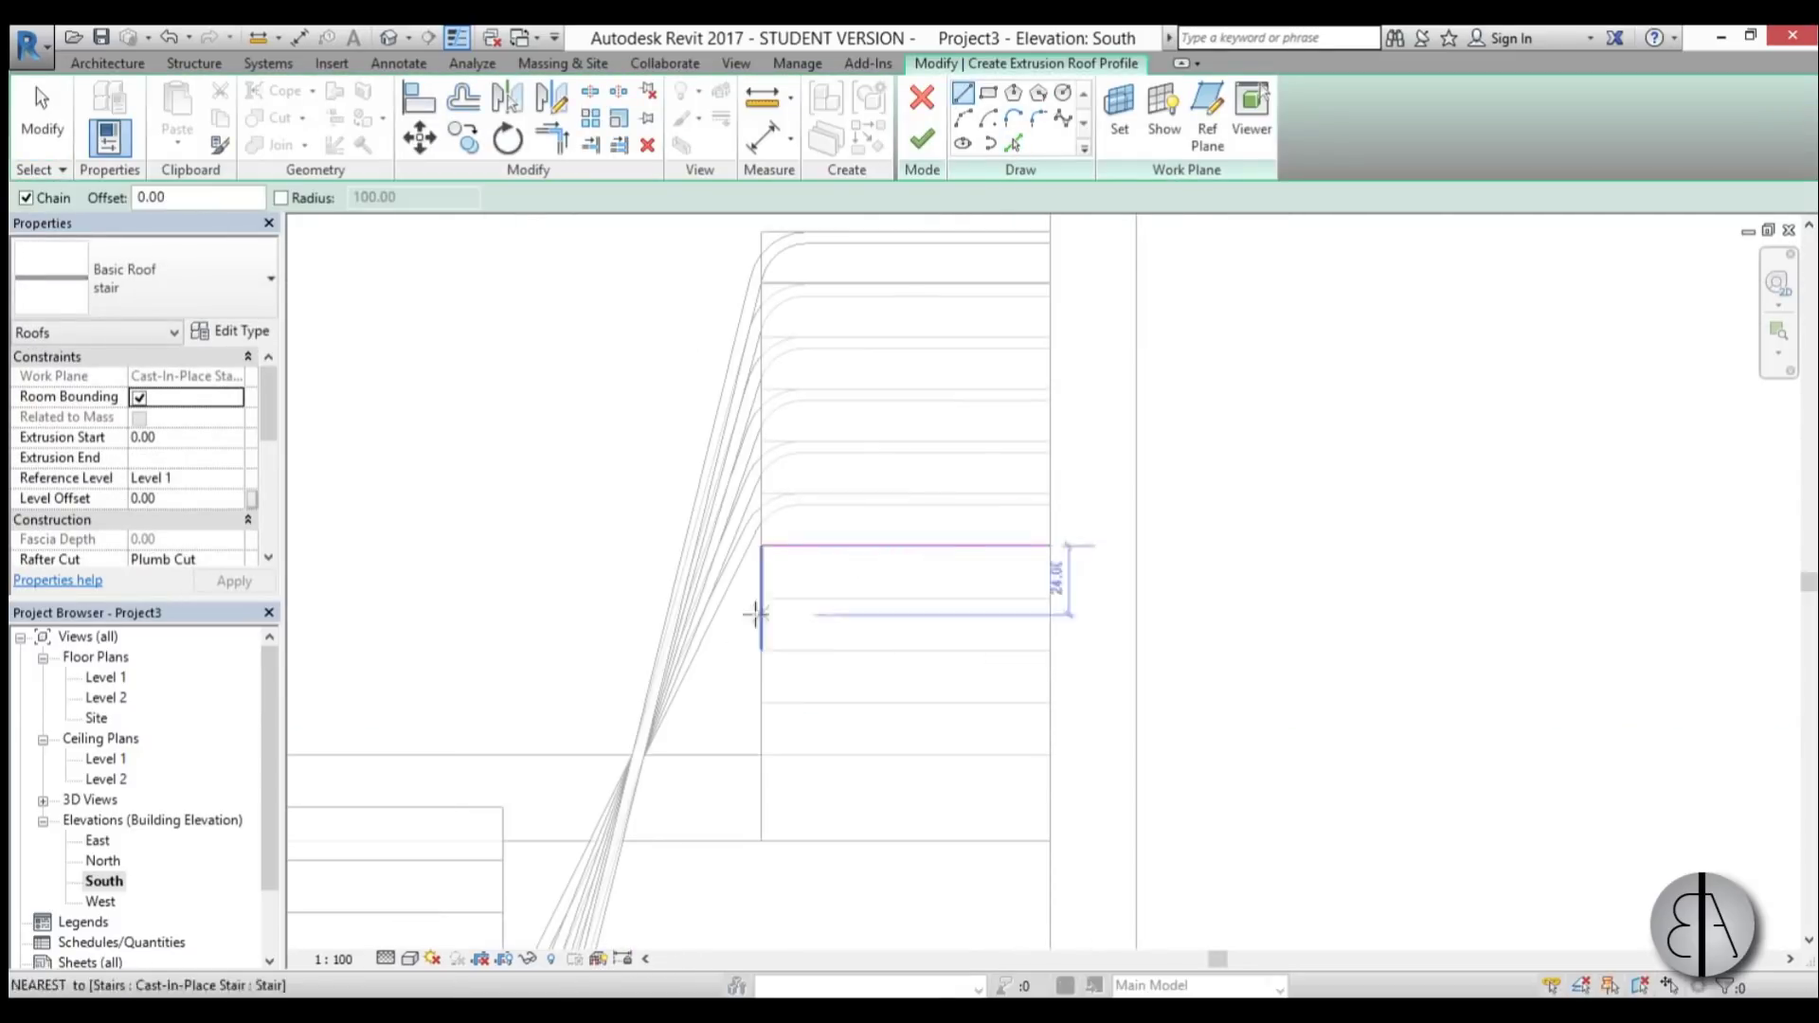
click(764, 544)
middle_drag(557, 938, 816, 583)
click(803, 508)
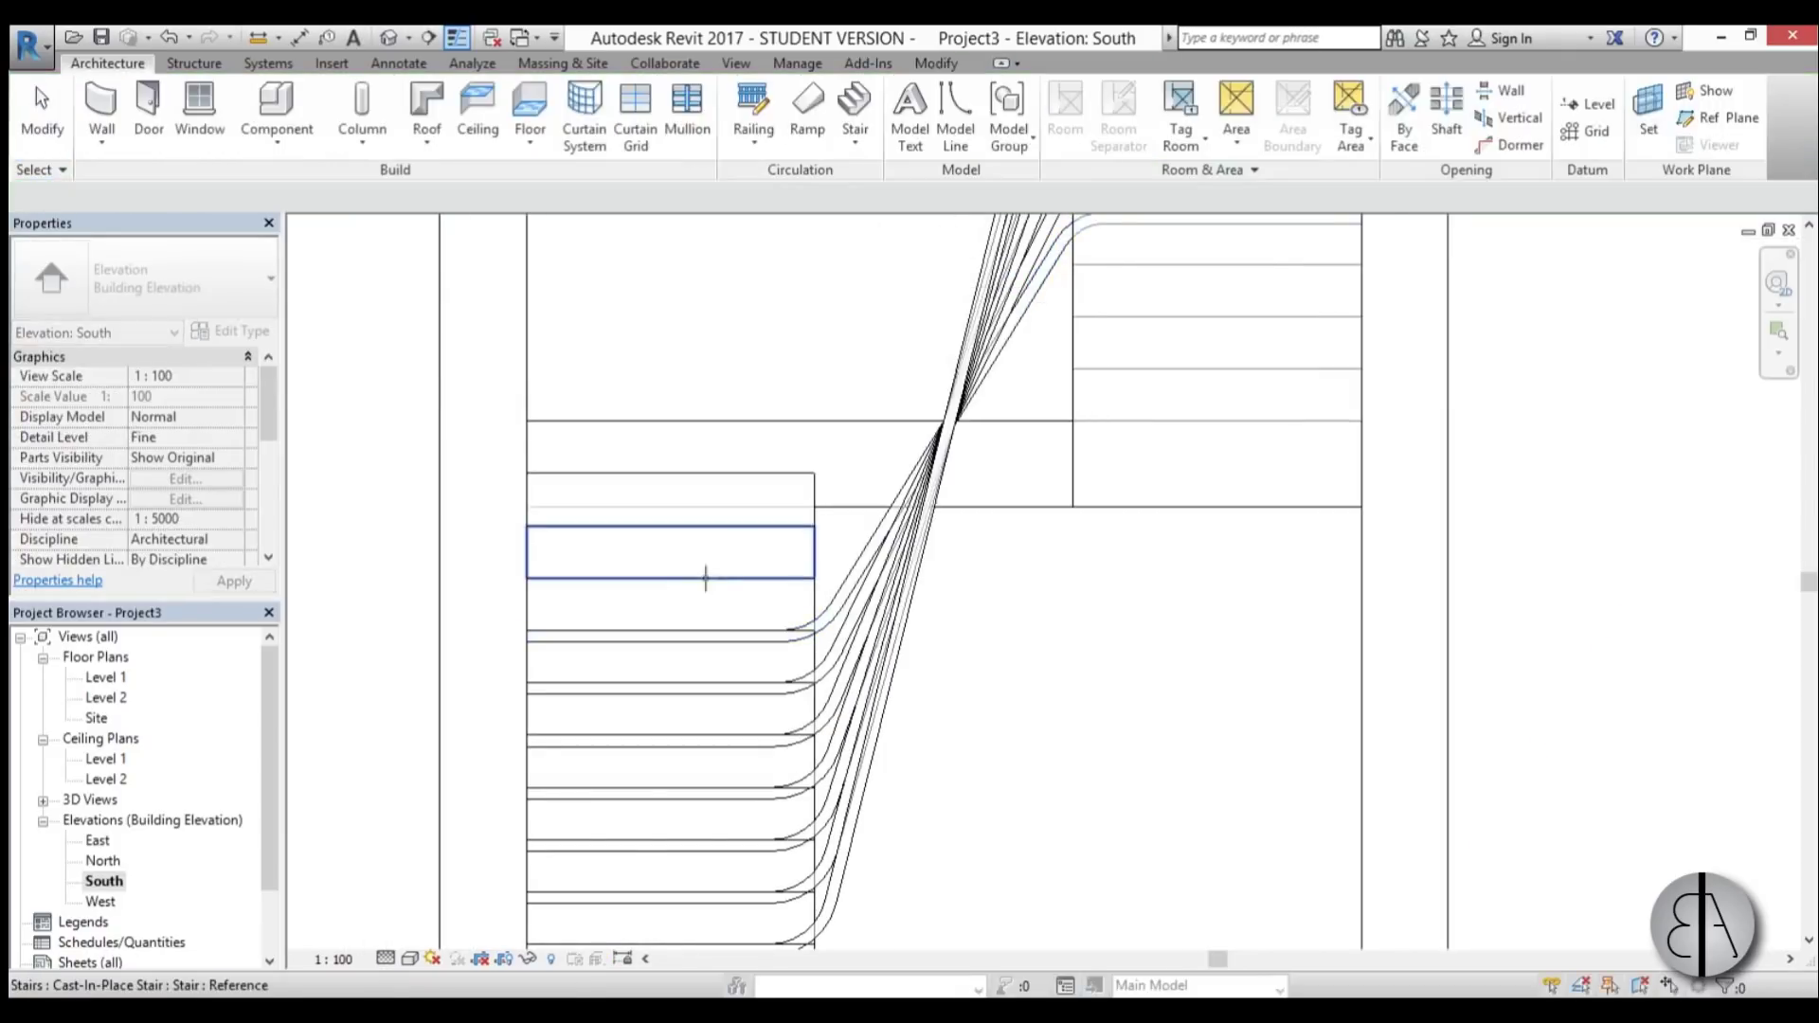
Step: Start an eighth roof by extrusion on the eighth riser's face, referenced to Level 1, and sketch its riser-to-riser profile with both corners filleted
click(707, 576)
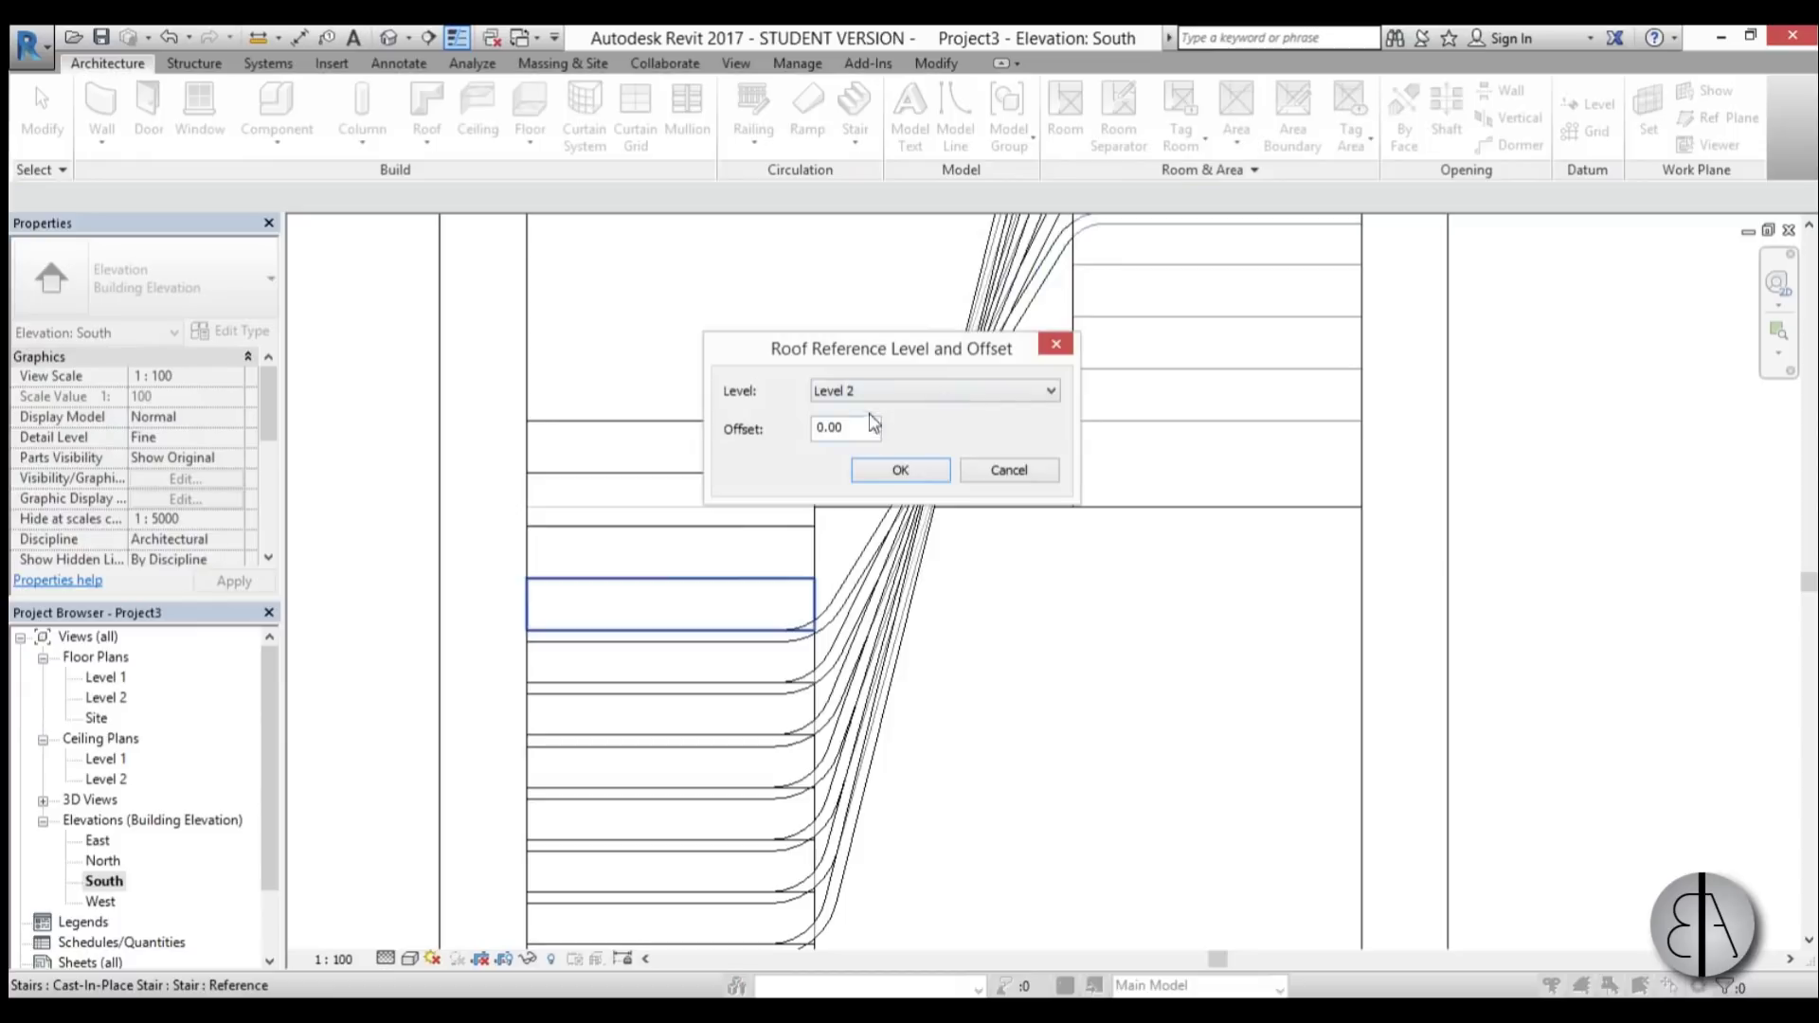
key(Return)
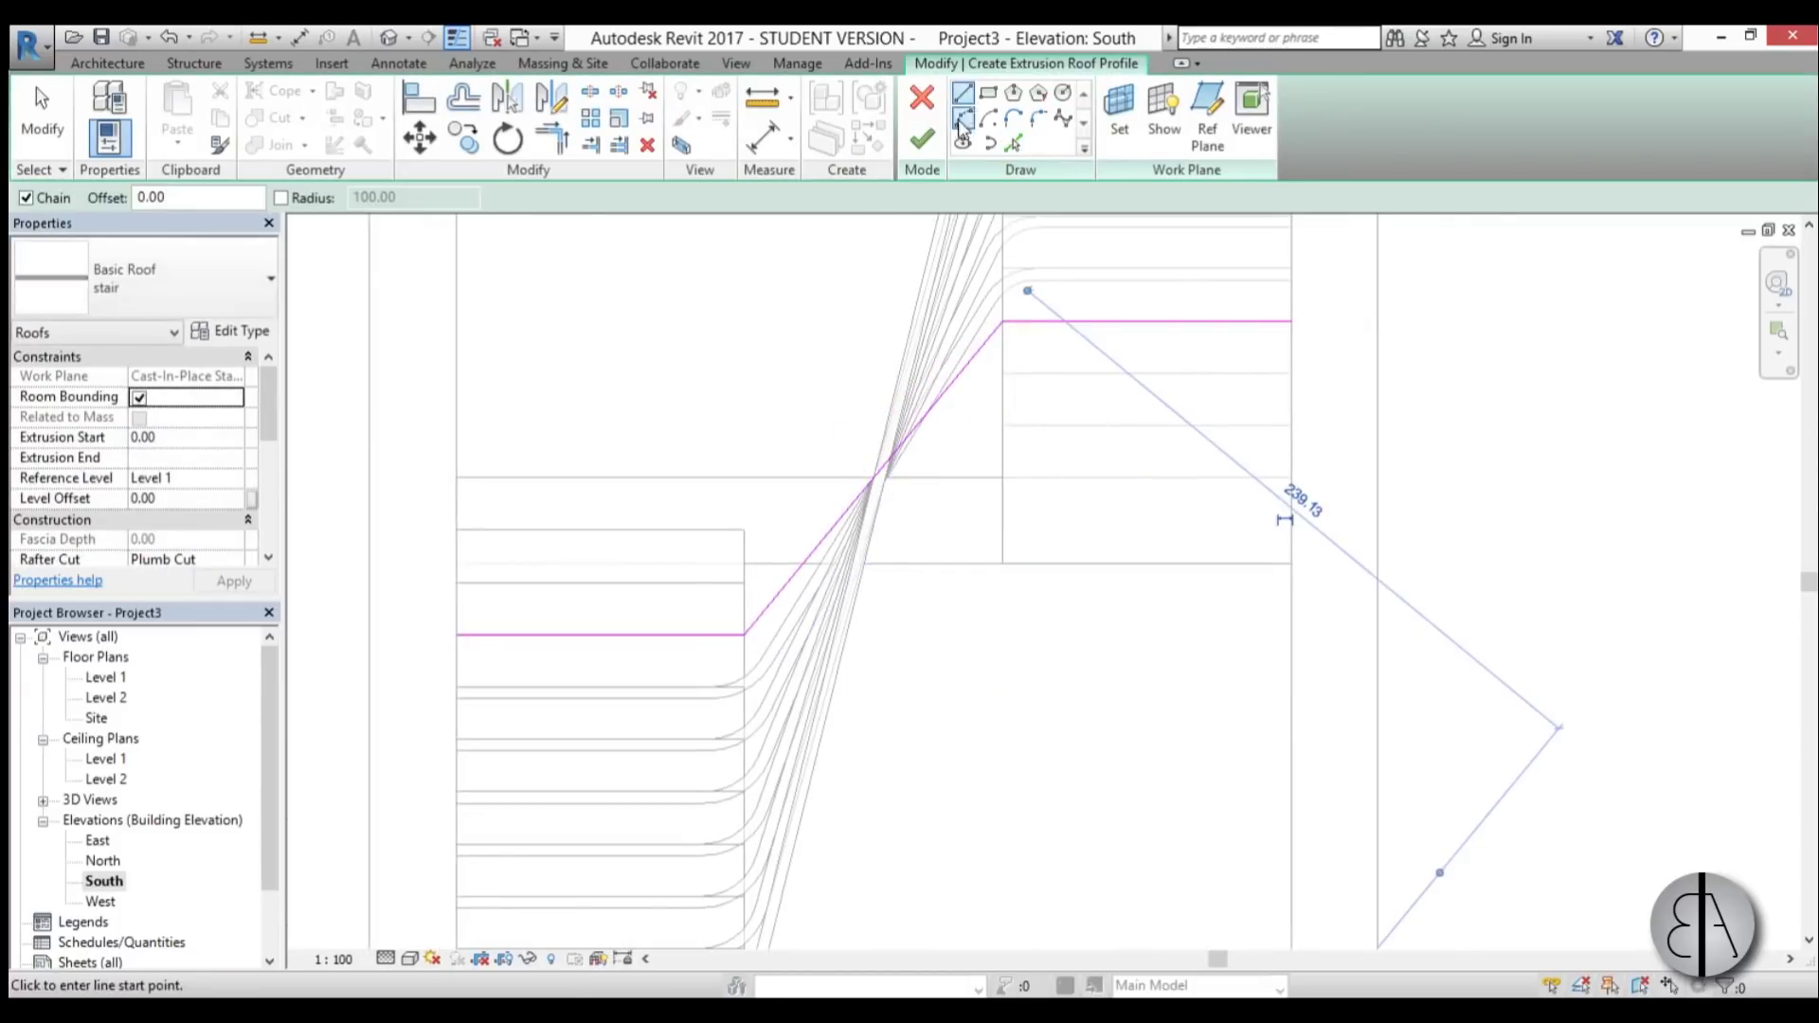
click(1039, 118)
click(738, 633)
click(1029, 320)
key(Escape)
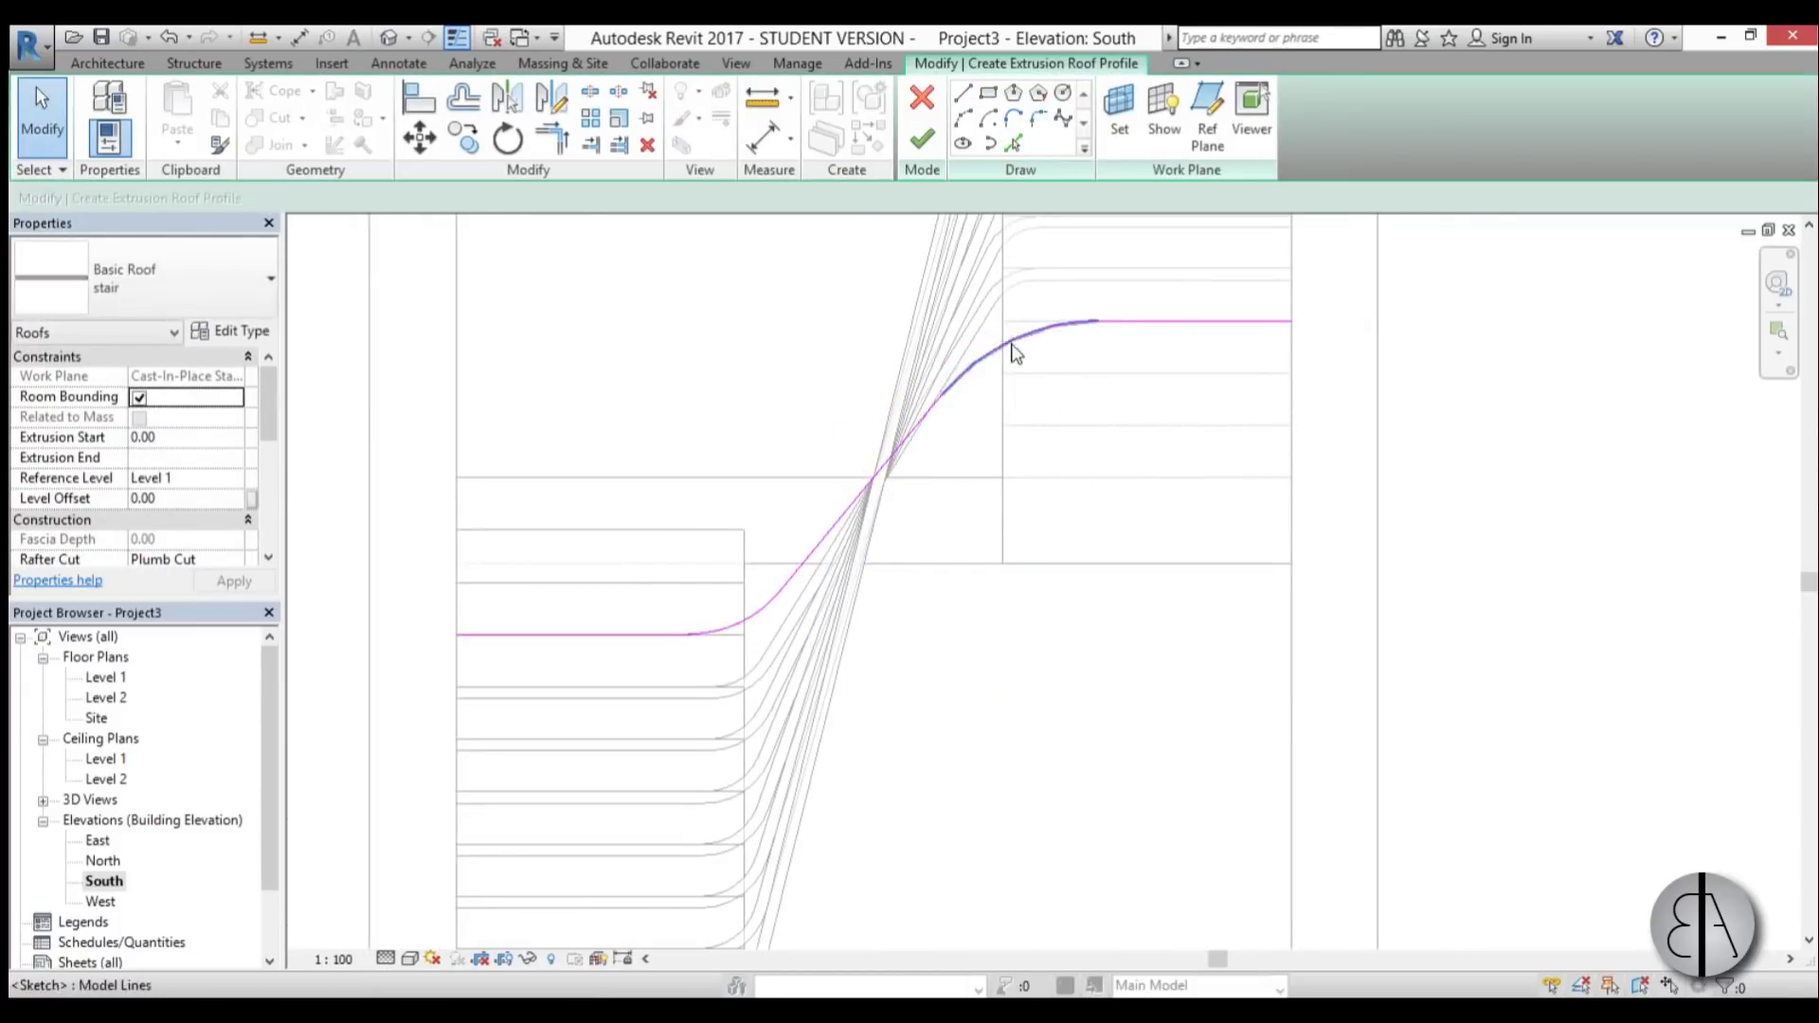
Step: Set the radius of the eighth roof profile's upper fillet arc to 20
click(1012, 341)
click(1045, 431)
text(20)
key(Return)
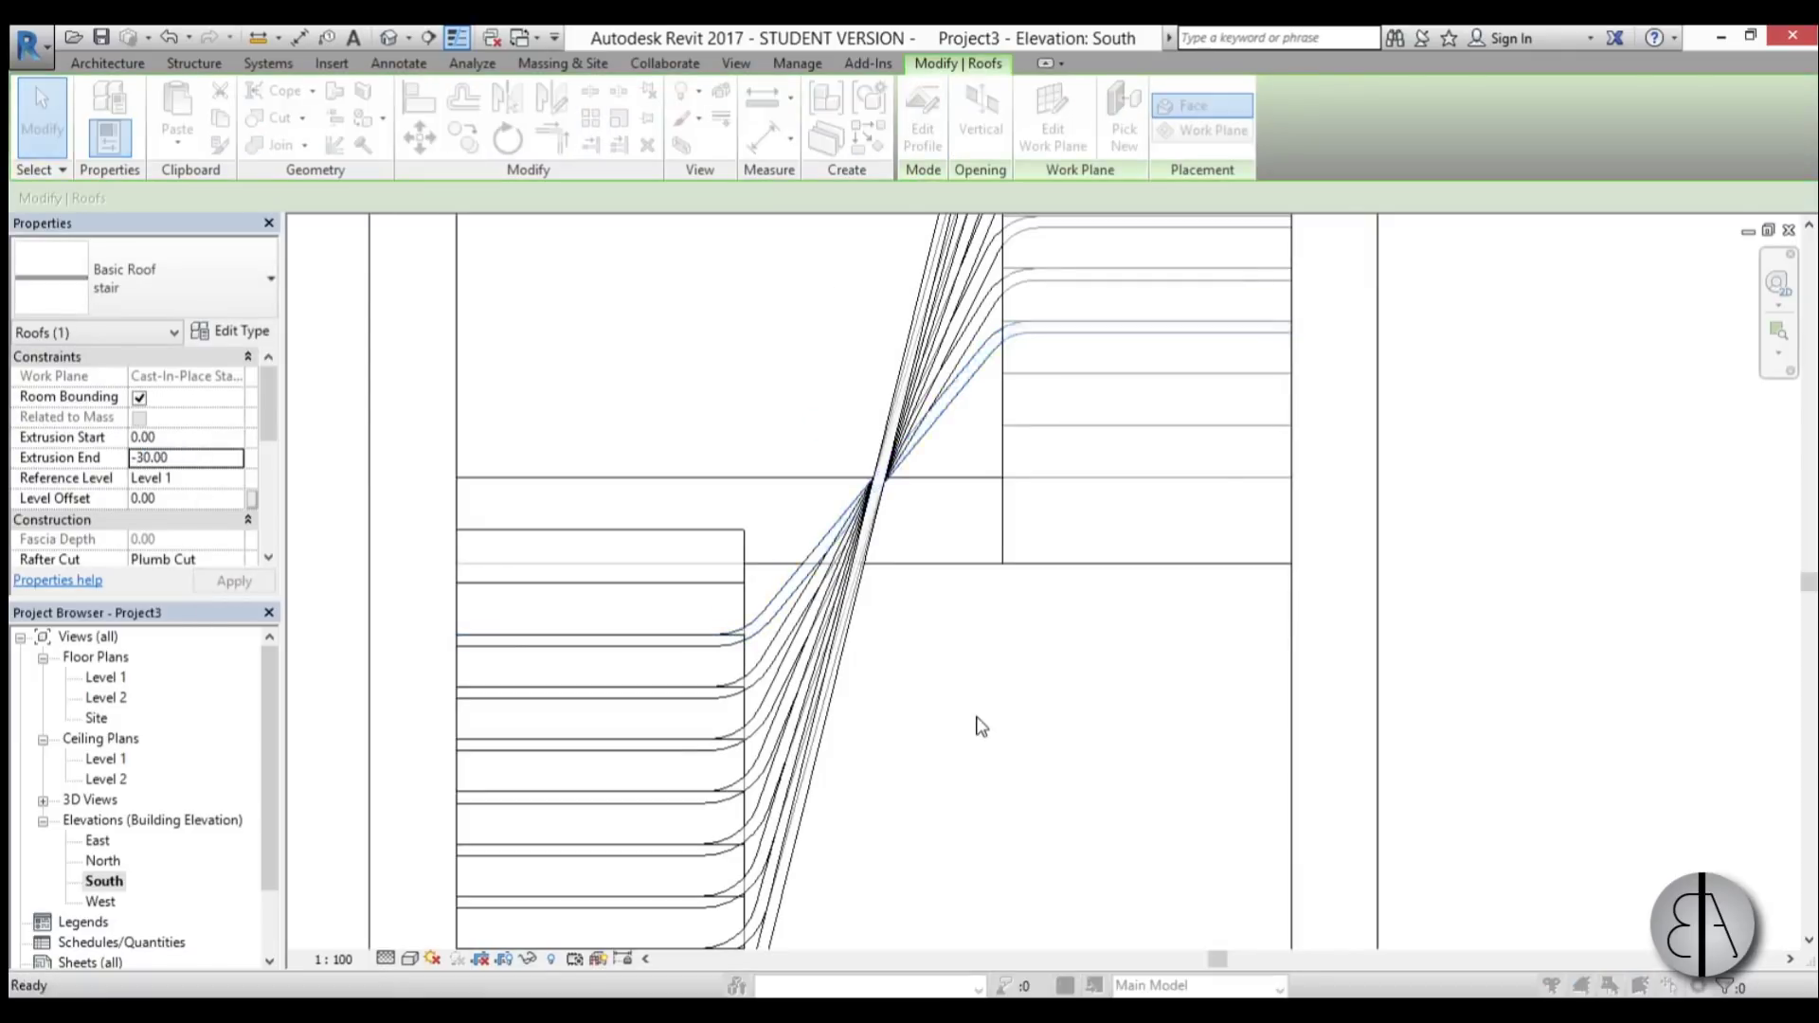
Step: Sketch the ninth roof profile from the ninth and ninth-highest risers' top edges and a sloping line, and fillet both corners
click(1013, 143)
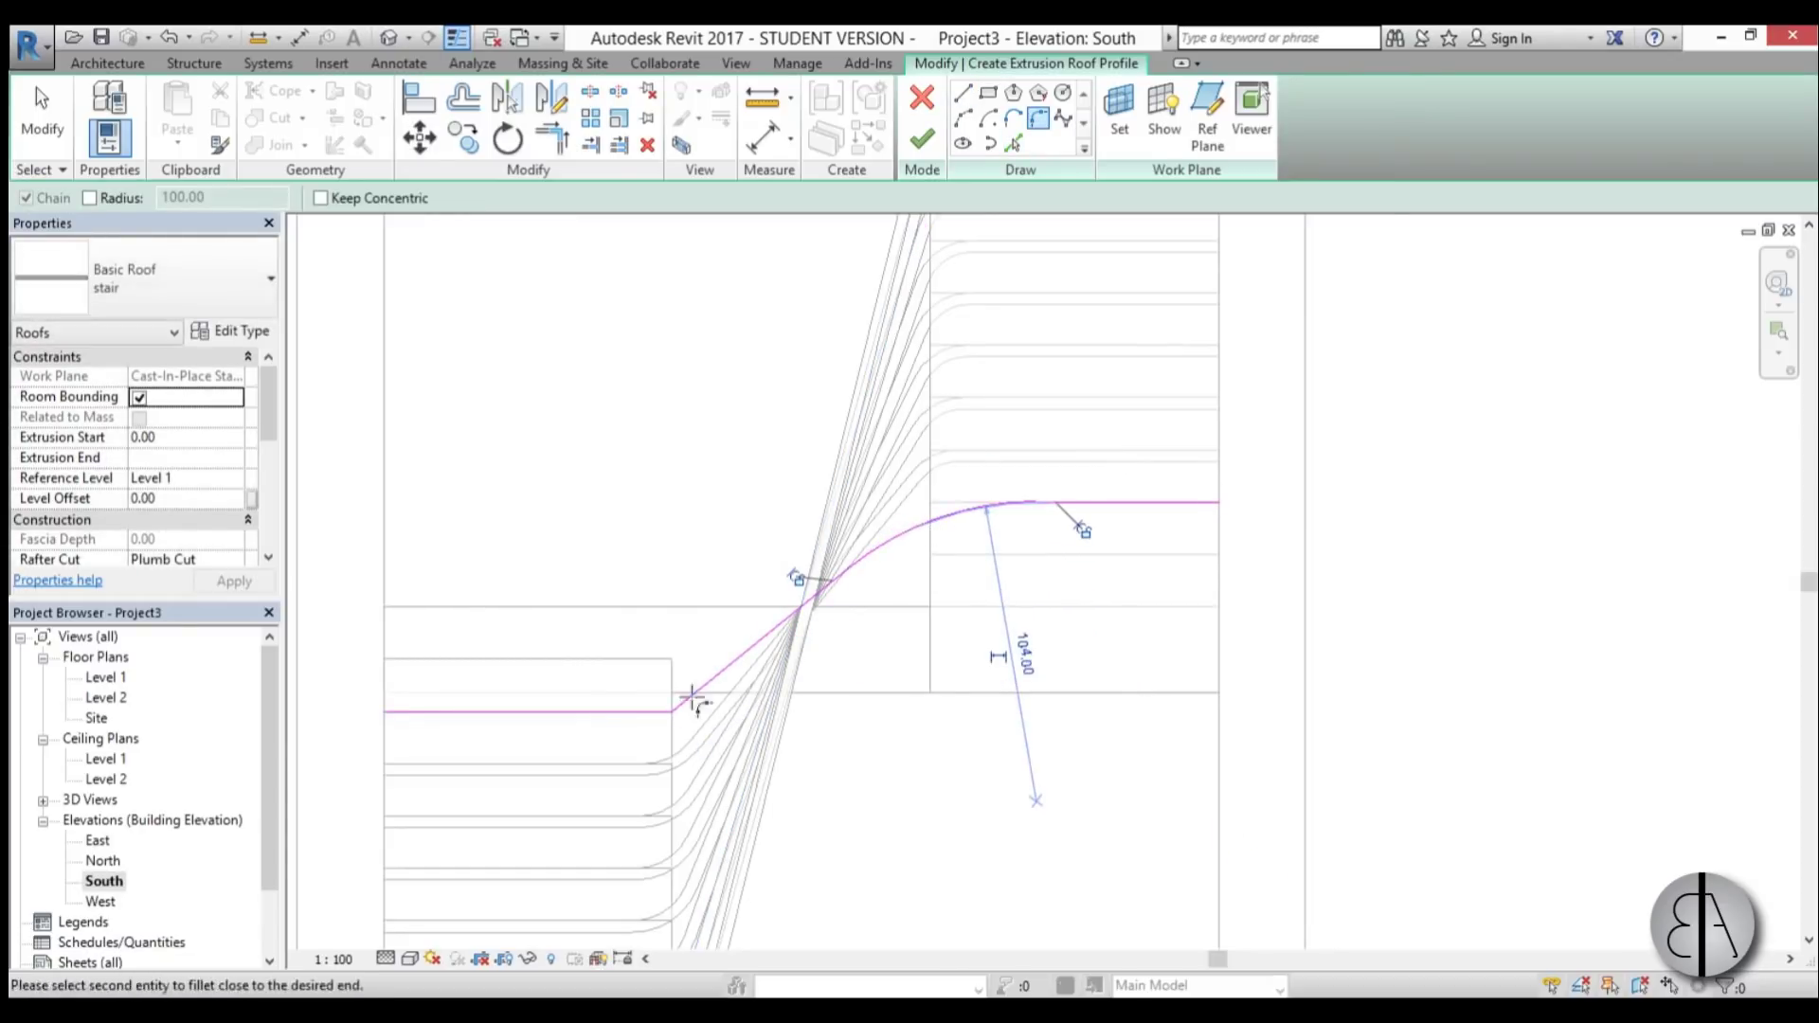
click(692, 697)
click(667, 706)
Step: Set the radius of the ninth roof profile's lower fillet arc to 20 and finish the profile
click(646, 642)
key(ctrl+z)
click(675, 701)
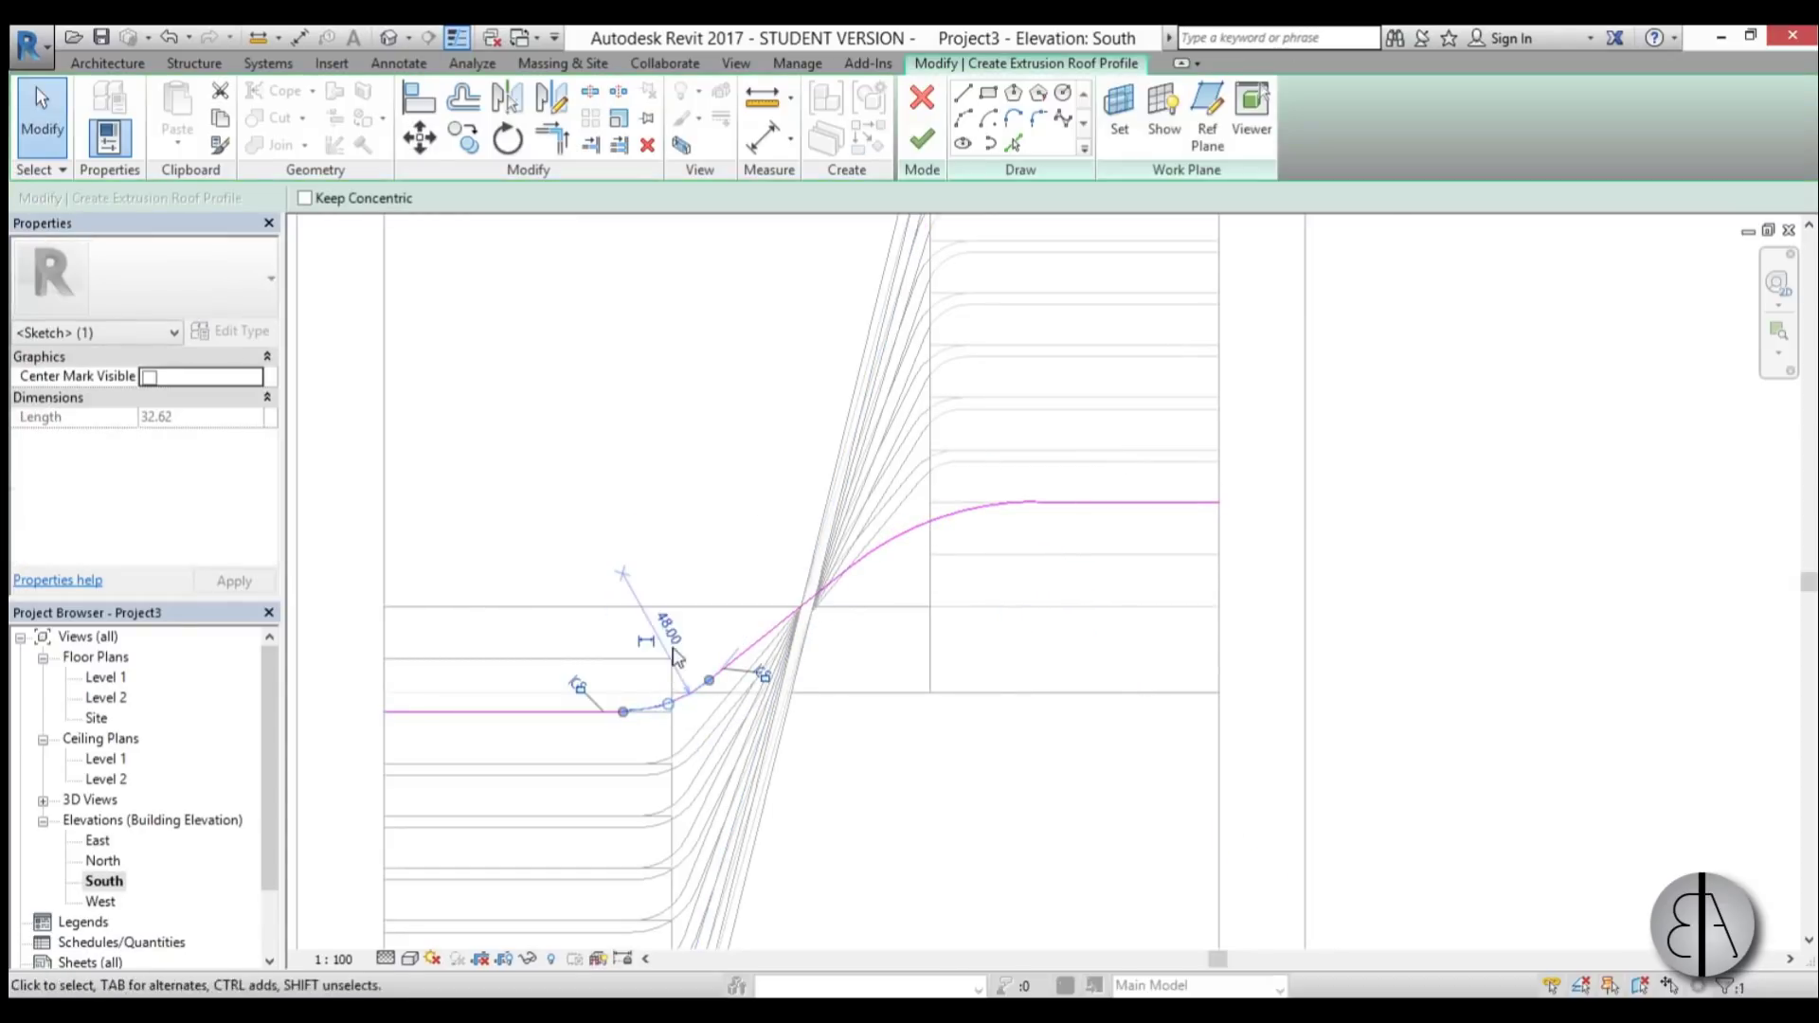
click(670, 641)
text(20)
key(Return)
click(899, 543)
click(922, 140)
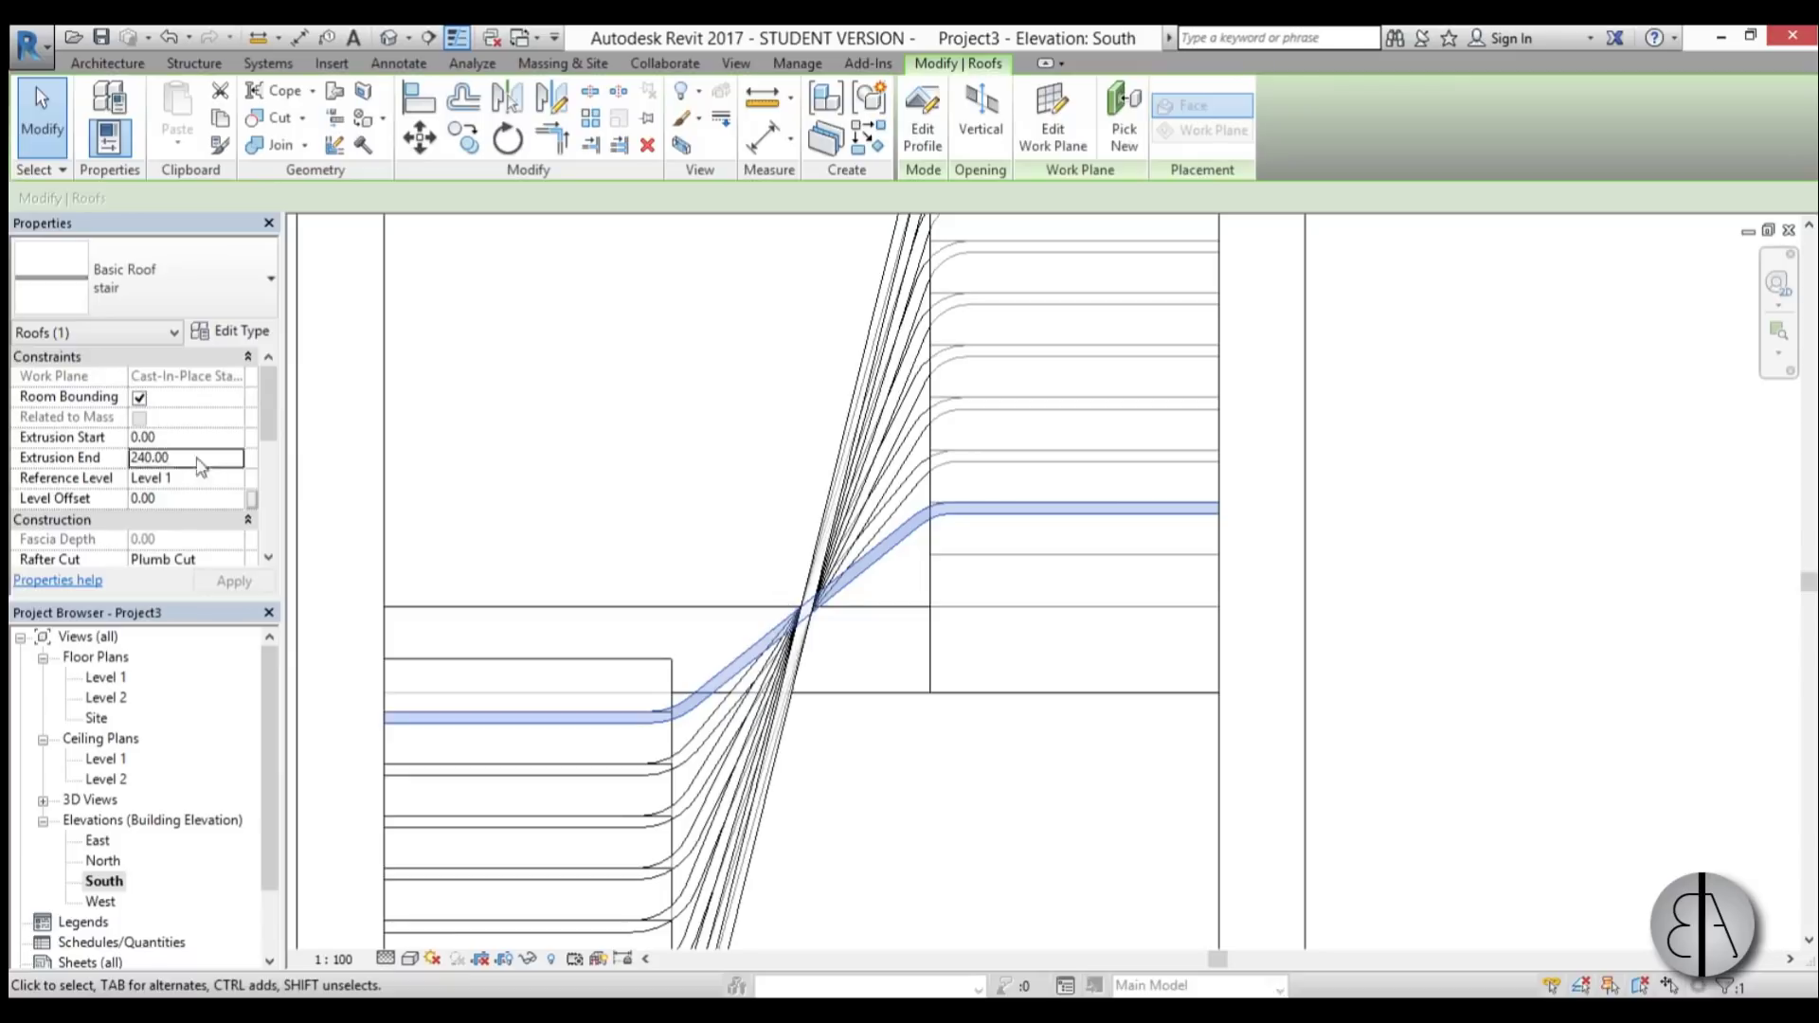
Step: Start a tenth roof by extrusion on the face of the lower flight's tenth riser, referenced to Level 1
click(856, 144)
click(998, 609)
click(544, 663)
click(896, 389)
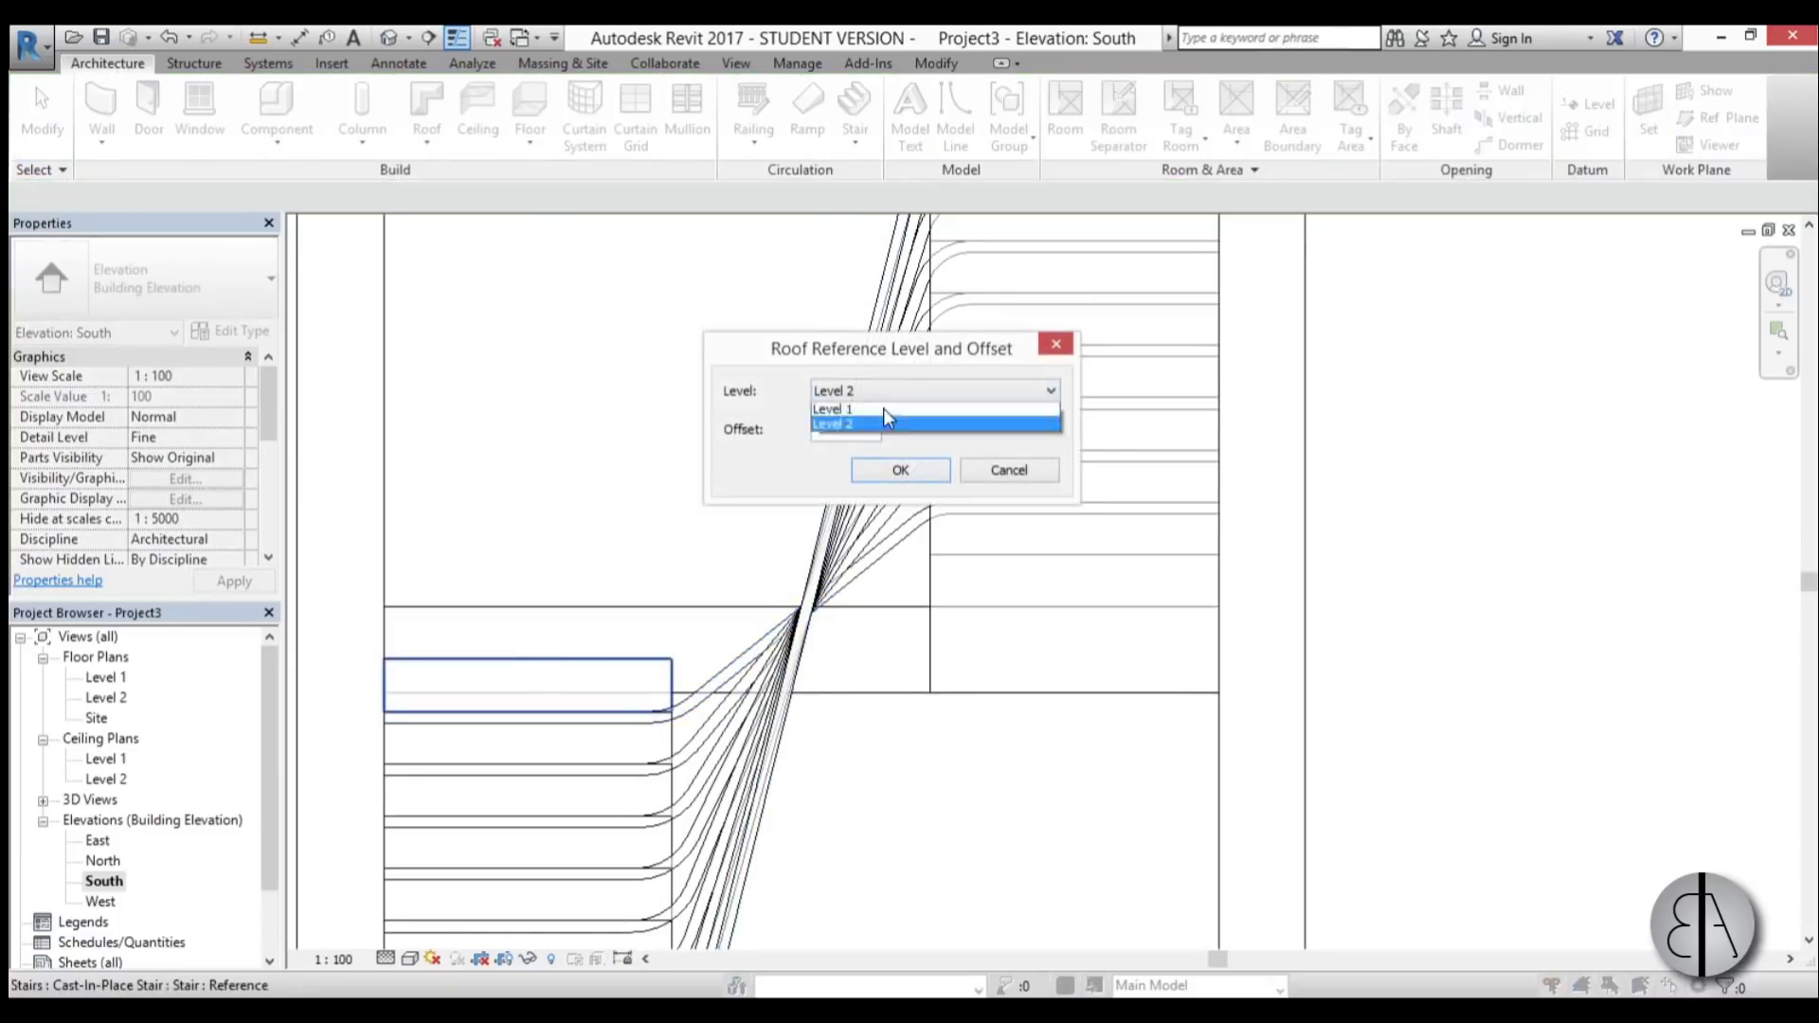
click(883, 410)
click(900, 470)
Step: Sketch the tenth profile from the top edges of the tenth and tenth-highest risers, joined by a straight sloping line
click(1014, 144)
click(672, 658)
click(930, 555)
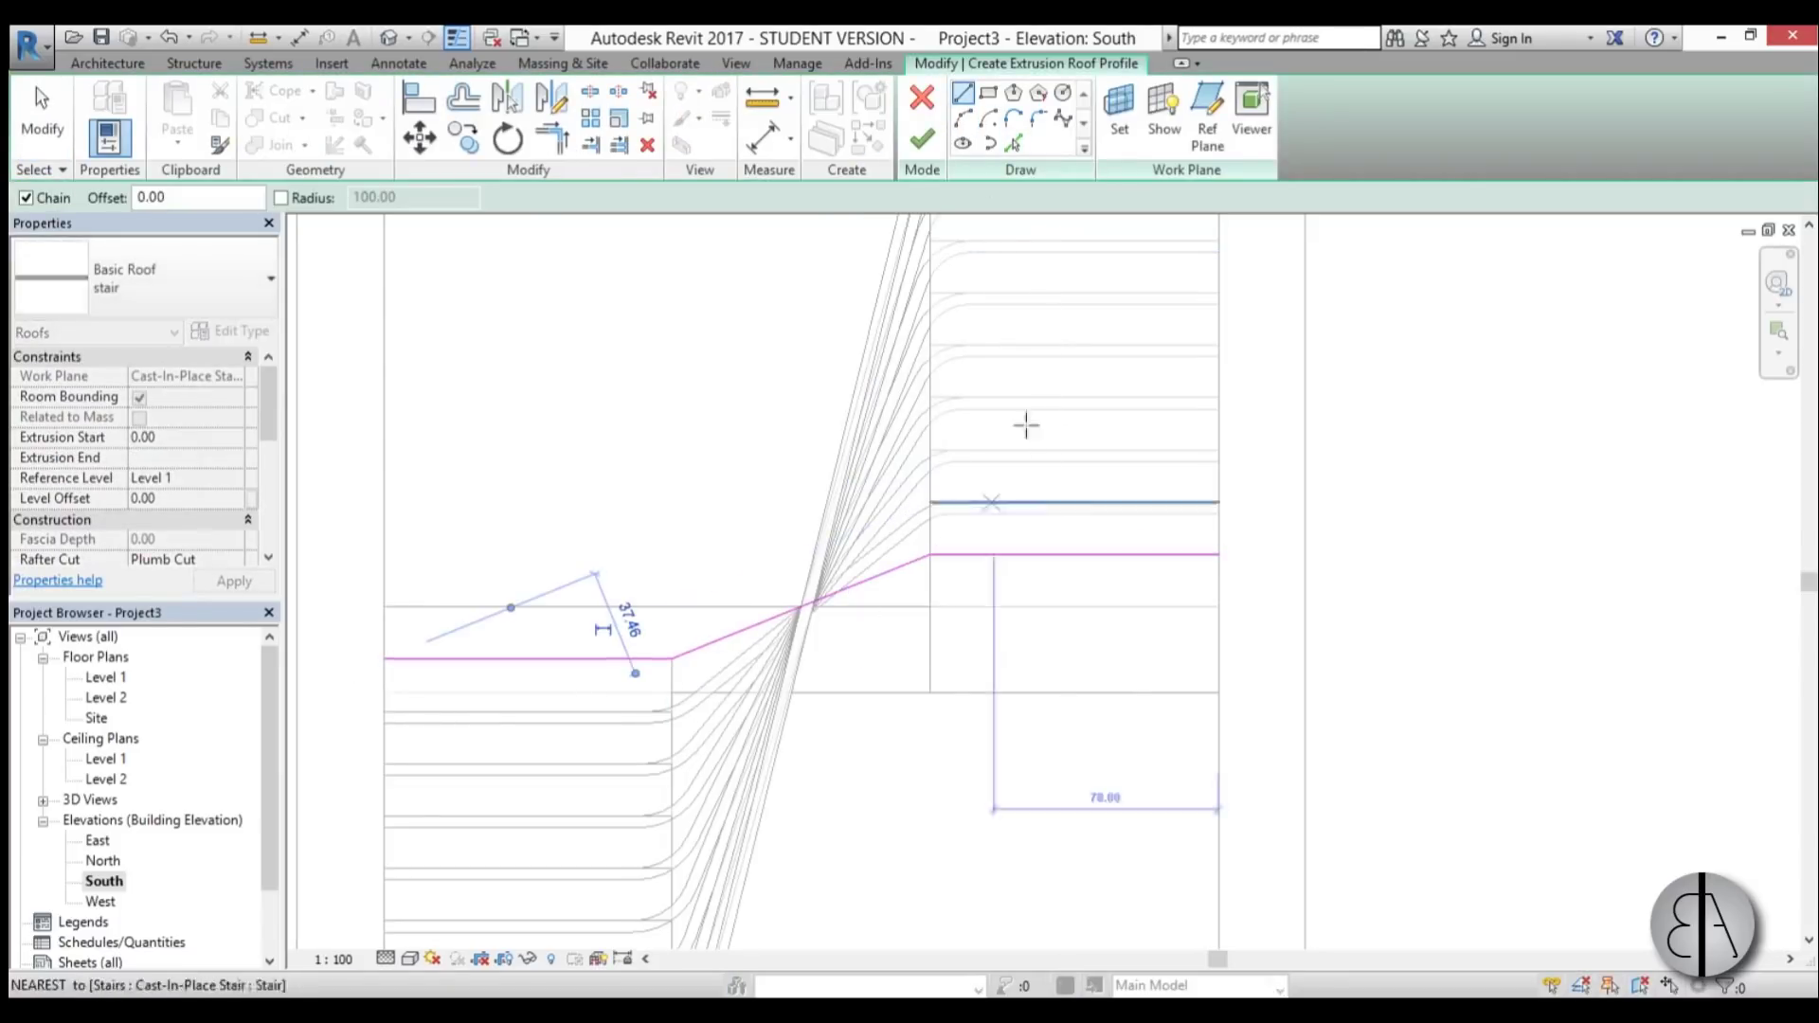
Step: Fillet the upper and lower corners of the tenth roof profile
click(1038, 118)
click(952, 555)
click(905, 565)
click(926, 565)
click(664, 659)
scroll(666, 656, up, 2)
click(665, 655)
scroll(740, 666, down, 2)
key(Escape)
key(Escape)
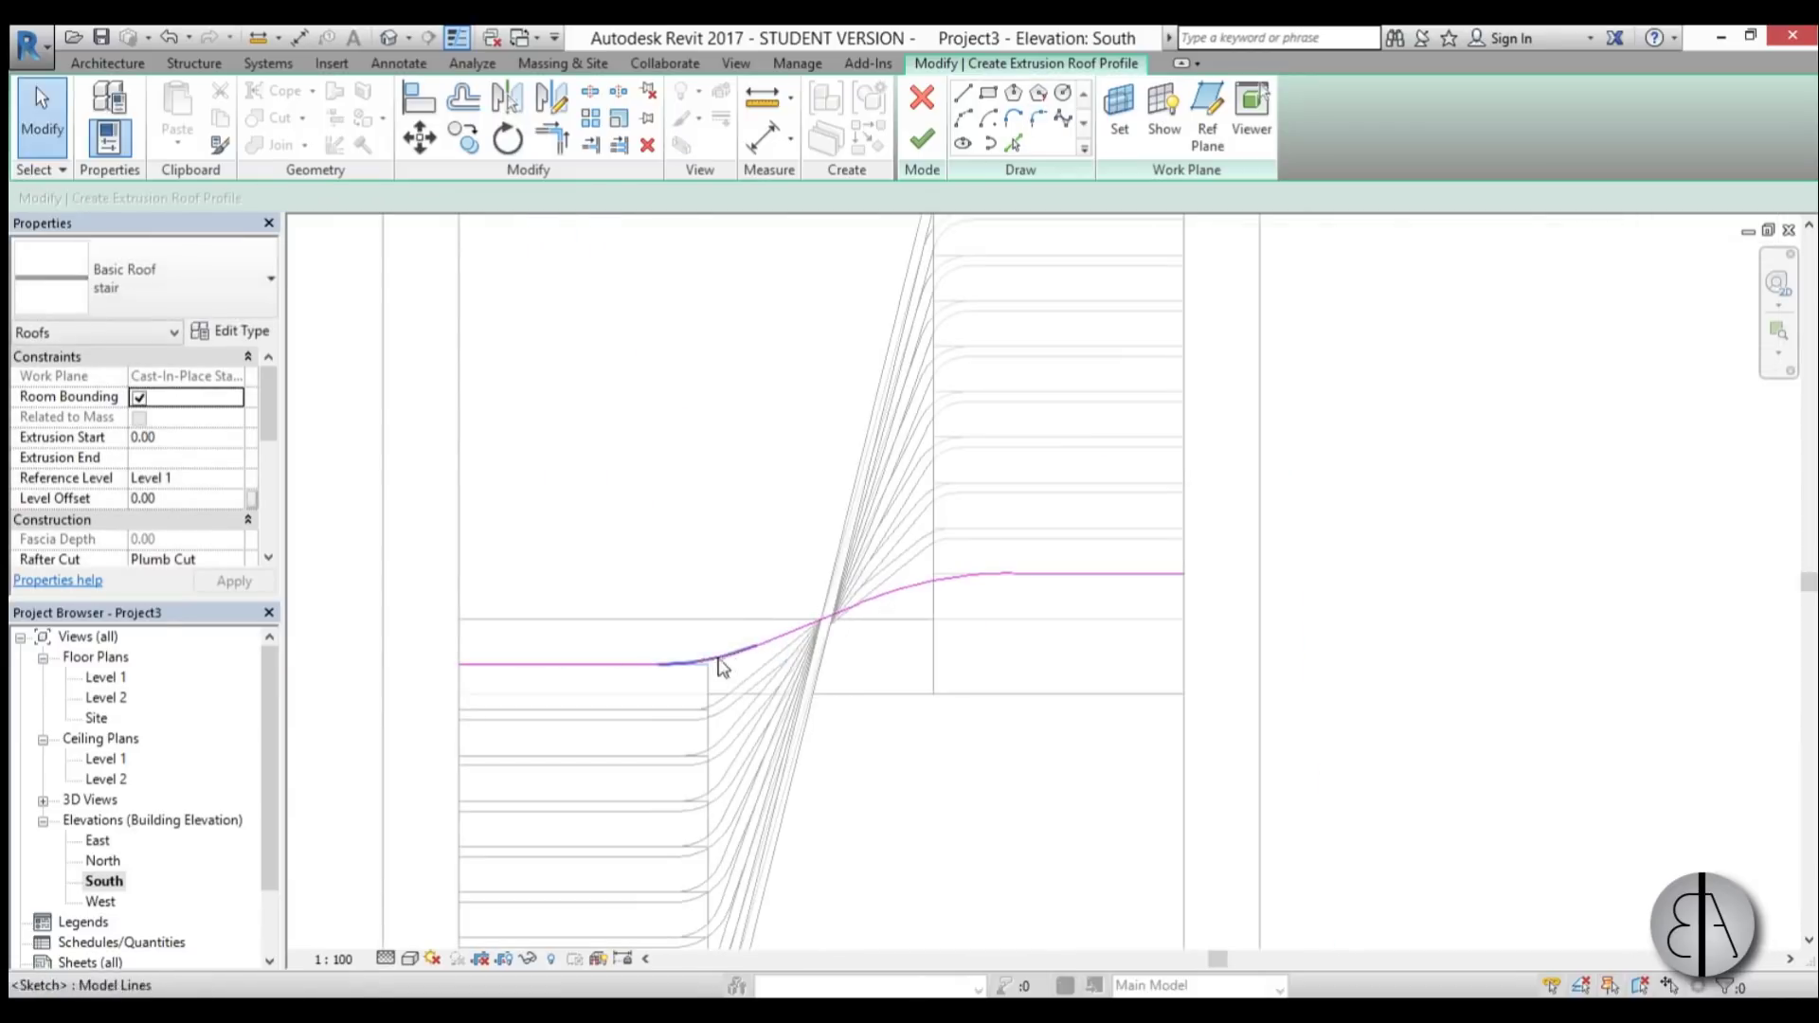
Step: Set the tenth roof profile's lower fillet radius to 16 and its upper fillet radius to 20
click(719, 657)
click(698, 522)
text(16)
click(951, 574)
click(1038, 119)
key(Escape)
key(Escape)
click(976, 574)
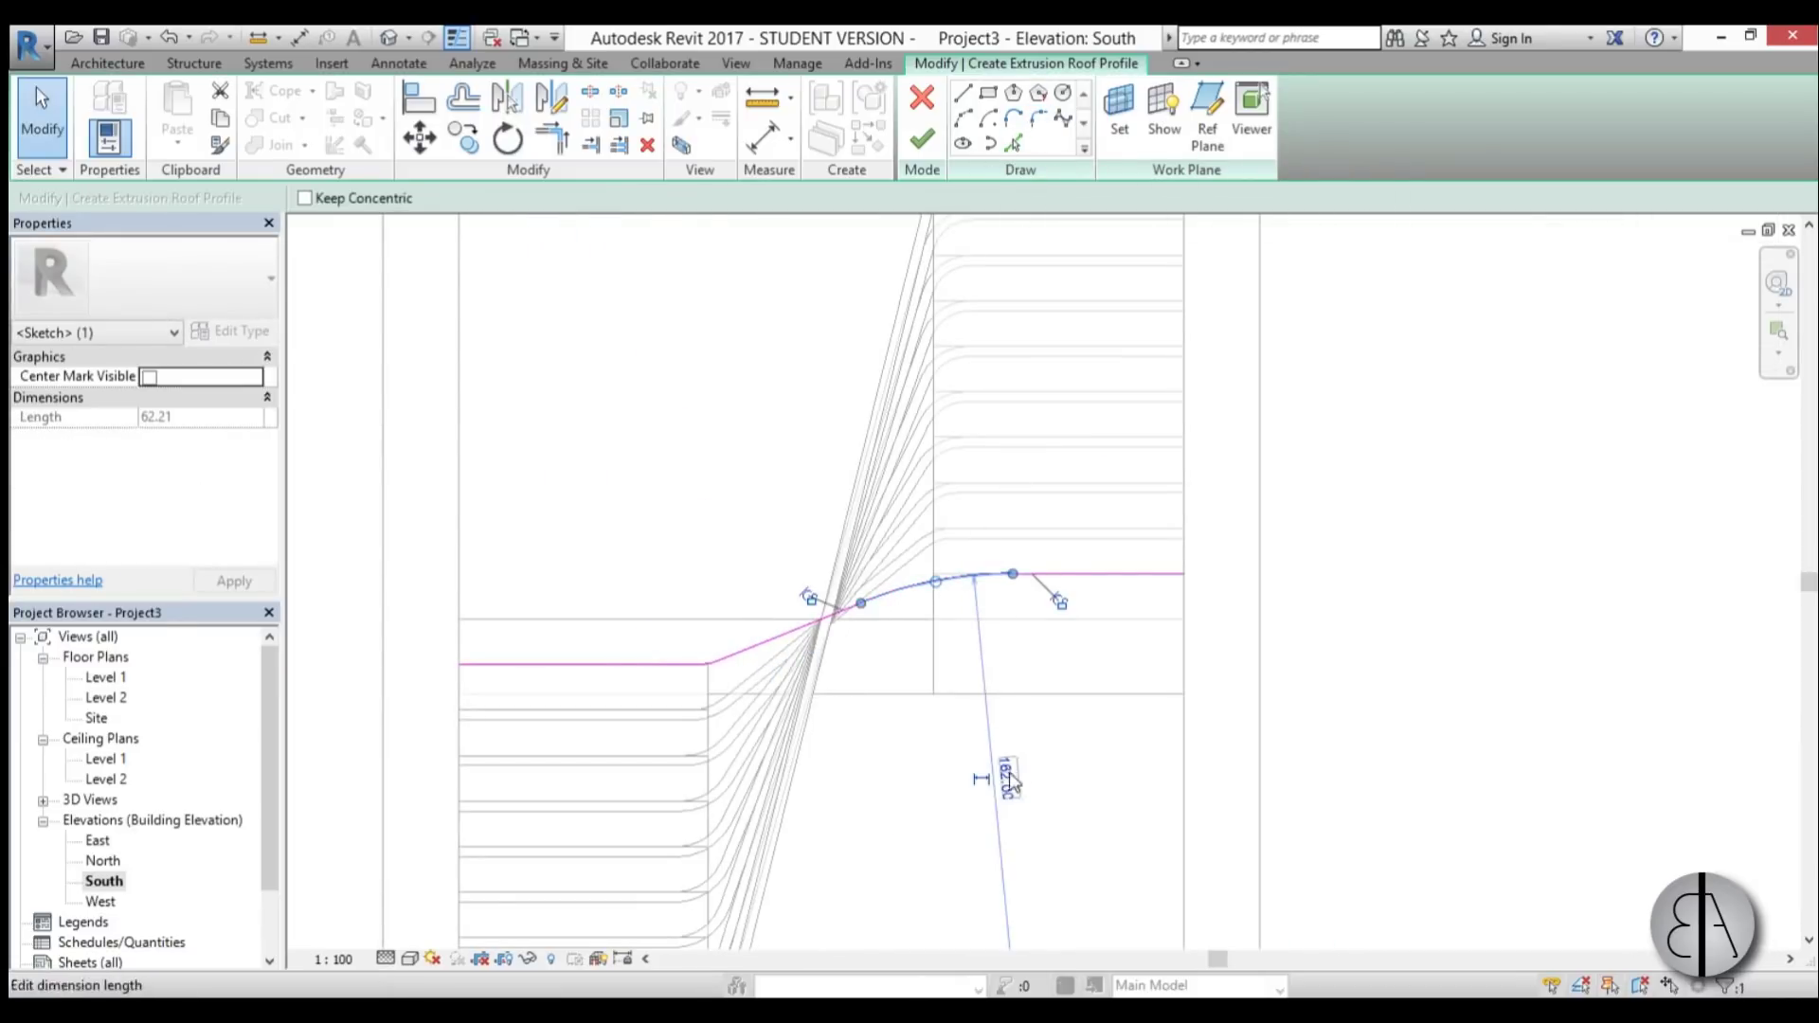
click(999, 775)
text(20)
key(Return)
Step: Finish the tenth roof profile and give that roof an extrusion end of -20
click(921, 139)
click(193, 459)
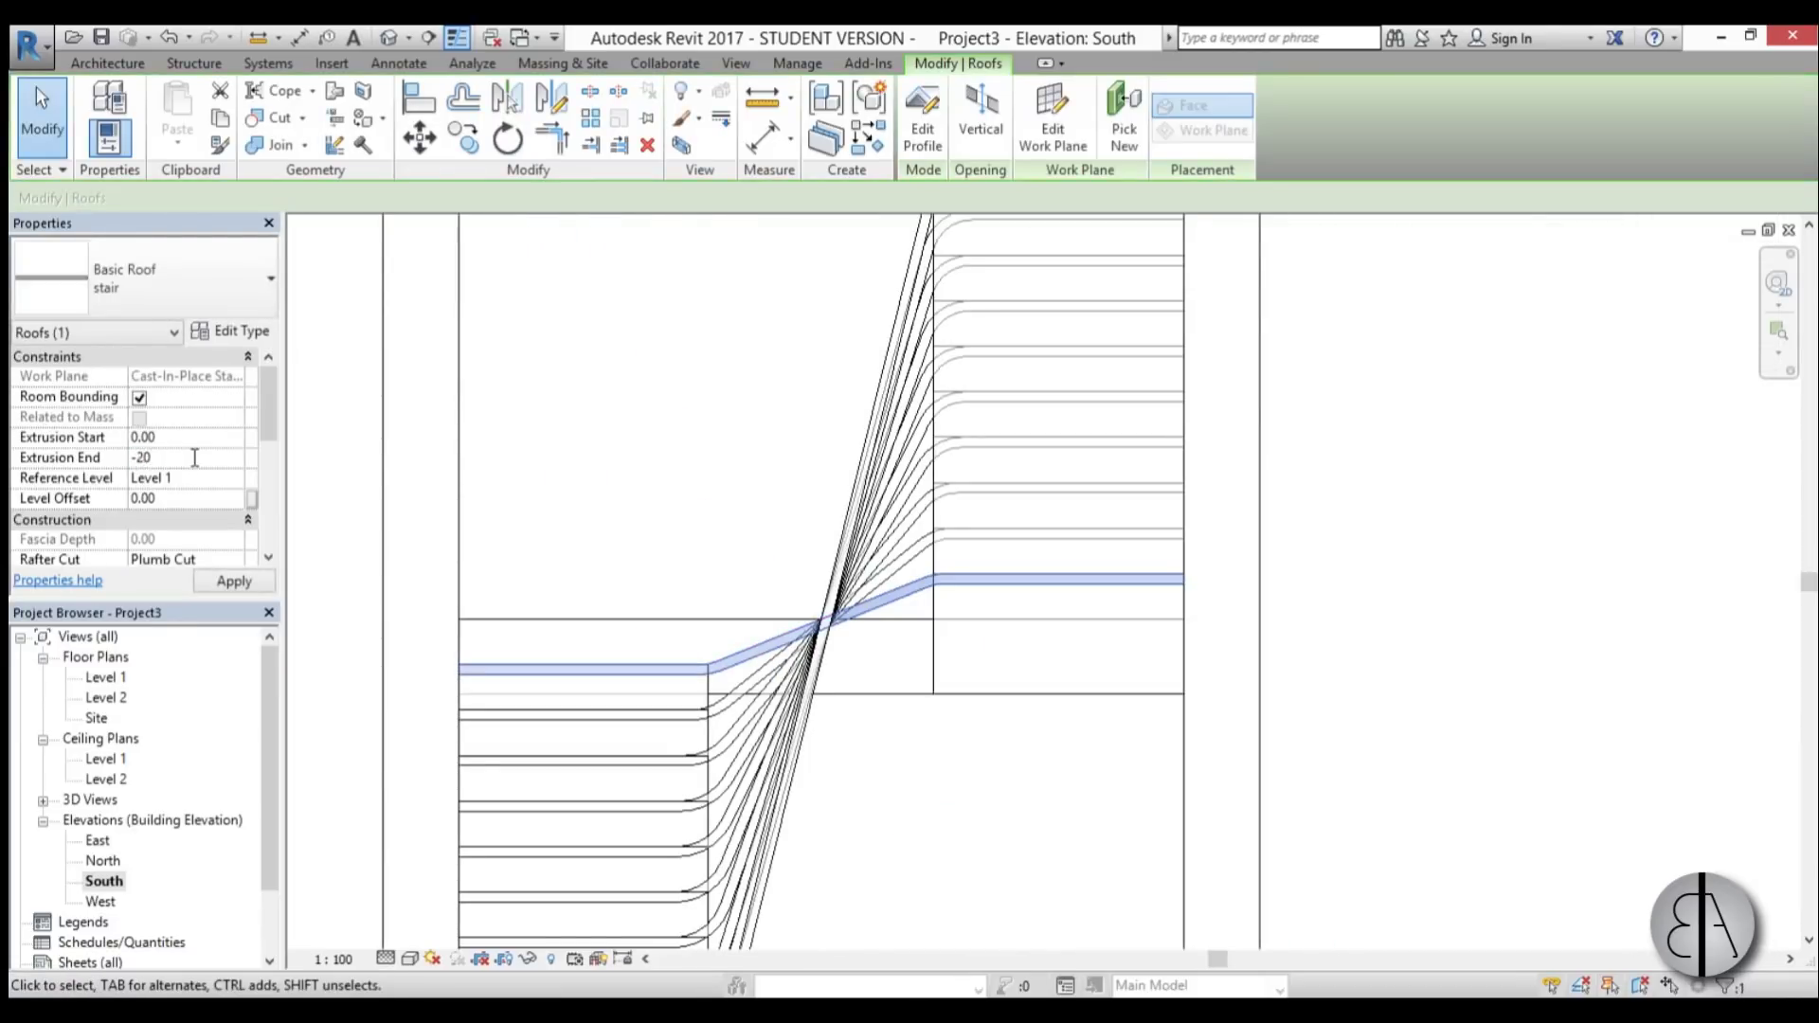
key(Return)
Step: Start another roof by extrusion on the stair landing's face, referenced to Level 1
click(999, 611)
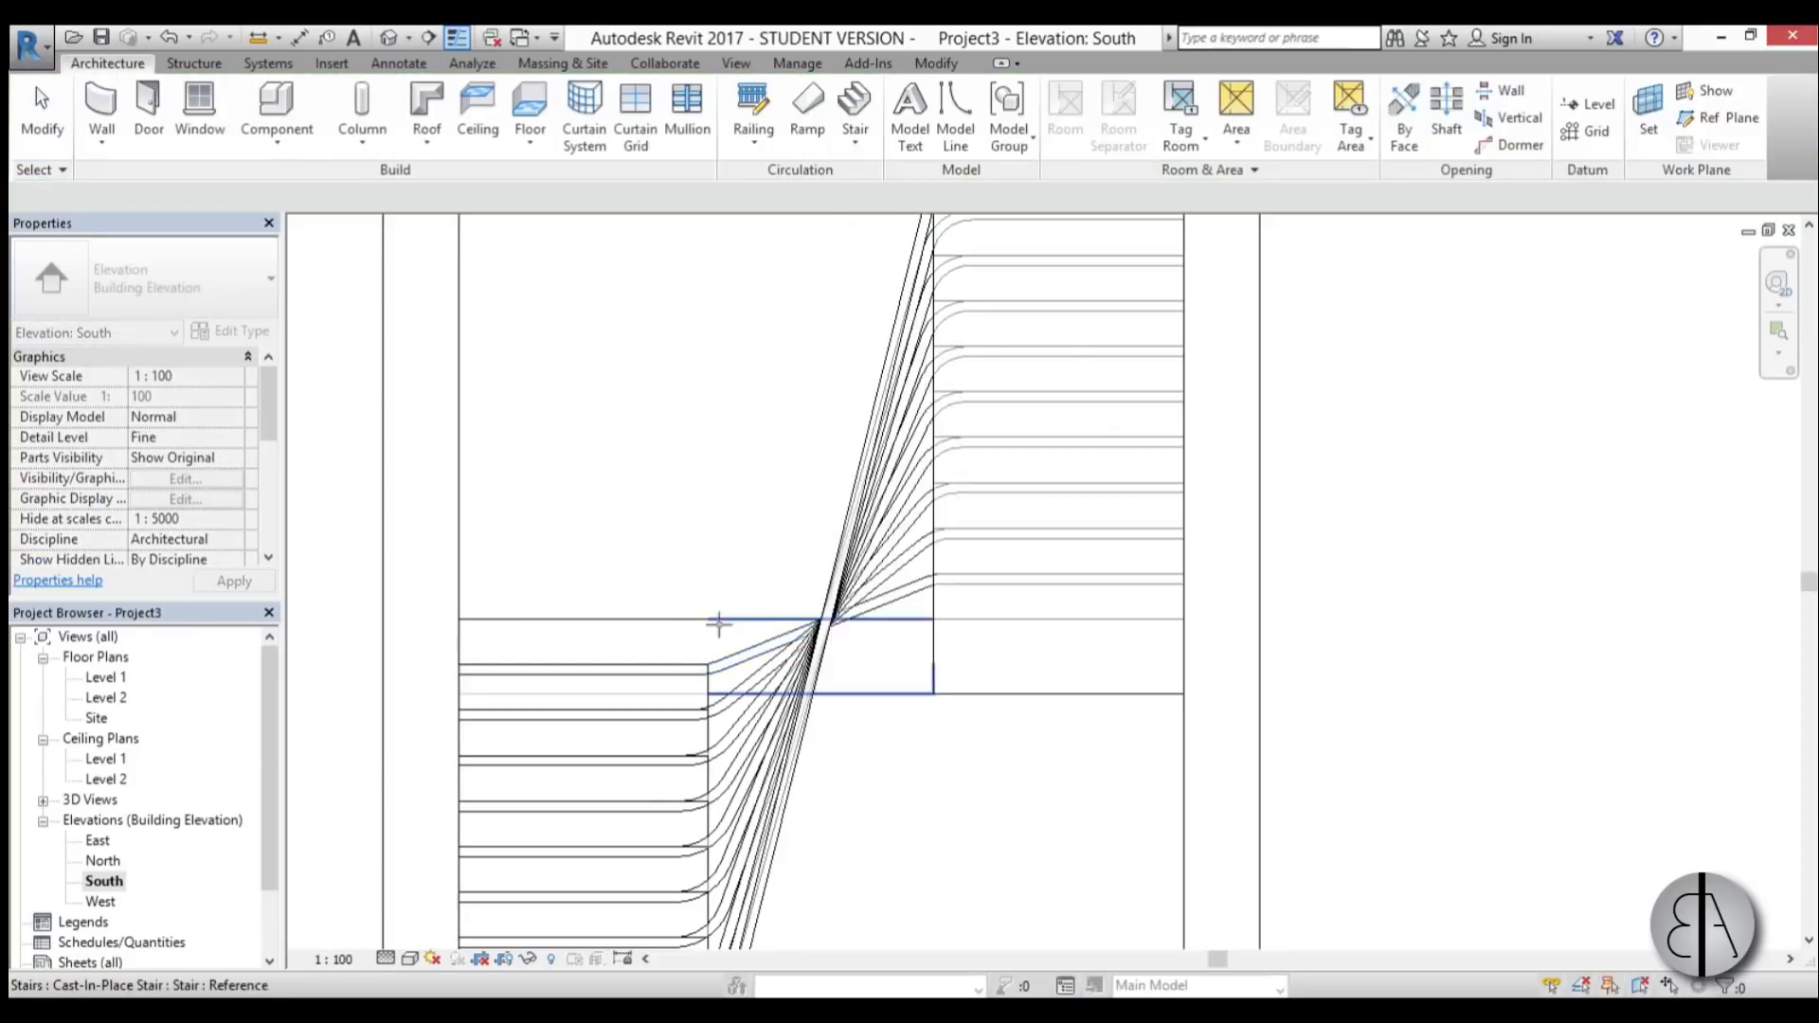
click(719, 622)
click(982, 389)
click(978, 412)
click(901, 469)
Step: Sketch the landing roof's profile along the landing's straight top edge and finish the profile
click(1015, 142)
click(626, 620)
click(921, 140)
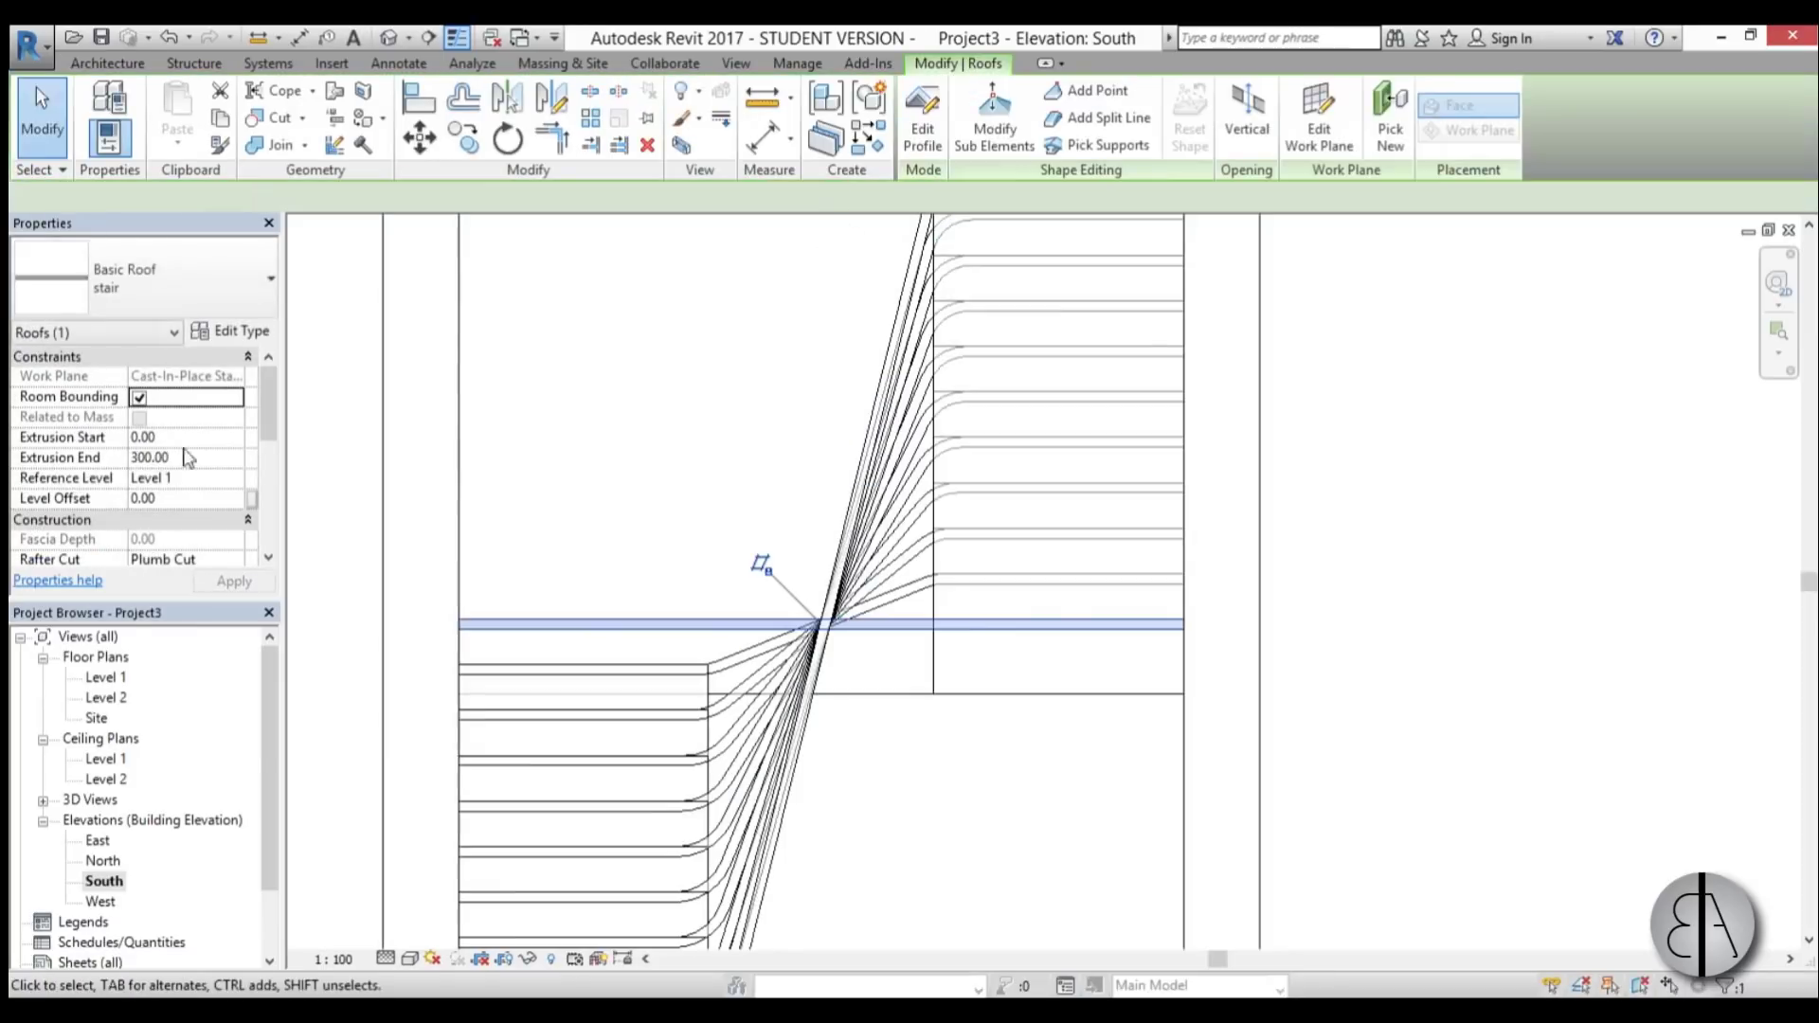
Step: Open the default 3D view of the clad stair
click(389, 37)
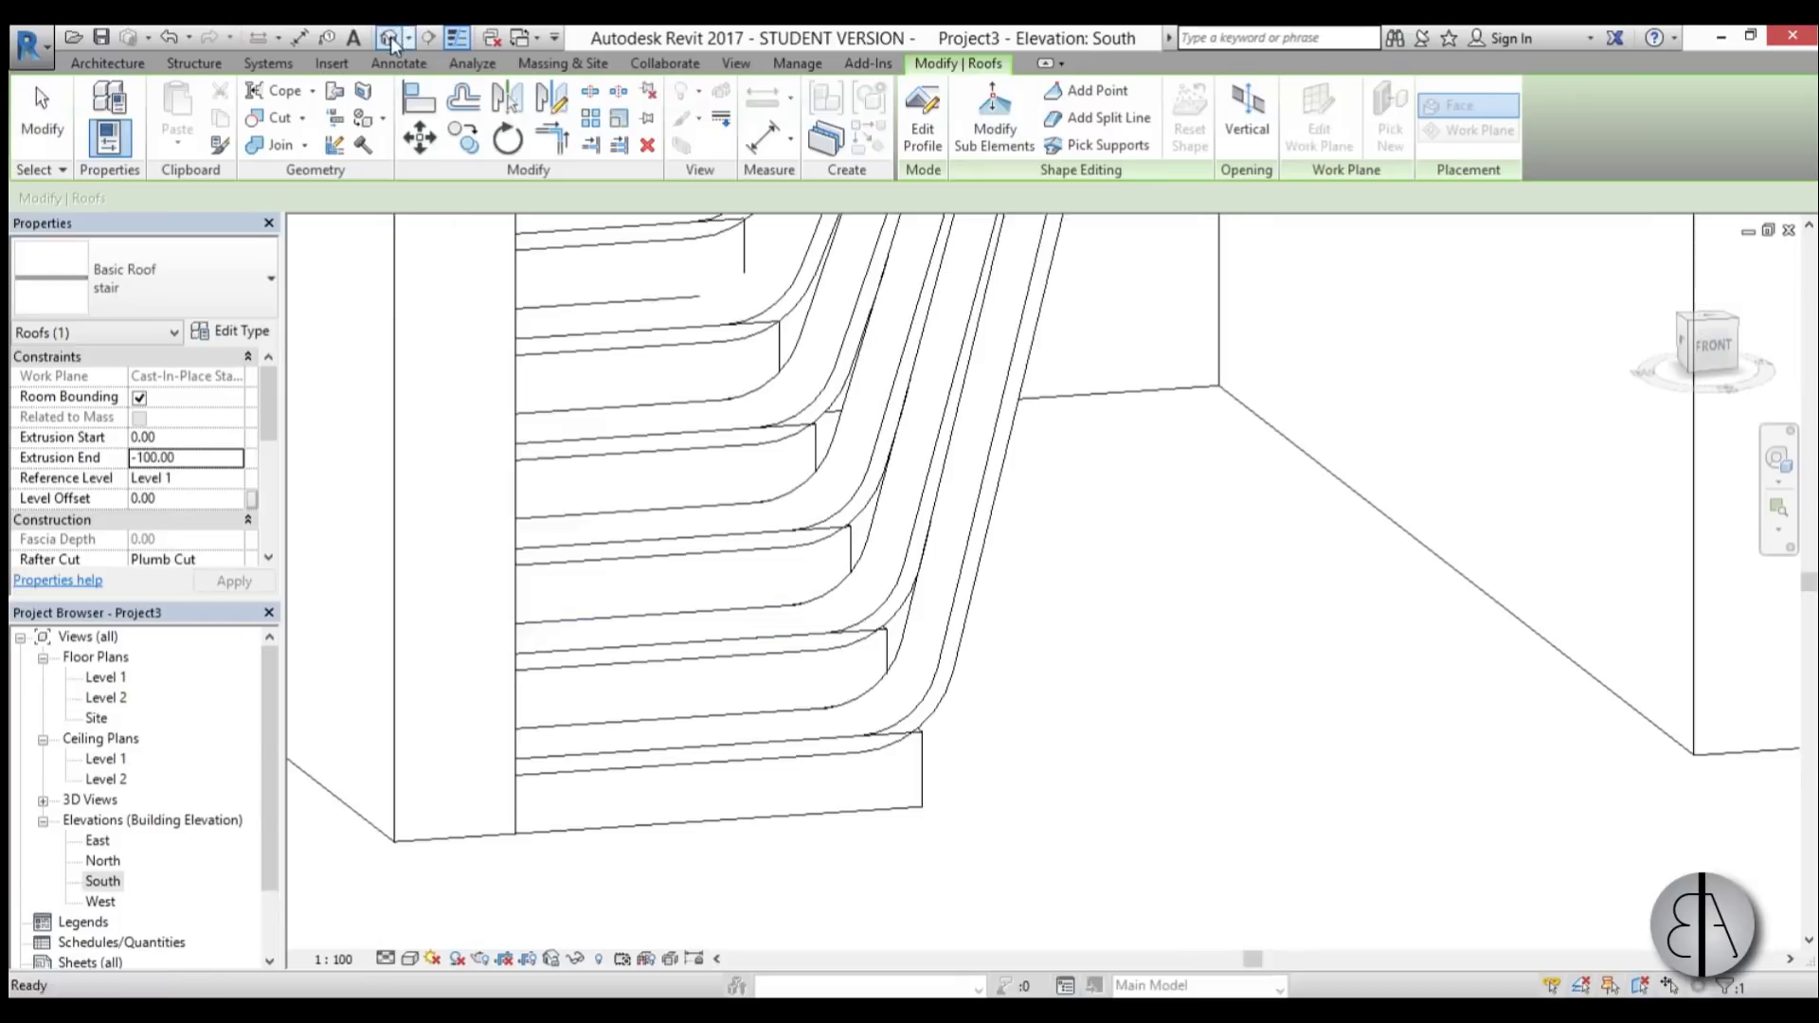
Step: Shorten the oversized roof strip that projects to the back wall by setting its extrusion end to -30
scroll(812, 446, down, 4)
middle_drag(1032, 608, 976, 853)
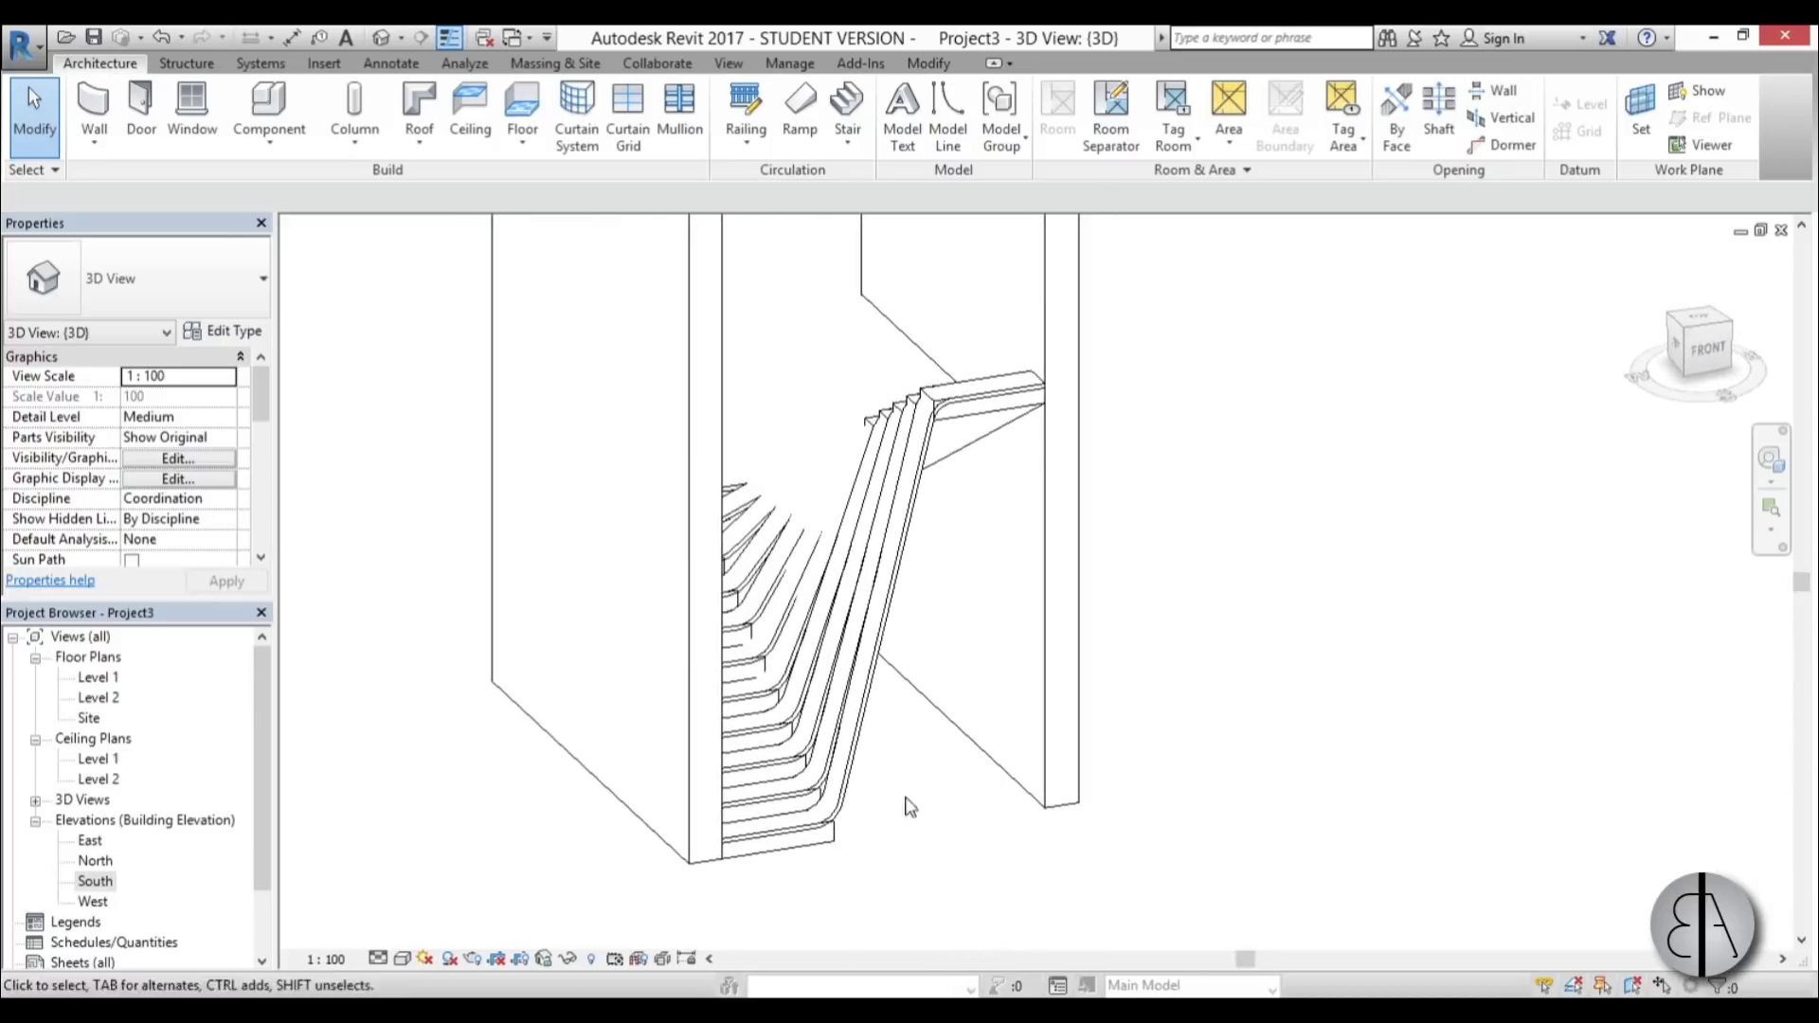
click(905, 355)
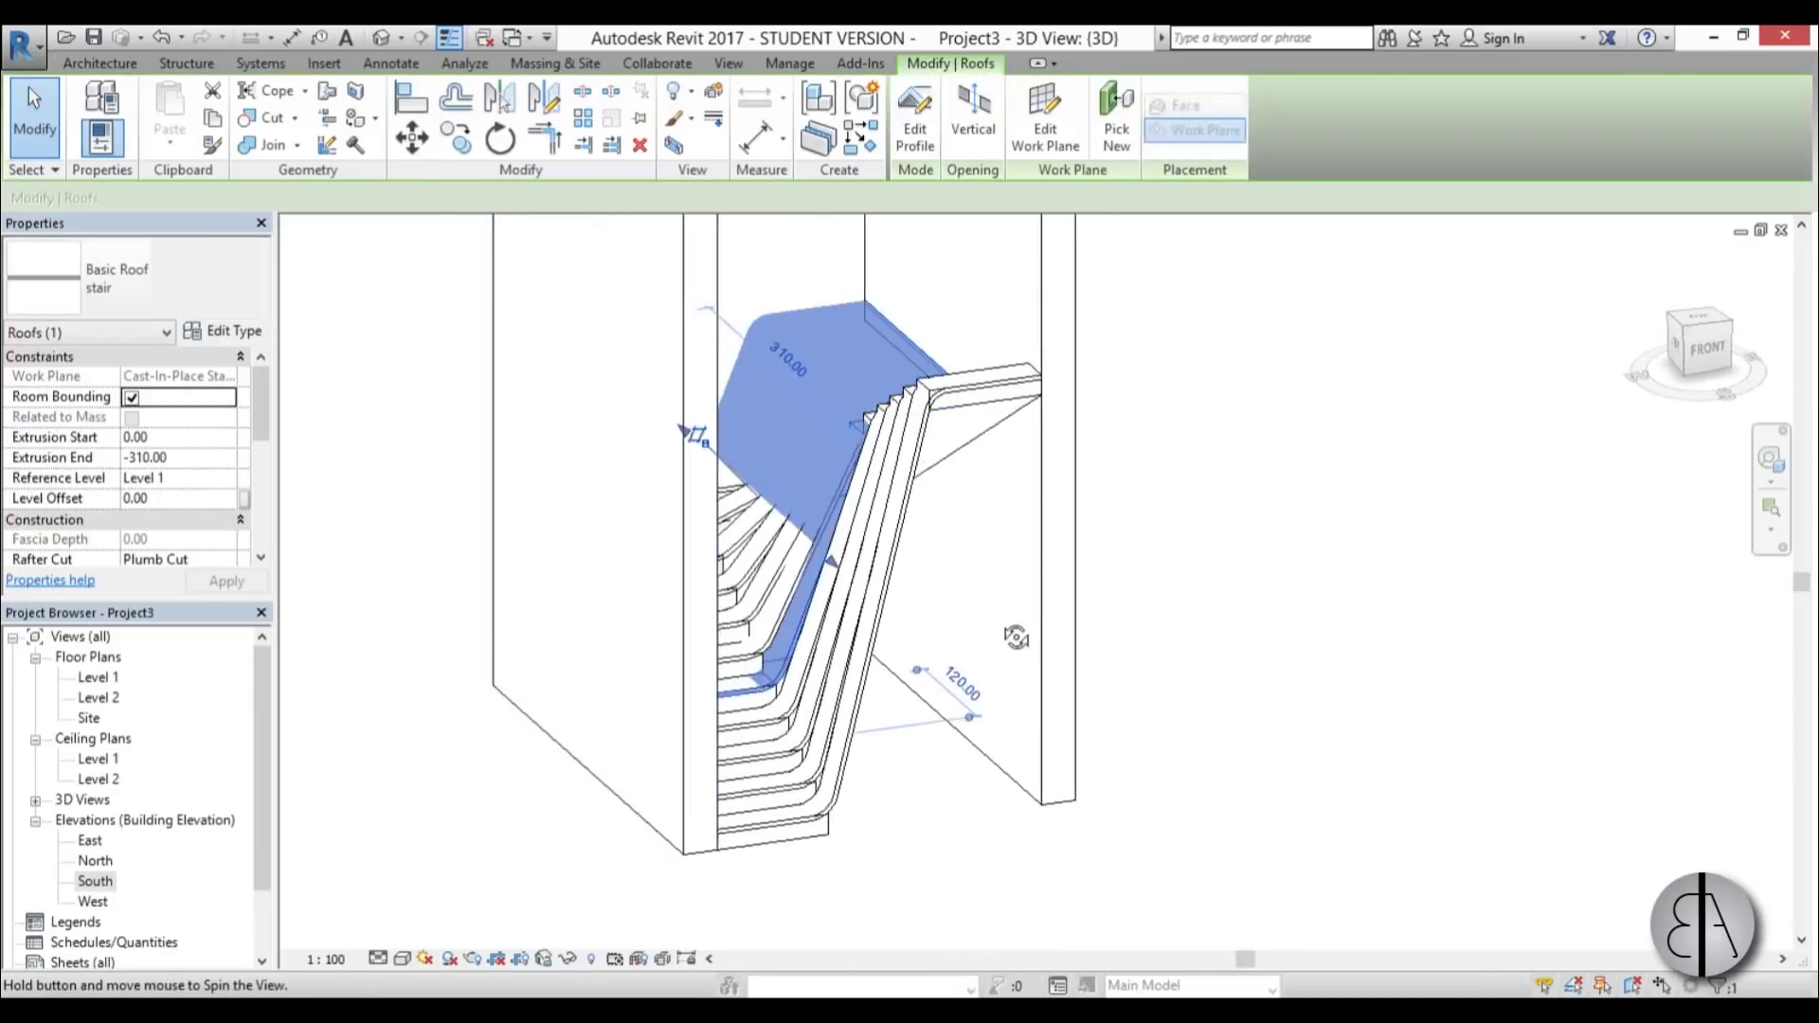
shift+middle_drag(905, 355, 927, 589)
click(215, 458)
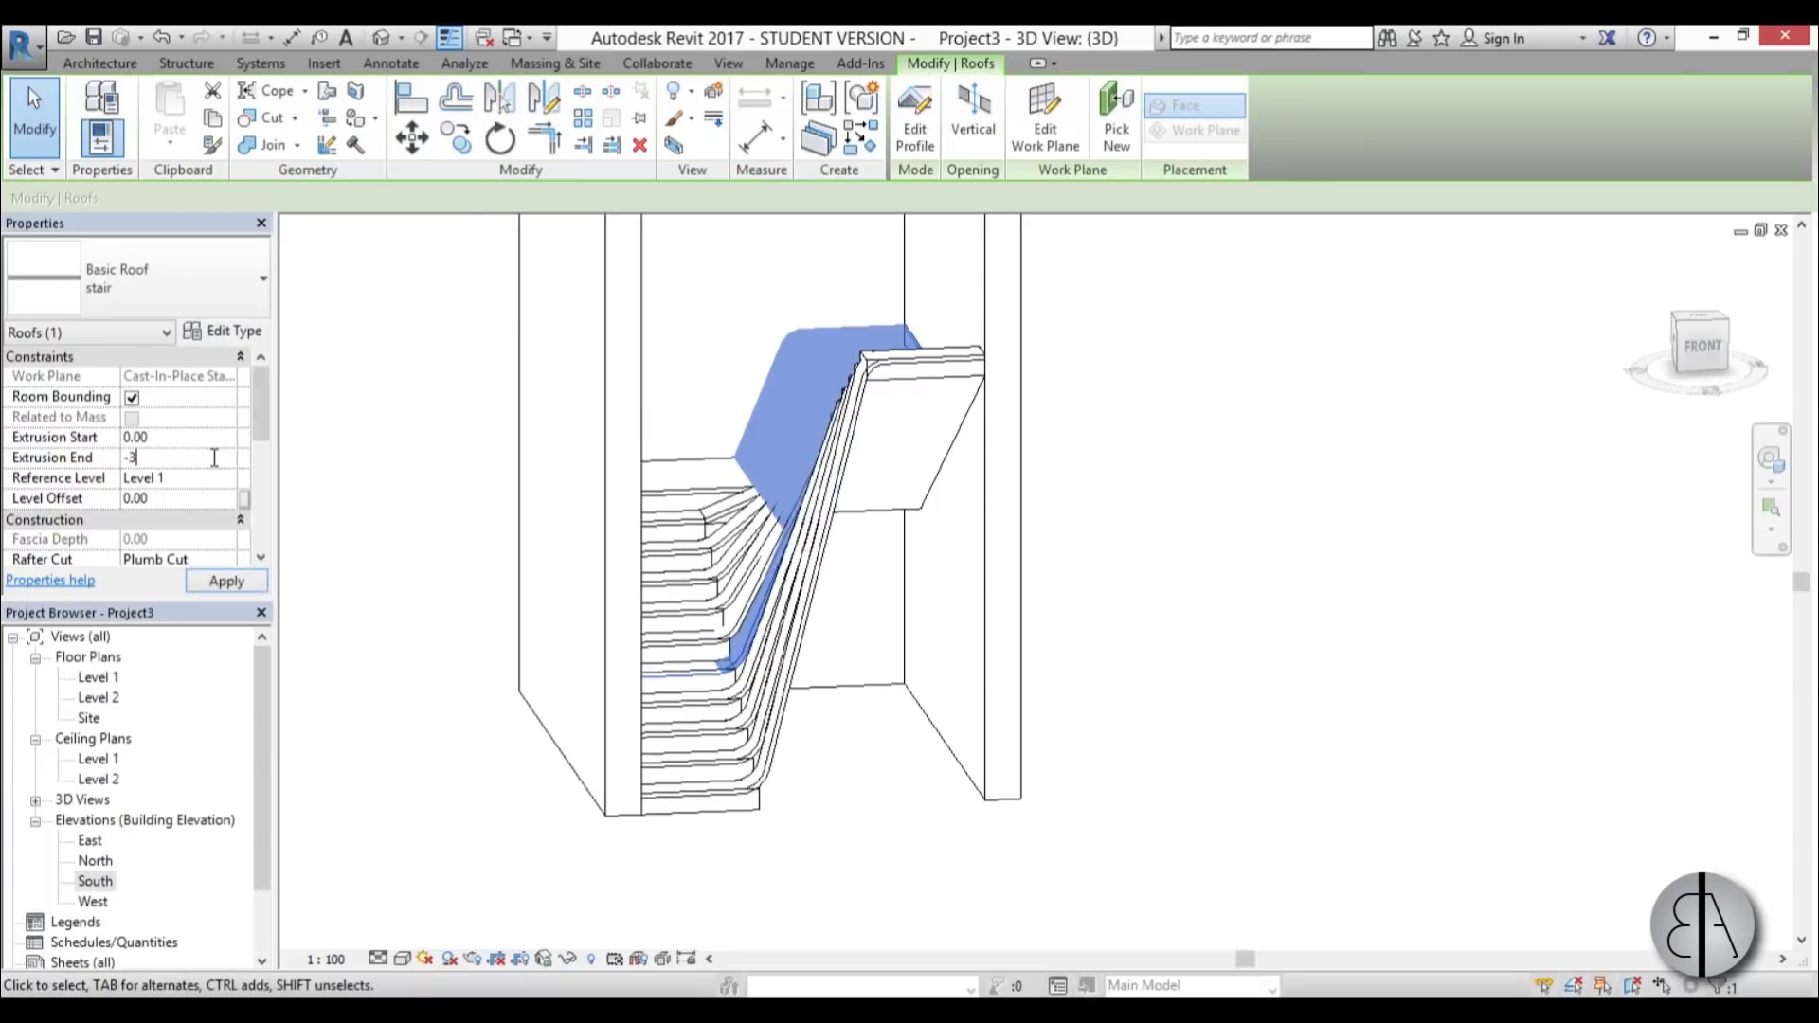
shift+middle_drag(705, 848, 748, 926)
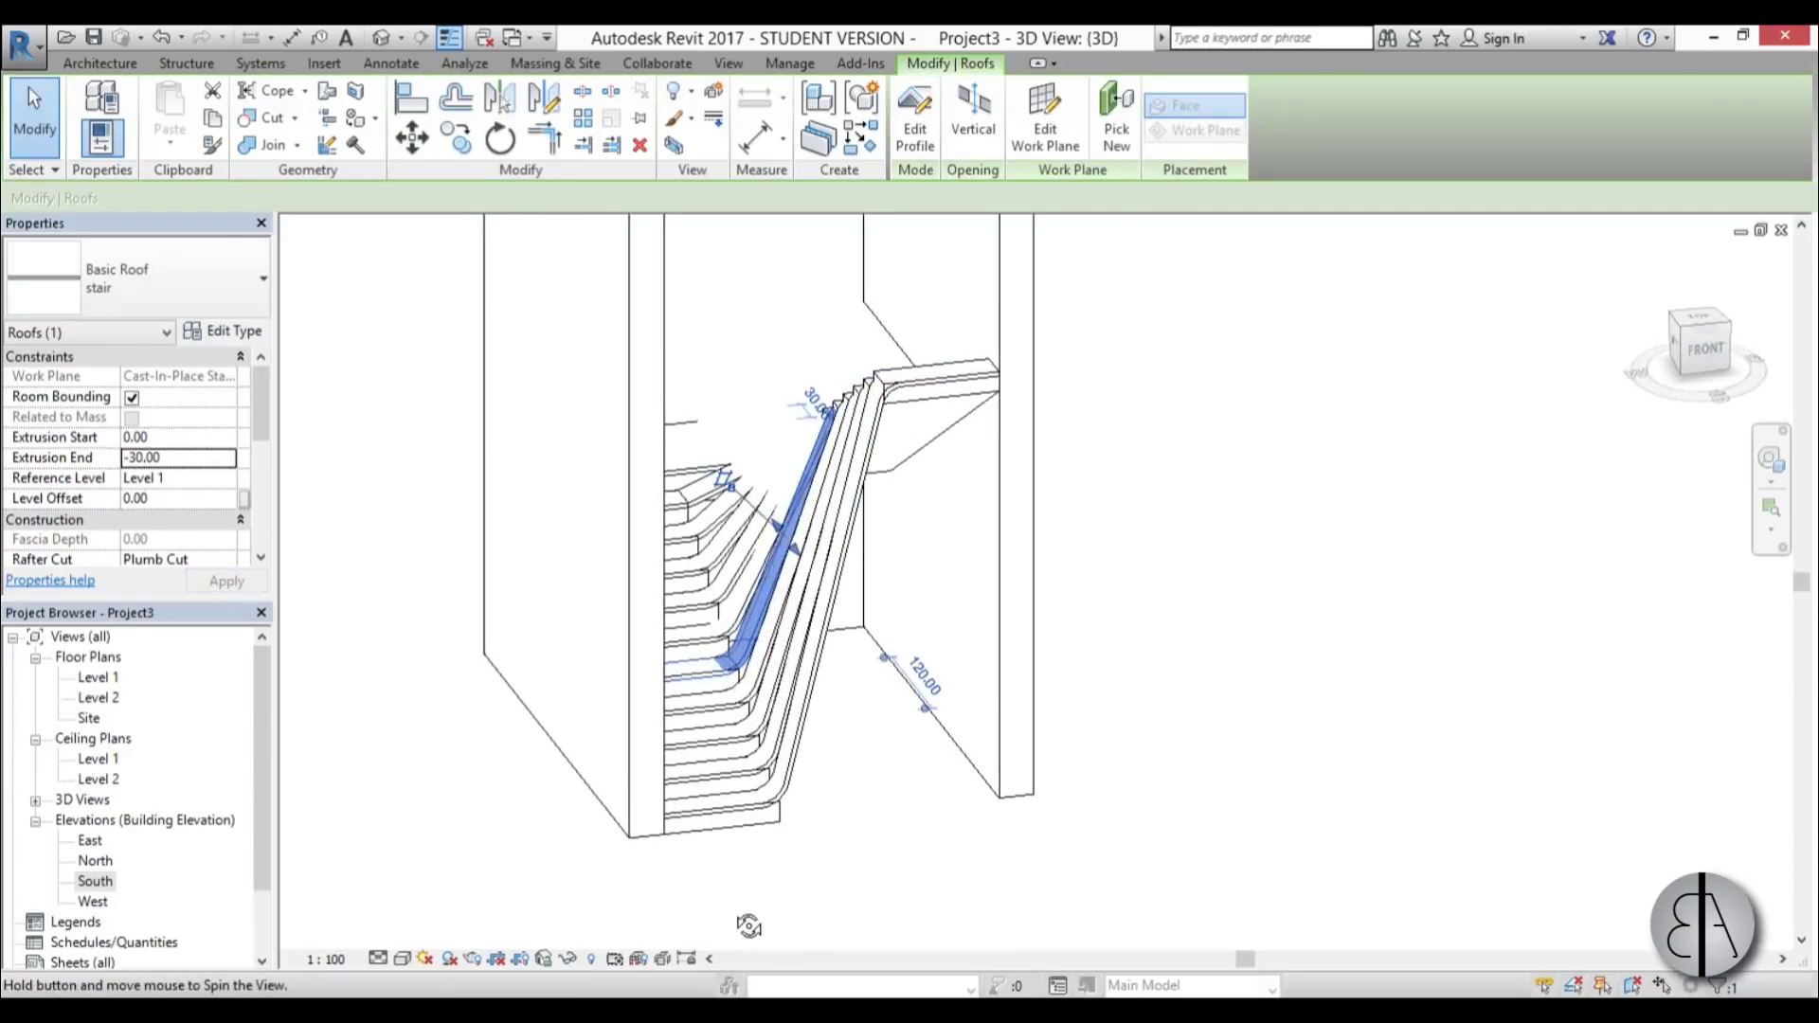
Step: Set the extrusion end of the remaining oversized roof strip, one riser higher, to -30
click(887, 329)
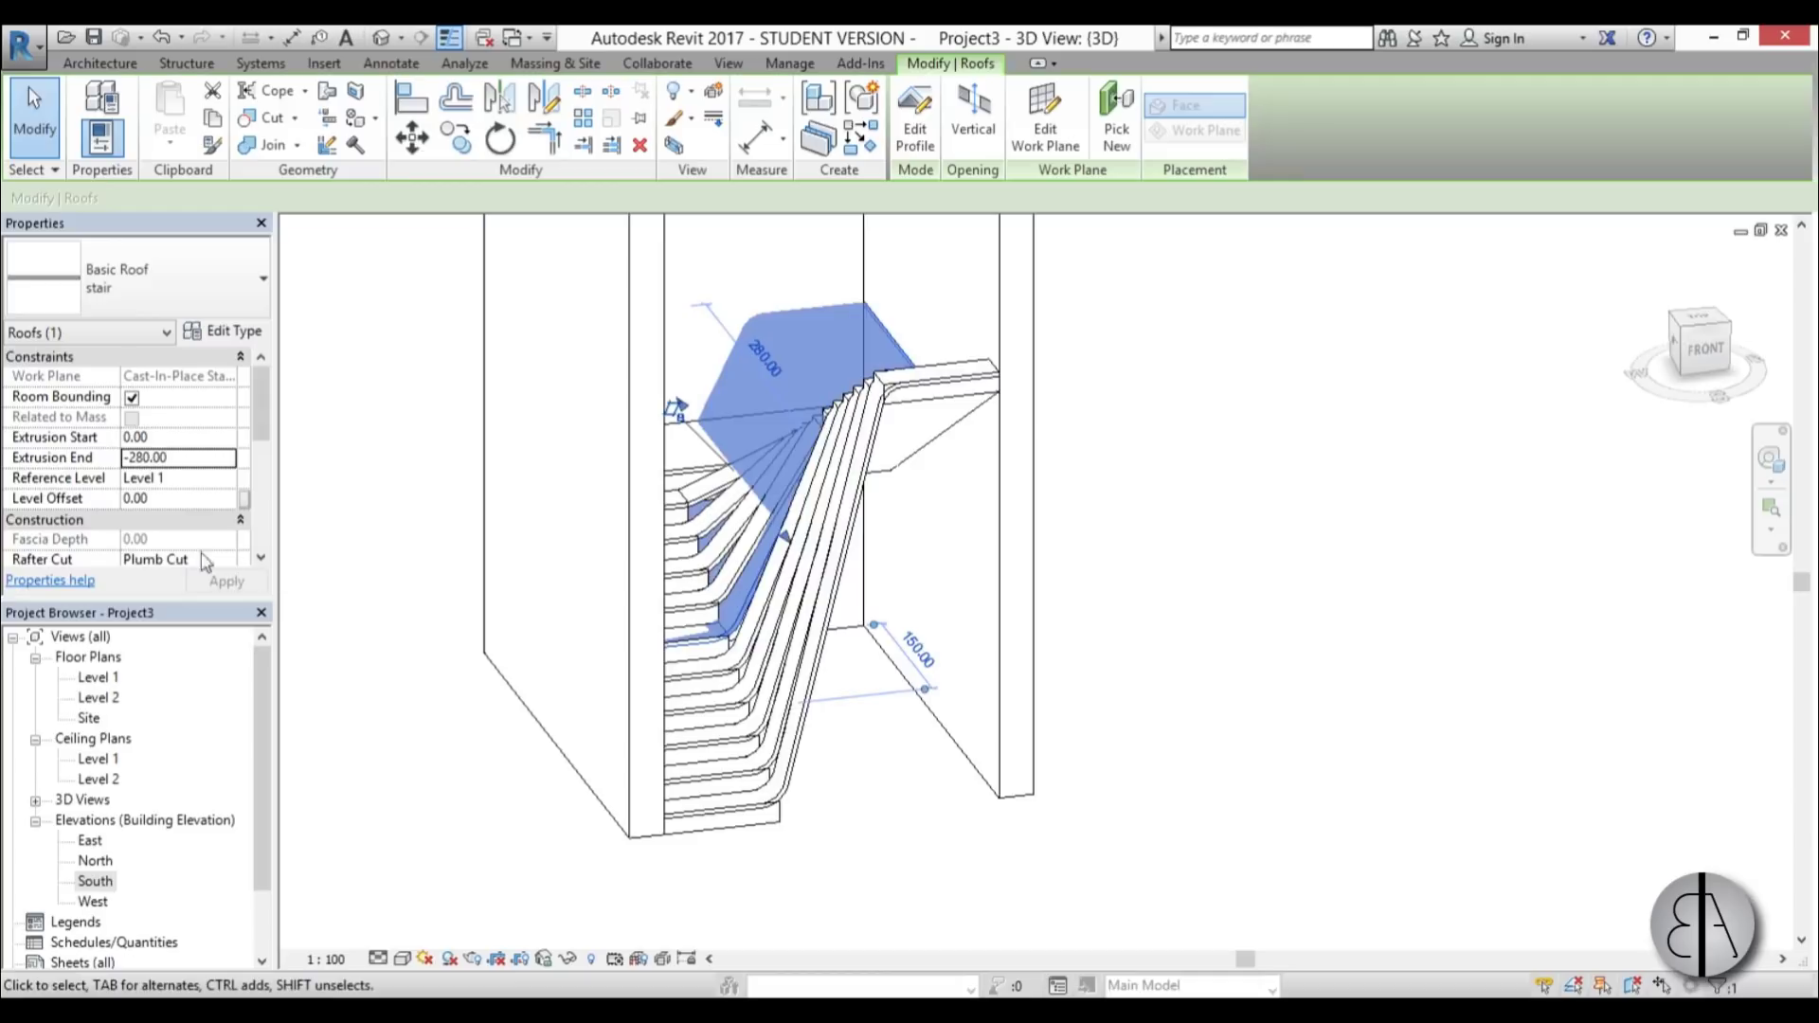
click(195, 457)
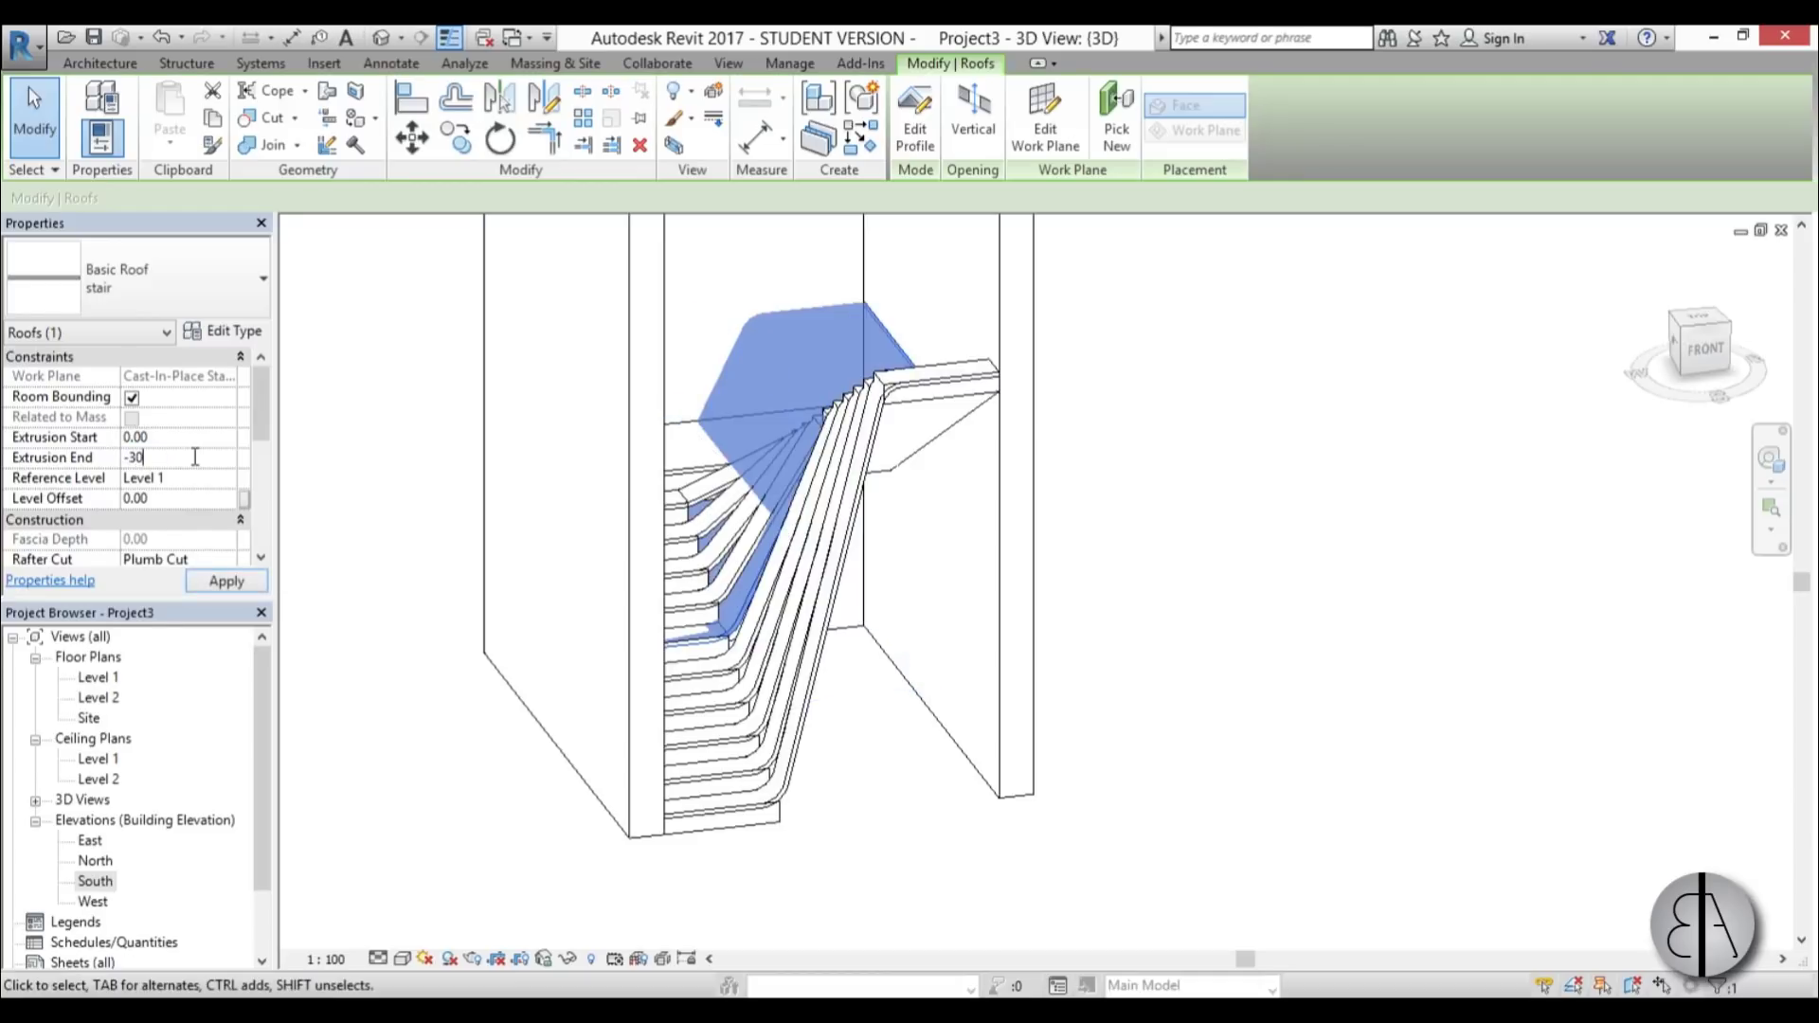
shift+middle_drag(857, 833, 878, 597)
click(856, 867)
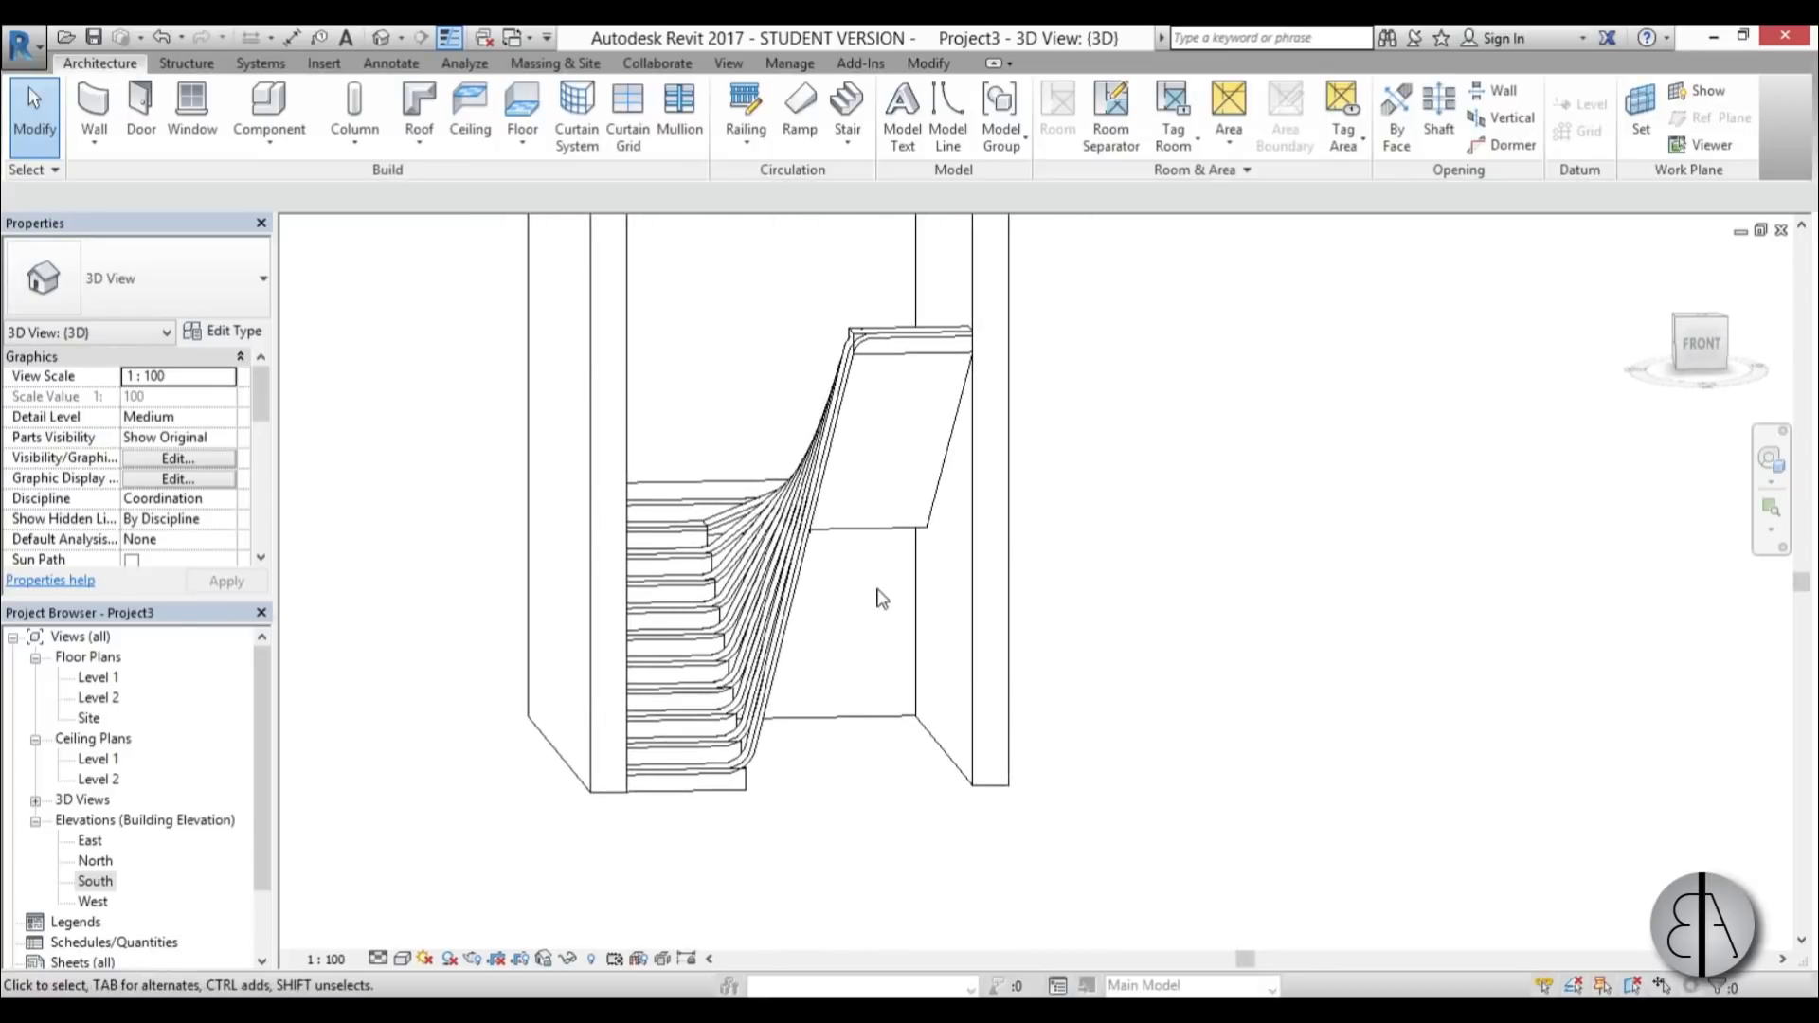
Step: Delete the monolithic stair, keeping only the roof strips between the walls
click(860, 540)
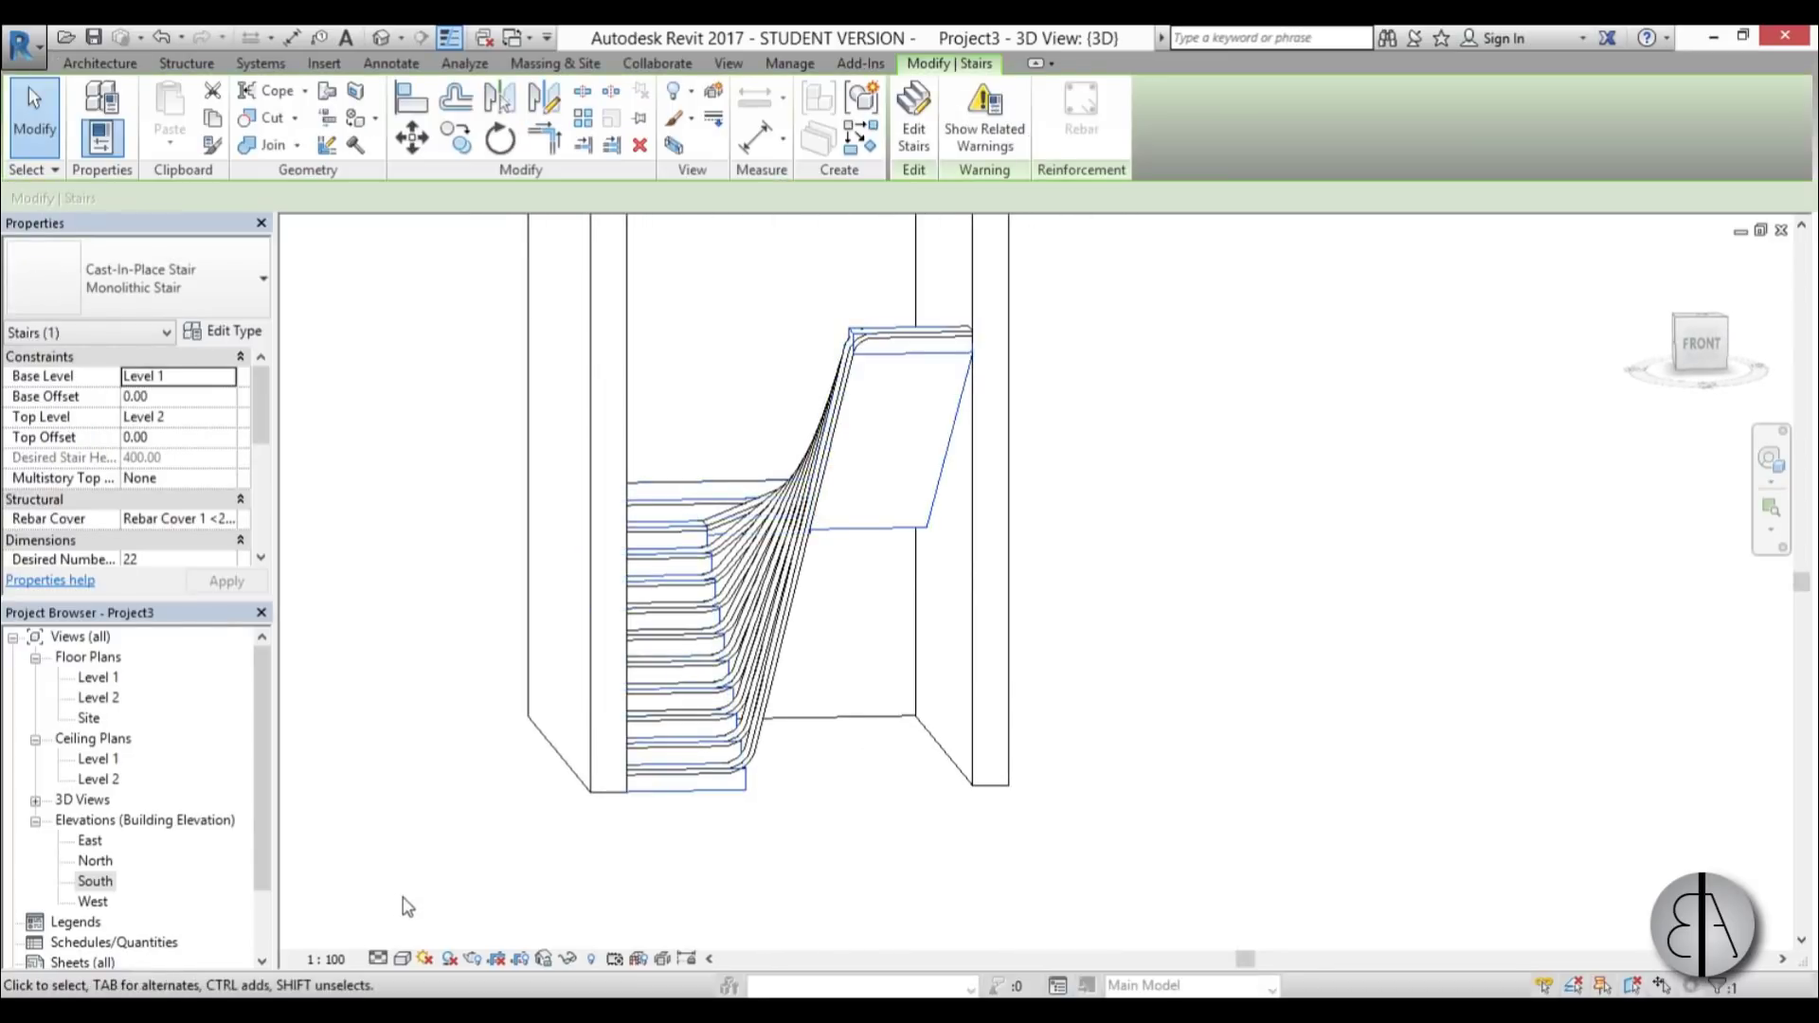
click(631, 858)
shift+middle_drag(966, 796, 552, 1007)
Step: Switch the 3D view to the Realistic visual style and look at the wooden strips from the front
click(401, 959)
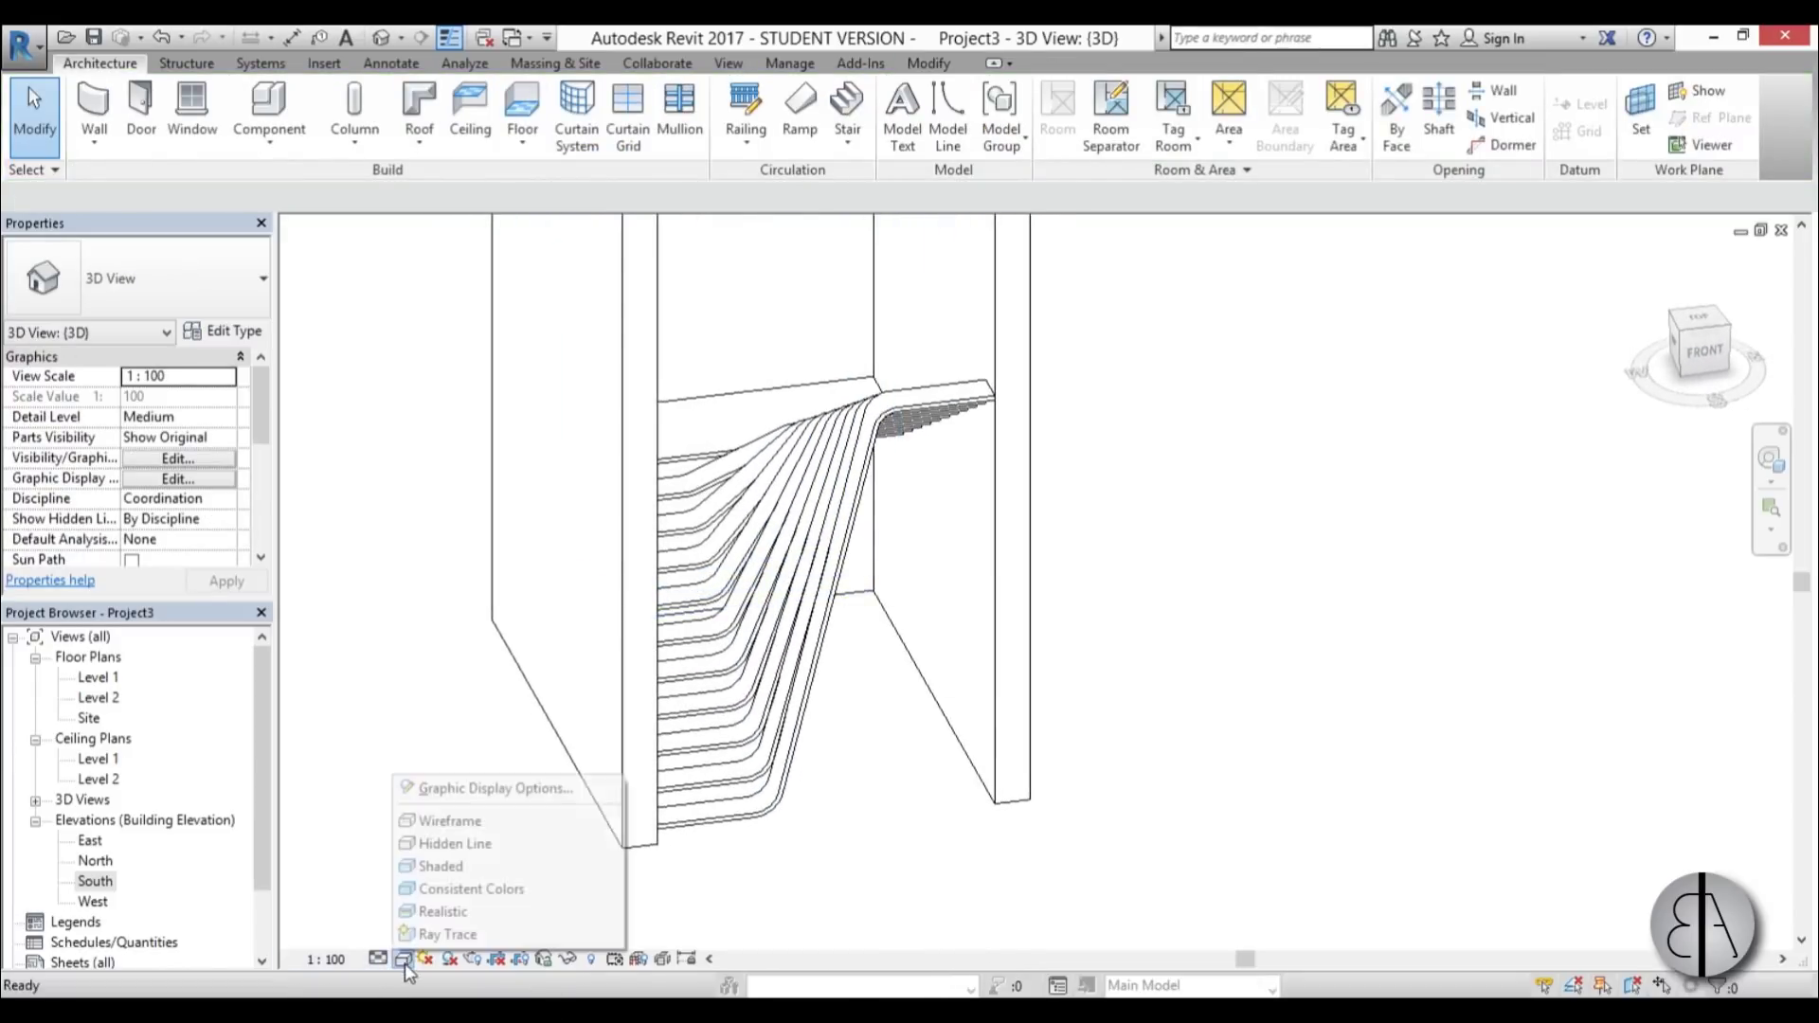
click(474, 911)
shift+middle_drag(839, 872, 905, 761)
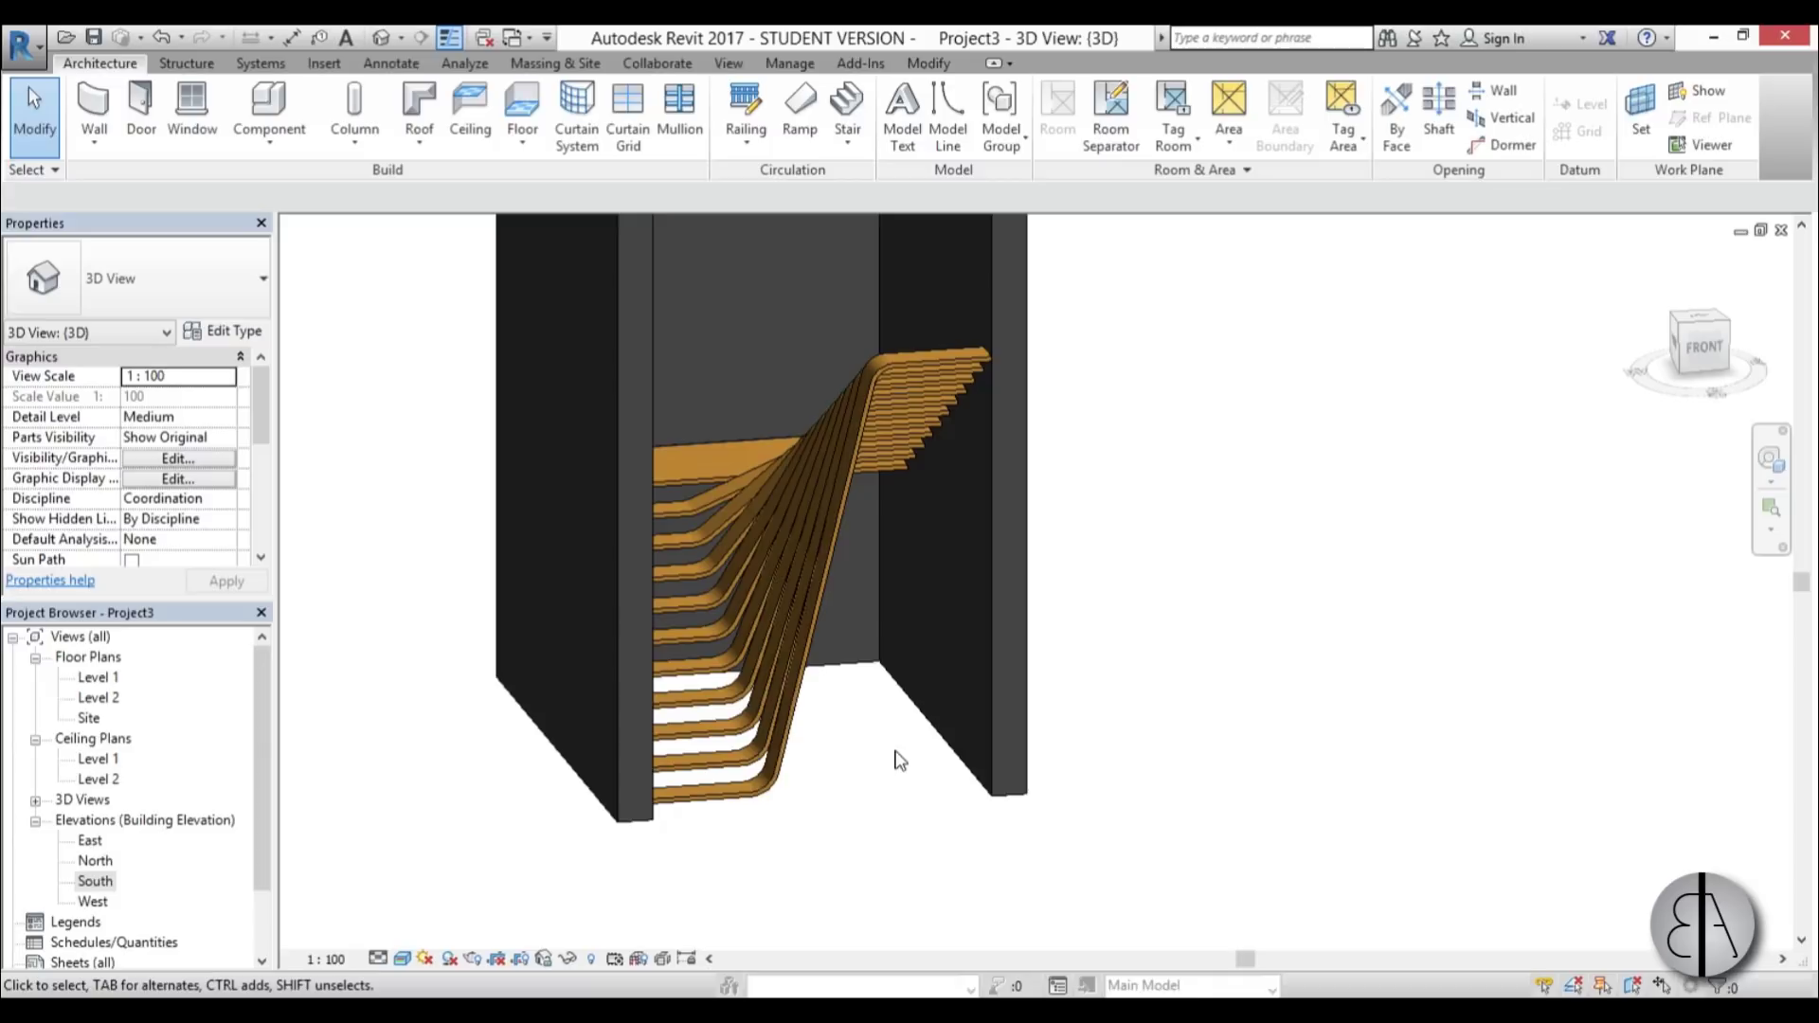
shift+middle_drag(889, 799, 747, 768)
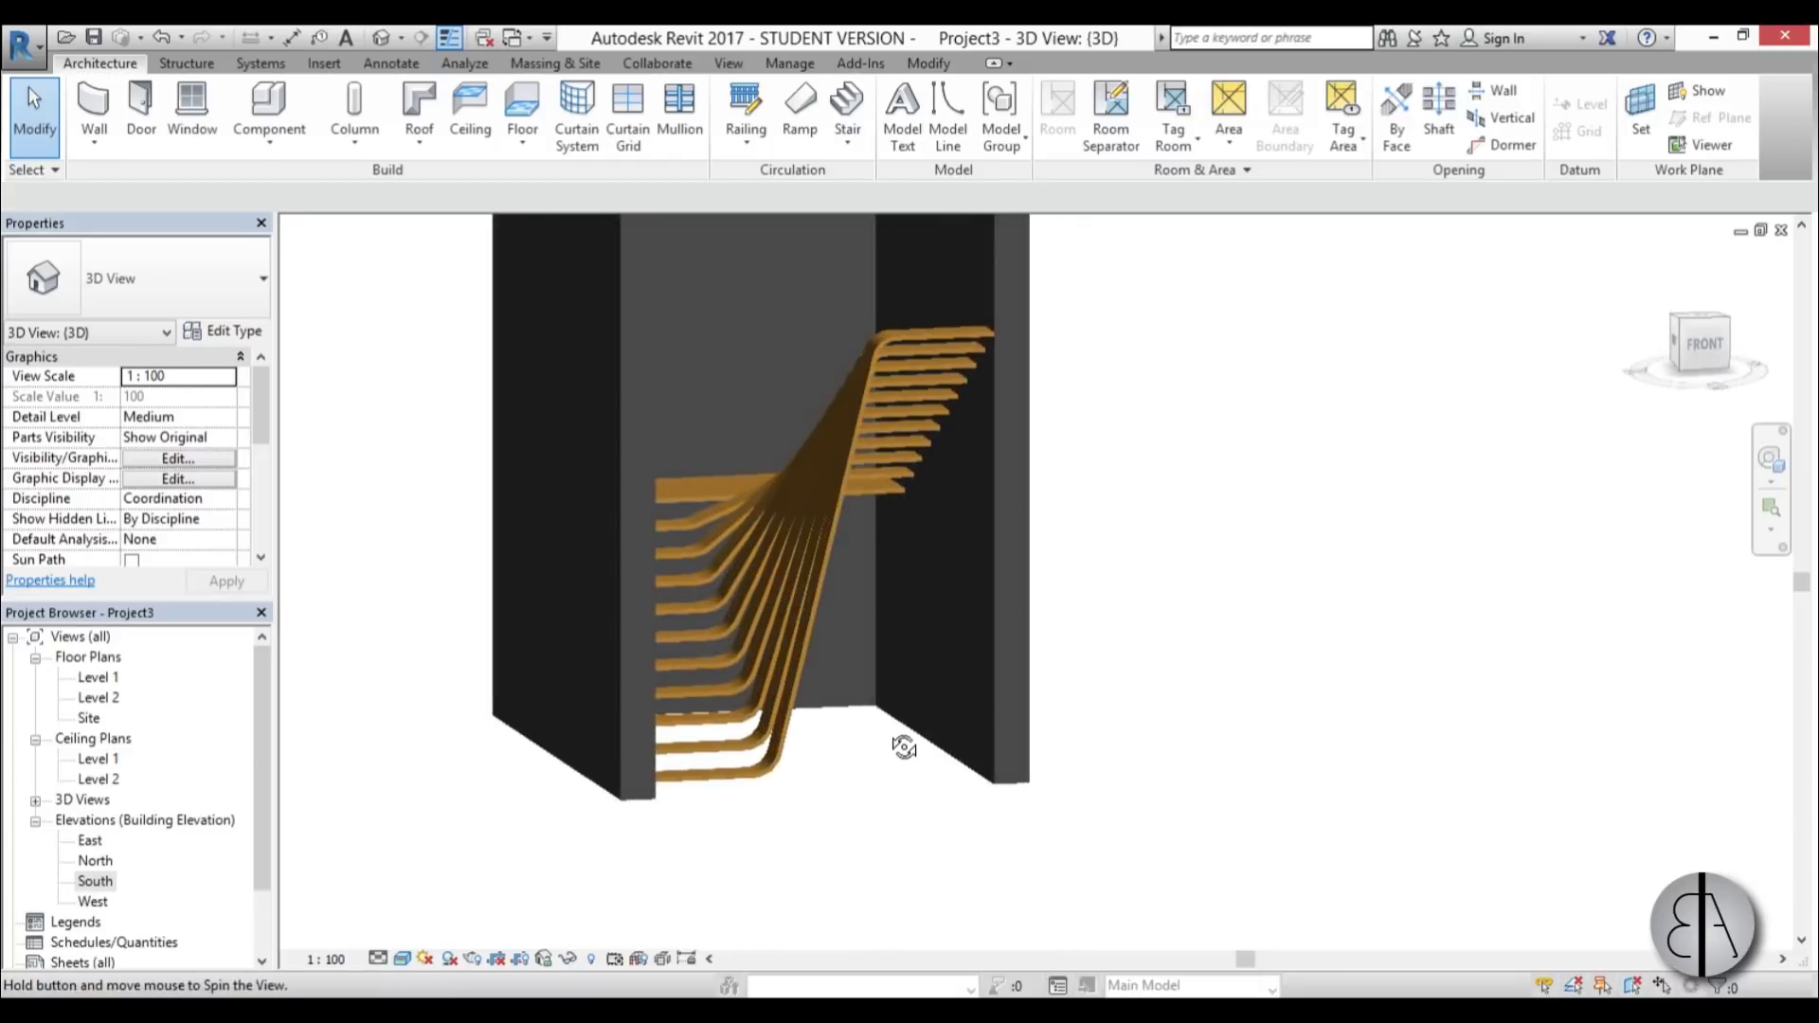
Step: Edit the structure of the "stair" roof type so its Wood - Firring layer is 2.00 thick, and apply the change
click(747, 776)
scroll(794, 720, up, 3)
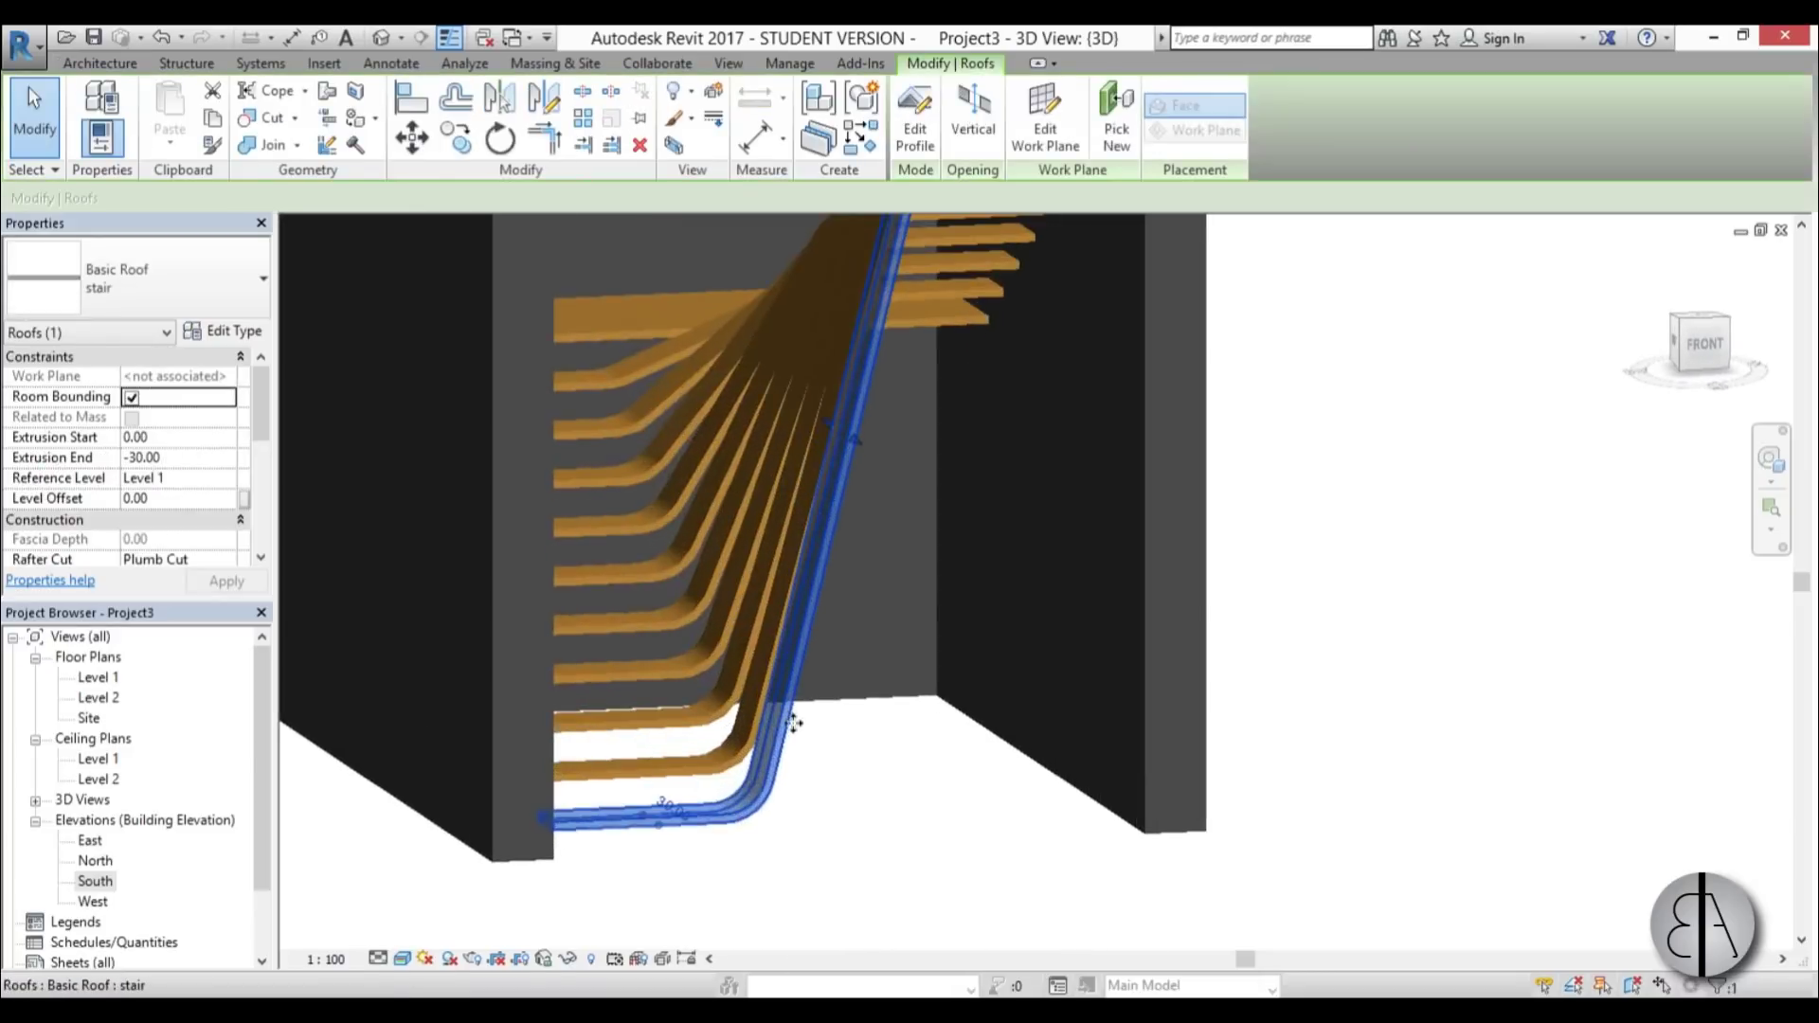
click(223, 331)
click(1047, 341)
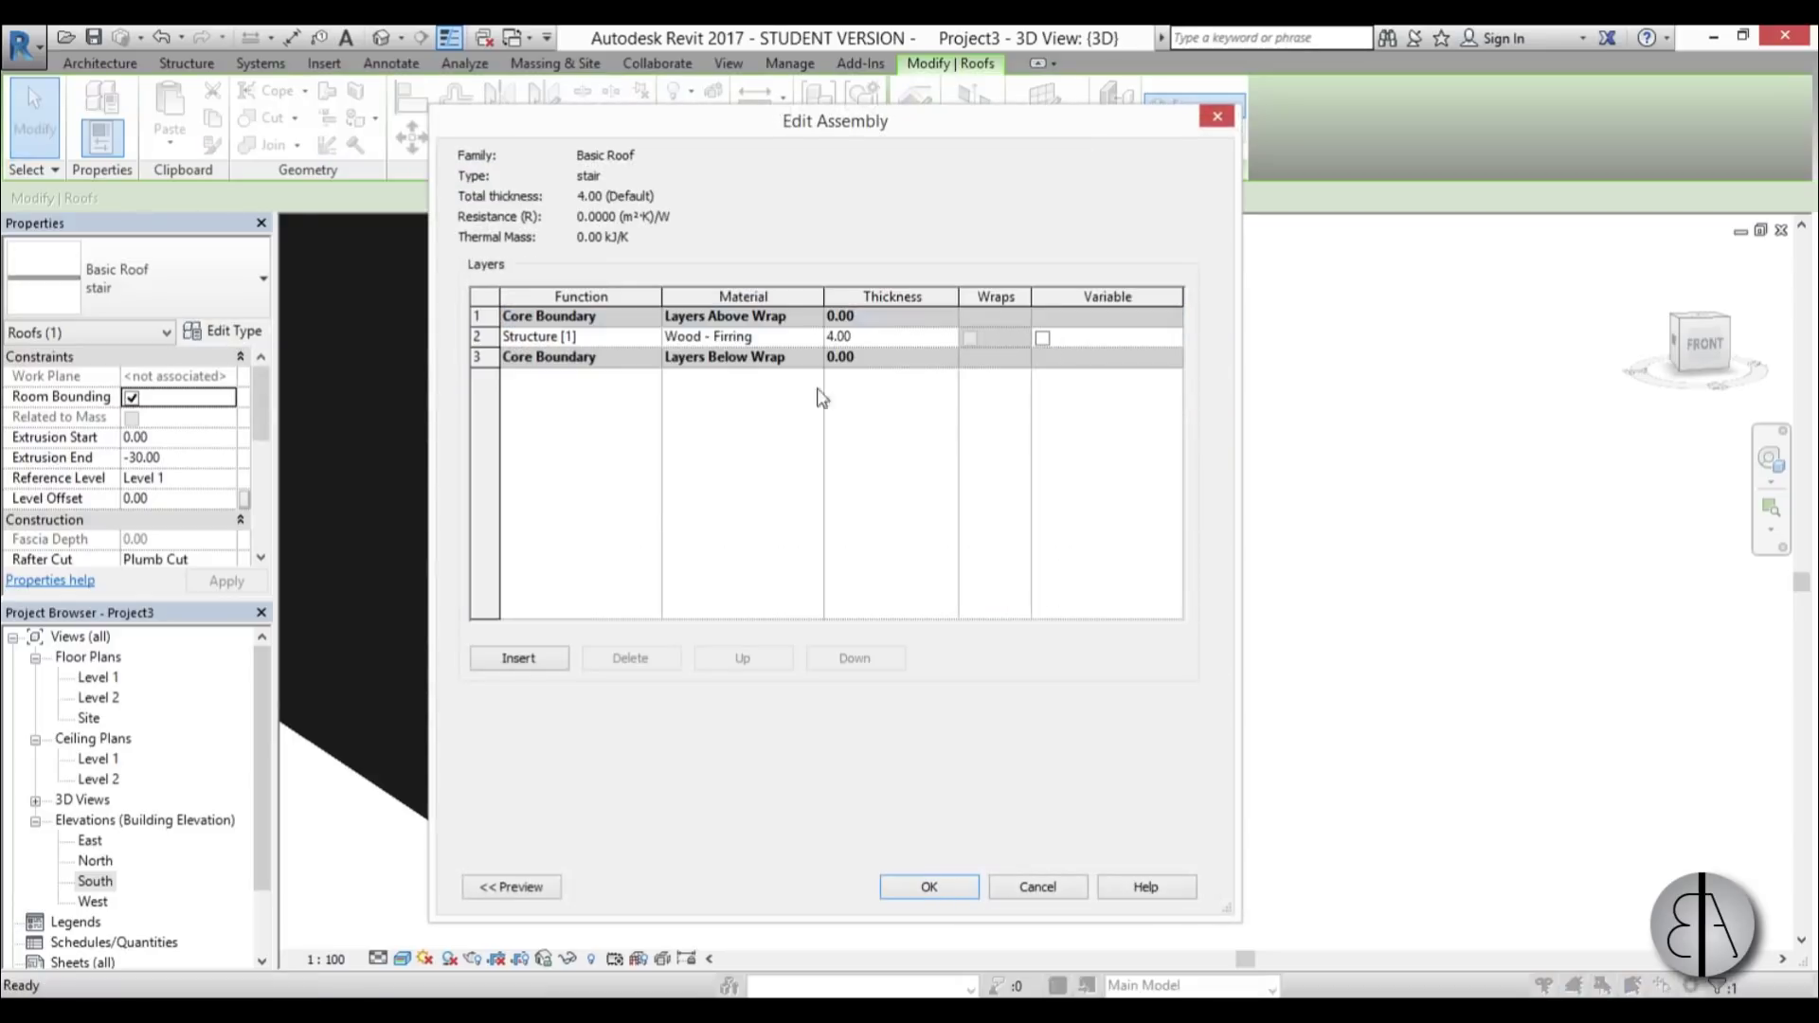
click(862, 337)
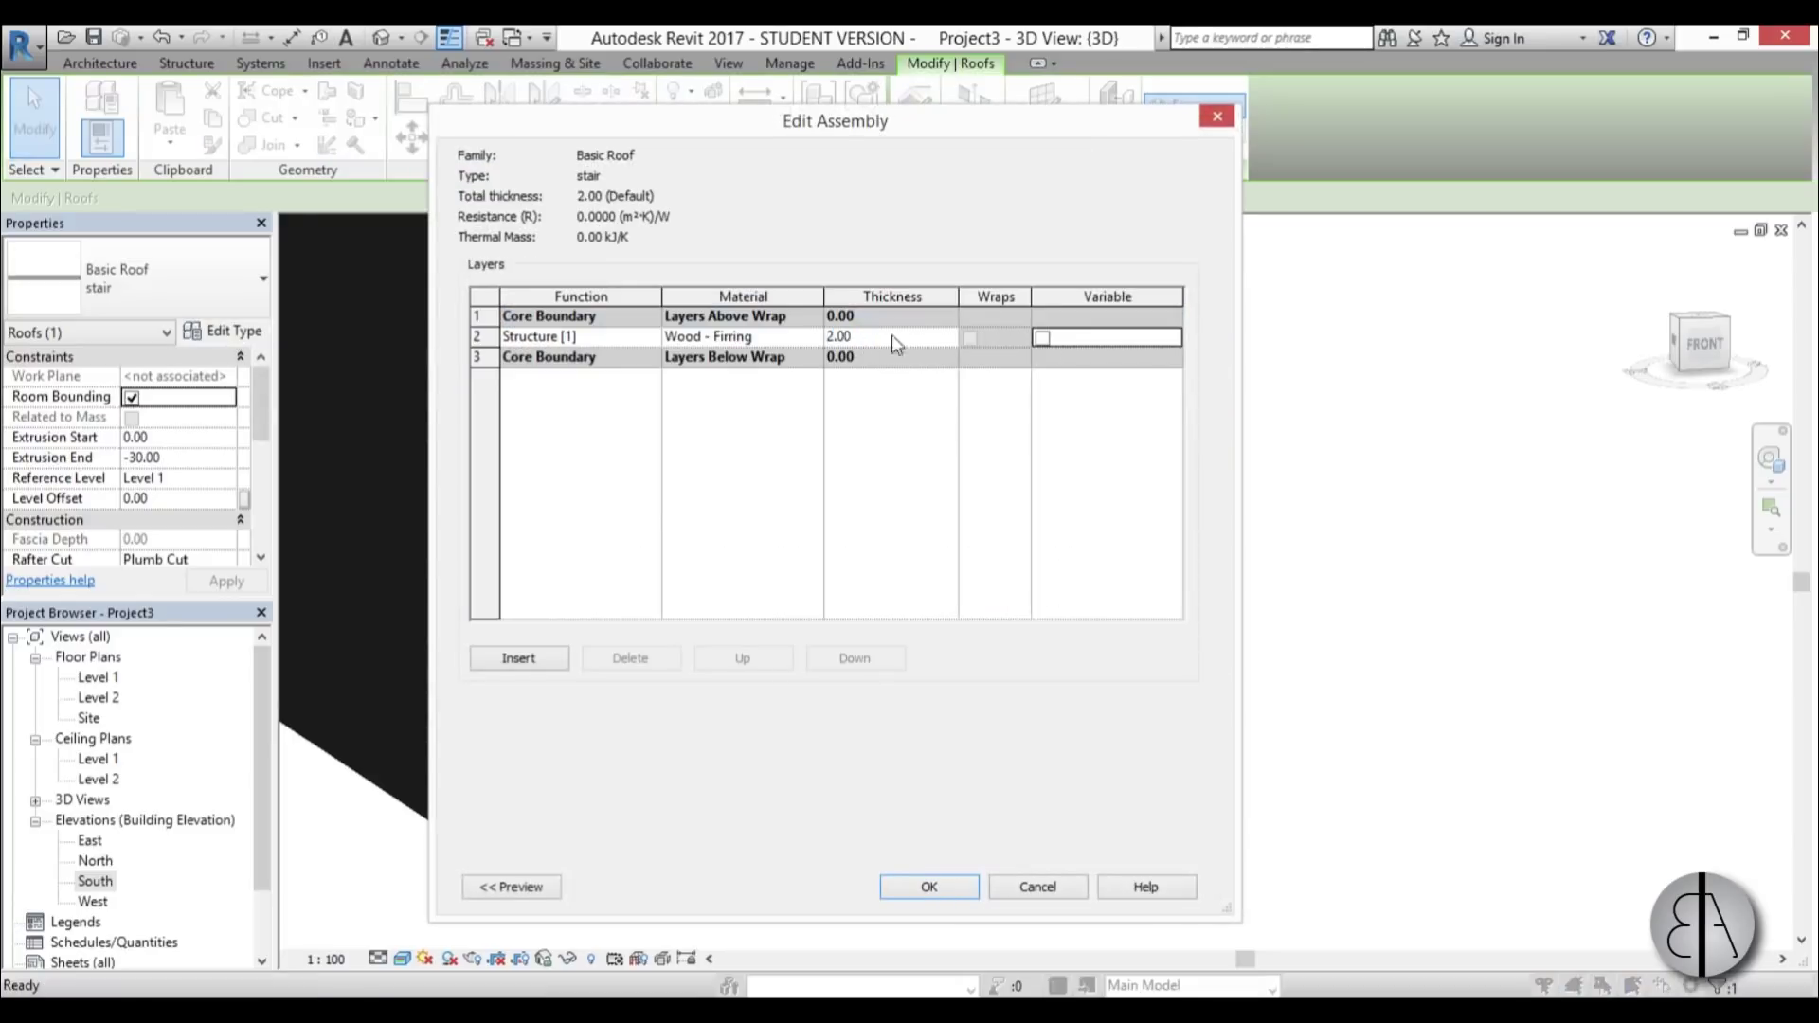
click(926, 889)
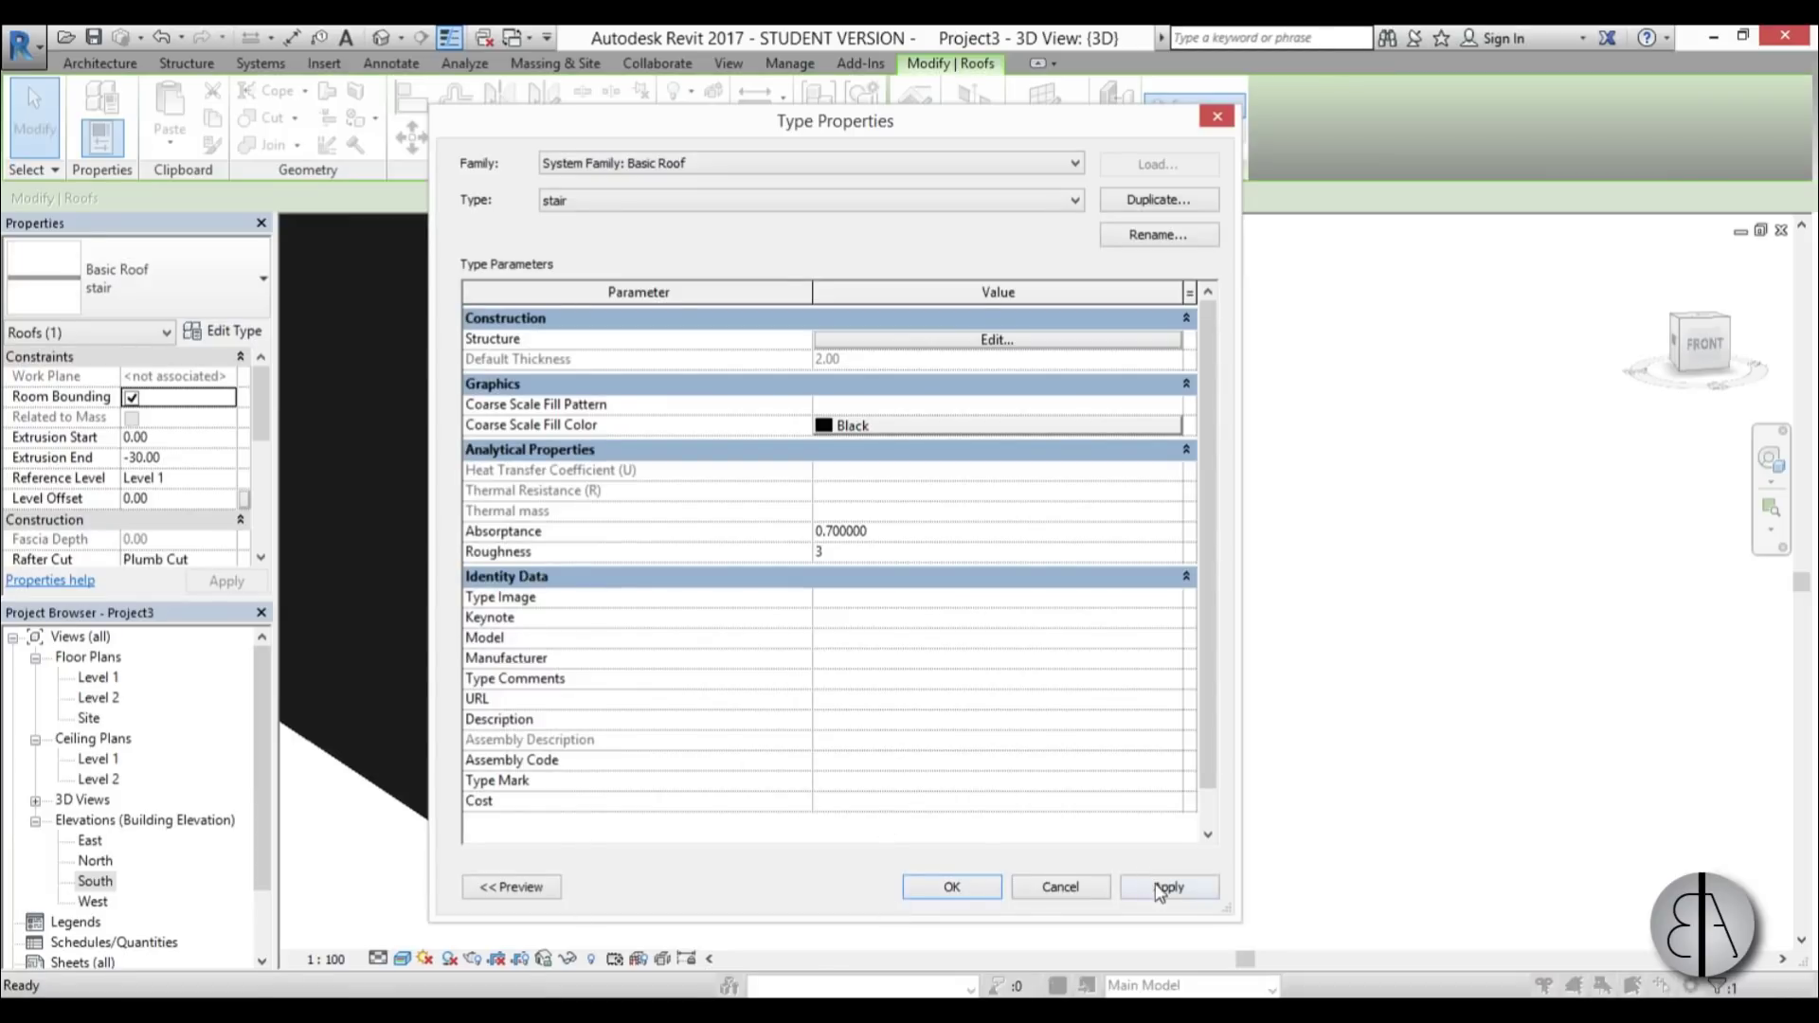
click(986, 899)
key(Escape)
shift+middle_drag(930, 837, 945, 872)
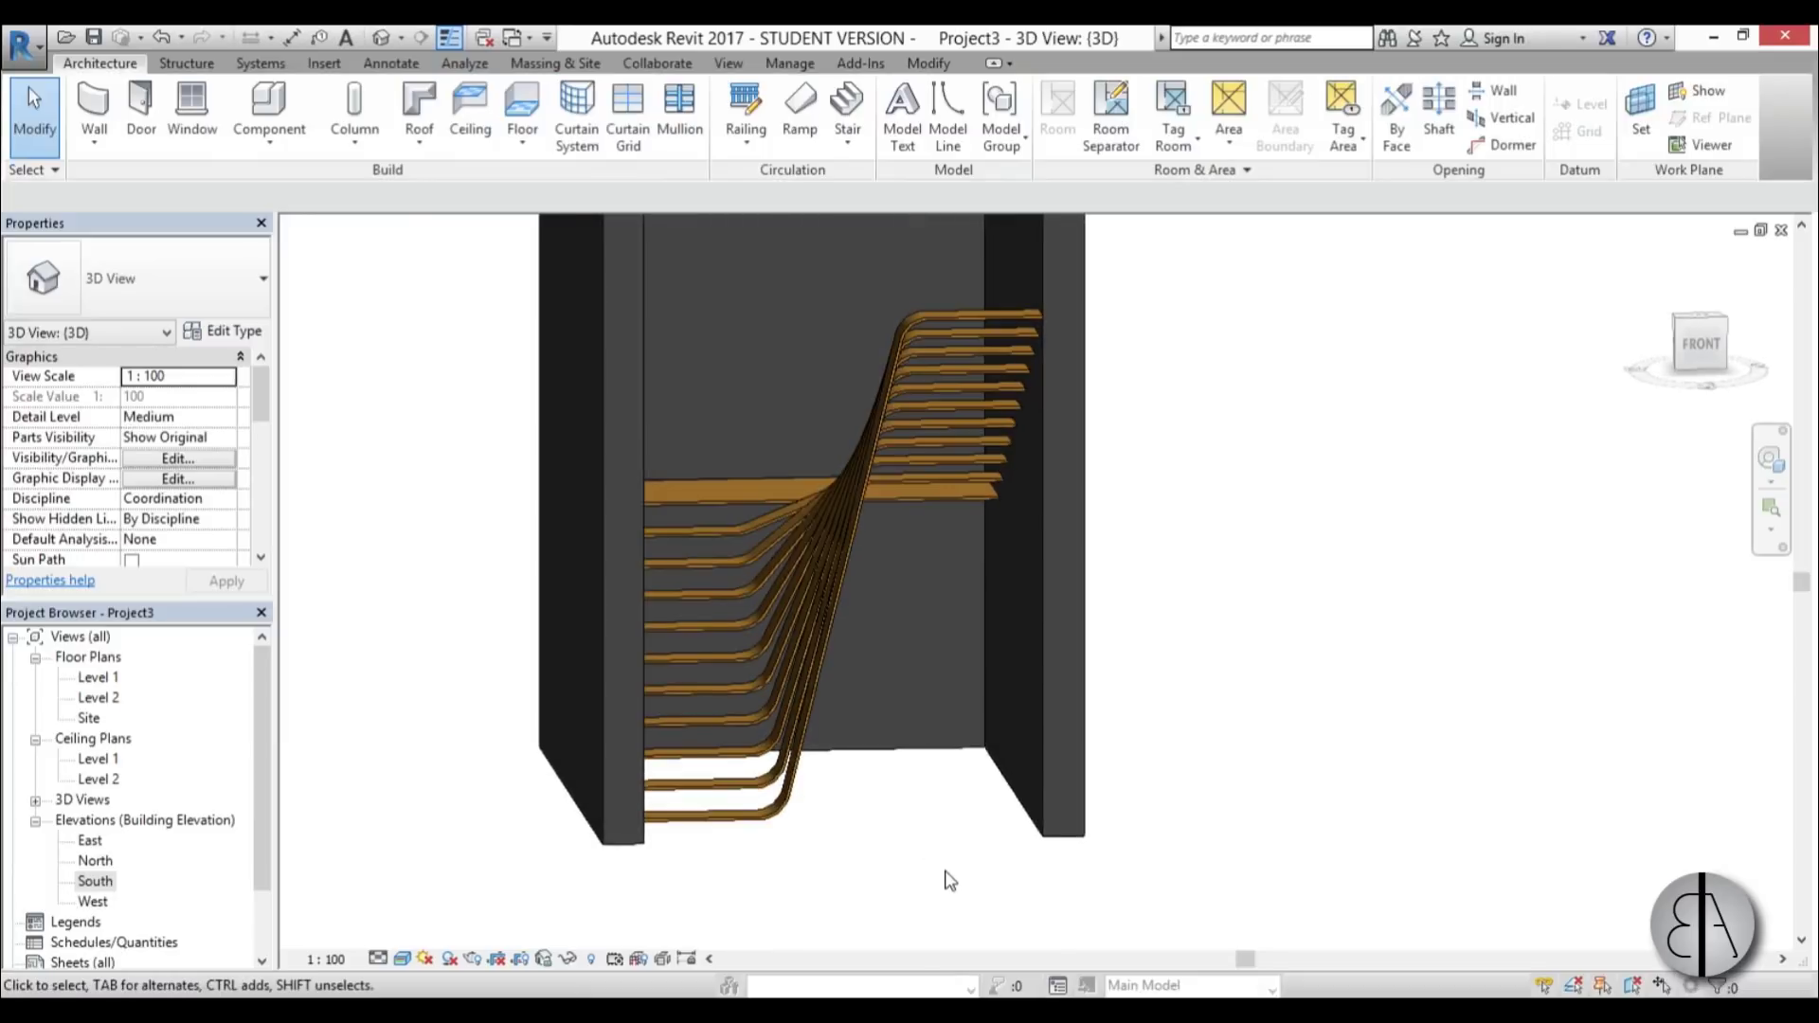